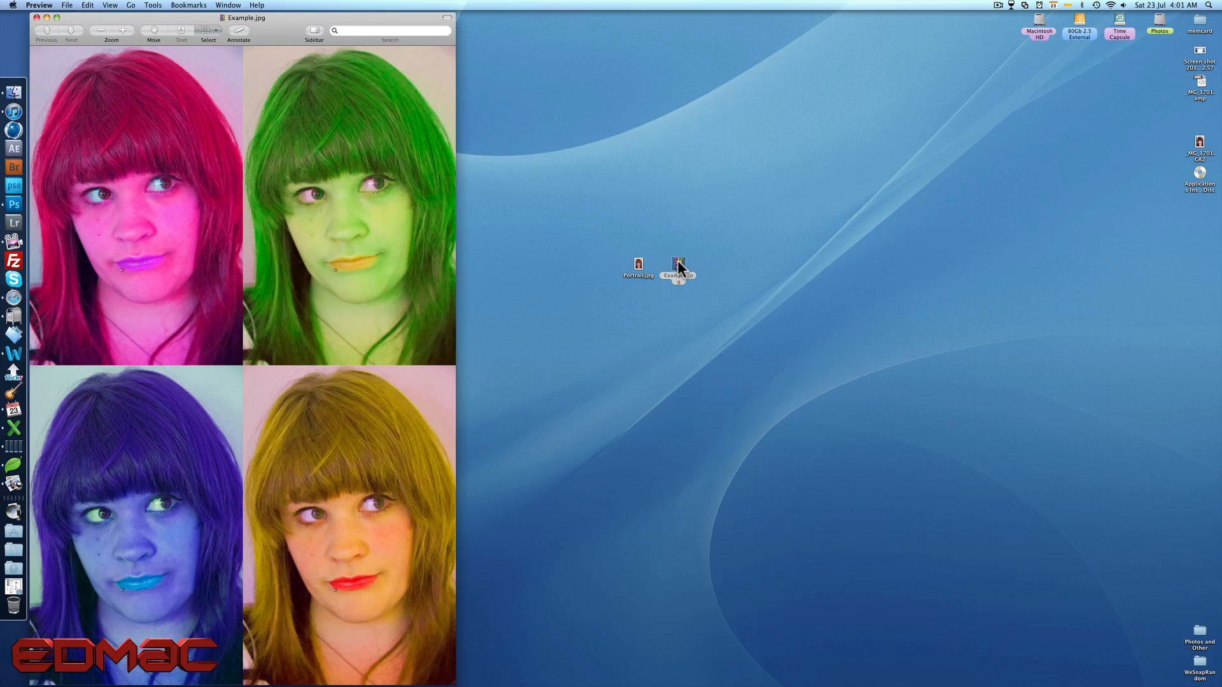
View the Example.jpg and Portrait.jpg images from the desktop in Preview, closing each one again.
left_click_drag(330, 19, 820, 4)
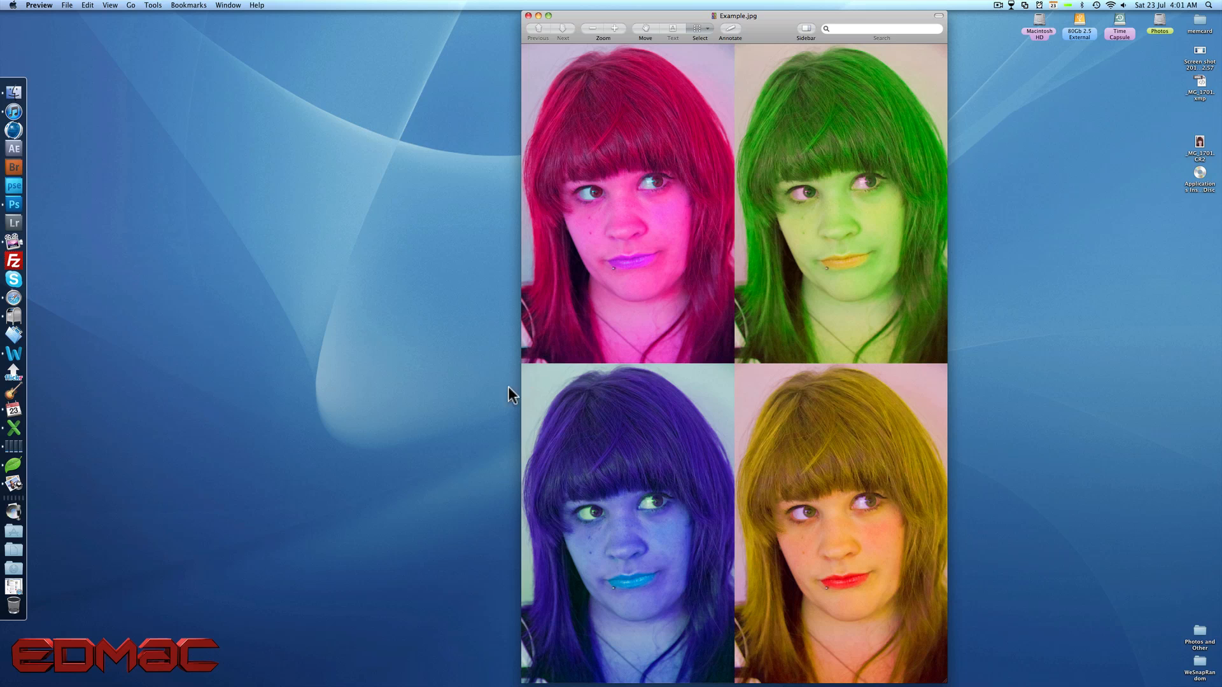
left_click(528, 15)
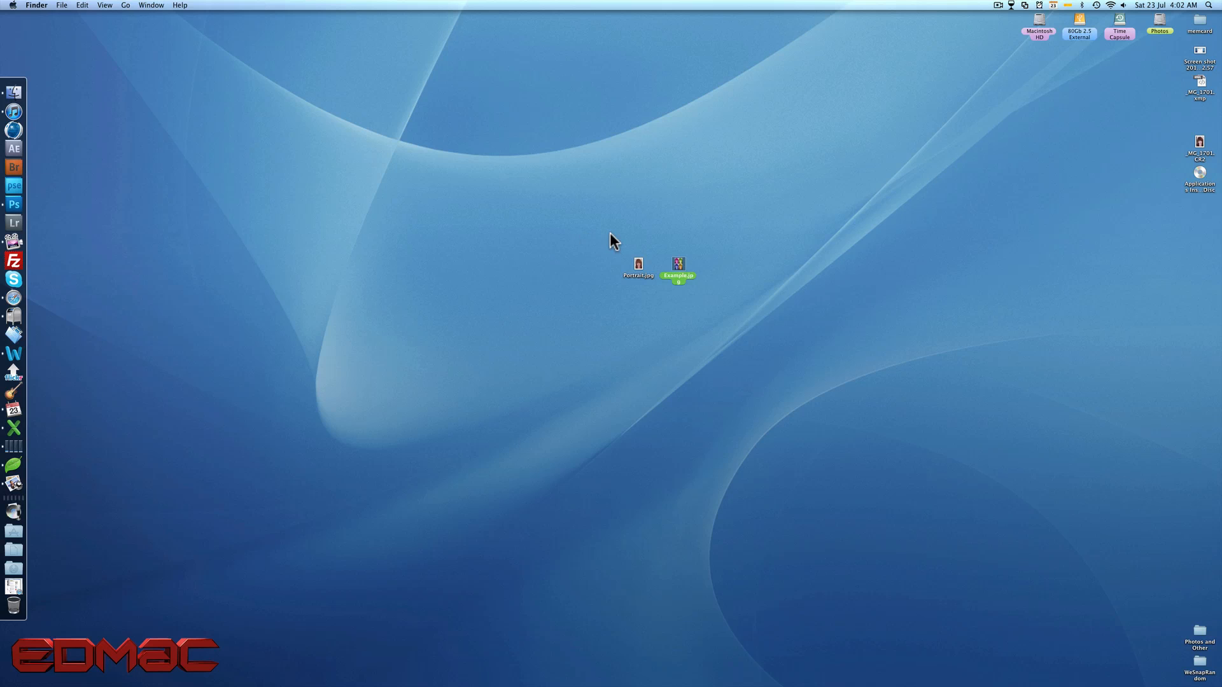
left_click_drag(638, 262, 569, 242)
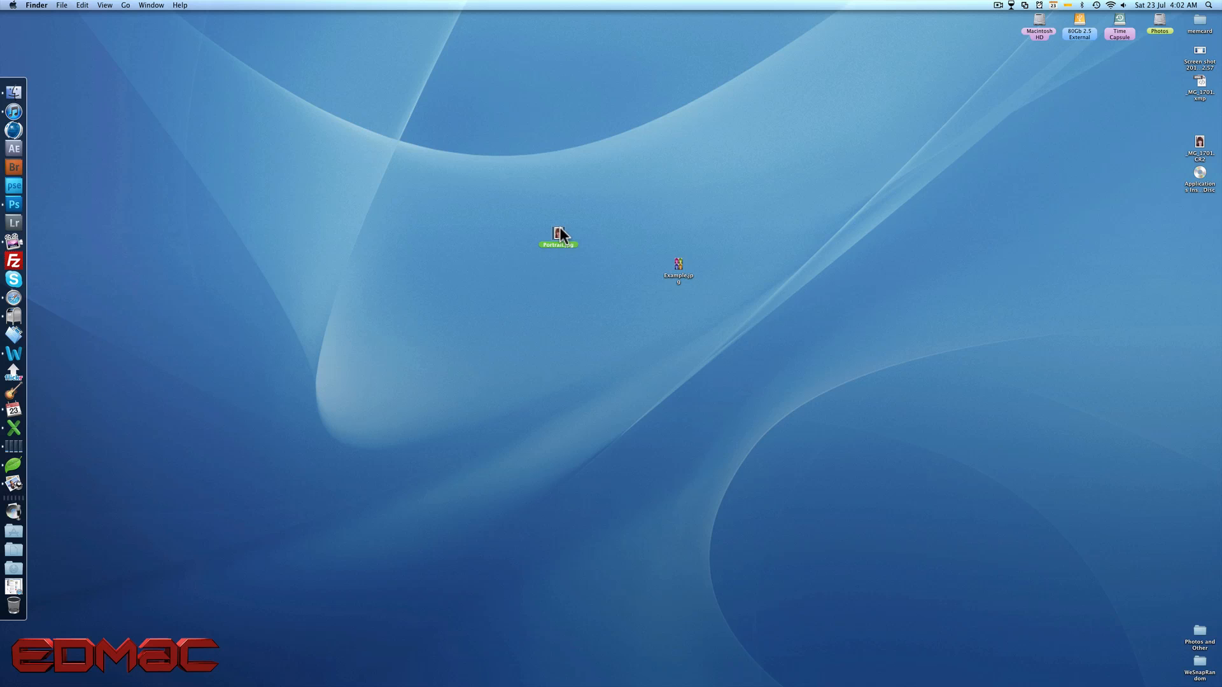
double_click(559, 234)
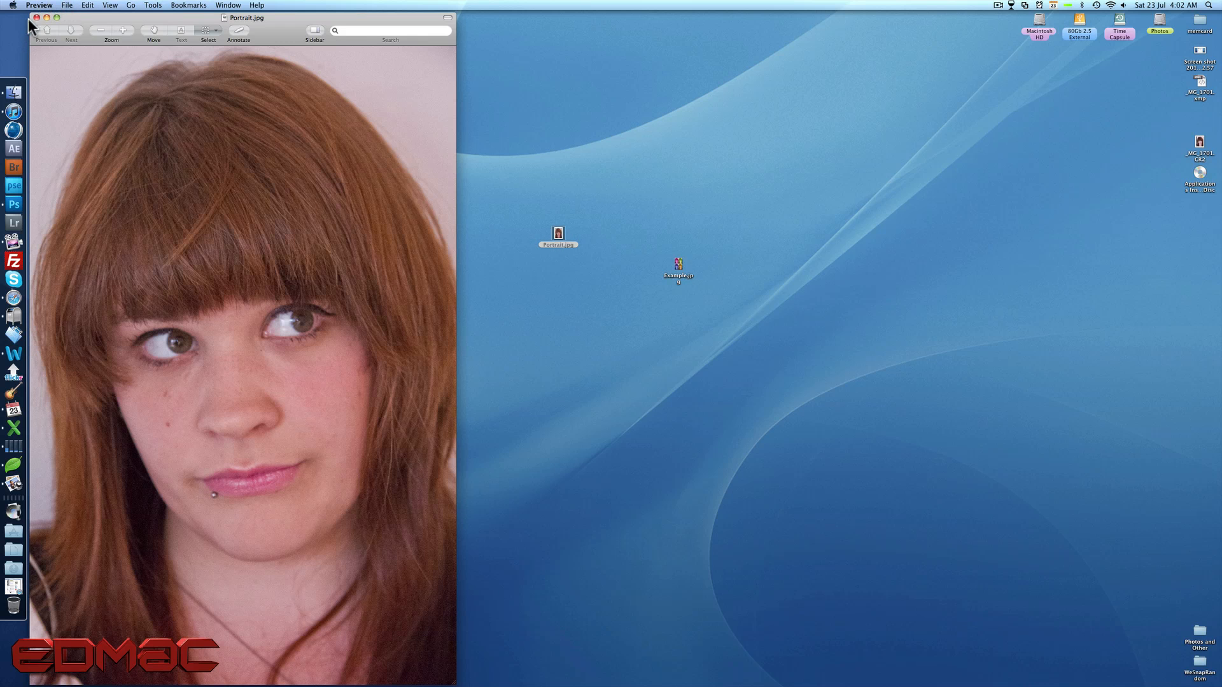
left_click(36, 18)
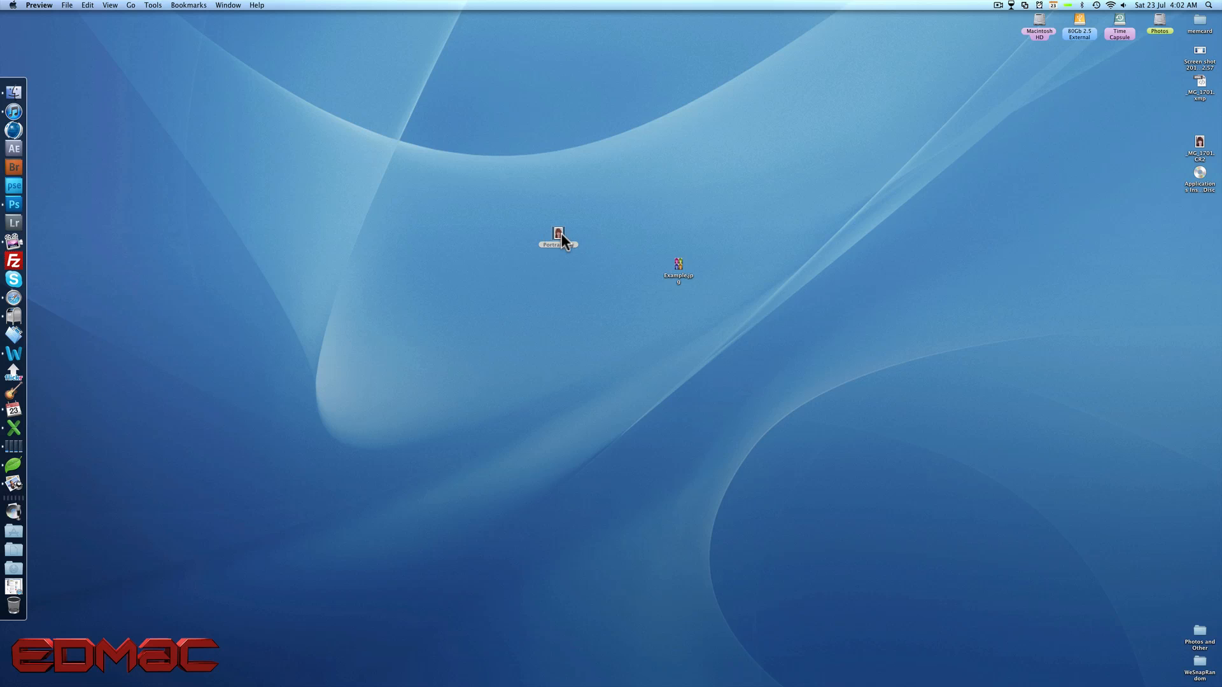
Open Portrait.jpg from the desktop in Photoshop and enlarge its document window to fill the workspace.
left_click_drag(559, 238, 14, 203)
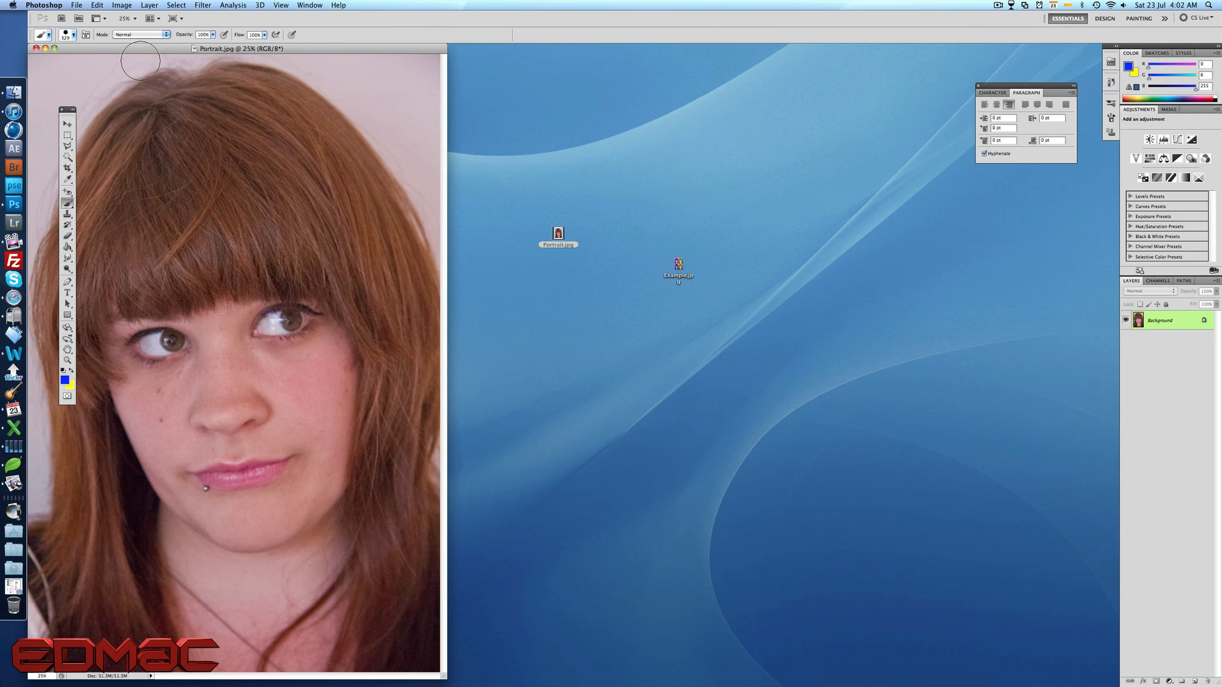
left_click_drag(126, 47, 202, 49)
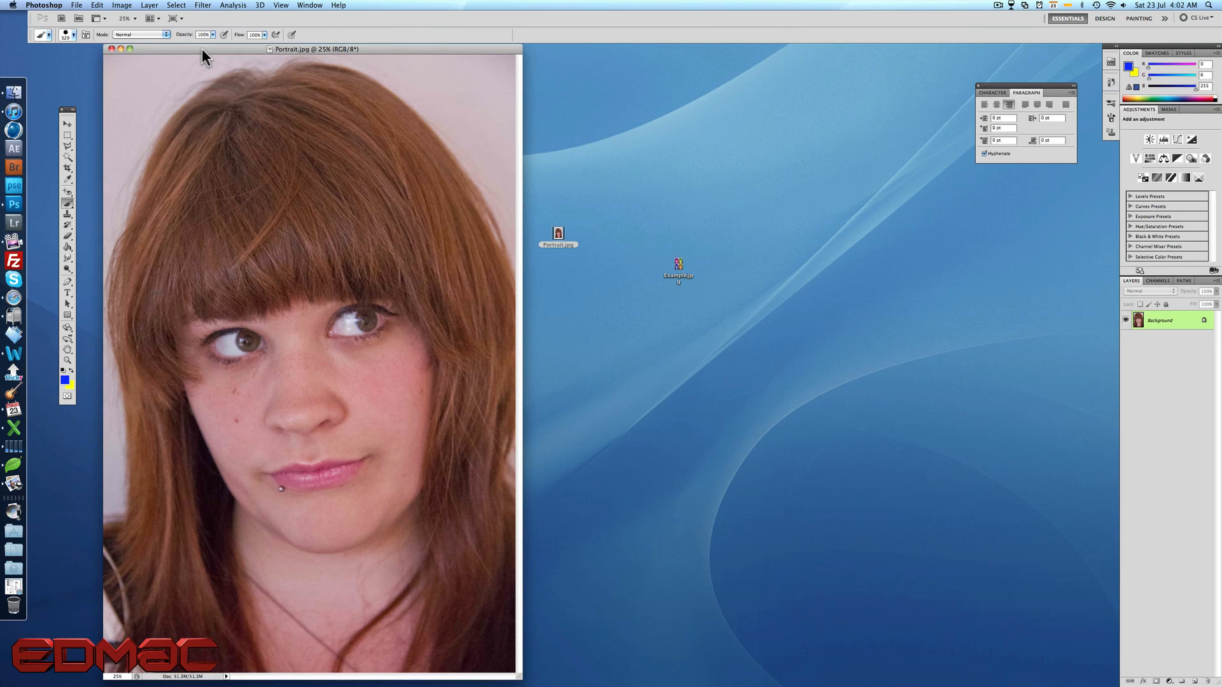
left_click_drag(517, 676, 1112, 684)
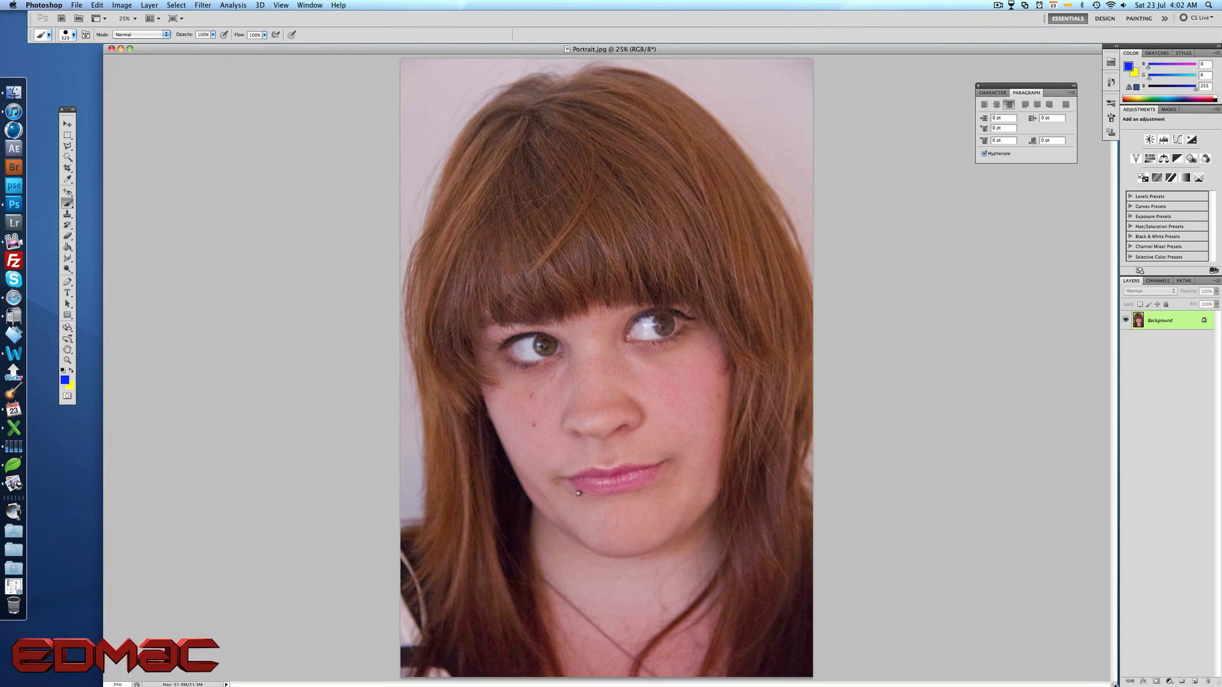
Add a Threshold adjustment layer above the Background and lower its level to about 73 to bring out hair detail.
left_click(68, 124)
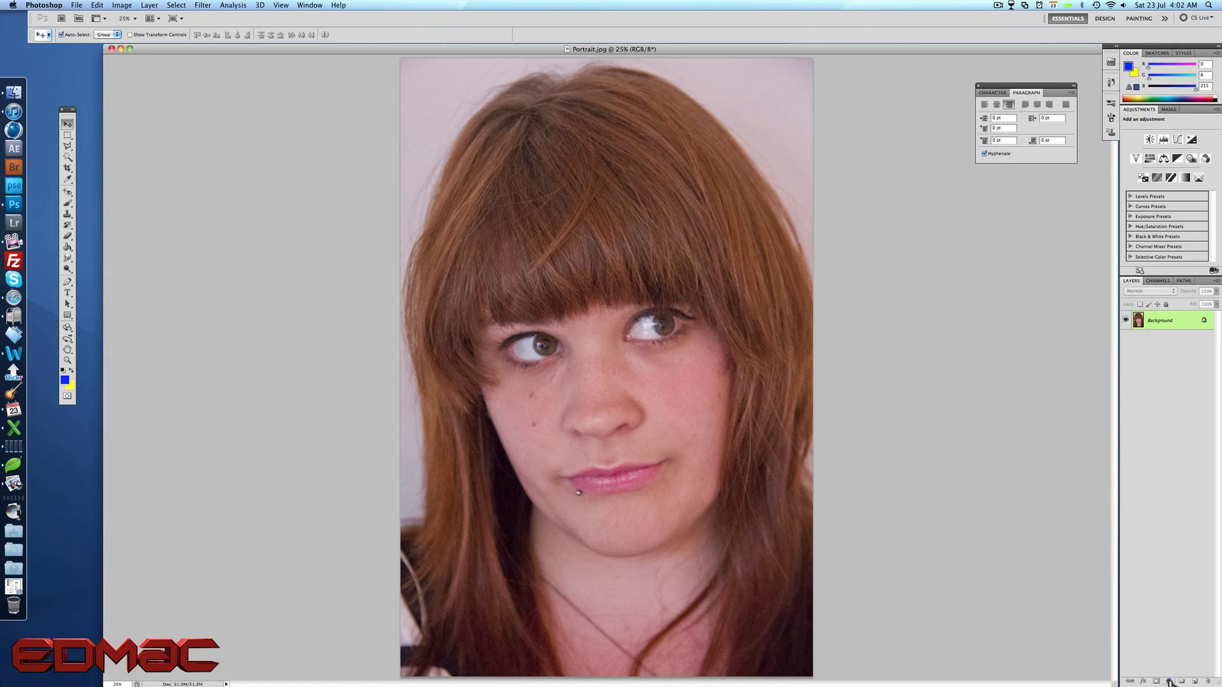
left_click(1169, 682)
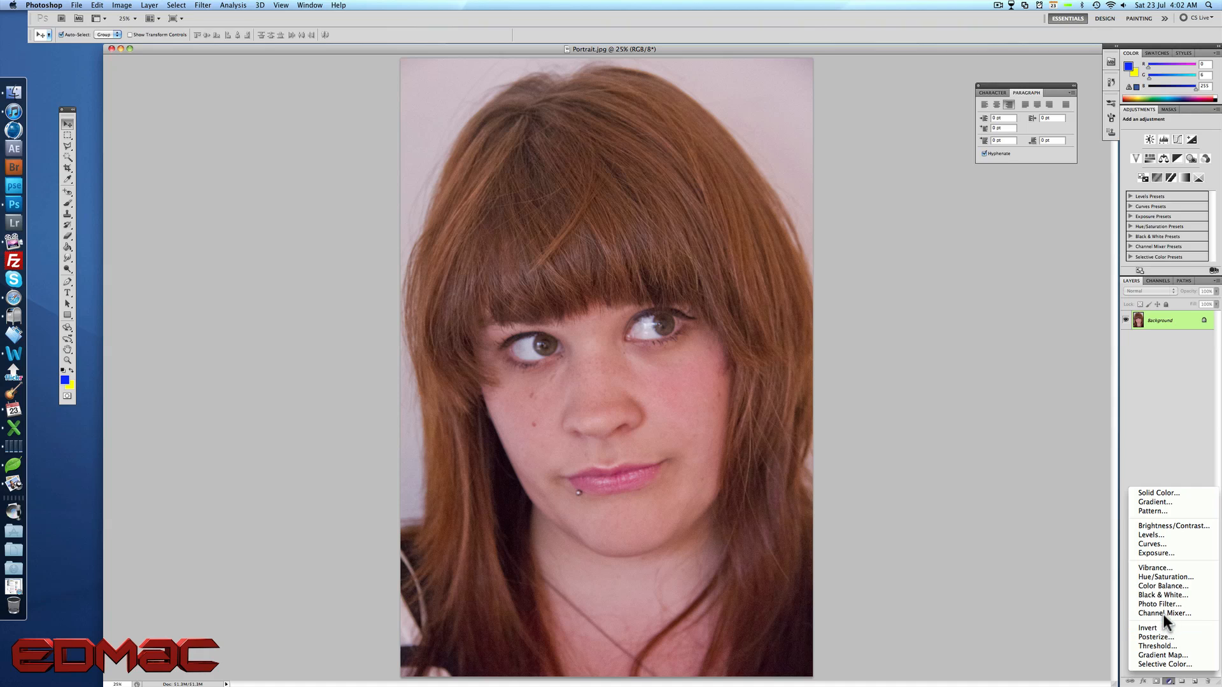
left_click(1186, 645)
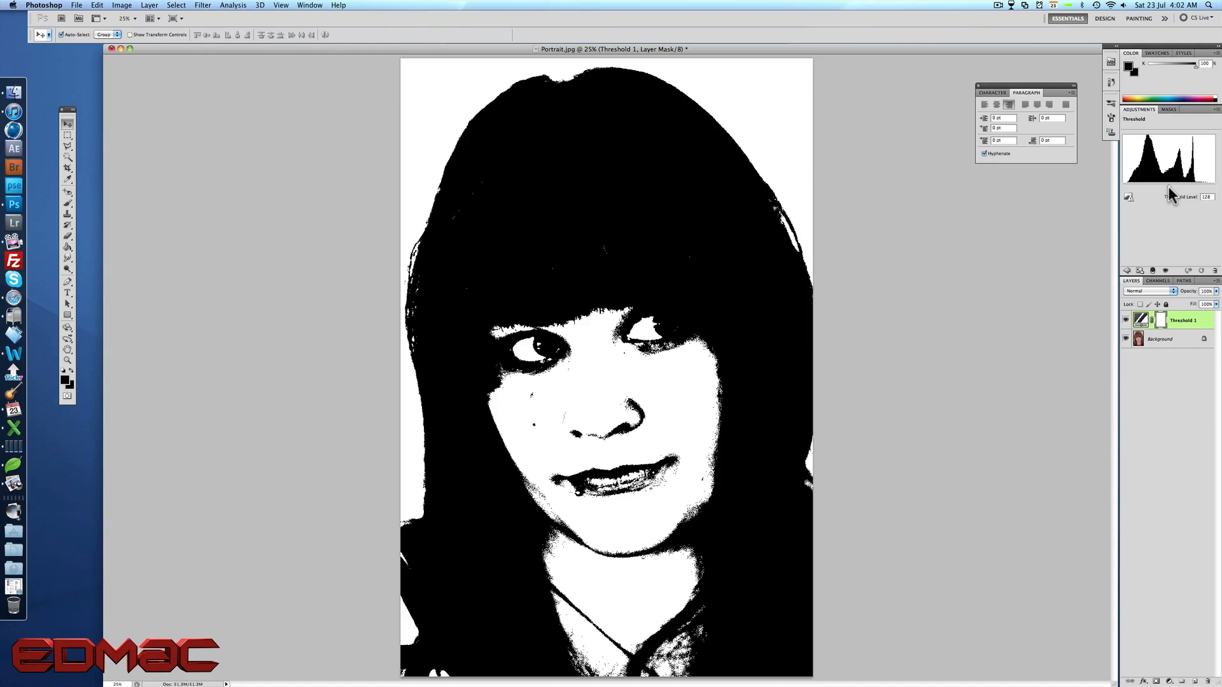
mouse_move(1170, 191)
left_mouse_down()
mouse_move(1185, 191)
mouse_move(1149, 191)
left_mouse_up()
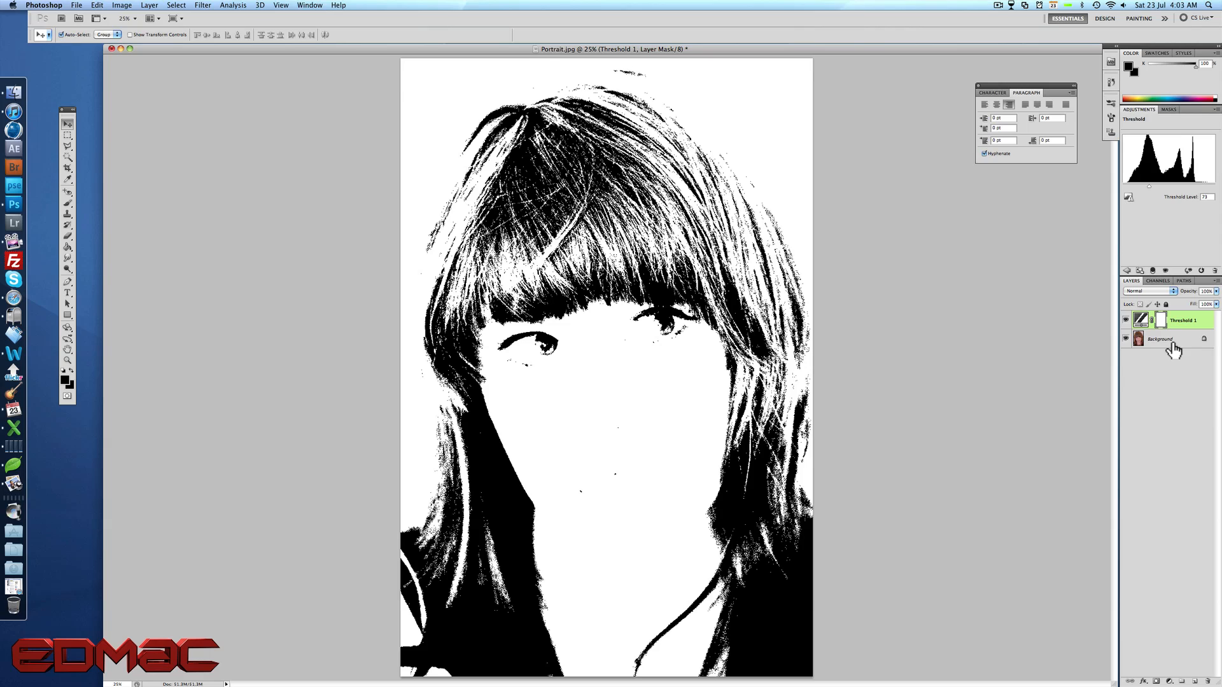
Add a second Threshold adjustment layer directly above the Background and set its level to 99 for eye detail.
left_click(1171, 340)
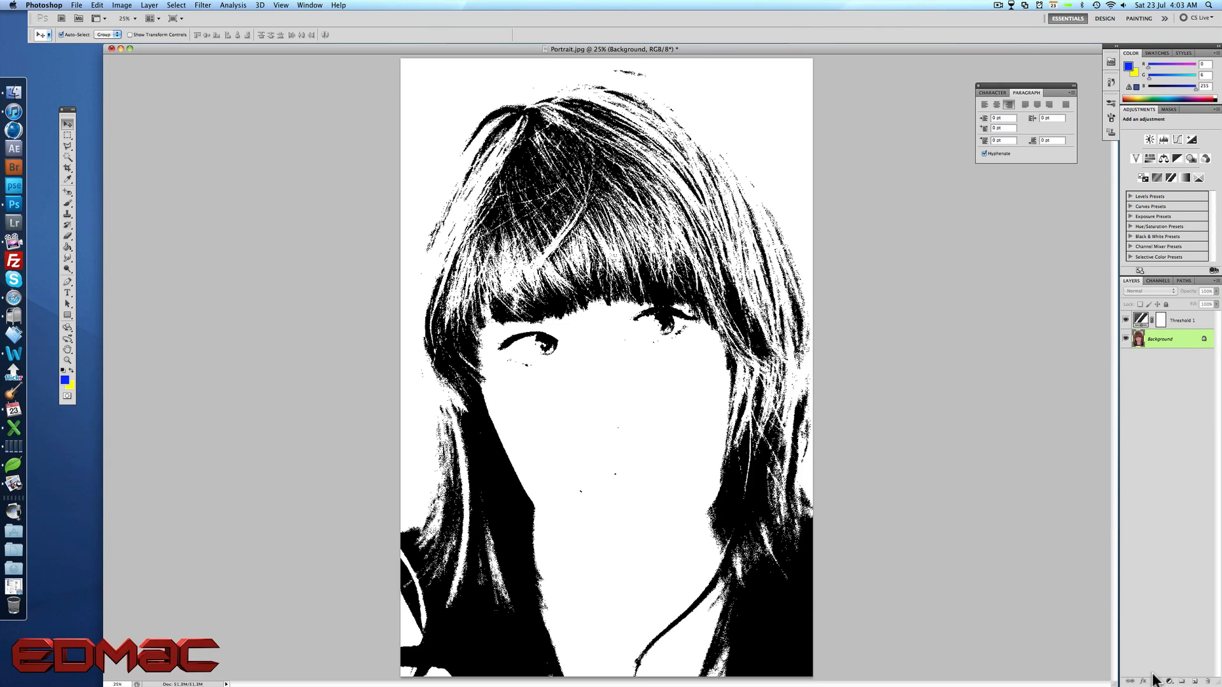
left_click(1169, 681)
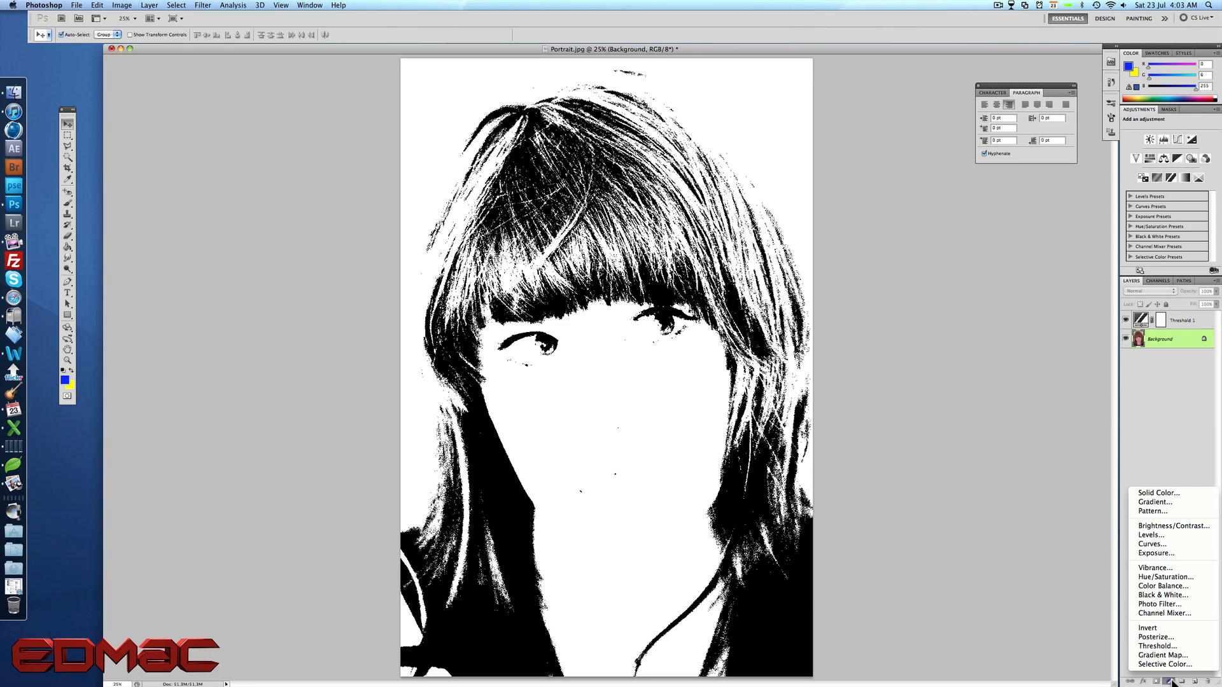
left_click(1181, 646)
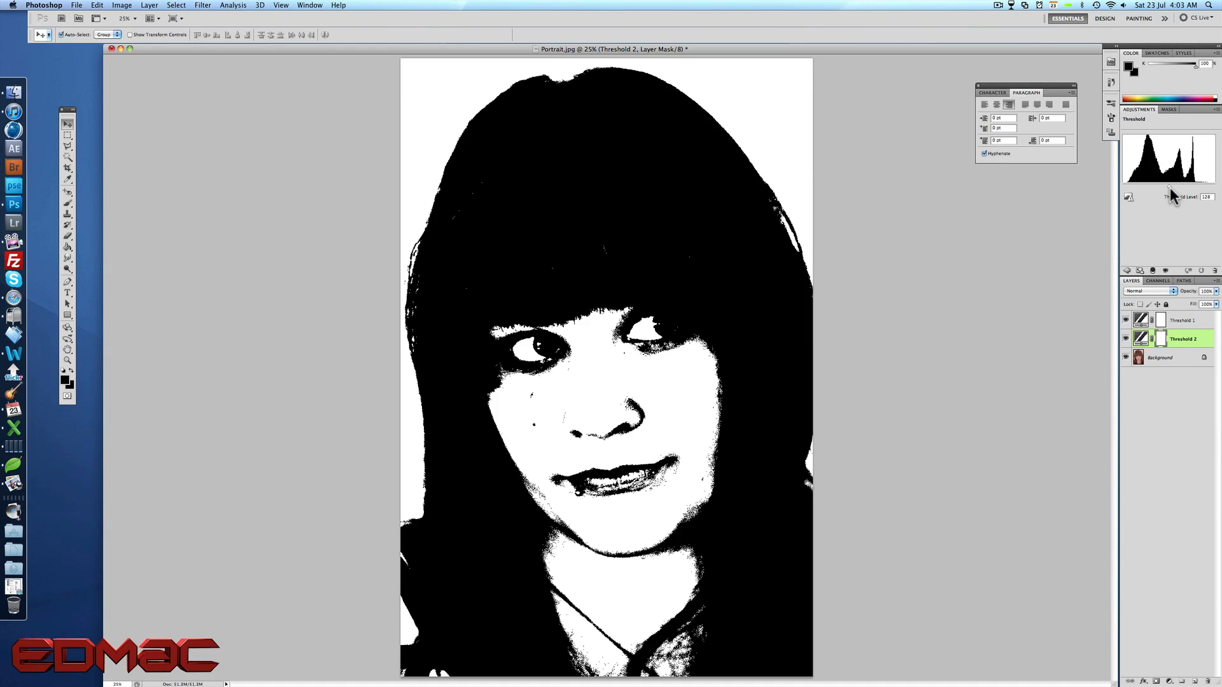
left_click_drag(1170, 187, 1158, 189)
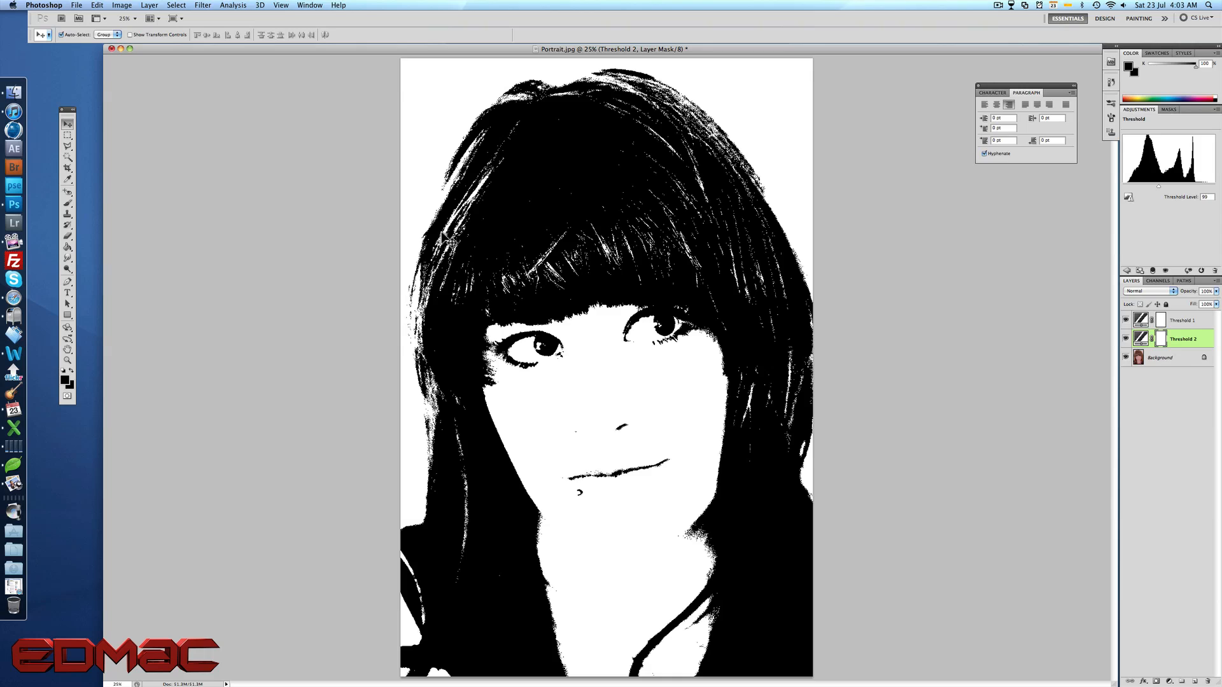
Brush black on the Threshold 2 layer mask over the hair, neck and clothing, leaving the eyes, nose and mouth unmasked.
left_click(68, 235)
left_click(68, 205)
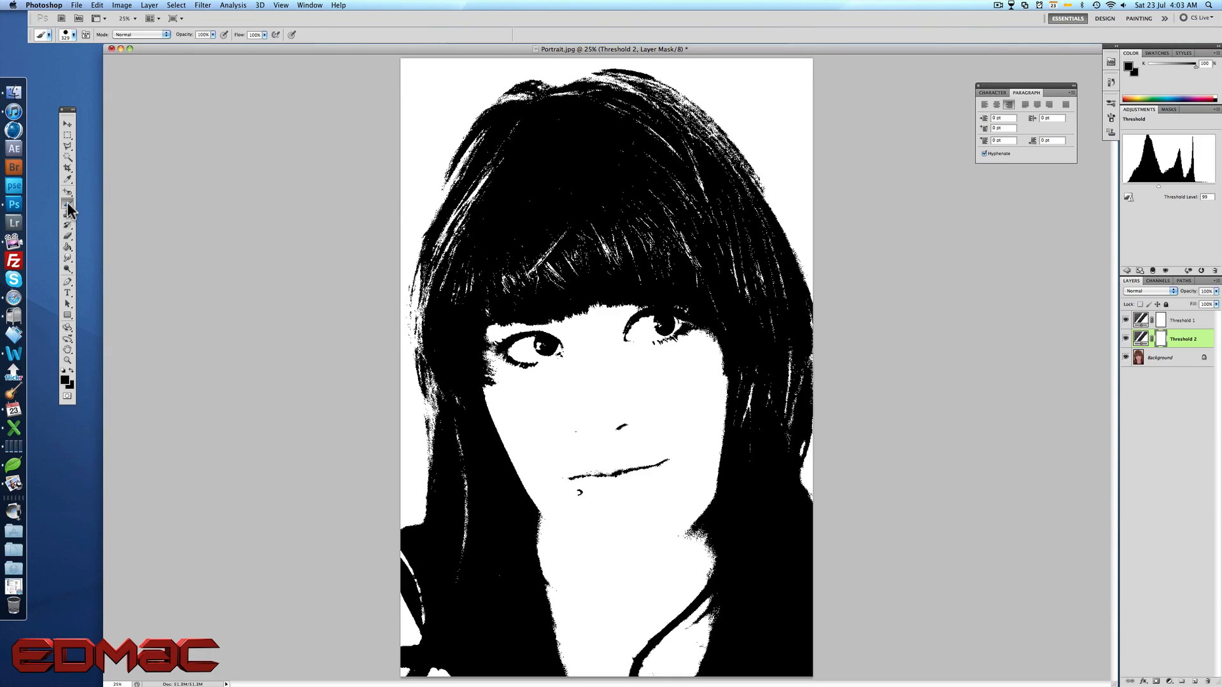
left_click(65, 380)
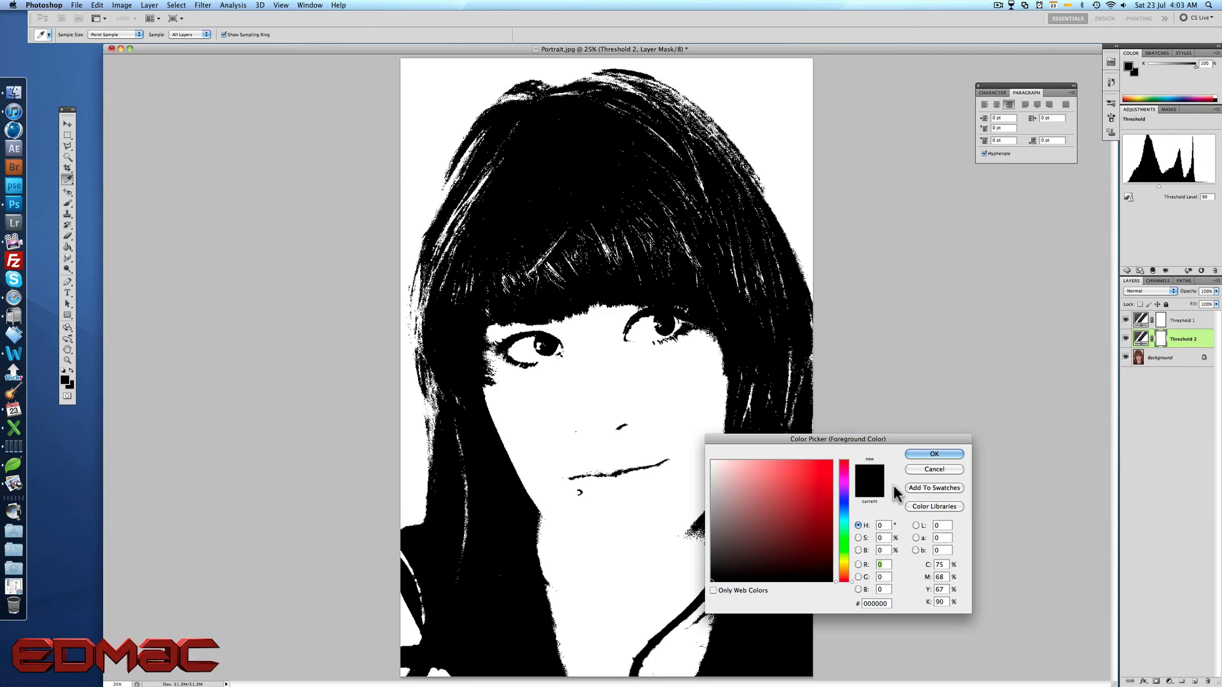
left_click(934, 454)
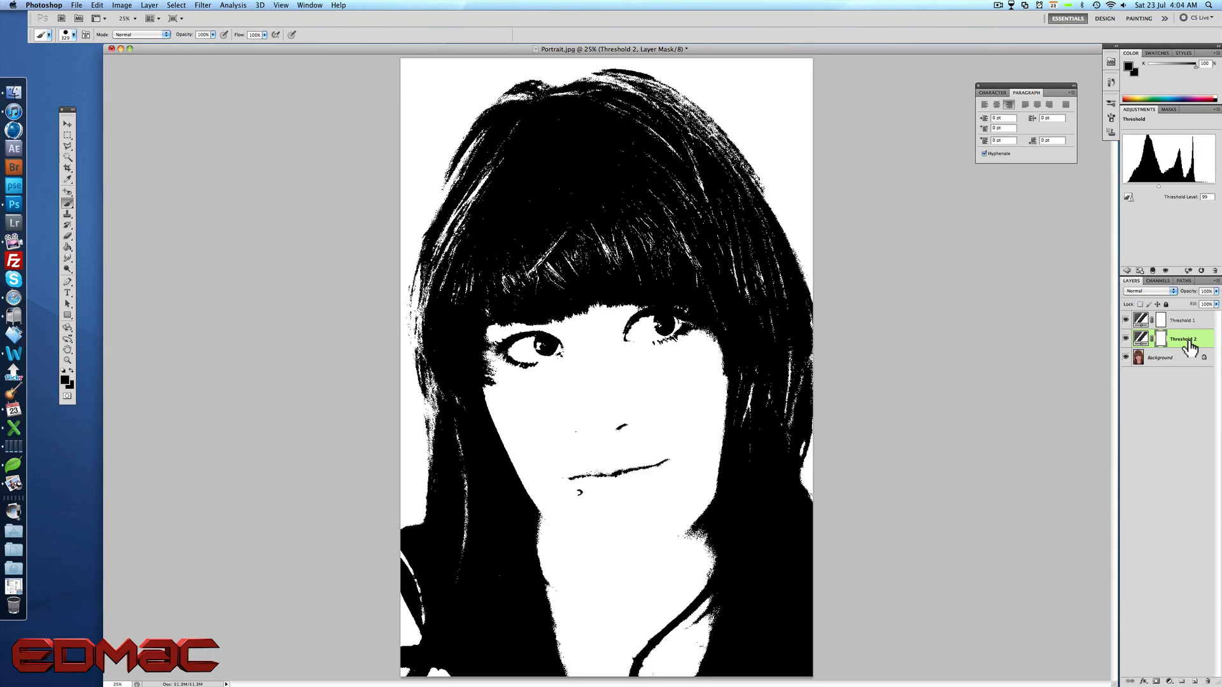
left_click(1174, 359)
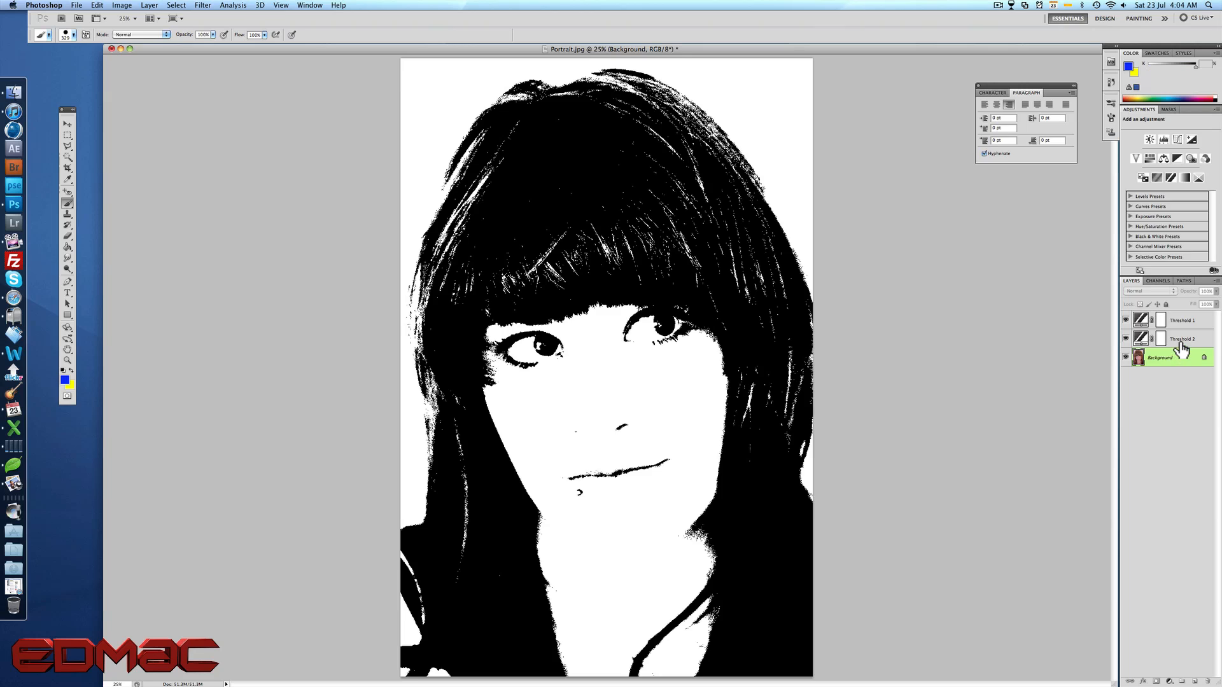
left_click(1181, 342)
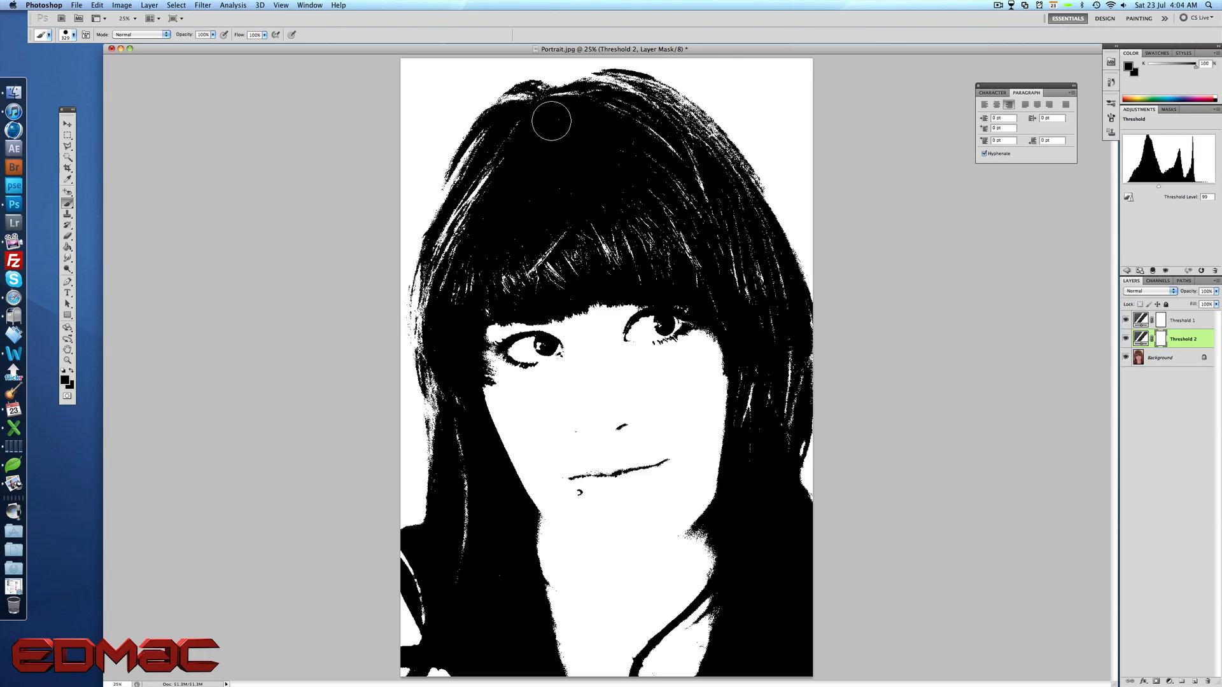
mouse_move(644, 169)
left_mouse_down()
mouse_move(544, 226)
mouse_move(518, 258)
mouse_move(562, 275)
mouse_move(490, 313)
mouse_move(644, 288)
mouse_move(628, 291)
mouse_move(697, 299)
mouse_move(728, 325)
mouse_move(674, 287)
mouse_move(700, 290)
mouse_move(643, 216)
mouse_move(582, 264)
mouse_move(465, 267)
mouse_move(496, 166)
mouse_move(439, 191)
mouse_move(454, 138)
mouse_move(604, 95)
mouse_move(700, 137)
mouse_move(719, 179)
mouse_move(649, 101)
mouse_move(540, 81)
mouse_move(691, 267)
mouse_move(725, 245)
left_mouse_up()
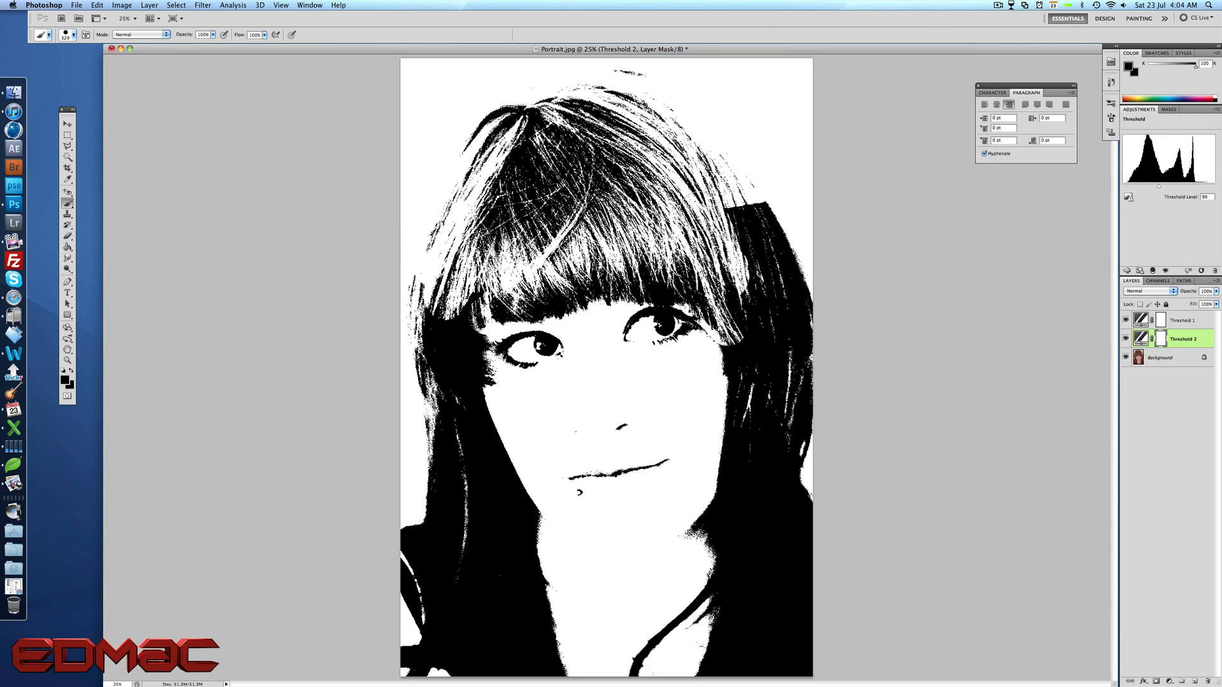
mouse_move(693, 204)
left_mouse_down()
mouse_move(757, 305)
mouse_move(738, 375)
mouse_move(722, 330)
mouse_move(658, 283)
mouse_move(712, 276)
mouse_move(763, 178)
mouse_move(795, 268)
mouse_move(765, 479)
mouse_move(735, 494)
mouse_move(676, 587)
mouse_move(791, 564)
mouse_move(740, 637)
mouse_move(736, 669)
mouse_move(770, 668)
left_mouse_up()
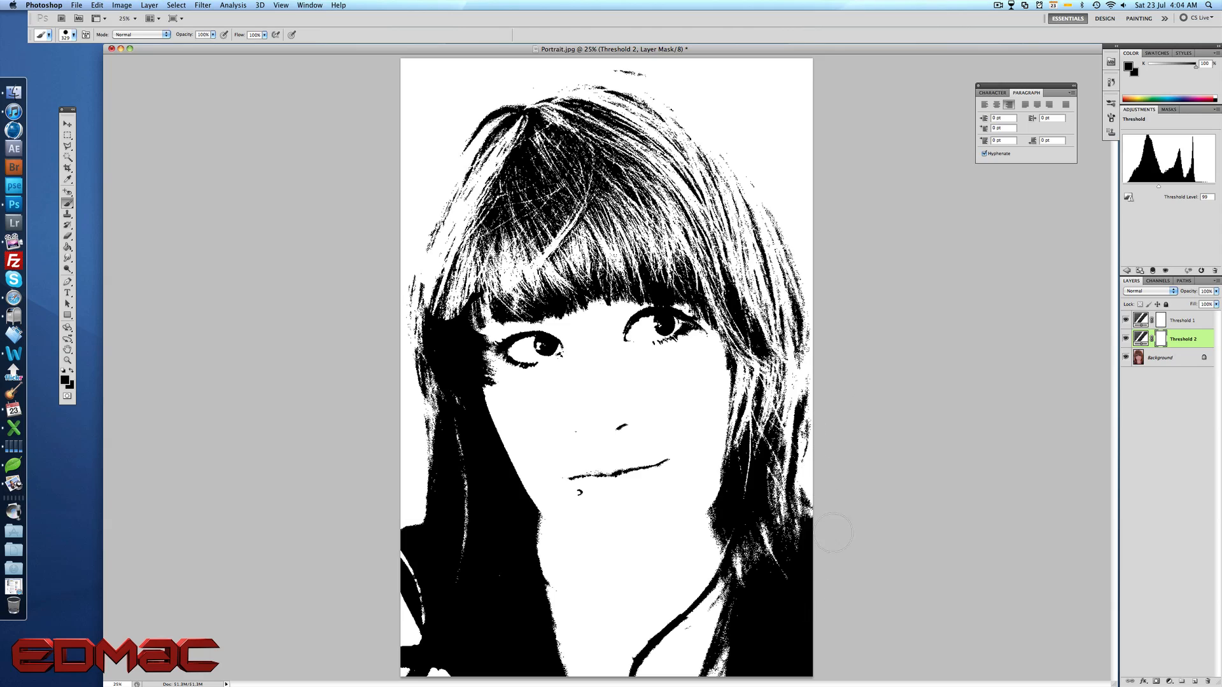
mouse_move(510, 600)
left_mouse_down()
mouse_move(397, 615)
mouse_move(395, 515)
mouse_move(385, 560)
mouse_move(488, 547)
mouse_move(457, 546)
mouse_move(492, 499)
mouse_move(396, 468)
mouse_move(425, 444)
mouse_move(426, 281)
mouse_move(442, 277)
mouse_move(475, 330)
mouse_move(444, 383)
mouse_move(515, 387)
mouse_move(473, 609)
mouse_move(498, 609)
mouse_move(550, 662)
left_mouse_up()
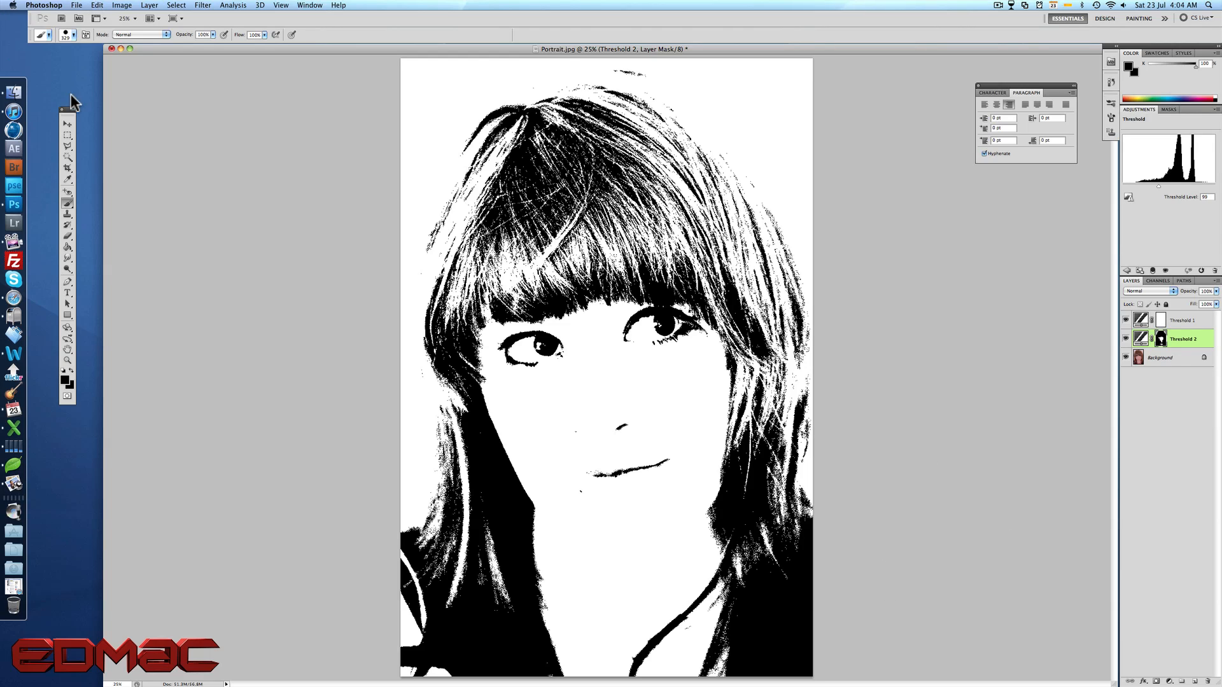
Add a third Threshold adjustment layer directly above the Background, keeping its default level.
left_click(67, 125)
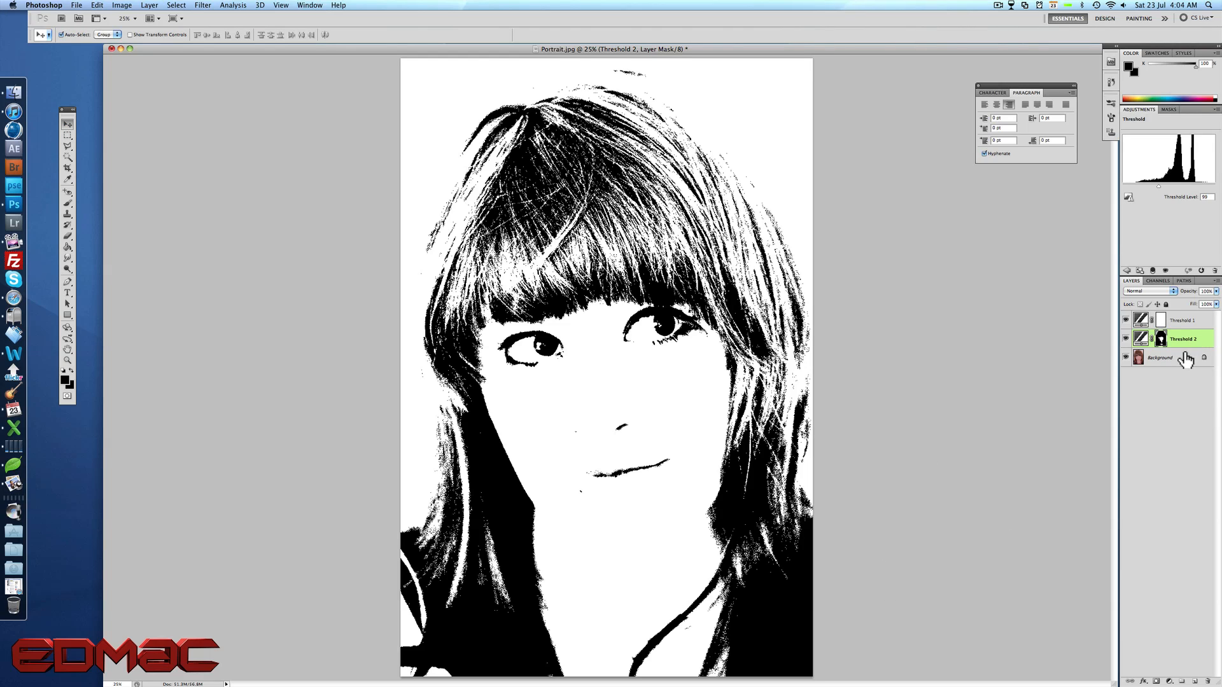
left_click(1177, 360)
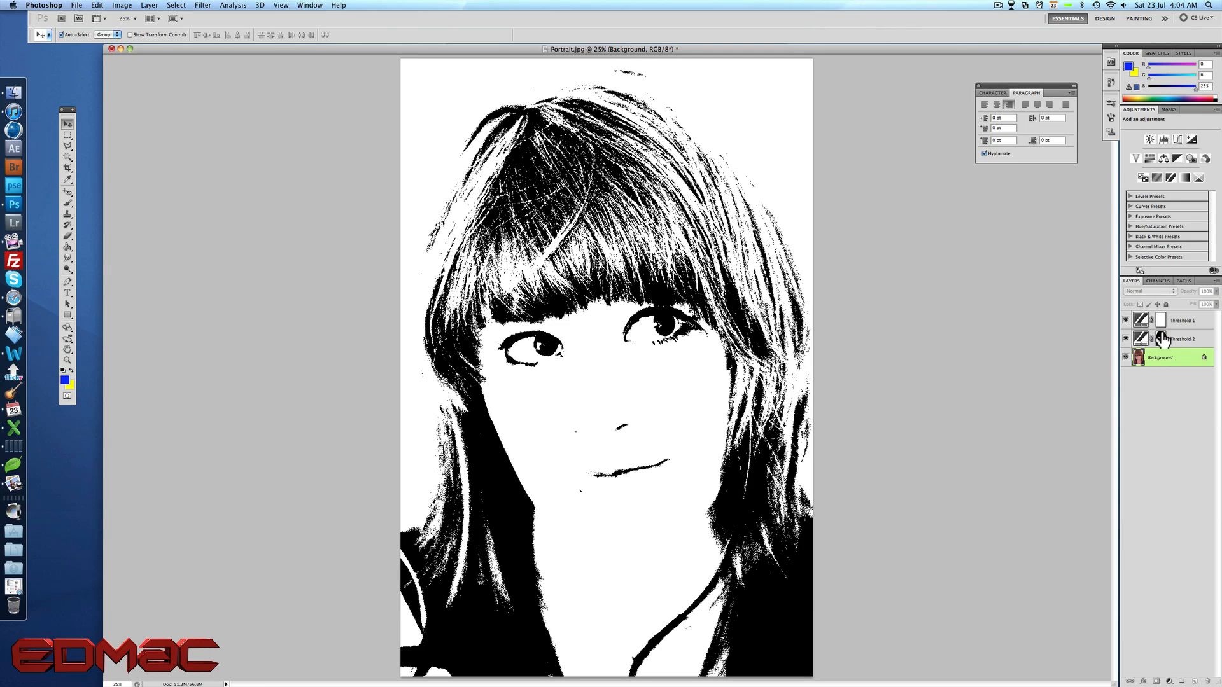
left_click(1169, 681)
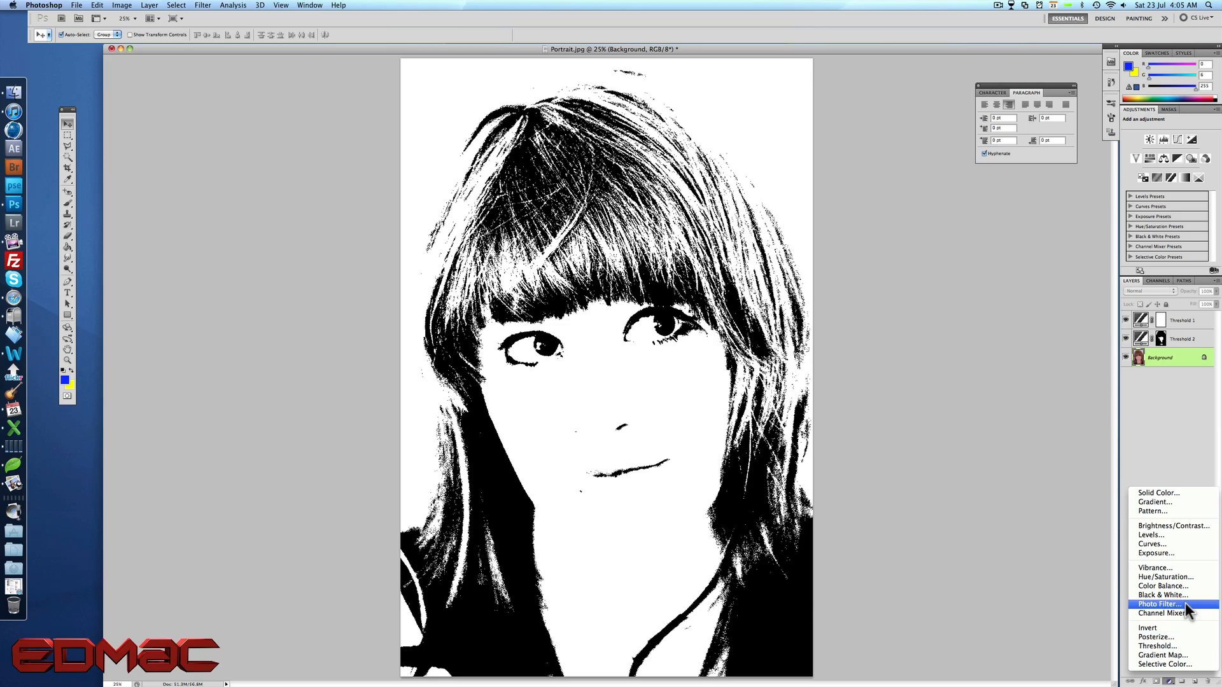
left_click(1185, 648)
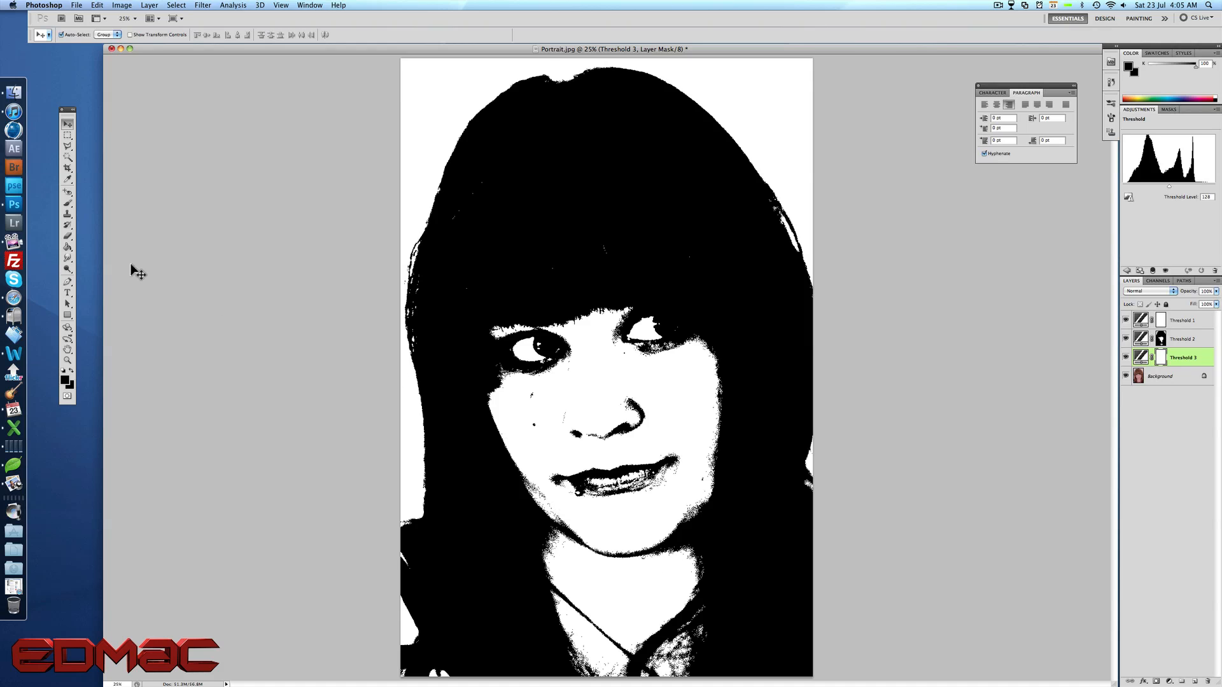
Brush black on the Threshold 3 layer mask over the eyes, hair, neck and clothing, leaving the nose, mouth and jawline unmasked.
left_click(68, 204)
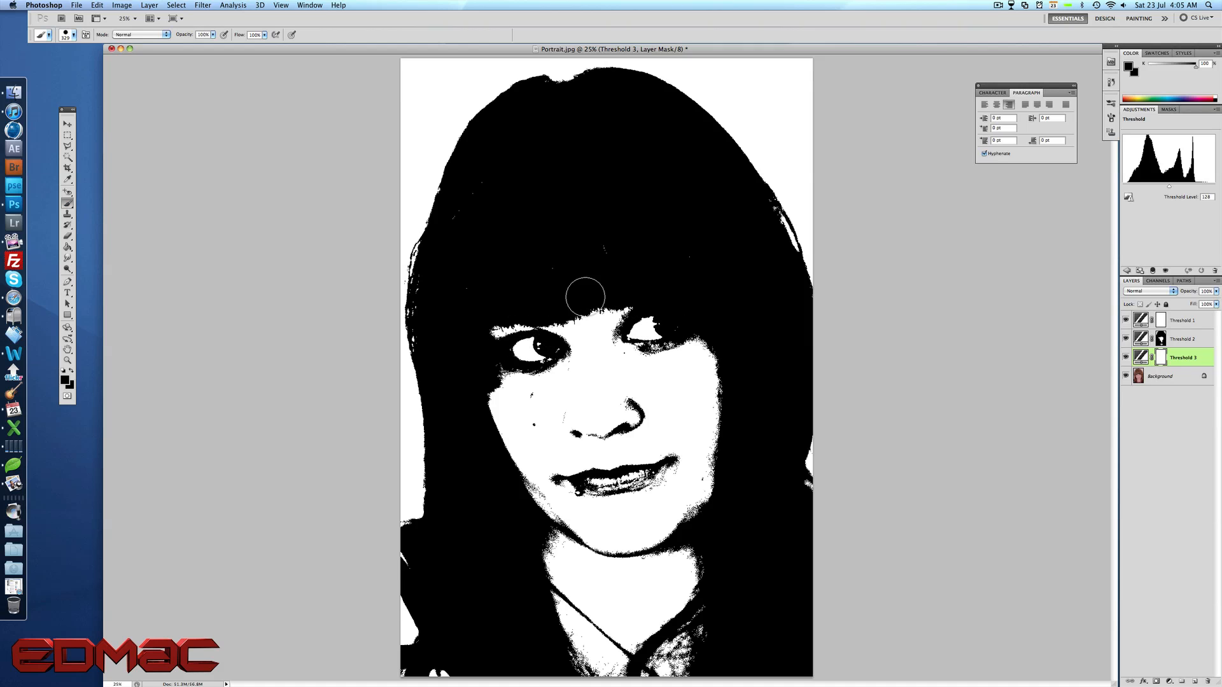
mouse_move(662, 325)
left_mouse_down()
mouse_move(591, 312)
mouse_move(728, 343)
mouse_move(709, 305)
mouse_move(552, 327)
mouse_move(607, 311)
mouse_move(579, 262)
mouse_move(487, 234)
mouse_move(436, 297)
mouse_move(443, 363)
mouse_move(427, 271)
mouse_move(539, 235)
mouse_move(521, 339)
left_mouse_up()
mouse_move(504, 433)
left_mouse_down()
mouse_move(478, 446)
mouse_move(488, 469)
mouse_move(493, 429)
mouse_move(507, 489)
mouse_move(492, 451)
mouse_move(497, 483)
mouse_move(547, 546)
left_mouse_up()
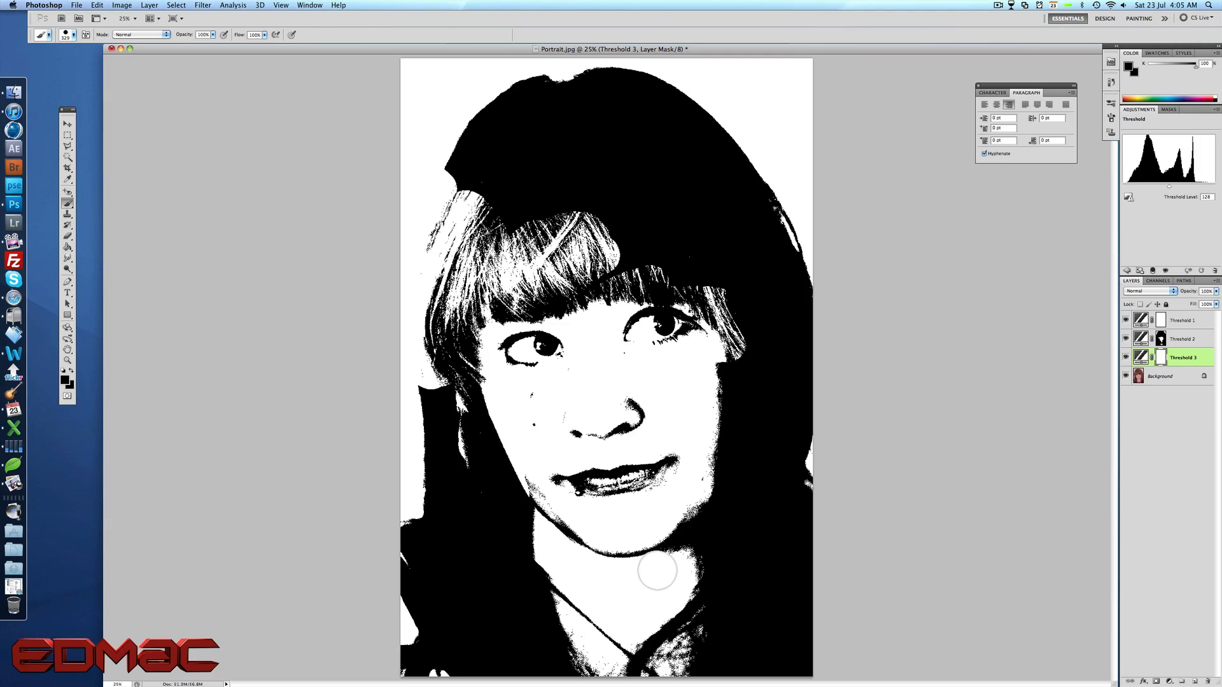
mouse_move(657, 571)
left_mouse_down()
mouse_move(737, 530)
mouse_move(697, 561)
mouse_move(735, 557)
mouse_move(703, 633)
left_mouse_up()
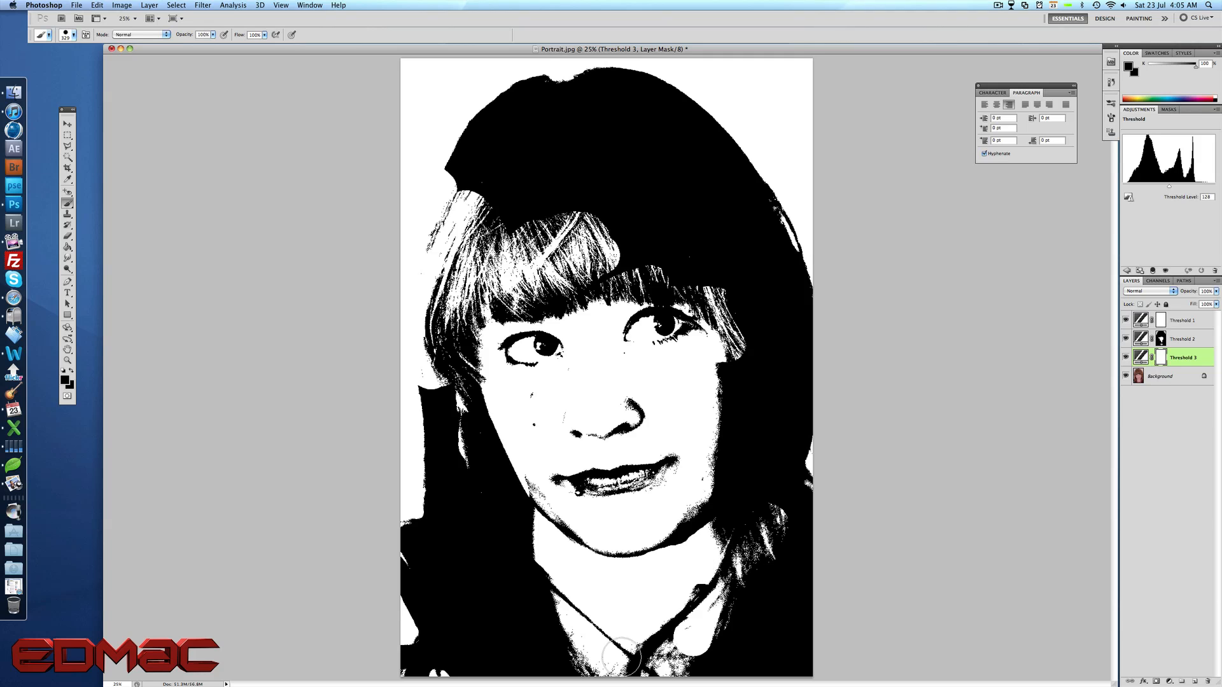
left_click_drag(621, 656, 725, 664)
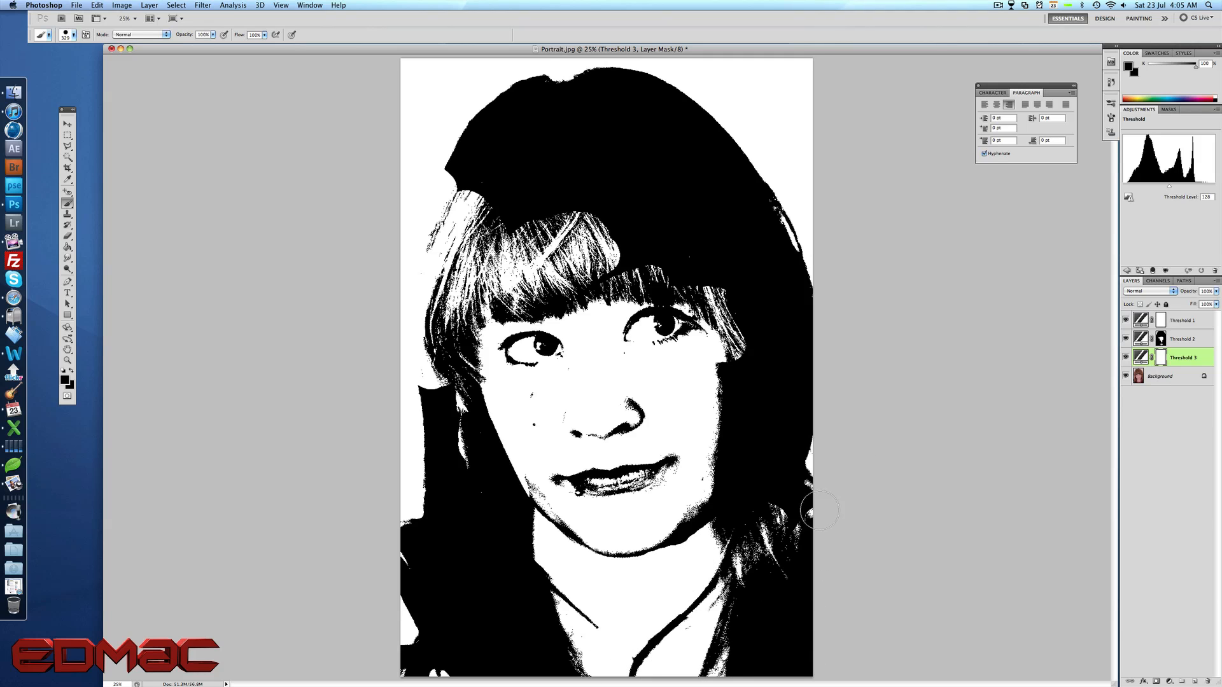
mouse_move(833, 488)
left_mouse_down()
mouse_move(822, 341)
mouse_move(720, 385)
mouse_move(757, 376)
mouse_move(703, 449)
mouse_move(701, 477)
mouse_move(781, 431)
mouse_move(730, 561)
mouse_move(774, 468)
mouse_move(805, 449)
mouse_move(818, 379)
mouse_move(811, 436)
mouse_move(658, 173)
mouse_move(481, 103)
mouse_move(523, 75)
mouse_move(513, 125)
mouse_move(412, 179)
mouse_move(483, 198)
left_mouse_up()
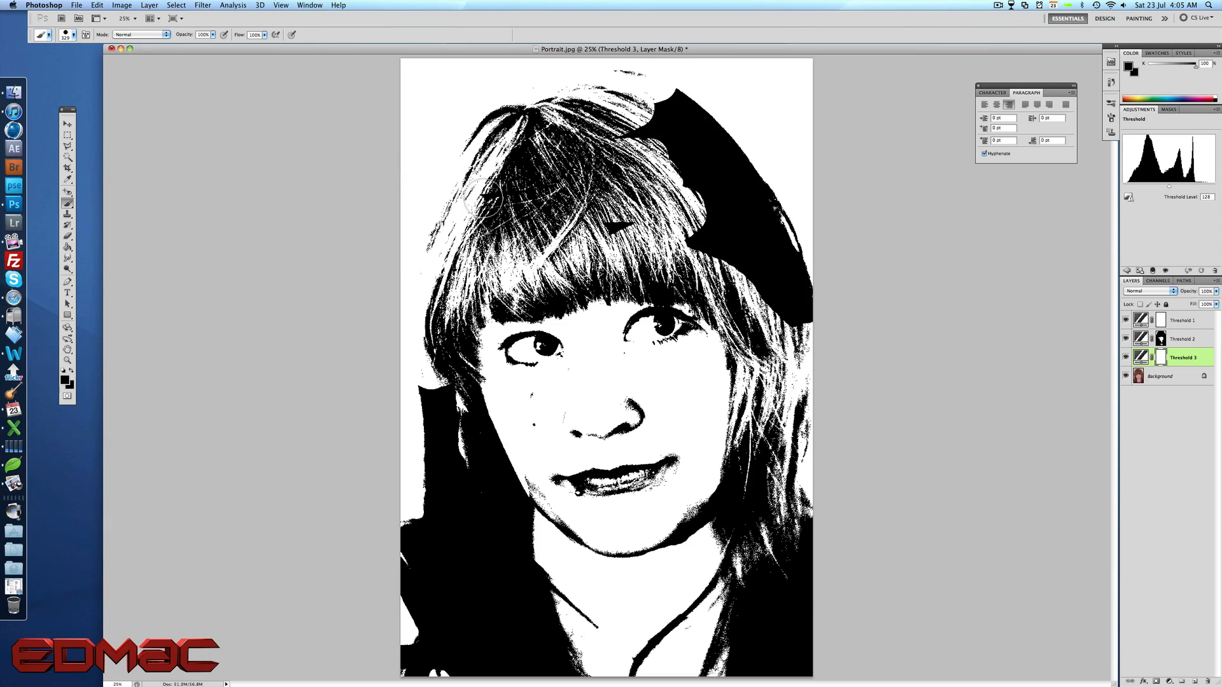
mouse_move(704, 231)
left_mouse_down()
mouse_move(763, 261)
mouse_move(807, 316)
mouse_move(759, 211)
mouse_move(795, 217)
mouse_move(695, 97)
mouse_move(616, 81)
left_mouse_up()
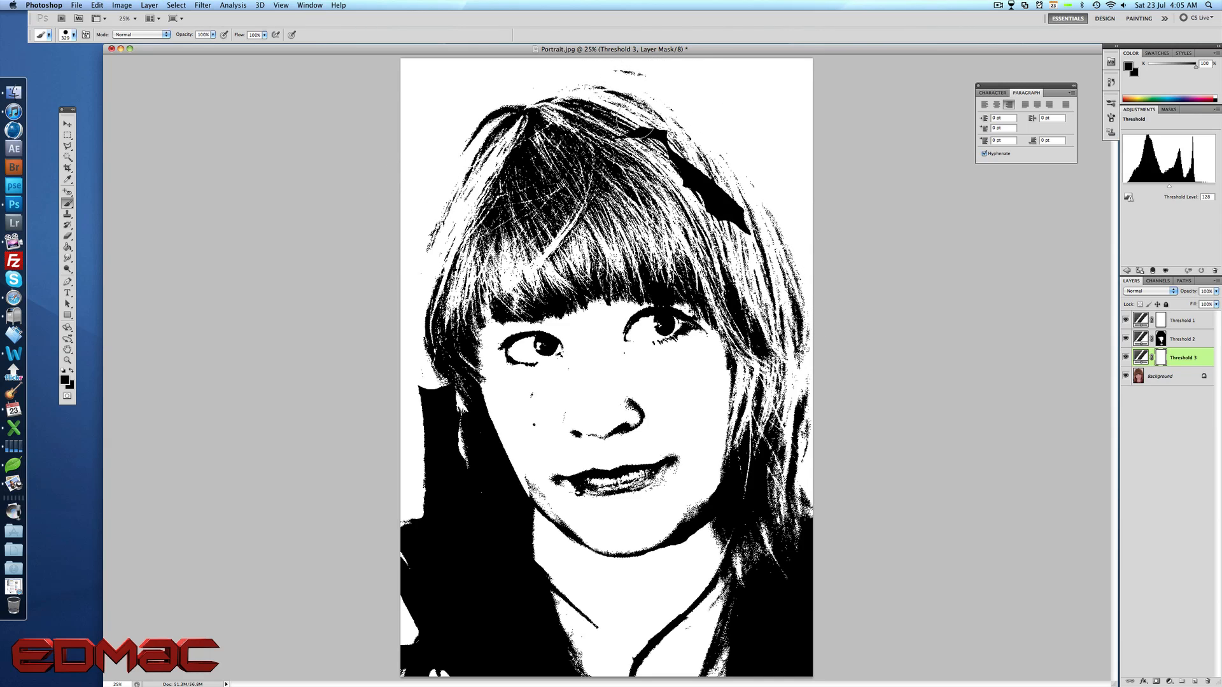
mouse_move(696, 143)
left_mouse_down()
mouse_move(713, 197)
mouse_move(762, 238)
left_mouse_up()
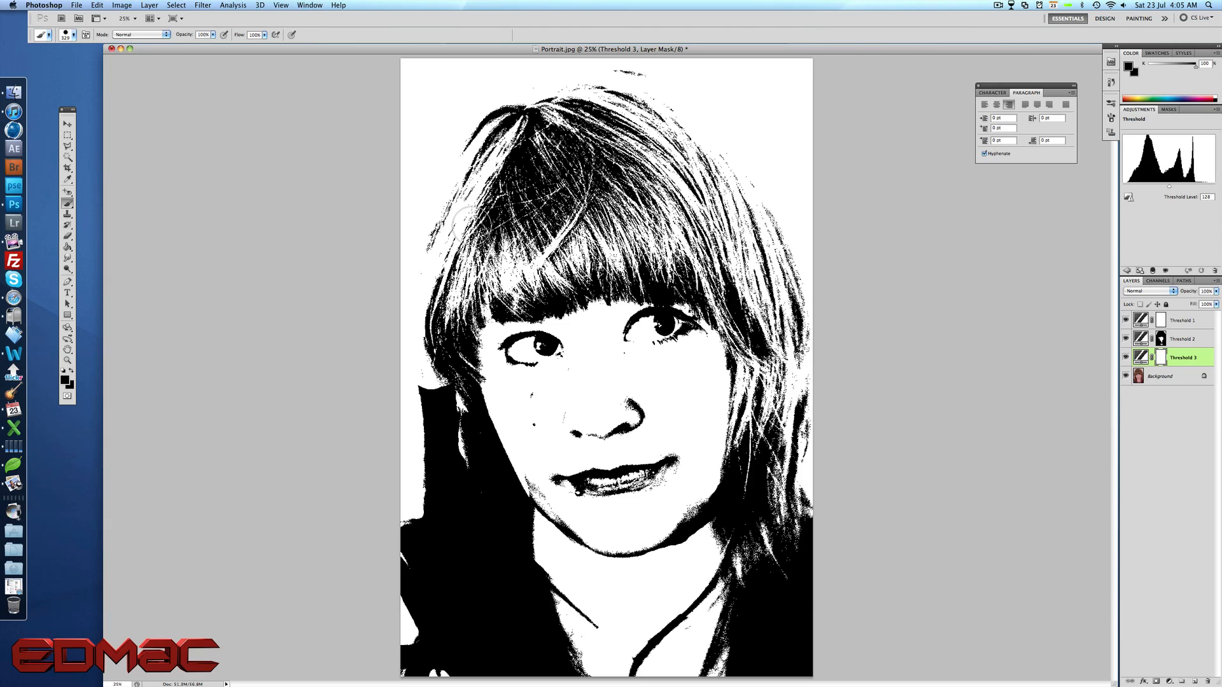
left_click_drag(432, 425, 479, 481)
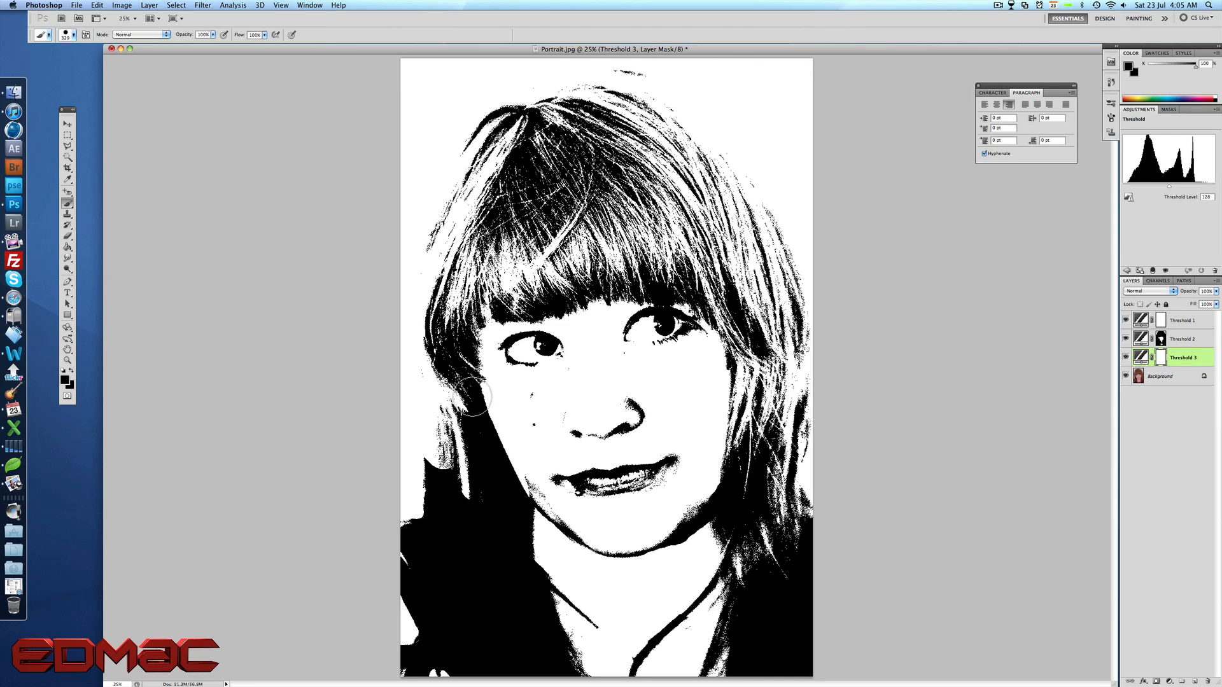
mouse_move(497, 531)
left_mouse_down()
mouse_move(409, 440)
mouse_move(431, 560)
mouse_move(465, 608)
mouse_move(434, 621)
mouse_move(504, 649)
mouse_move(358, 686)
mouse_move(618, 656)
mouse_move(544, 641)
mouse_move(533, 564)
left_mouse_up()
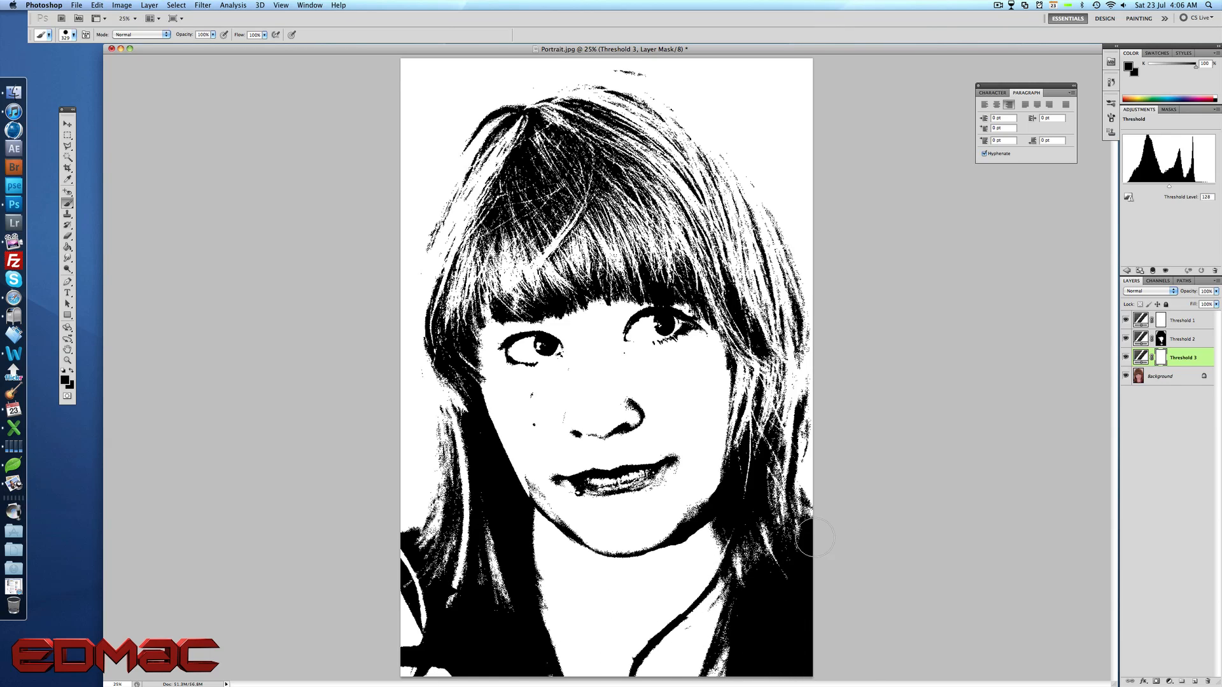
left_click_drag(741, 589, 726, 597)
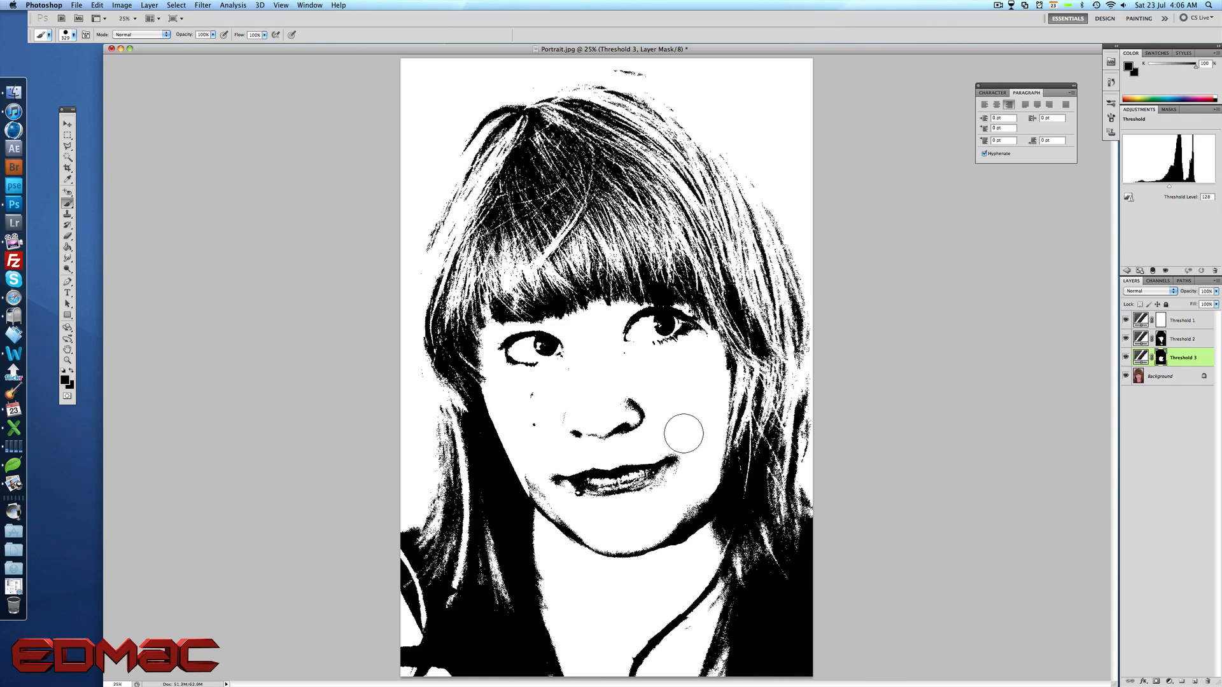
Reduce the brush size to about 135 px and paint black on the Threshold 3 mask along the underside of the chin and jaw.
scroll(577, 560, "up", 4)
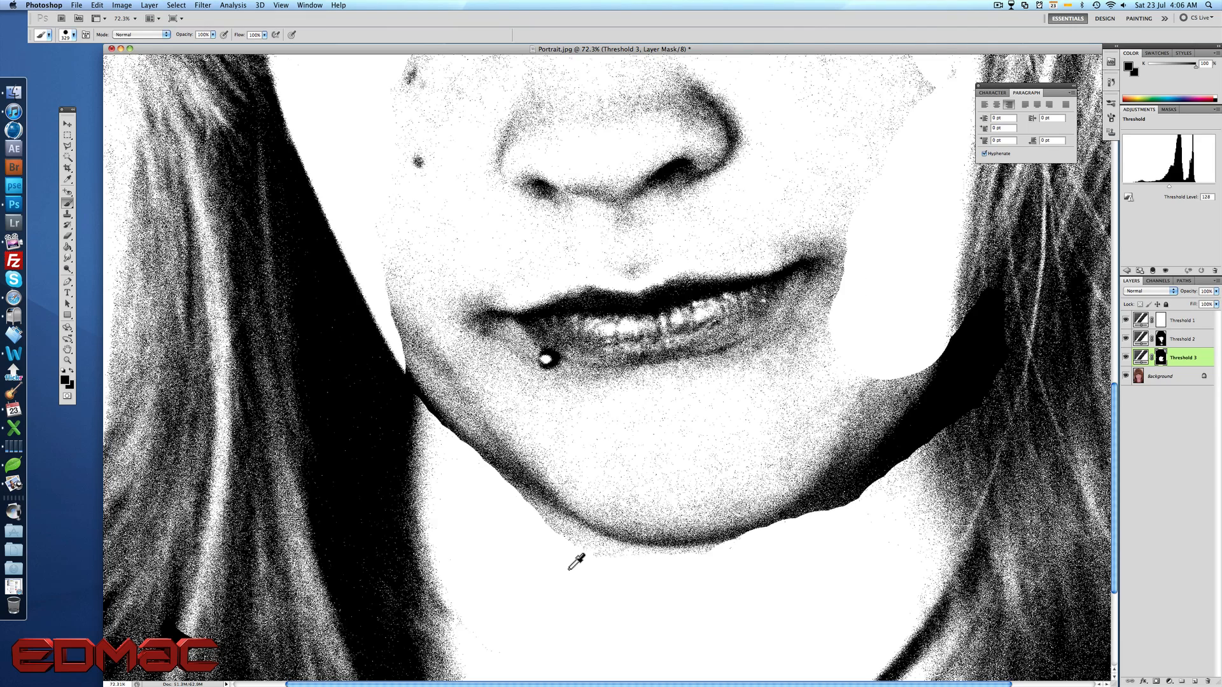
left_click(74, 35)
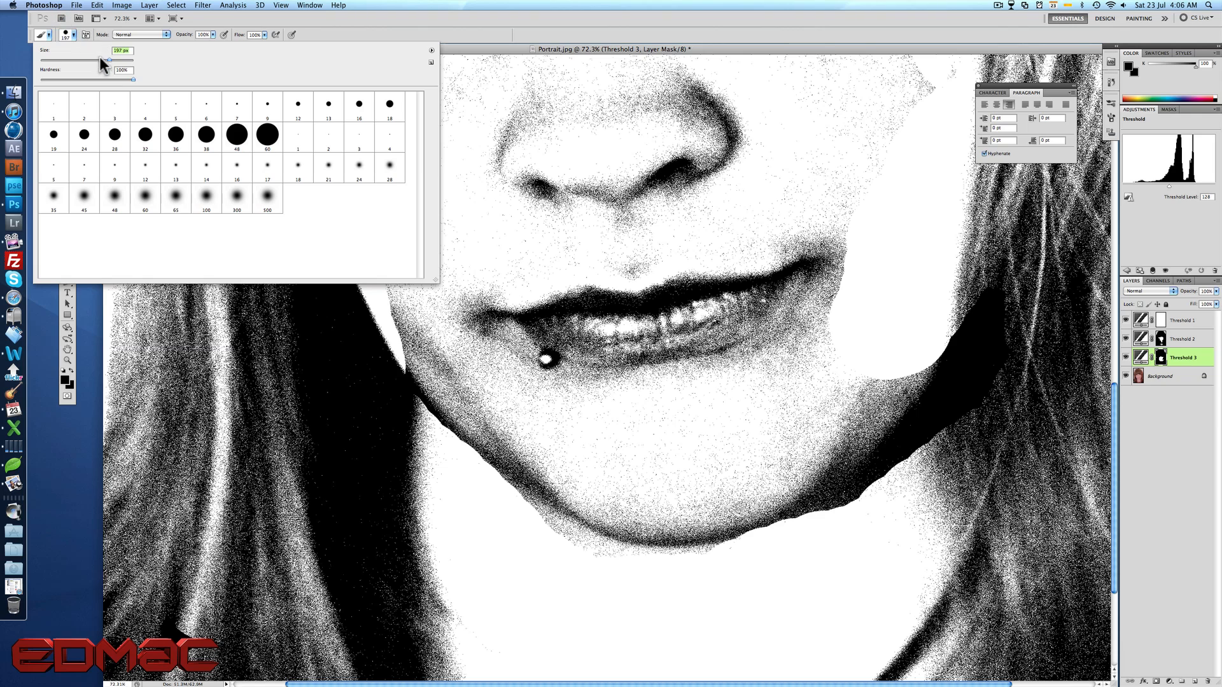
left_click(478, 498)
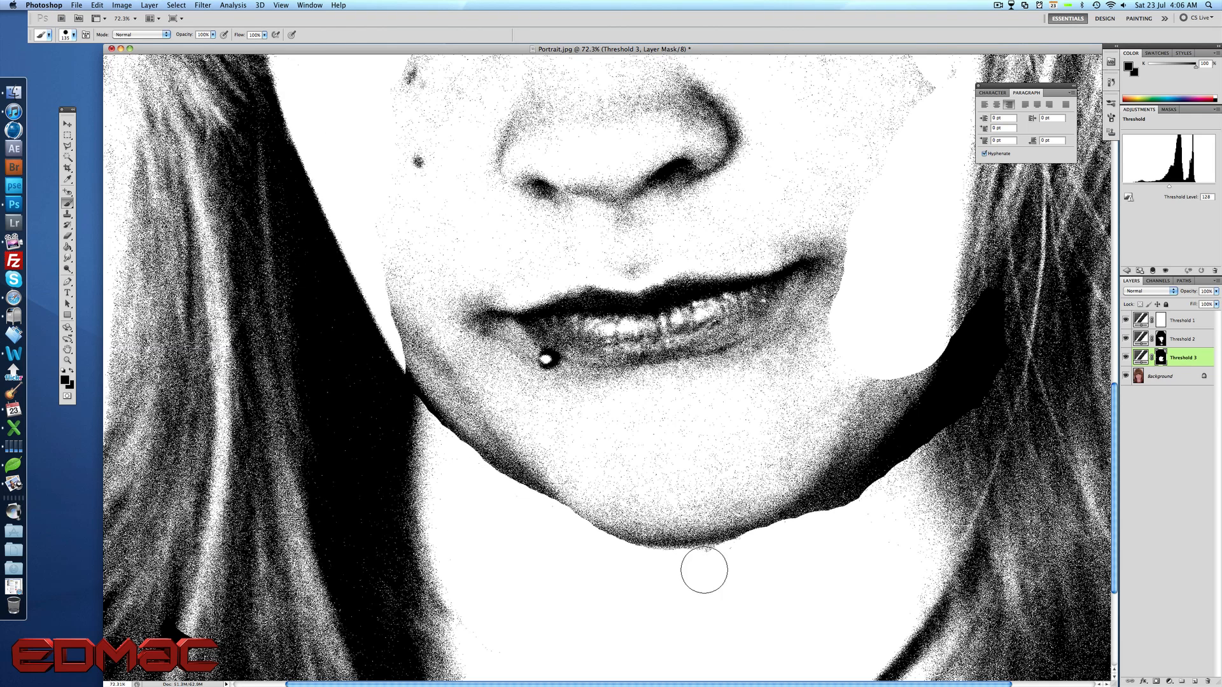
mouse_move(749, 562)
left_mouse_down()
mouse_move(848, 527)
mouse_move(886, 486)
mouse_move(996, 360)
mouse_move(953, 409)
mouse_move(1000, 278)
mouse_move(976, 345)
mouse_move(989, 365)
mouse_move(974, 339)
left_mouse_up()
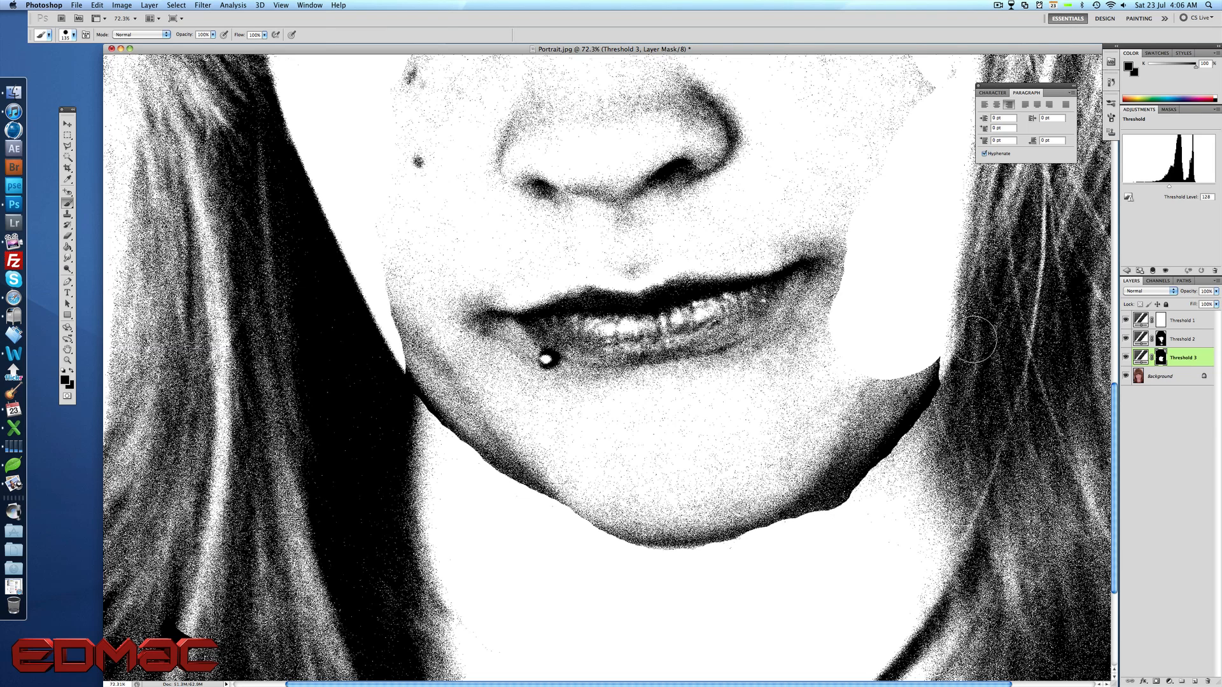
Paint black on the Threshold 3 mask over the chin, the area between nose and upper lip, and the cheek beside the right mouth corner.
mouse_move(856, 322)
left_mouse_down()
mouse_move(830, 361)
mouse_move(849, 331)
mouse_move(785, 370)
mouse_move(864, 270)
mouse_move(814, 408)
mouse_move(922, 340)
mouse_move(872, 411)
mouse_move(831, 437)
mouse_move(701, 468)
mouse_move(793, 395)
left_mouse_up()
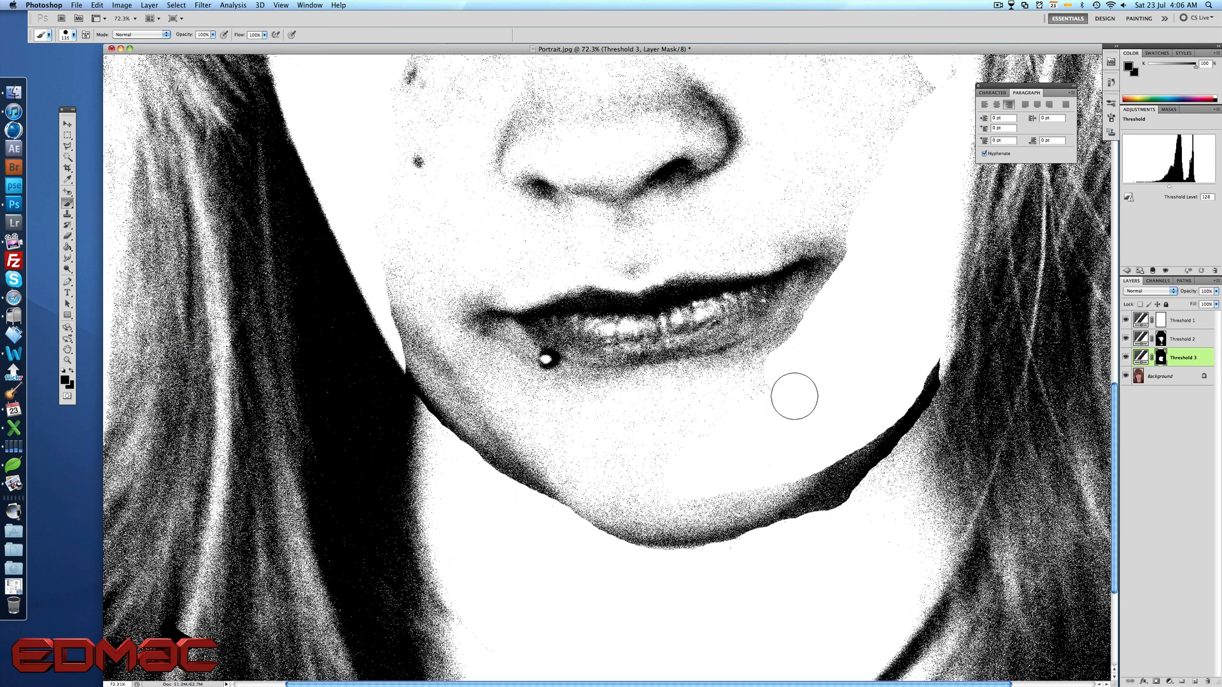
mouse_move(670, 413)
left_mouse_down()
mouse_move(801, 343)
mouse_move(715, 390)
mouse_move(641, 398)
mouse_move(750, 363)
mouse_move(829, 308)
mouse_move(878, 234)
mouse_move(767, 317)
left_mouse_up()
mouse_move(573, 388)
left_mouse_down()
mouse_move(667, 393)
mouse_move(584, 393)
left_mouse_up()
mouse_move(596, 450)
left_mouse_down()
mouse_move(657, 488)
mouse_move(604, 482)
mouse_move(654, 503)
mouse_move(691, 501)
mouse_move(783, 455)
mouse_move(649, 448)
mouse_move(689, 449)
mouse_move(670, 498)
mouse_move(649, 501)
mouse_move(693, 503)
mouse_move(812, 456)
mouse_move(868, 385)
mouse_move(781, 471)
mouse_move(836, 447)
mouse_move(878, 389)
mouse_move(816, 458)
mouse_move(769, 486)
mouse_move(712, 486)
mouse_move(642, 403)
left_mouse_up()
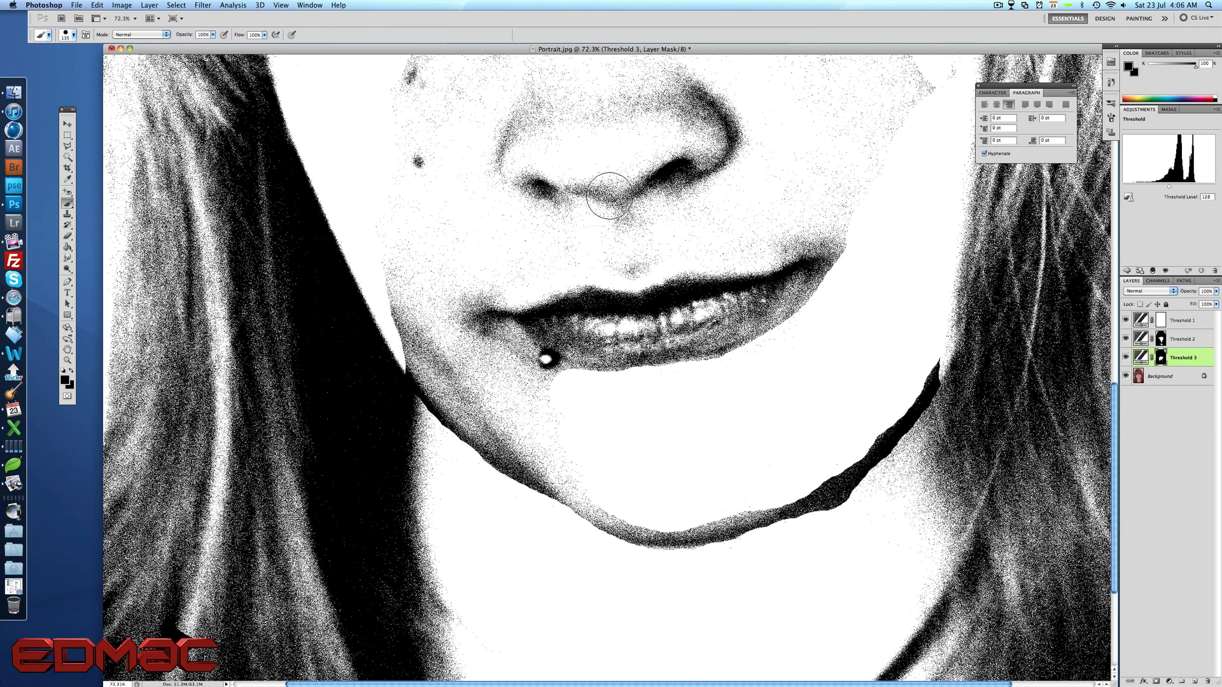
mouse_move(609, 196)
left_mouse_down()
mouse_move(650, 233)
mouse_move(614, 262)
mouse_move(647, 256)
mouse_move(545, 233)
mouse_move(677, 229)
mouse_move(743, 205)
mouse_move(644, 229)
mouse_move(765, 187)
mouse_move(686, 214)
left_mouse_up()
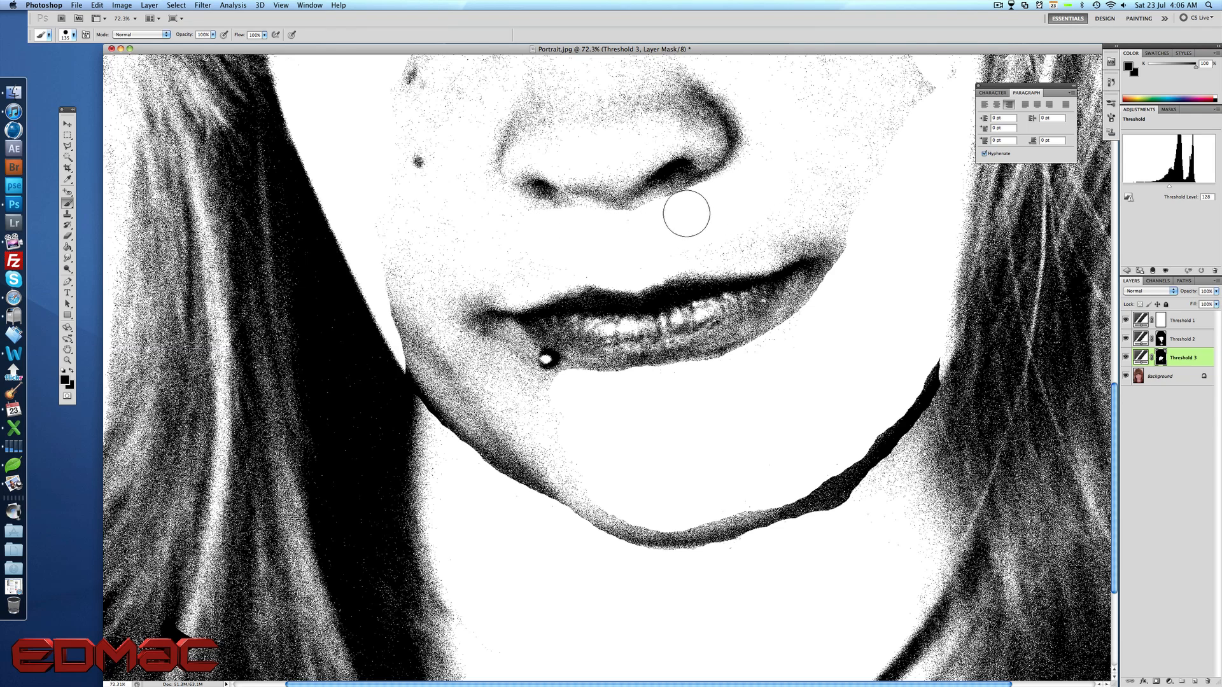
mouse_move(584, 226)
left_mouse_down()
mouse_move(753, 209)
mouse_move(737, 233)
mouse_move(672, 250)
mouse_move(745, 244)
mouse_move(853, 201)
mouse_move(800, 230)
mouse_move(870, 227)
mouse_move(802, 117)
mouse_move(827, 92)
mouse_move(872, 136)
mouse_move(885, 102)
mouse_move(926, 72)
mouse_move(849, 291)
mouse_move(850, 252)
mouse_move(814, 232)
mouse_move(749, 247)
left_mouse_up()
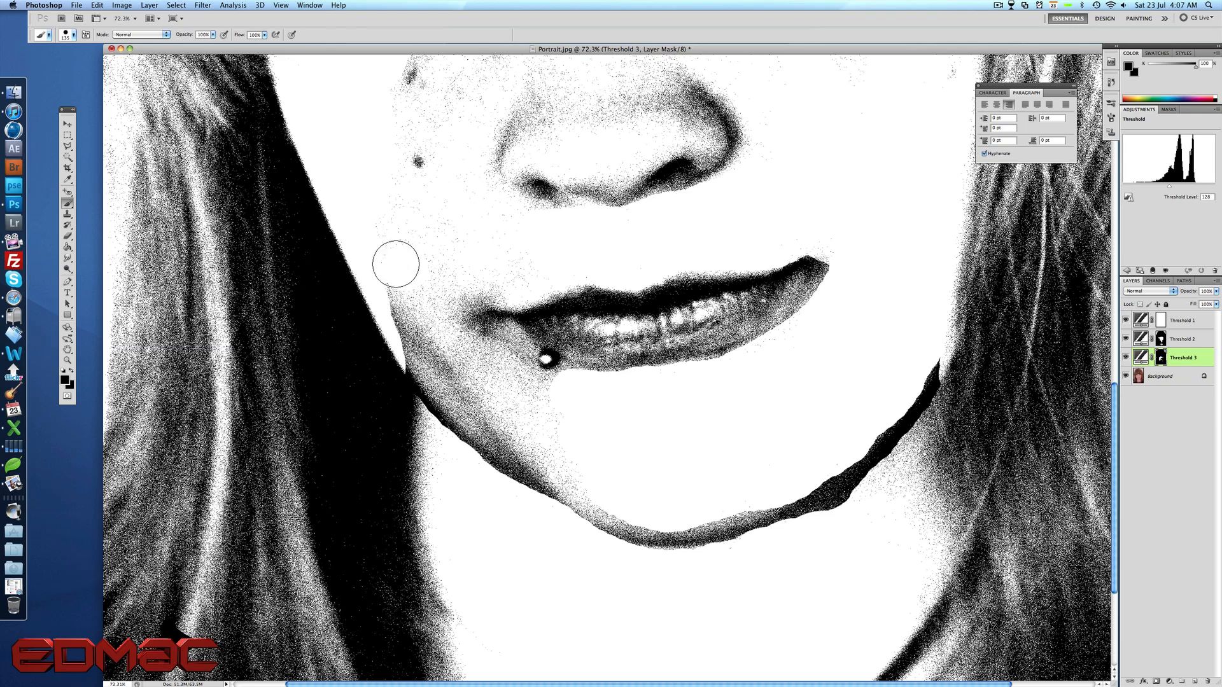
Mask out the speckles on the left cheek, around the left mouth corner, and across the nose bridge and under-eye area.
mouse_move(395, 262)
left_mouse_down()
mouse_move(432, 346)
mouse_move(506, 426)
mouse_move(658, 501)
mouse_move(597, 476)
mouse_move(632, 505)
mouse_move(714, 510)
mouse_move(854, 437)
left_mouse_up()
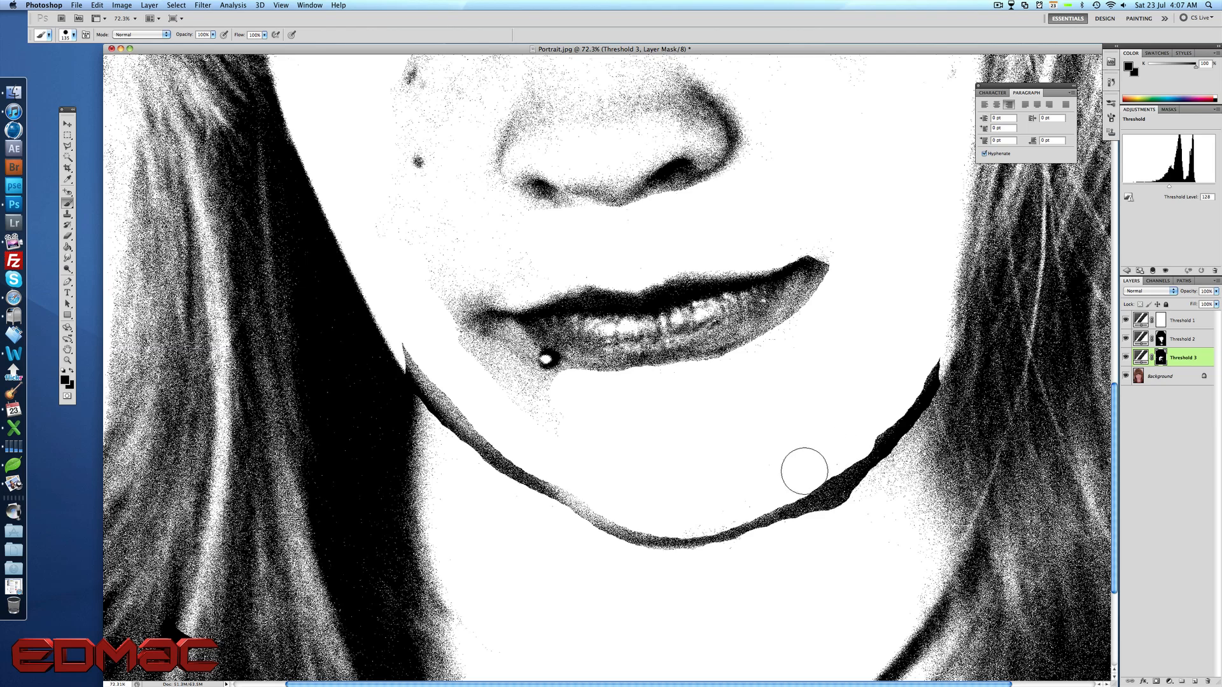
mouse_move(638, 436)
left_mouse_down()
mouse_move(556, 415)
mouse_move(442, 312)
mouse_move(526, 265)
left_mouse_up()
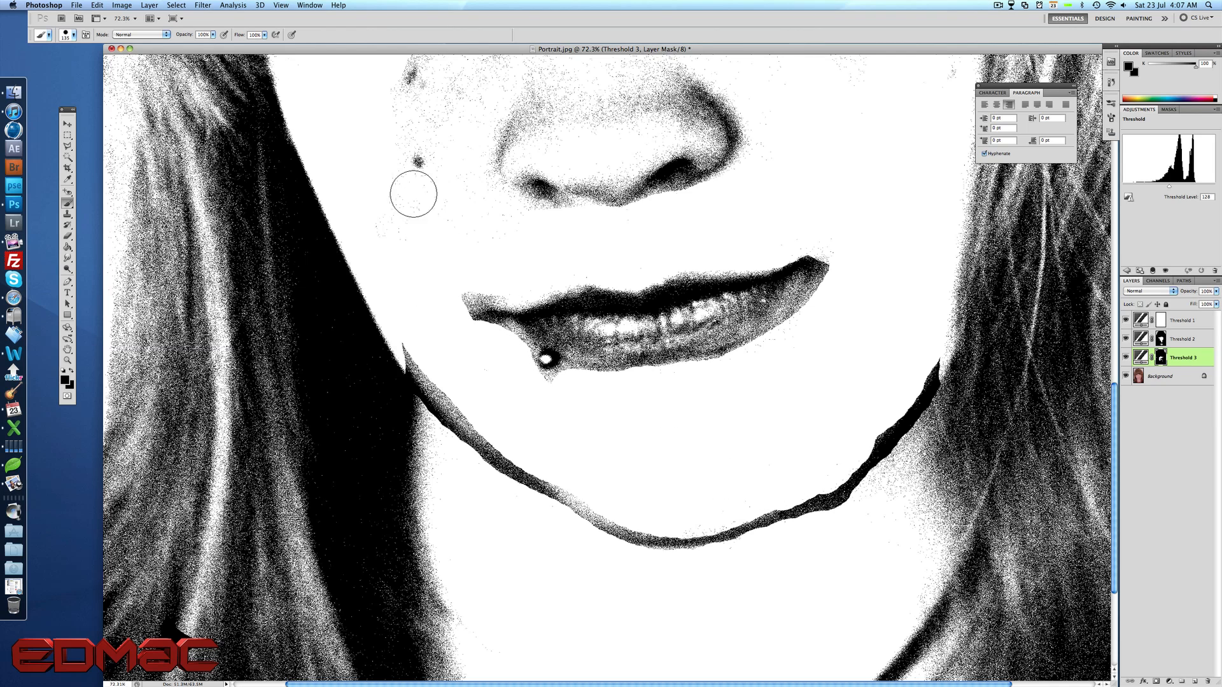
mouse_move(414, 194)
left_mouse_down()
mouse_move(384, 195)
mouse_move(403, 83)
mouse_move(458, 96)
mouse_move(453, 127)
mouse_move(479, 82)
left_mouse_up()
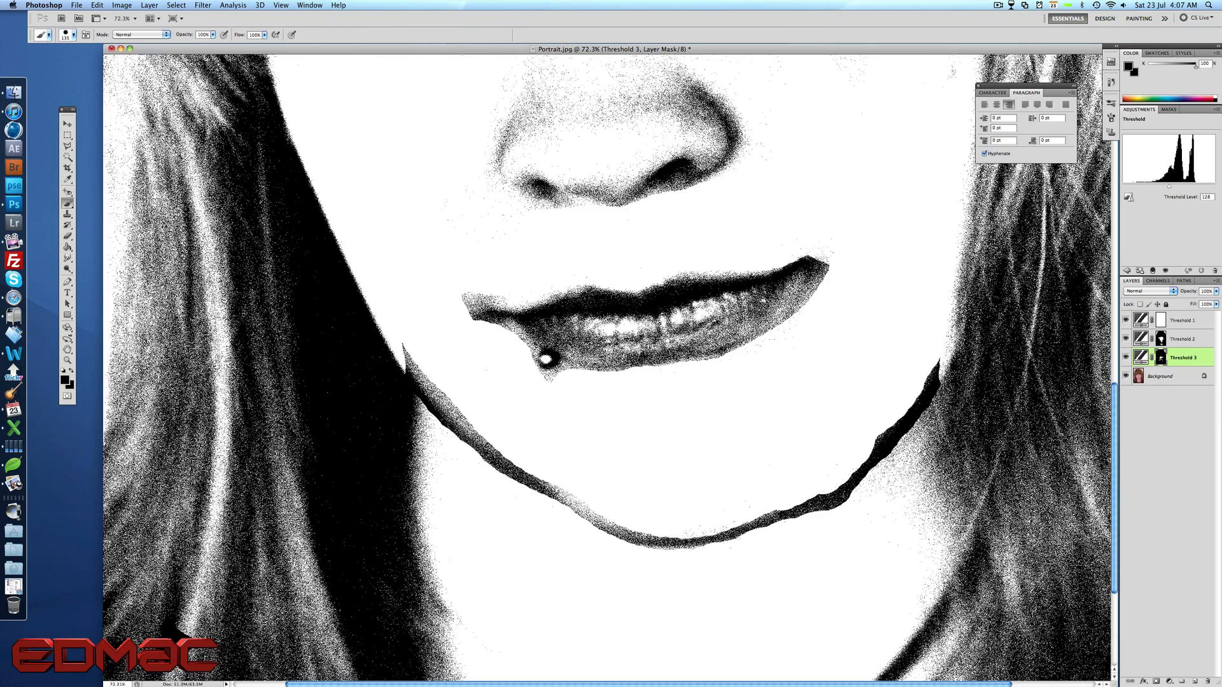
scroll(531, 194, "up", 10)
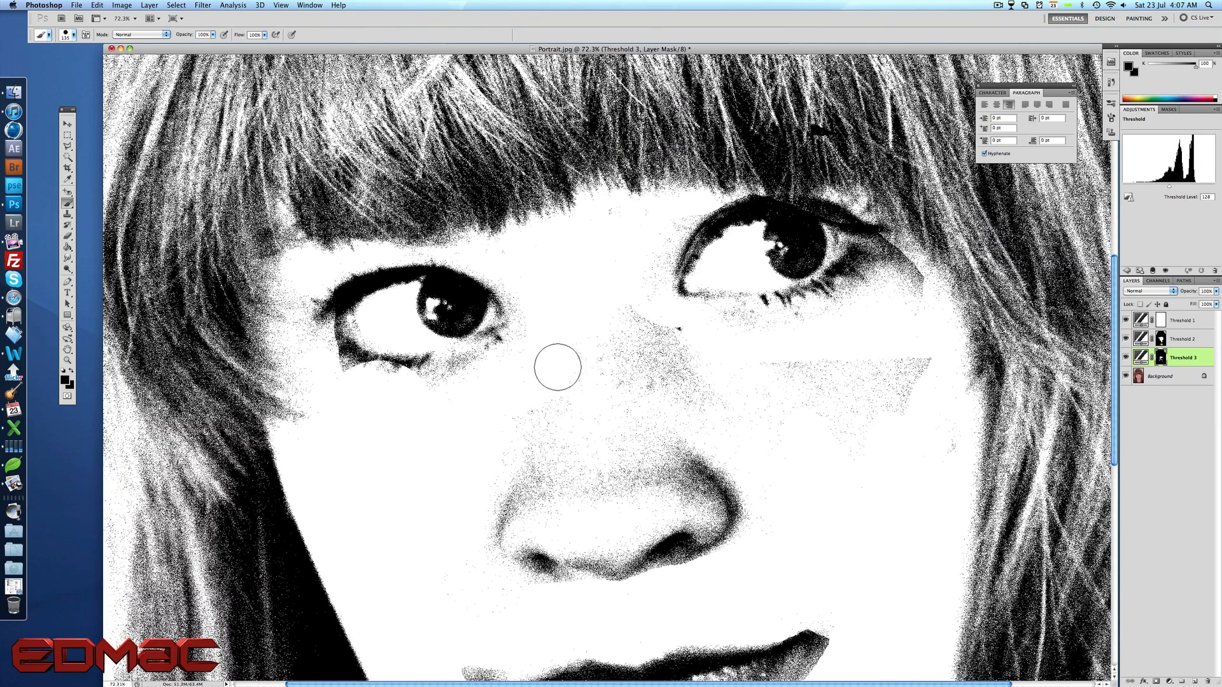
mouse_move(532, 414)
left_mouse_down()
mouse_move(590, 445)
mouse_move(595, 517)
mouse_move(610, 440)
mouse_move(625, 448)
mouse_move(621, 290)
mouse_move(689, 381)
mouse_move(640, 337)
mouse_move(676, 355)
mouse_move(591, 341)
mouse_move(594, 375)
mouse_move(729, 433)
mouse_move(860, 395)
mouse_move(764, 390)
mouse_move(878, 357)
mouse_move(897, 431)
mouse_move(916, 288)
mouse_move(903, 448)
mouse_move(929, 480)
left_mouse_up()
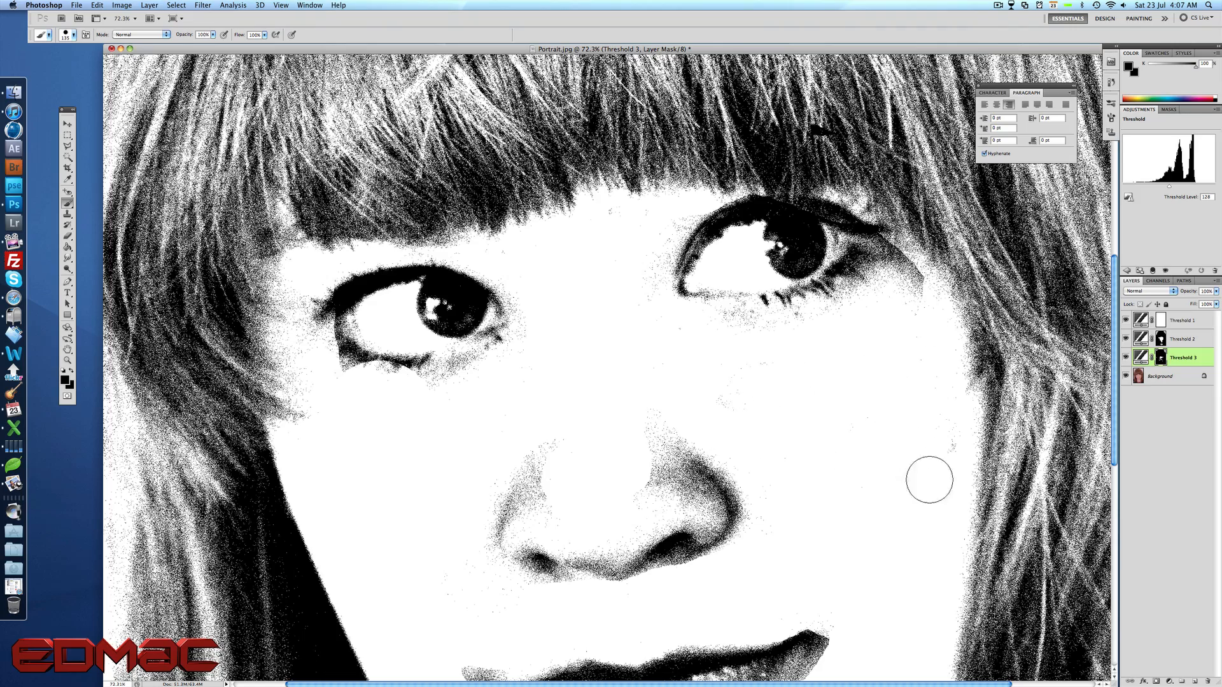
Paint black along the inner edge of the jaw on the Threshold 3 mask to thin the jawline into a narrow outline.
scroll(859, 464, "down", 10)
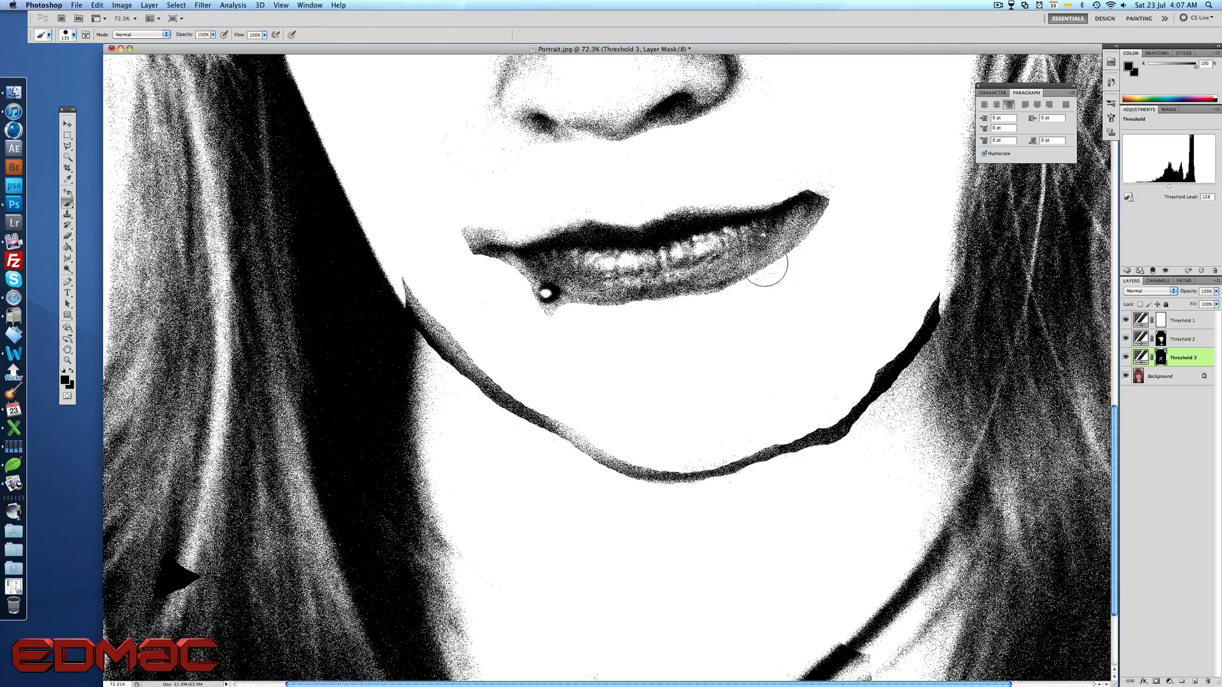
mouse_move(453, 210)
left_mouse_down()
mouse_move(508, 218)
mouse_move(416, 272)
mouse_move(516, 370)
left_mouse_up()
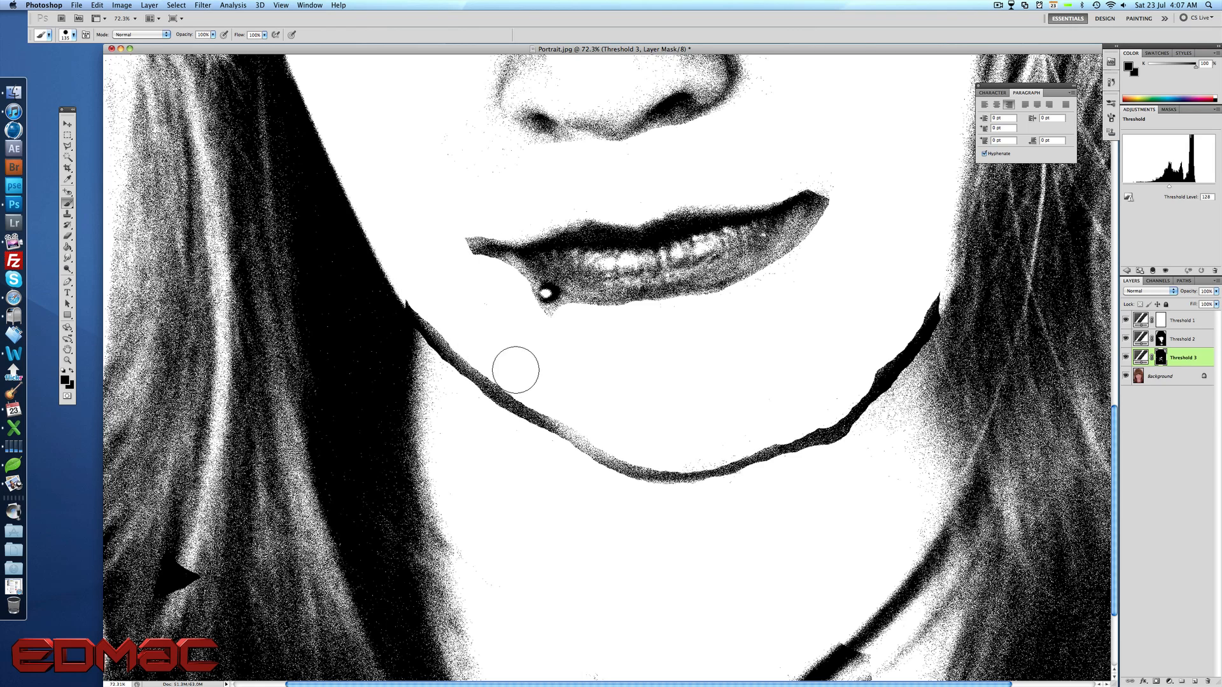
left_click_drag(581, 409, 570, 381)
mouse_move(427, 286)
left_mouse_down()
mouse_move(507, 374)
mouse_move(593, 418)
left_mouse_up()
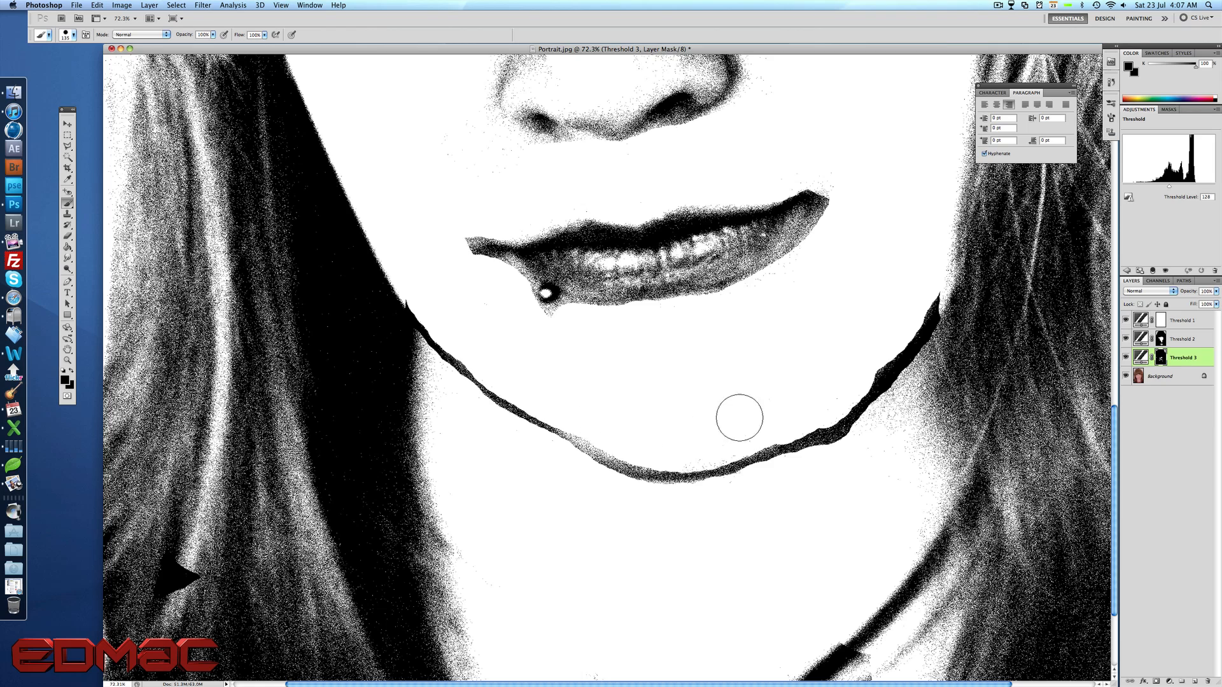
mouse_move(764, 431)
left_mouse_down()
mouse_move(825, 411)
mouse_move(880, 342)
left_mouse_up()
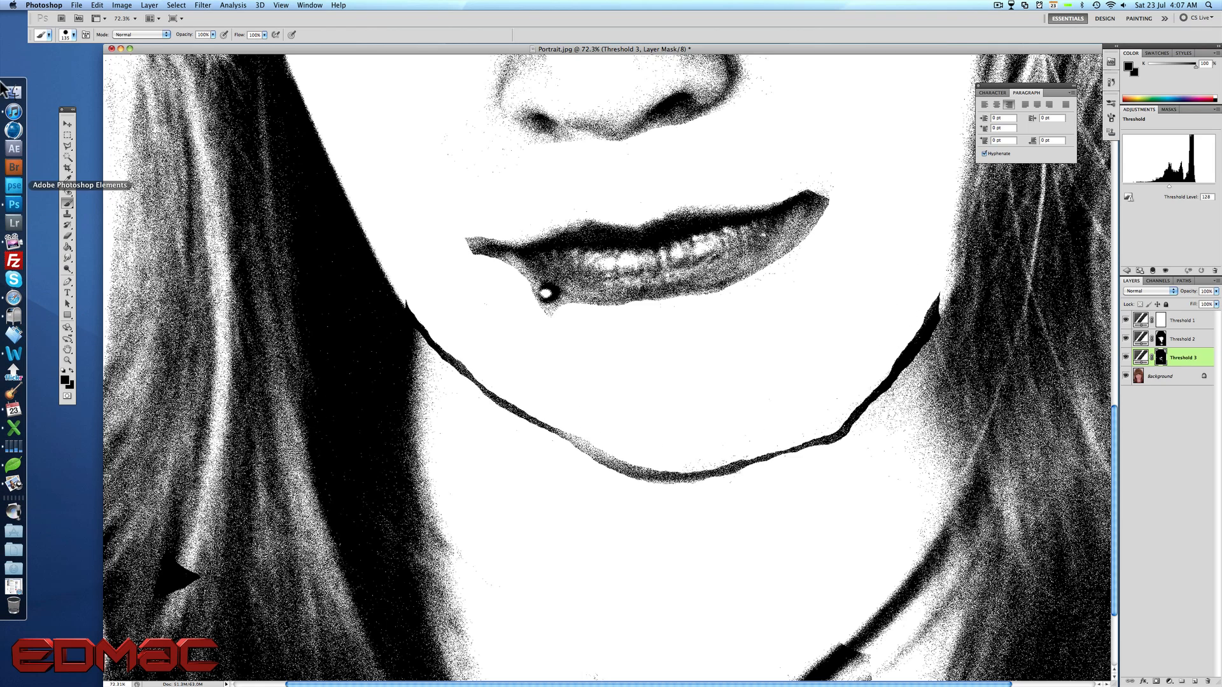
Reduce the brush size and mask the stray speckles around the lip piercing and the left mouth corner.
left_click(73, 36)
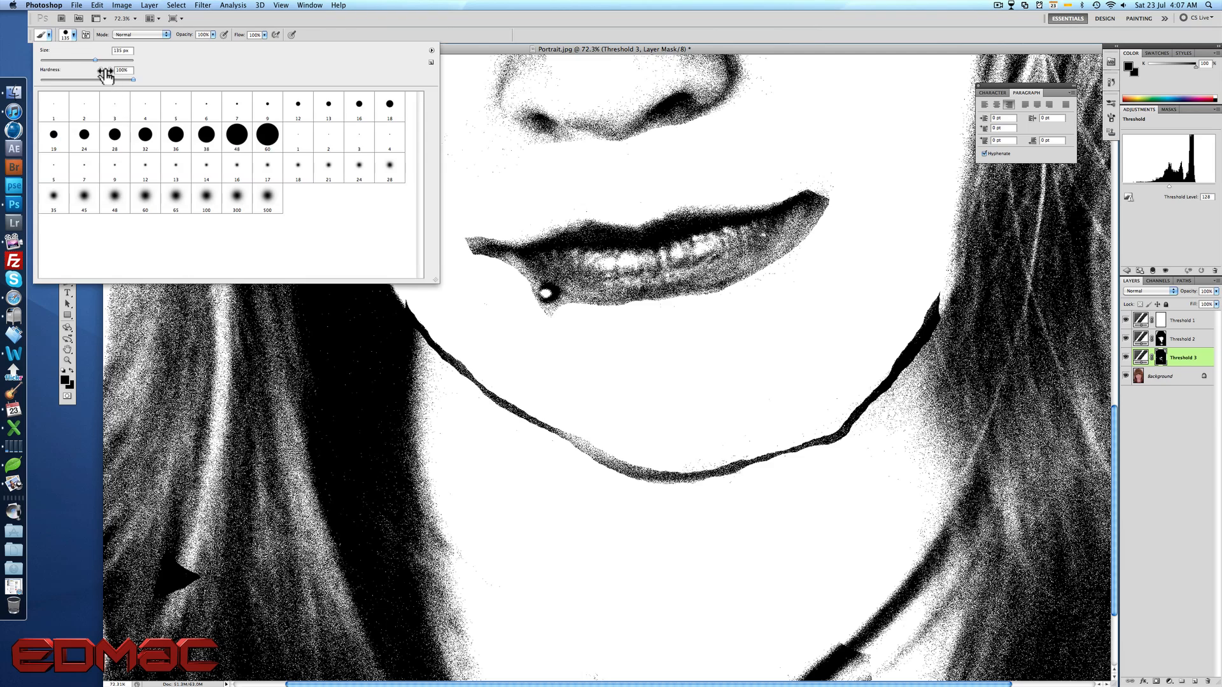
left_click_drag(57, 59, 65, 59)
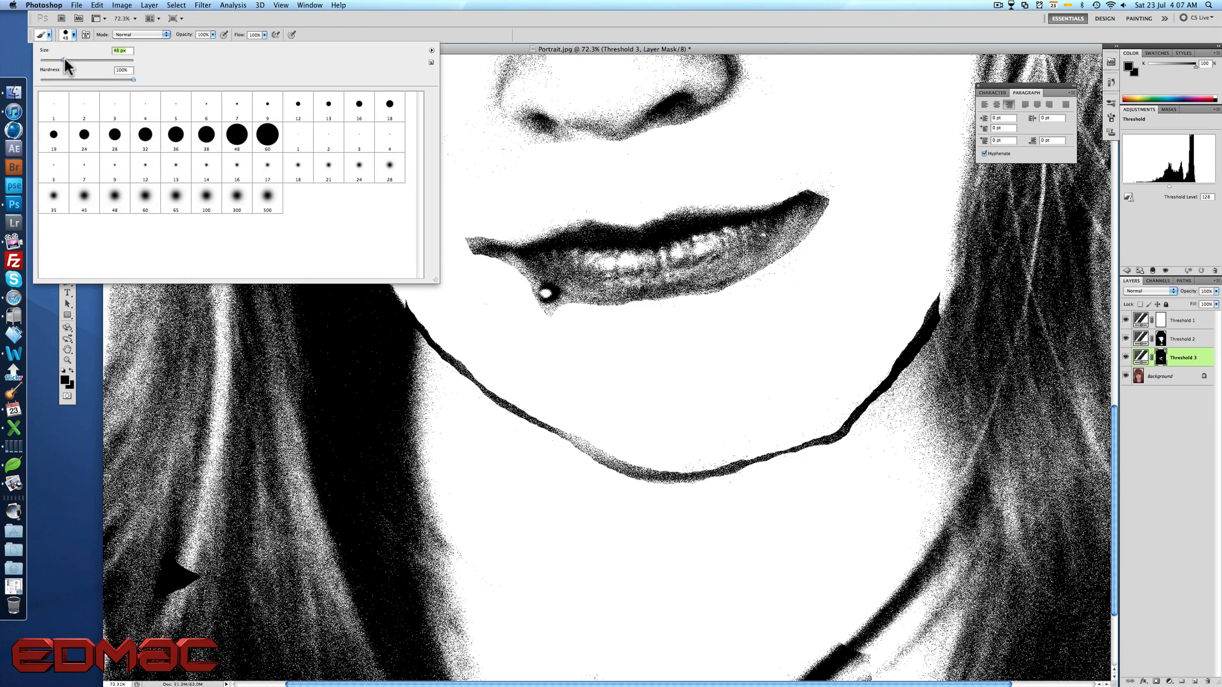
left_click(549, 315)
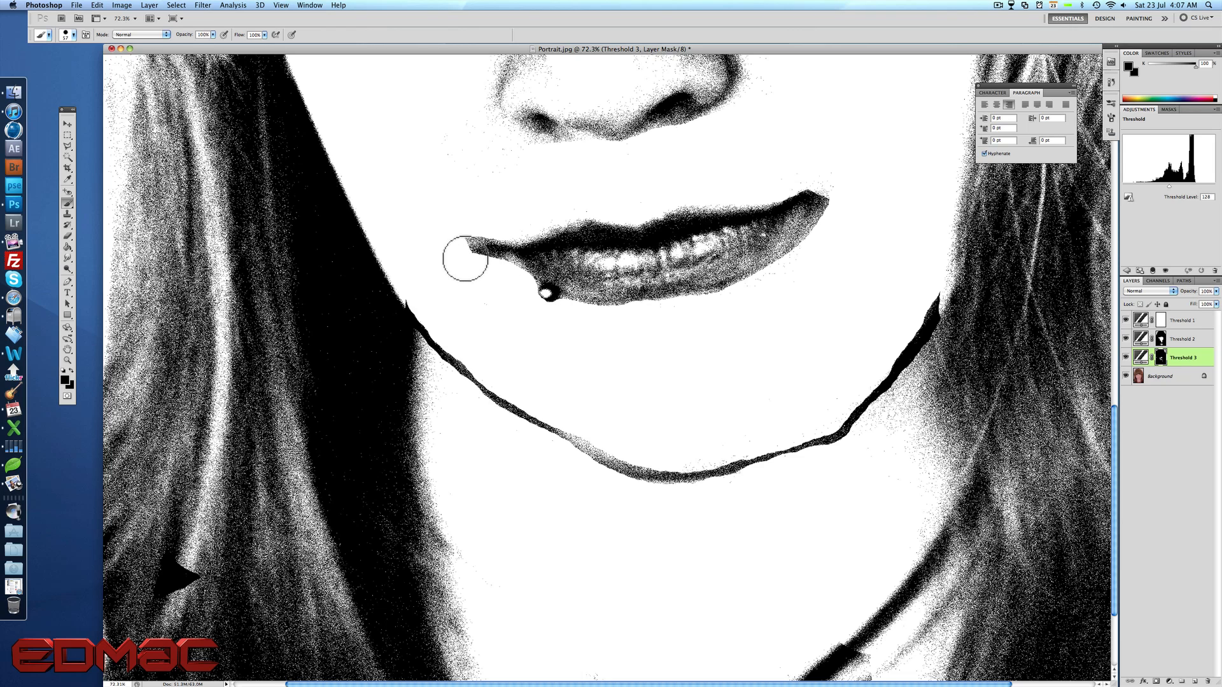
left_click_drag(461, 248, 513, 223)
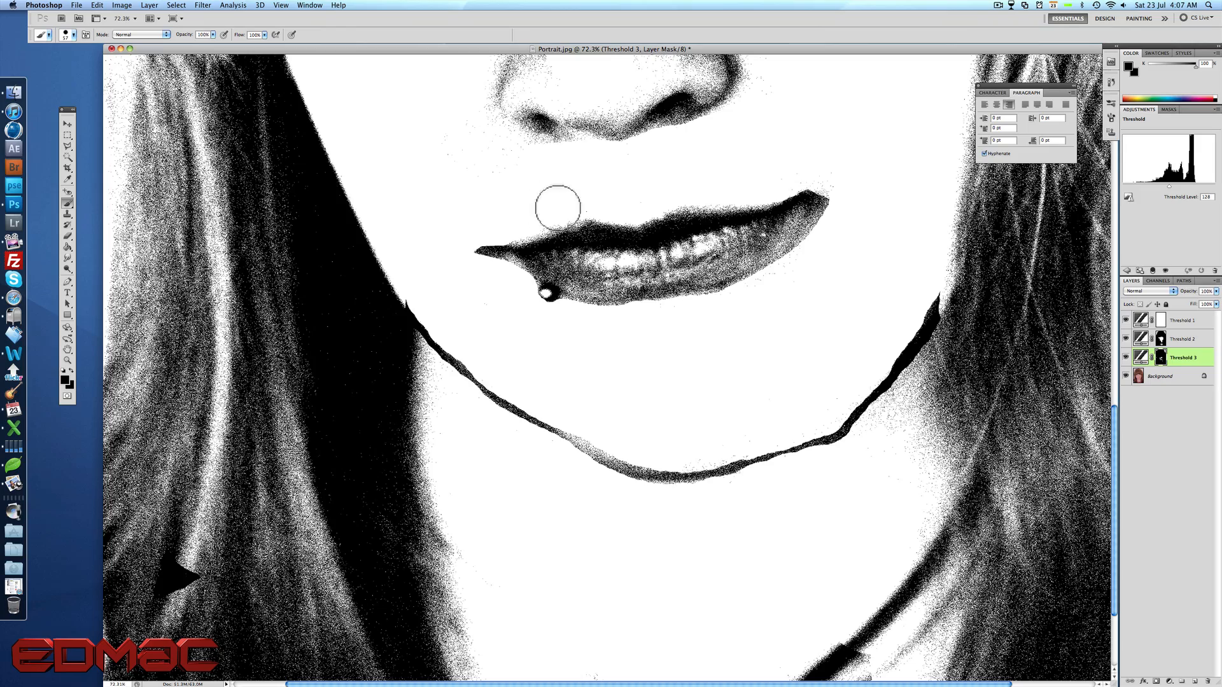
Inspect the masked eyes, nose, mouth and jawline up close, as well as the whole portrait.
scroll(573, 201, "up", 5)
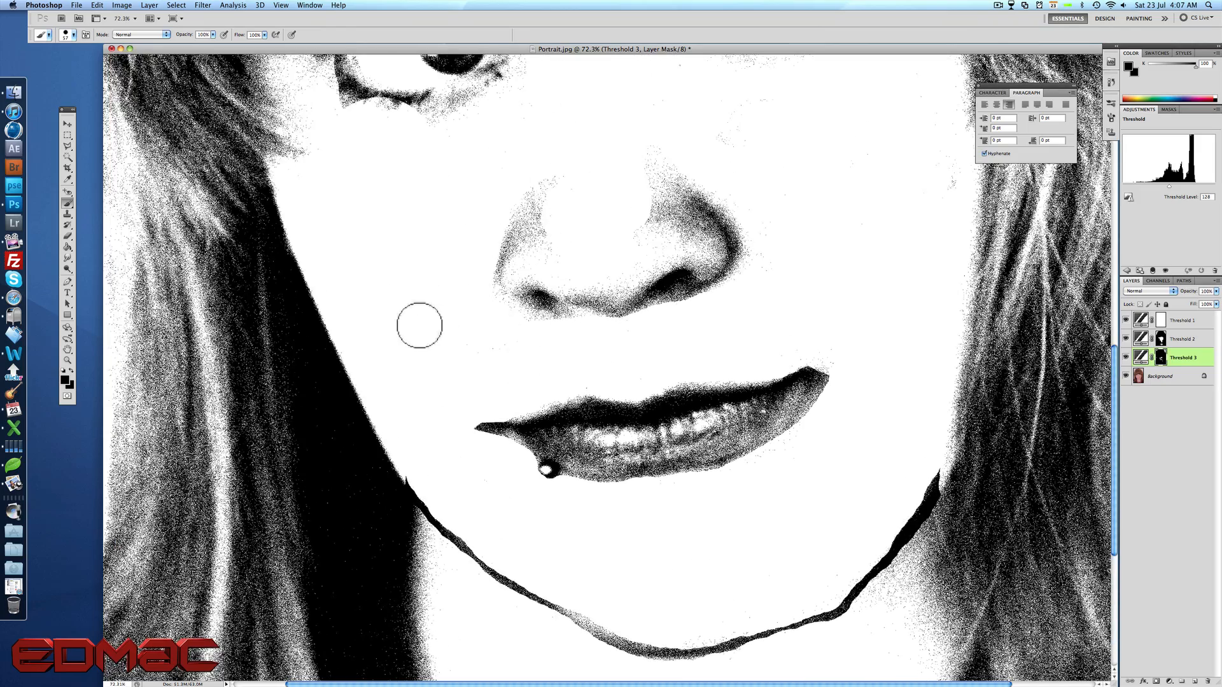
scroll(436, 301, "up", 2)
scroll(435, 301, "up", 2)
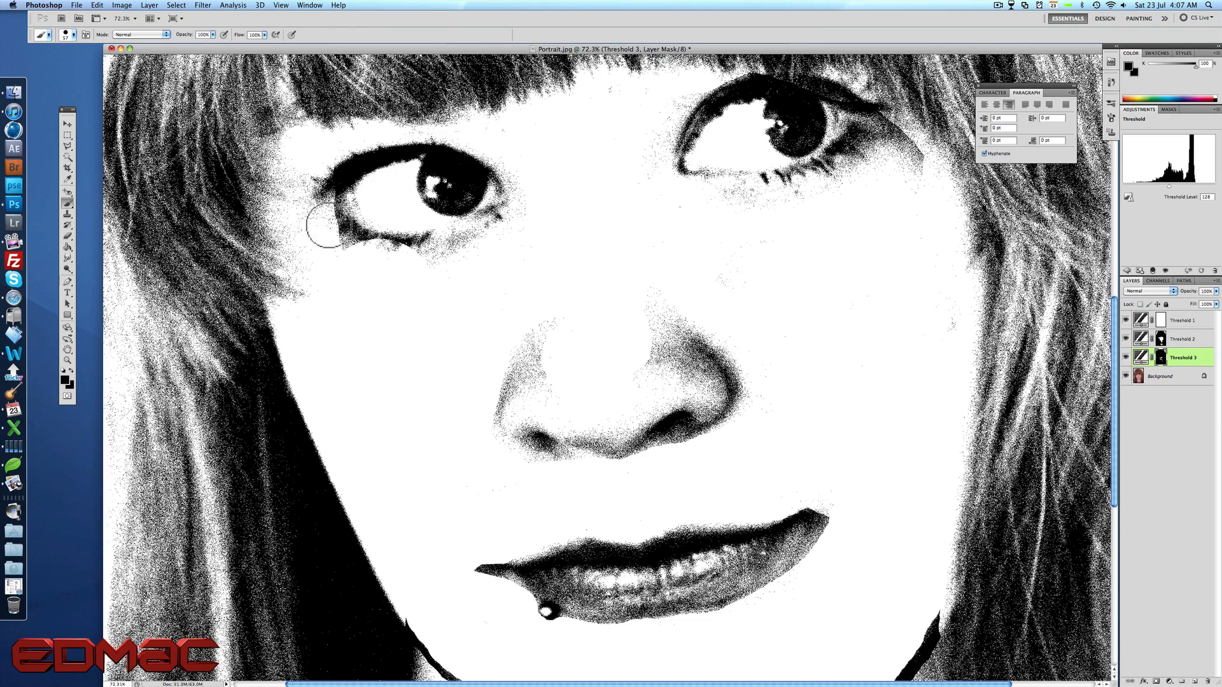
scroll(642, 430, "down", 5)
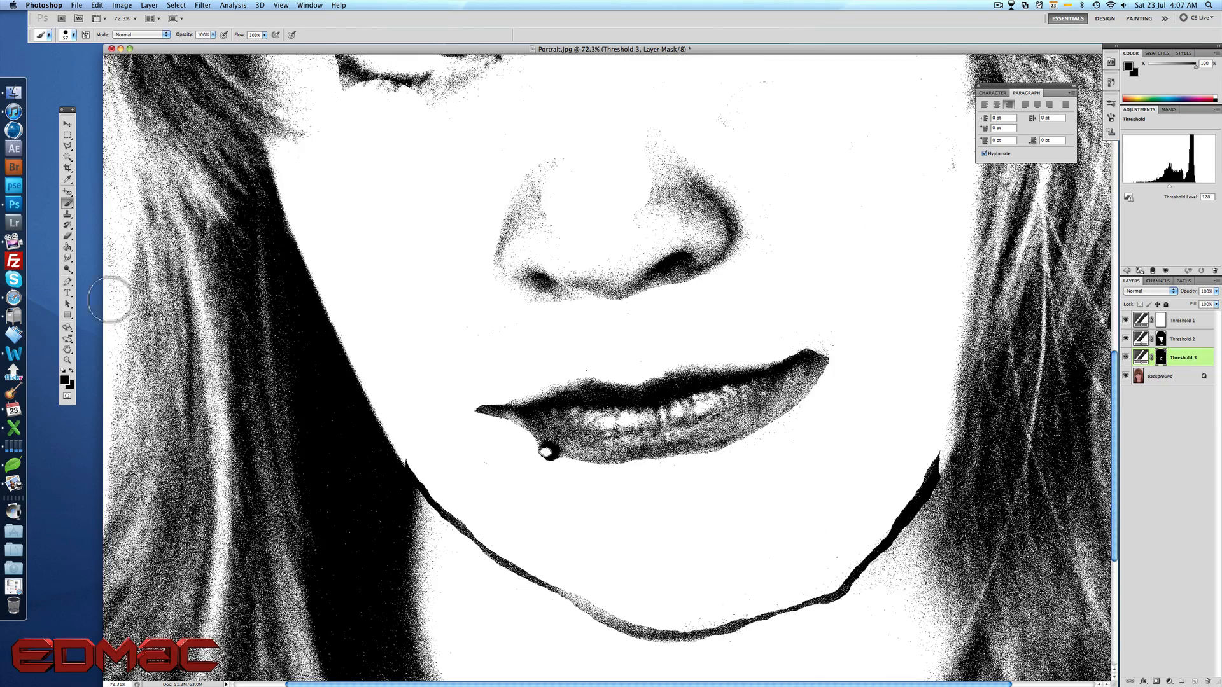
left_click(67, 360)
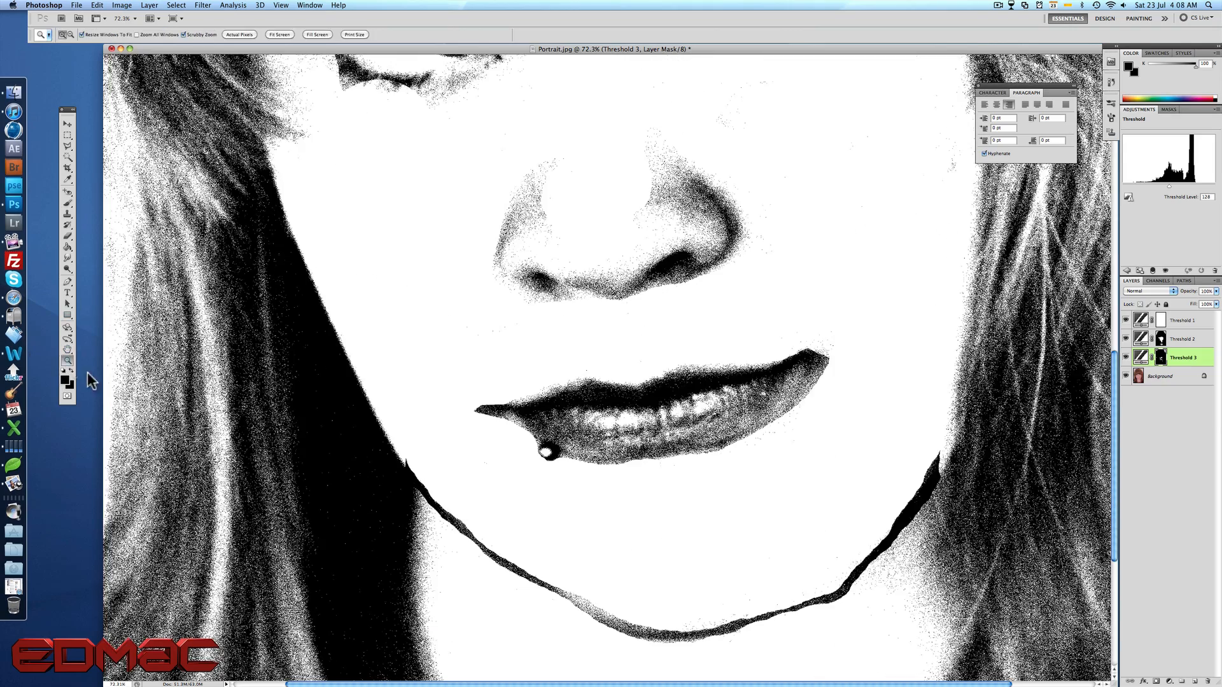
left_click(527, 310, "alt")
left_click_drag(526, 311, 524, 310)
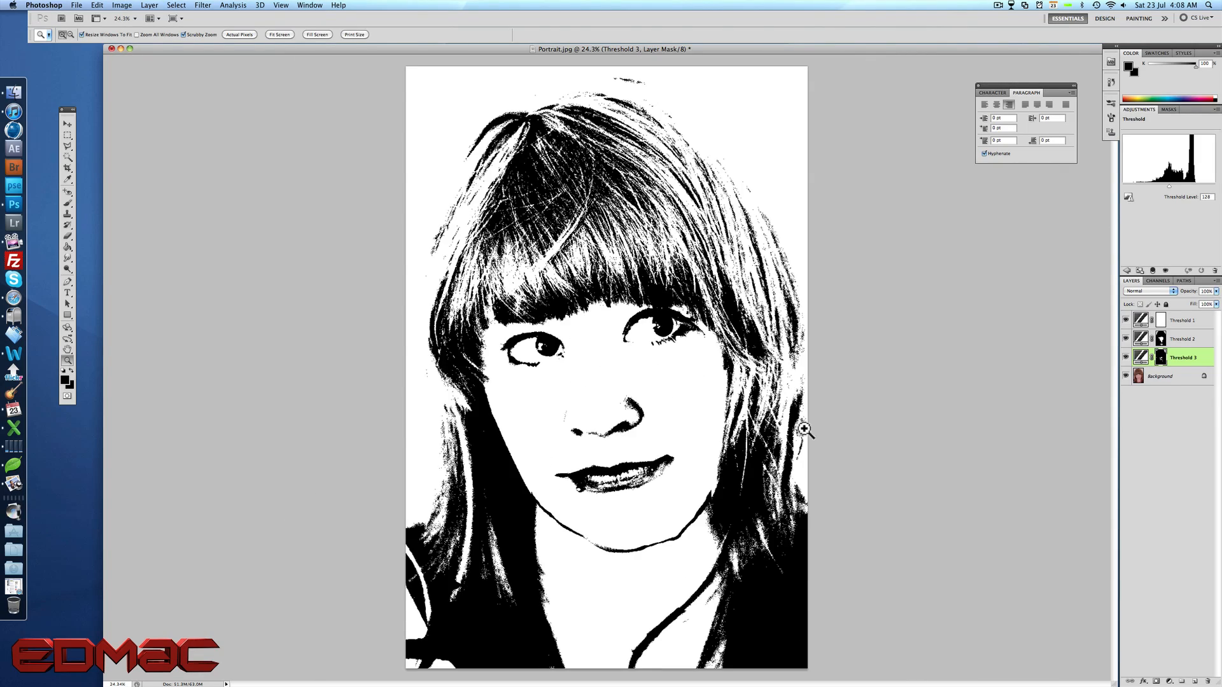
Erase the stray strand of hair floating above the head on the Background layer.
left_click(68, 122)
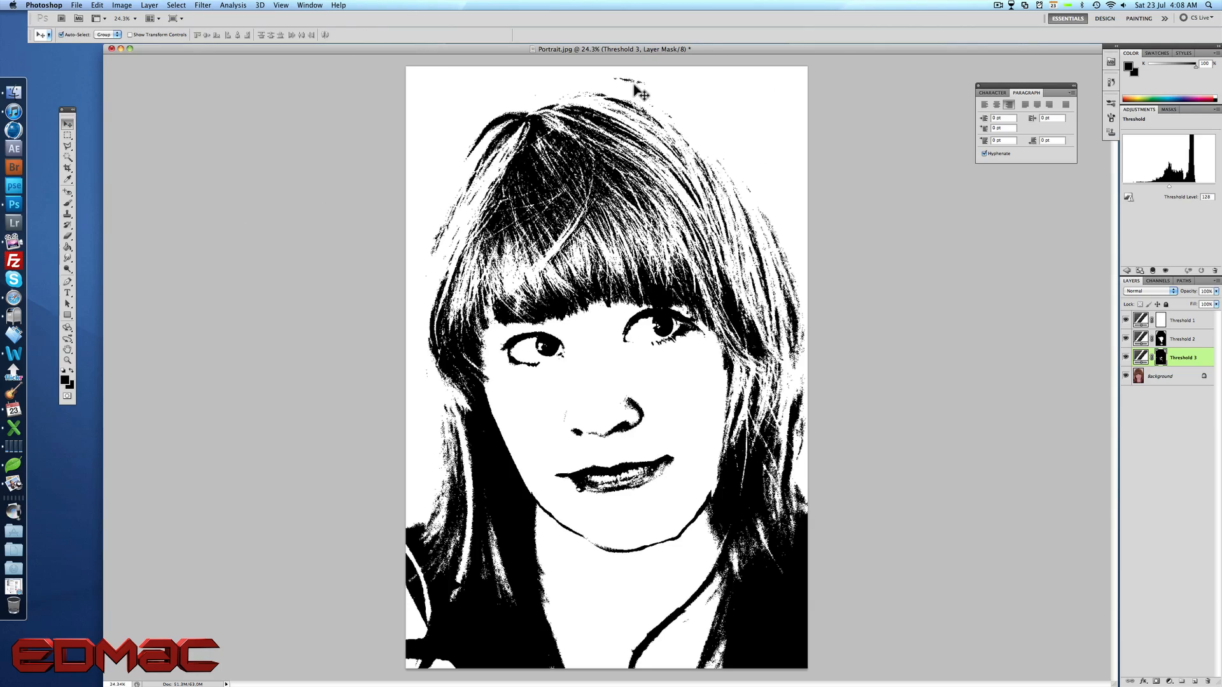
scroll(636, 89, "up", 5)
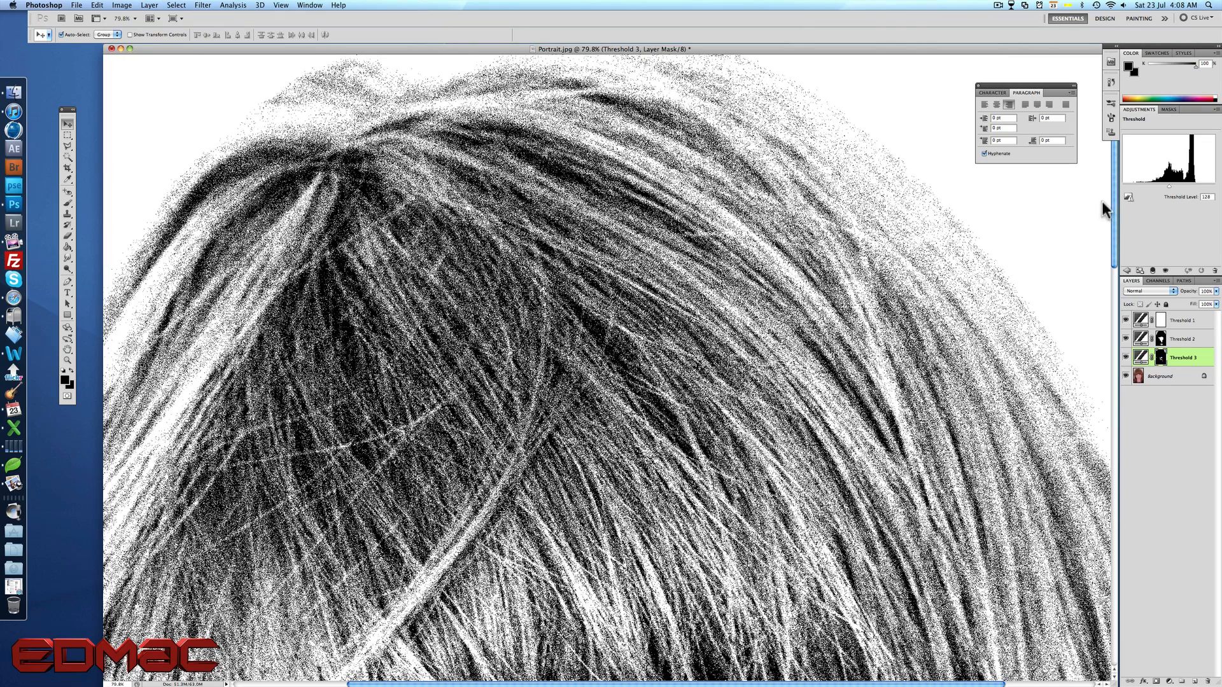
left_click(1126, 198)
scroll(1111, 170, "up", 2)
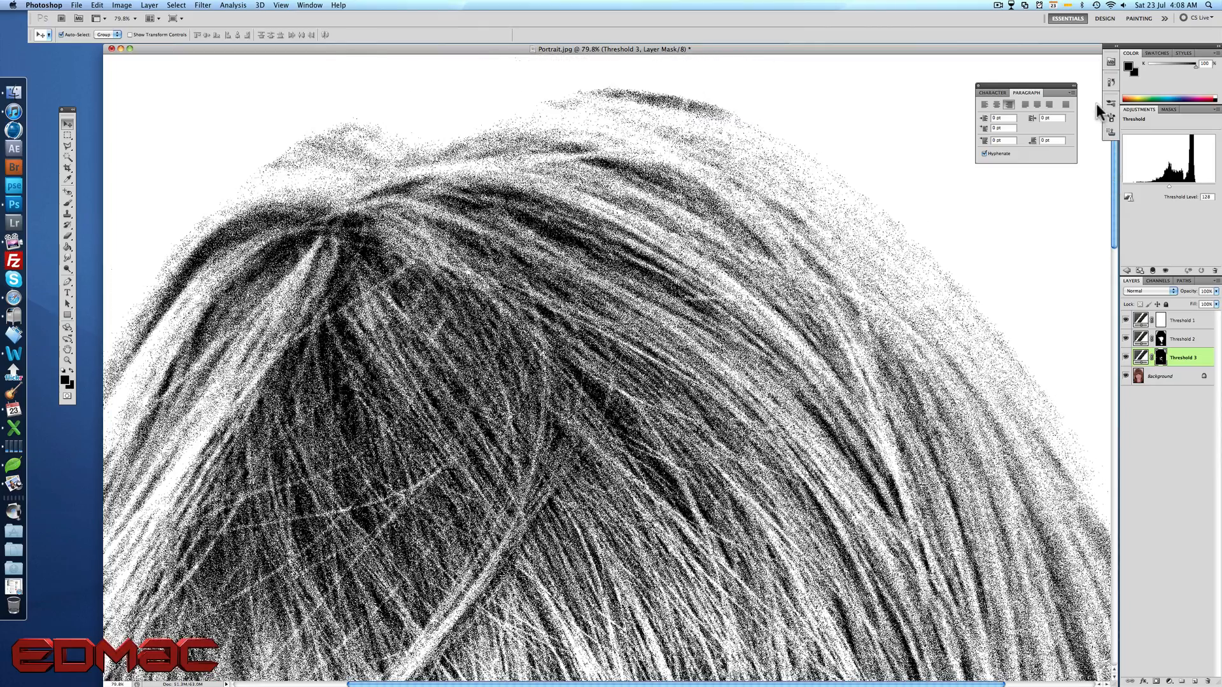
scroll(791, 169, "down", 4)
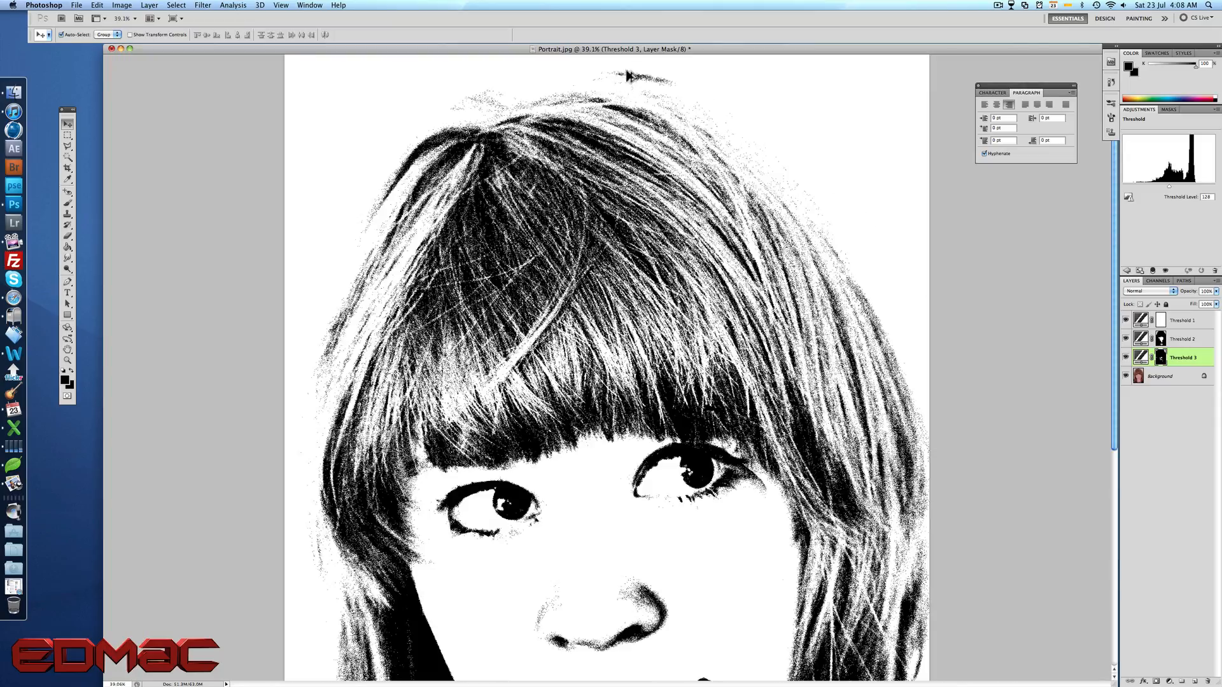
scroll(635, 81, "up", 5)
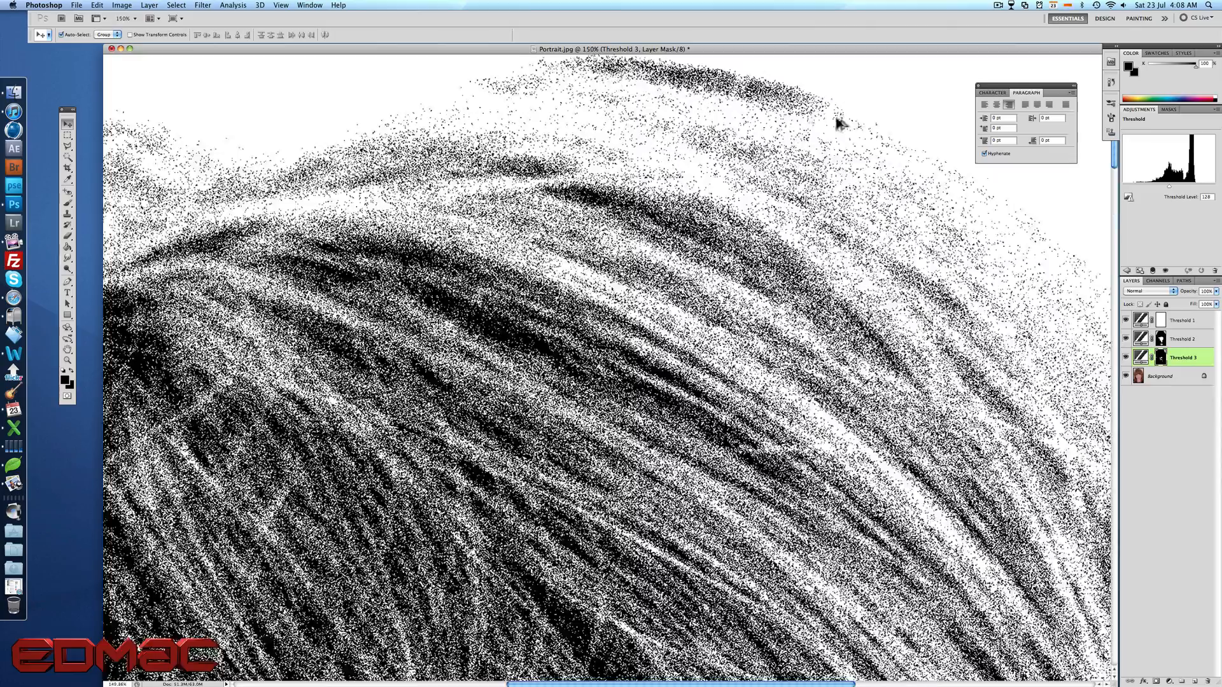
scroll(704, 118, "down", 1)
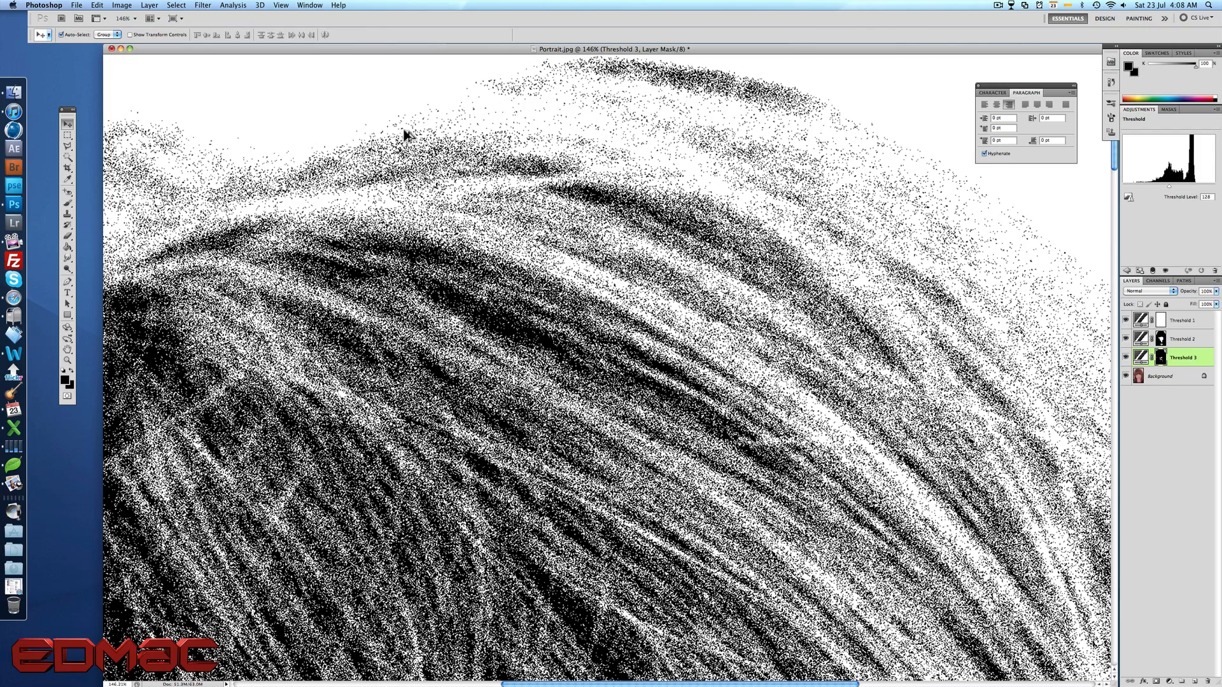
scroll(591, 106, "down", 4)
scroll(632, 111, "down", 3)
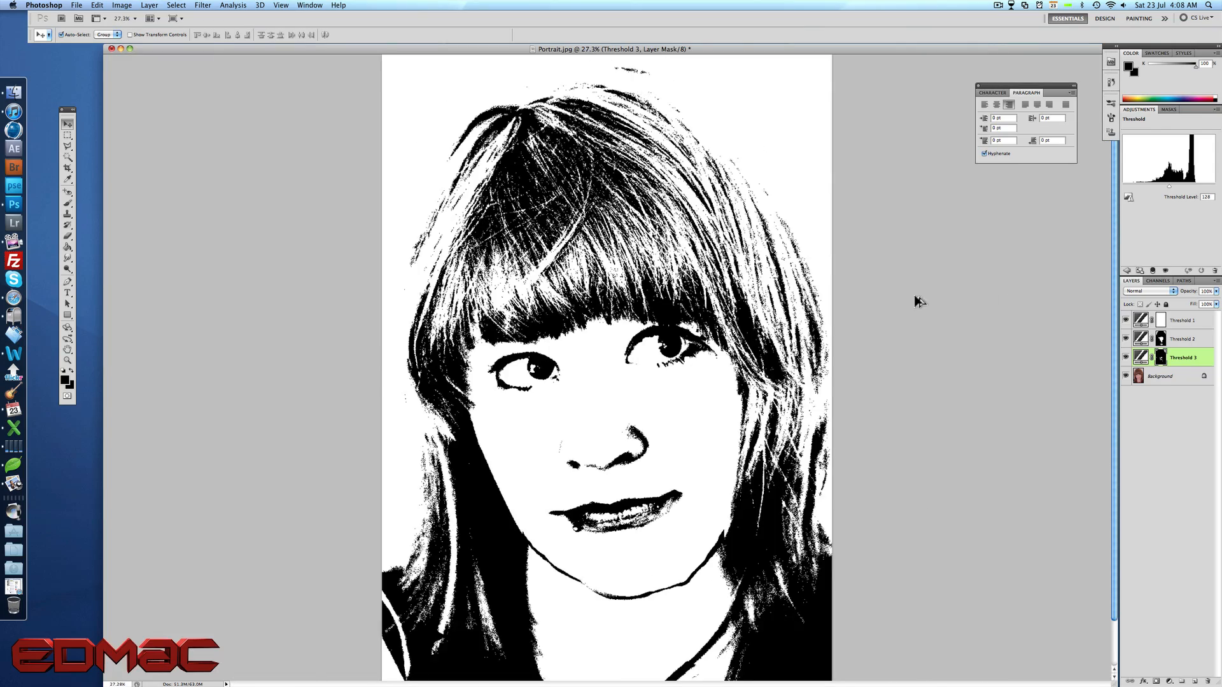
left_click(1177, 377)
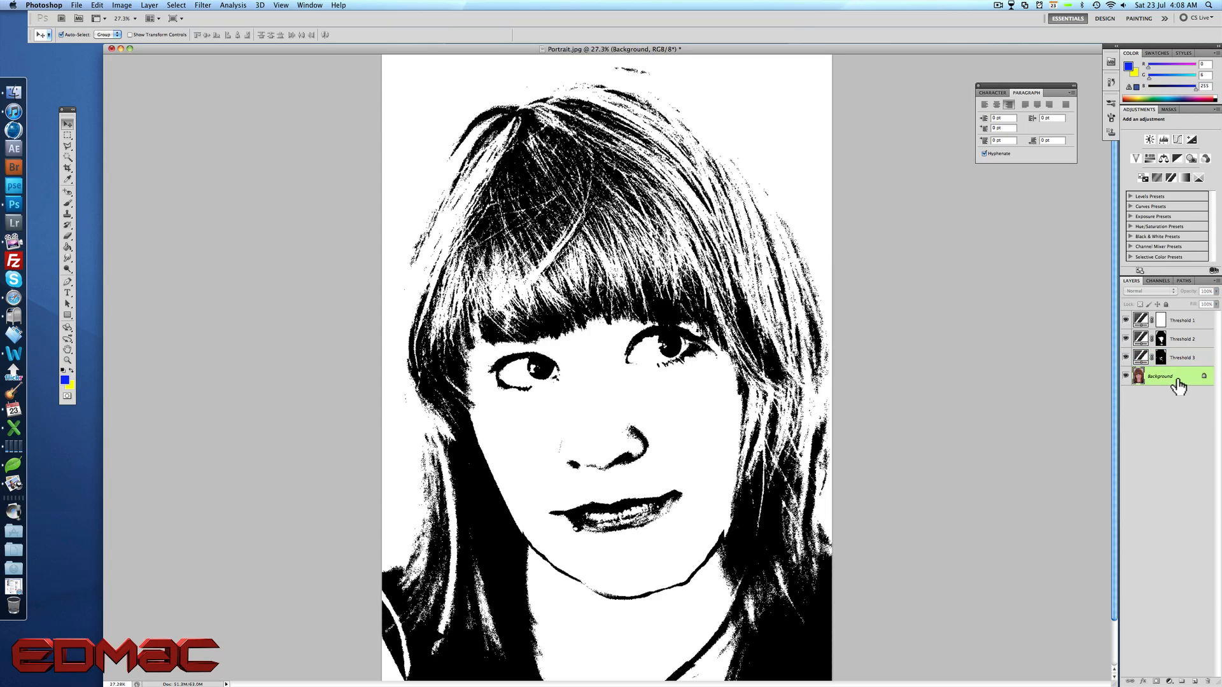
left_click(68, 235)
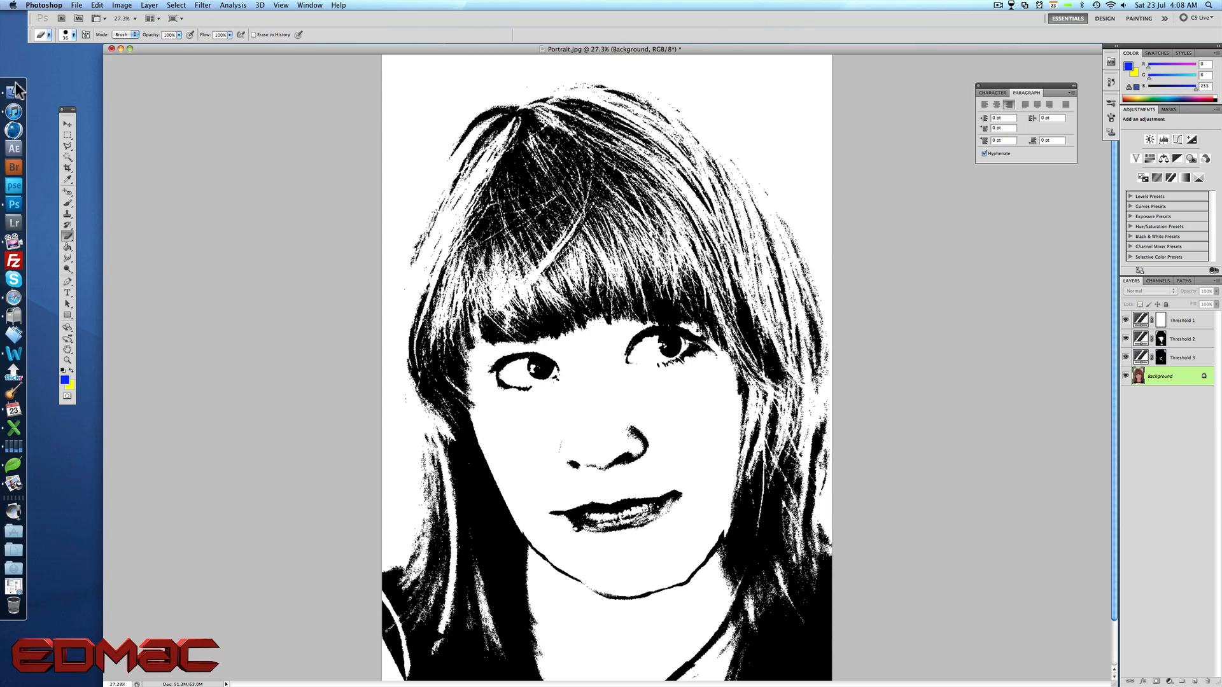
left_click(67, 124)
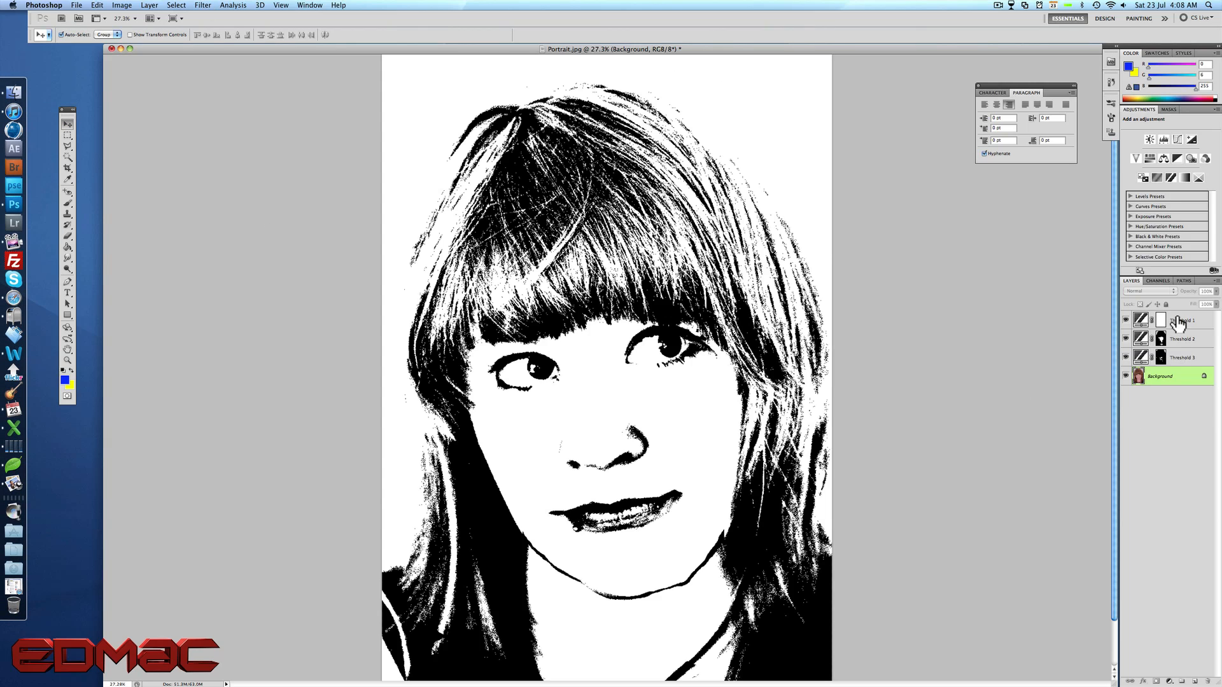
Create a new empty layer with default settings and move it above all three Threshold layers.
left_click(121, 6)
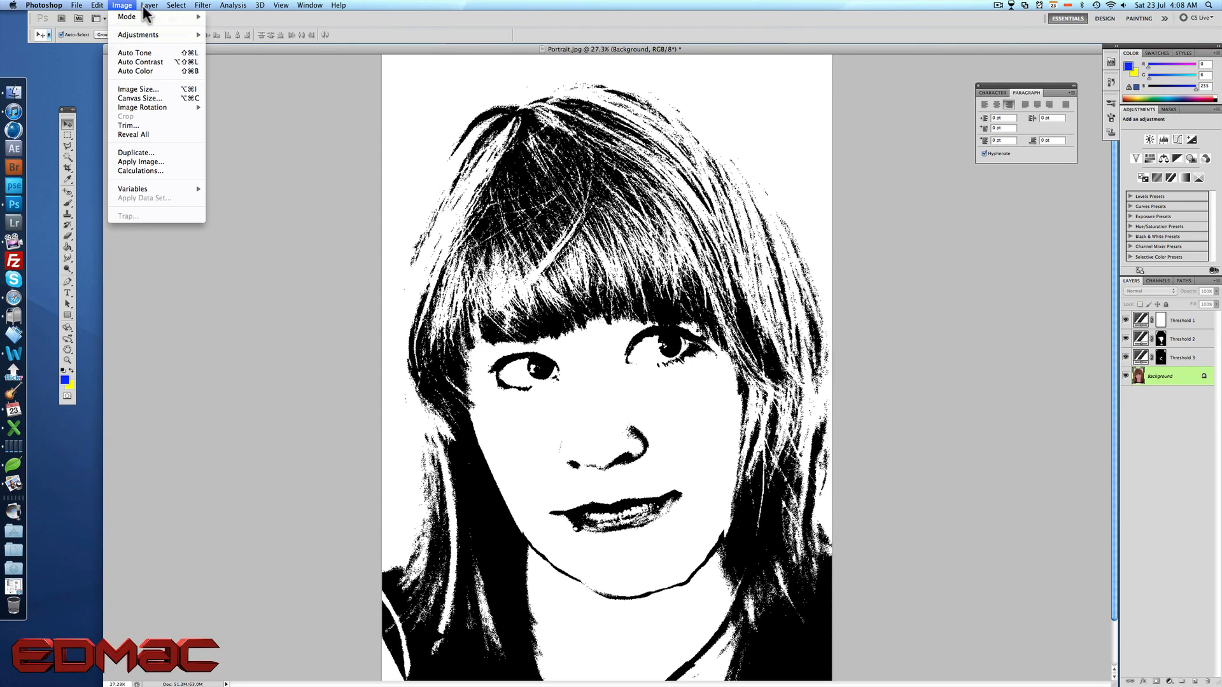
mouse_move(229, 16)
left_click(286, 19)
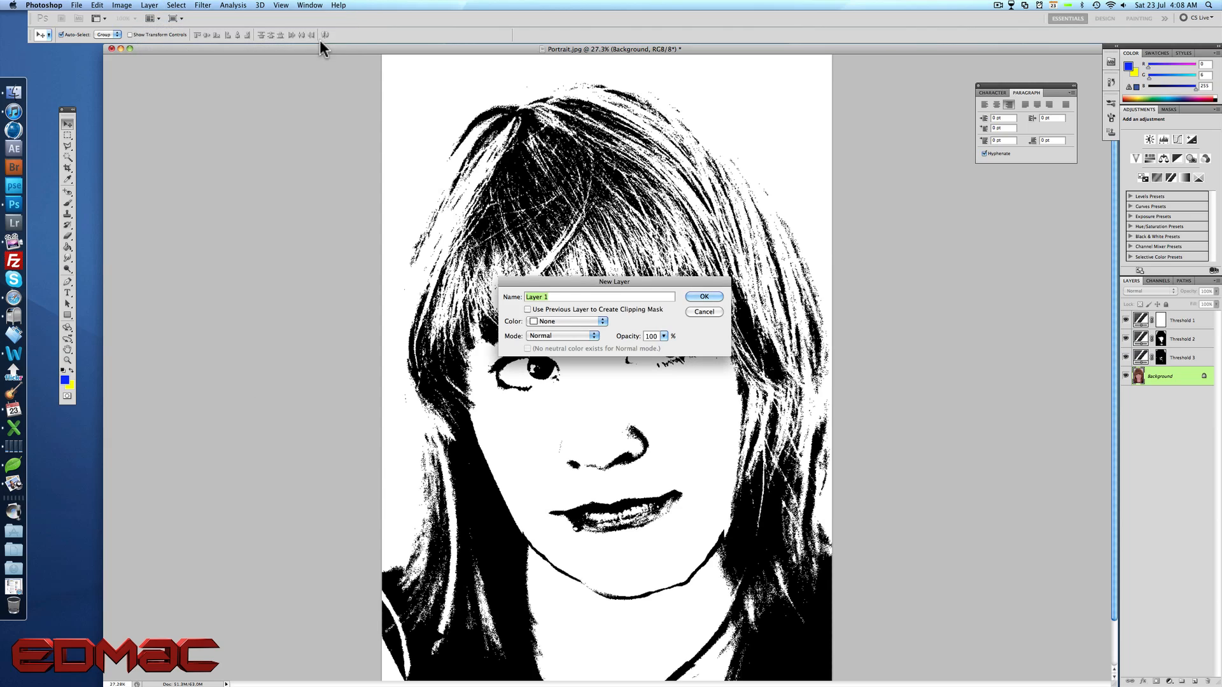
left_click(704, 298)
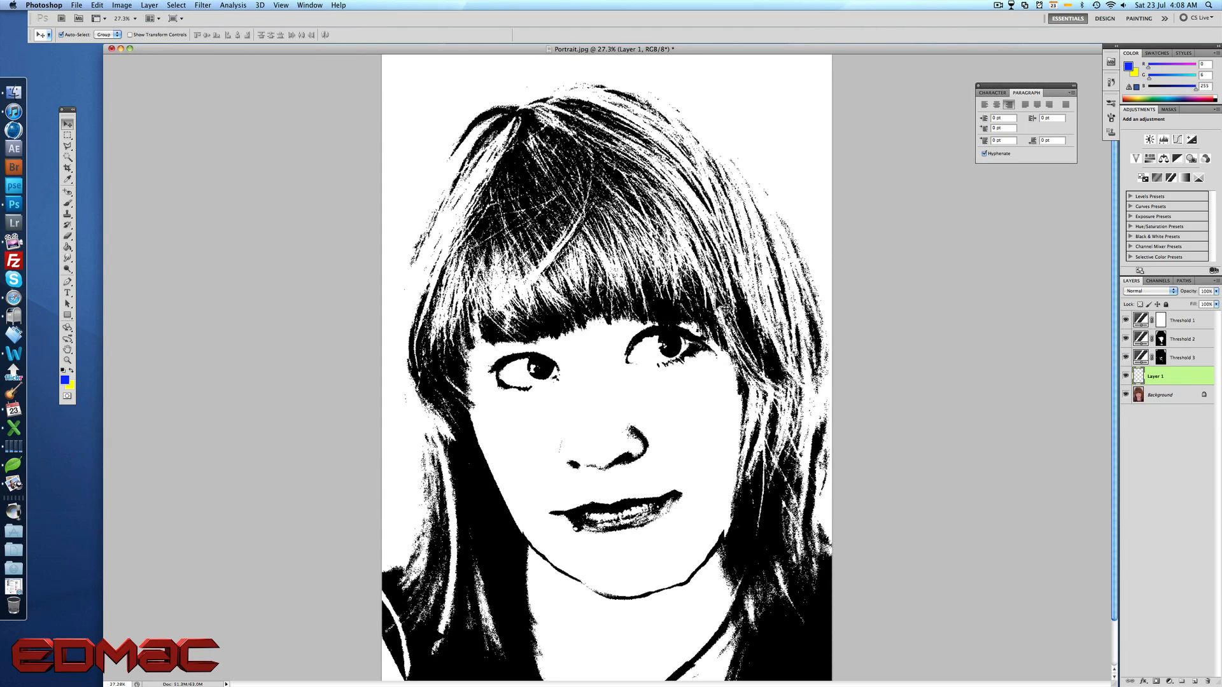
left_click_drag(1178, 366, 1184, 316)
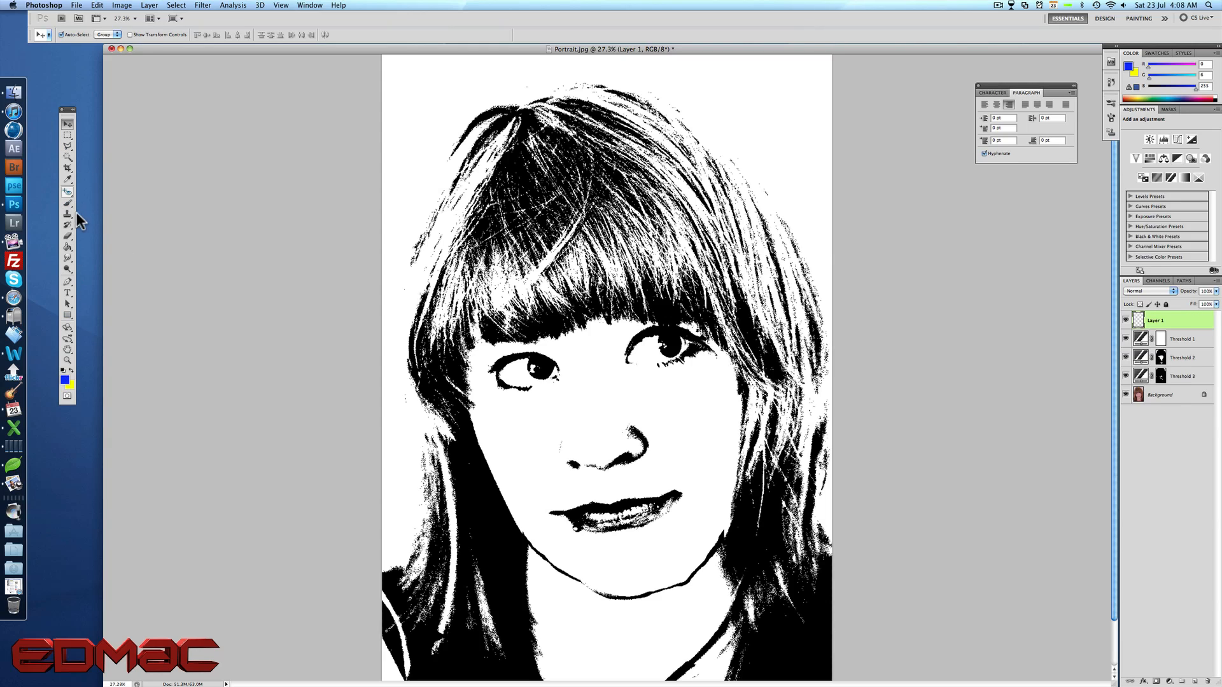
Change the foreground colour to a light orange skin tone, about RGB 246, 186, 115.
left_click(65, 381)
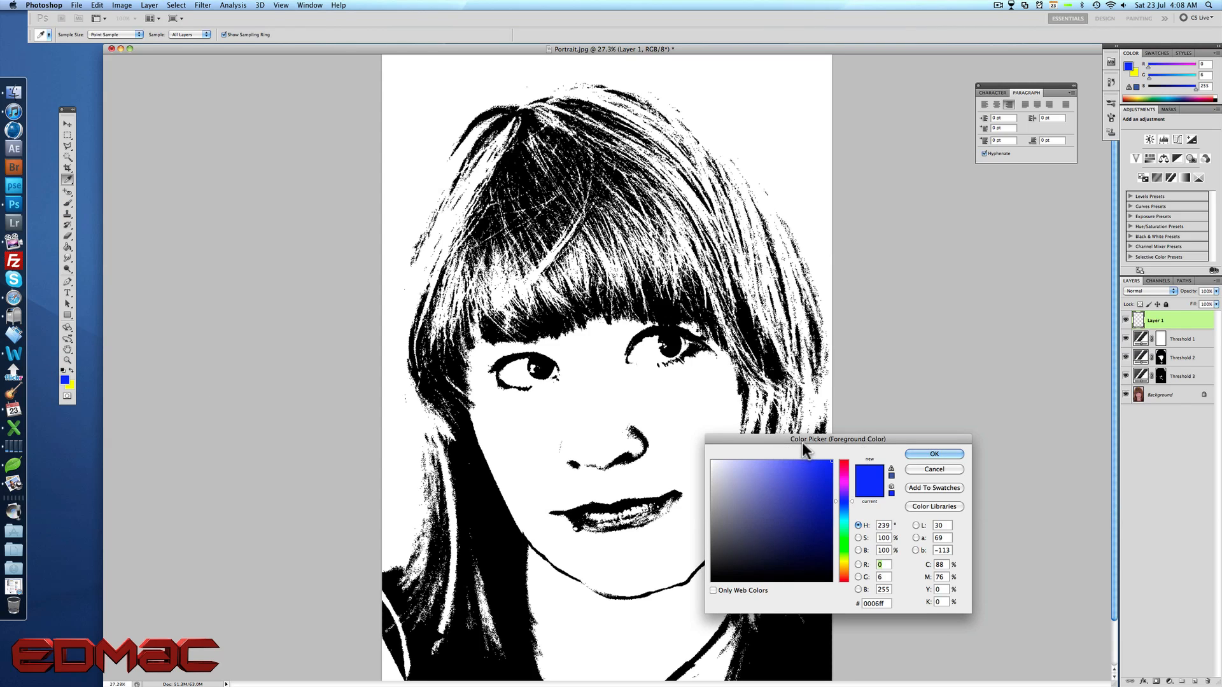
left_click_drag(803, 440, 906, 270)
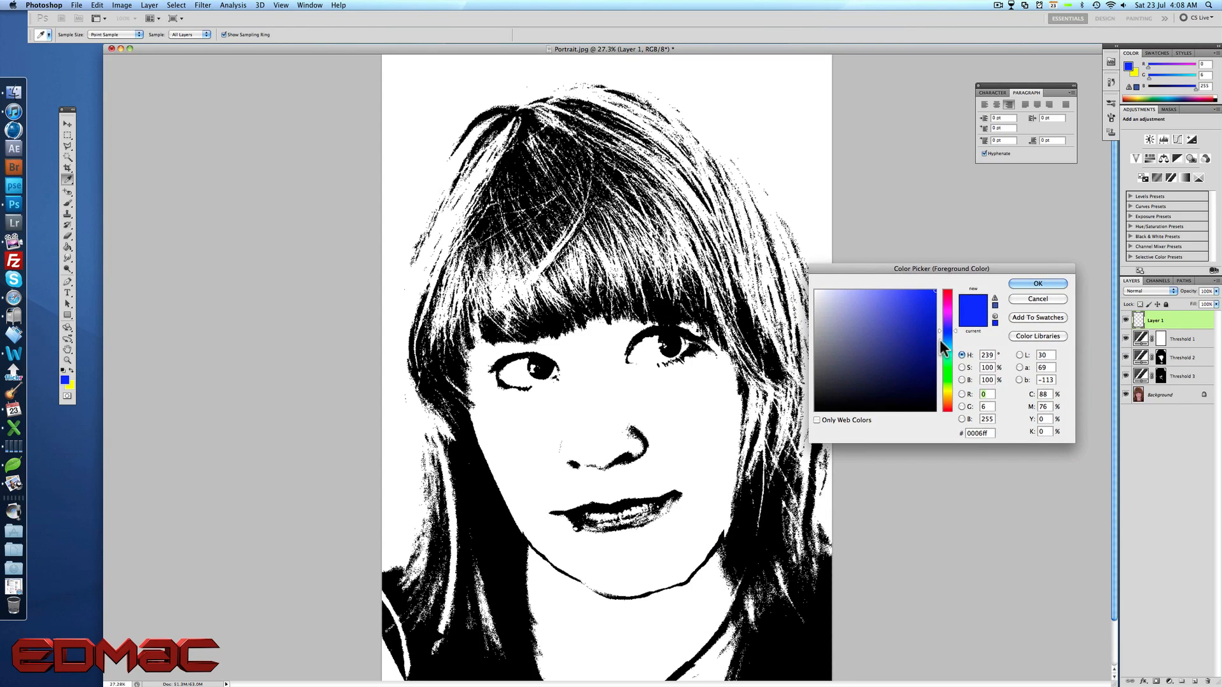
left_click(949, 391)
left_click_drag(949, 393, 950, 397)
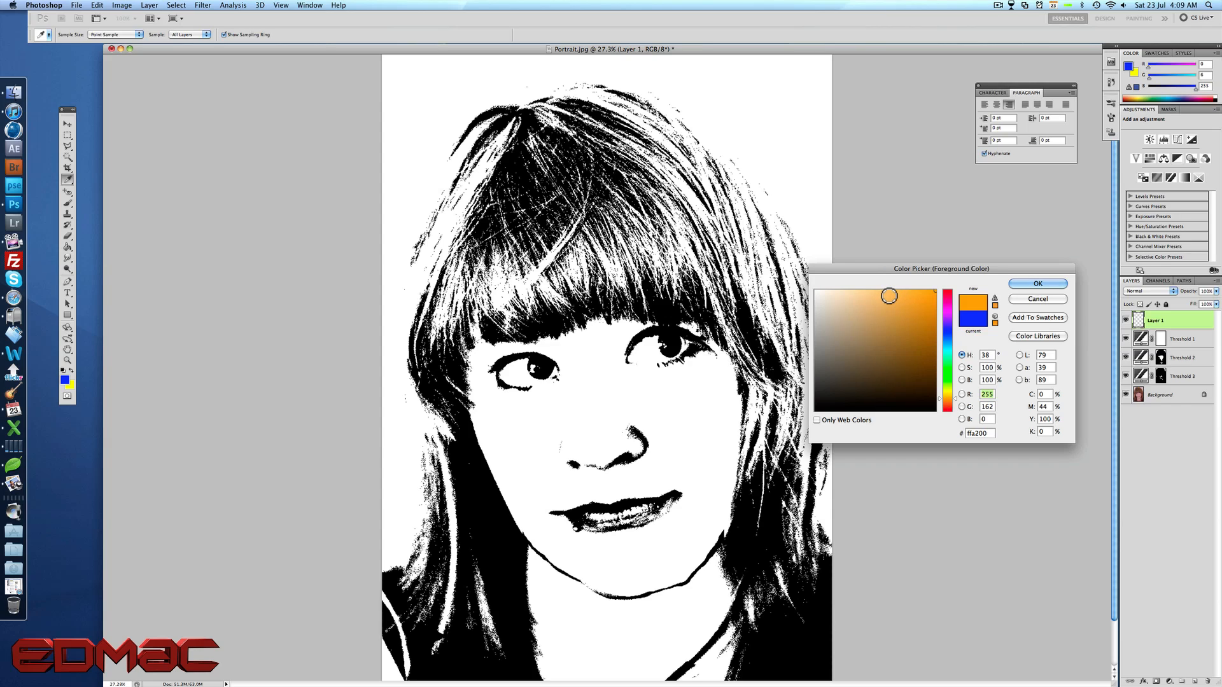
left_click_drag(889, 296, 880, 287)
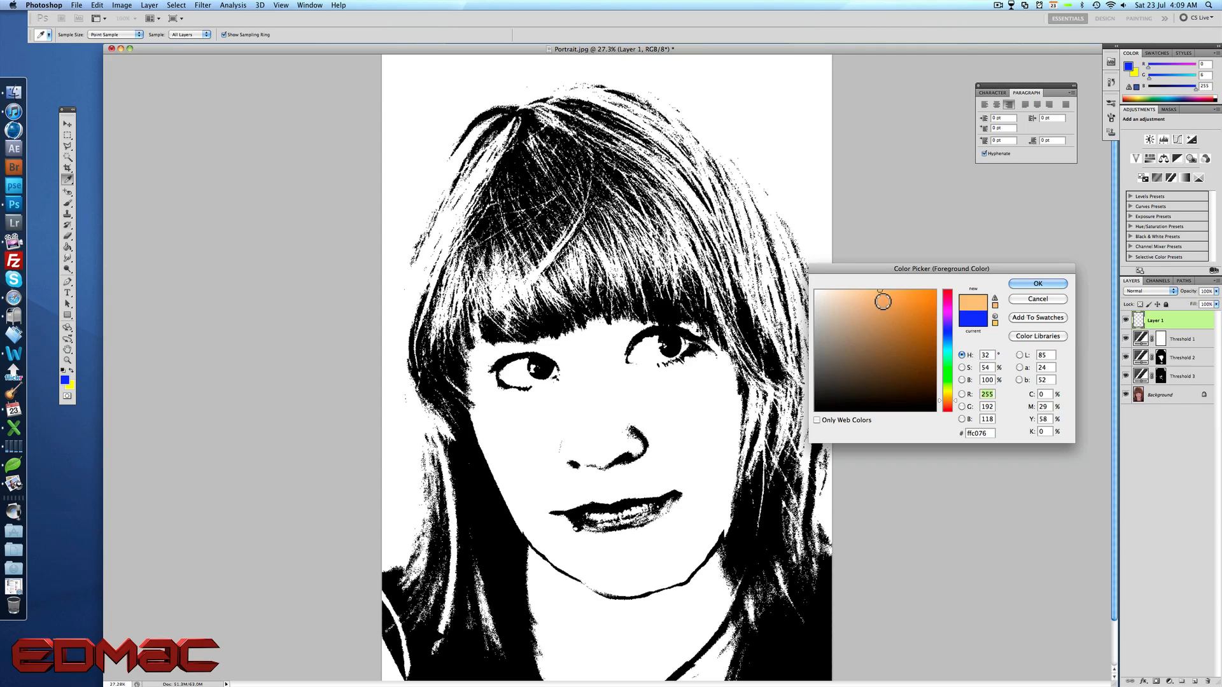
left_click(878, 293)
left_click(1038, 284)
key("v")
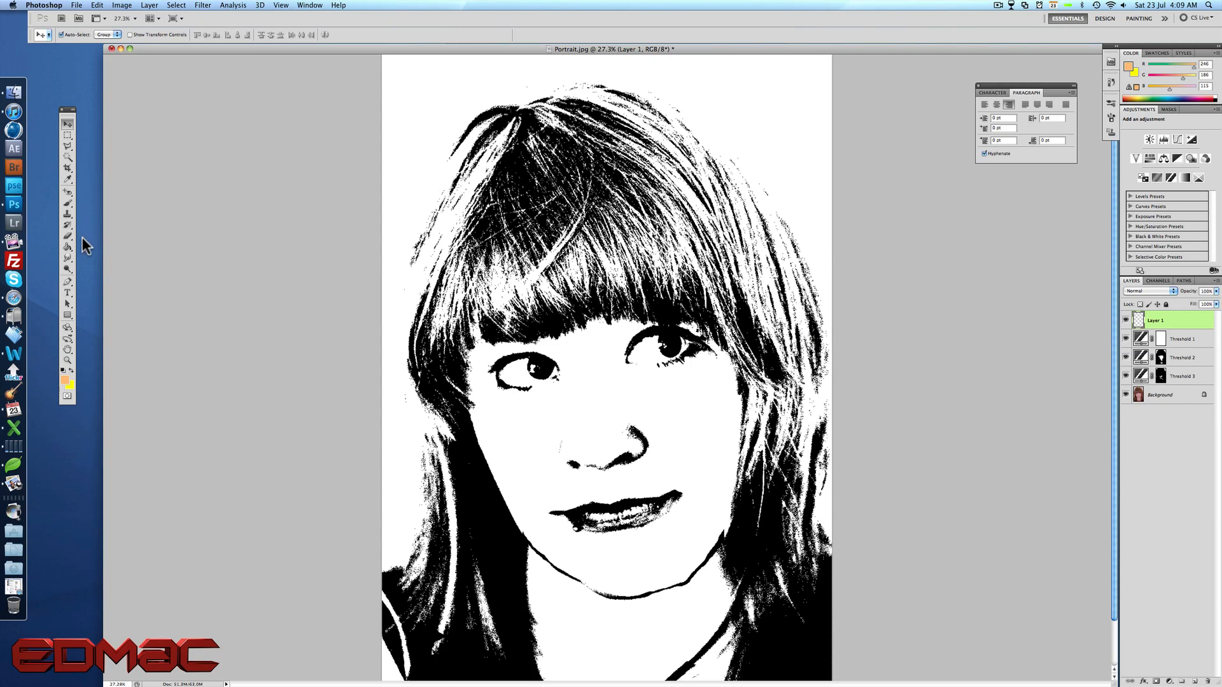
Choose the Brush tool and set the blending mode of Layer 1 to Multiply.
left_click(68, 204)
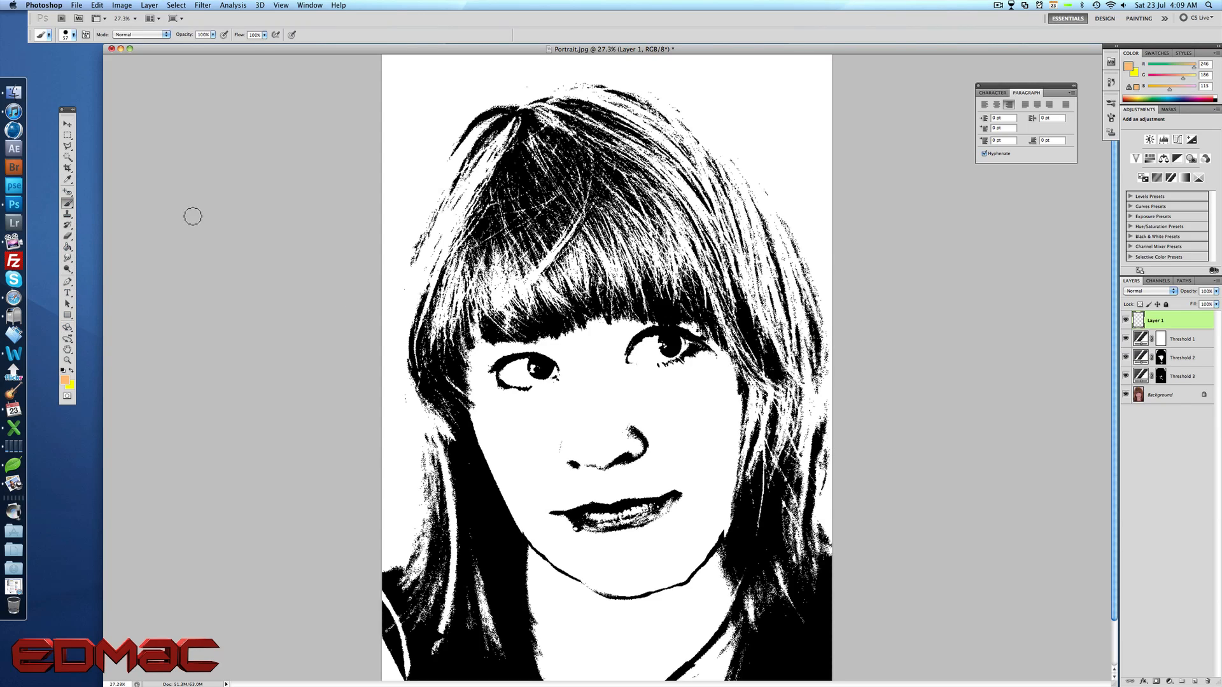
left_click(1172, 291)
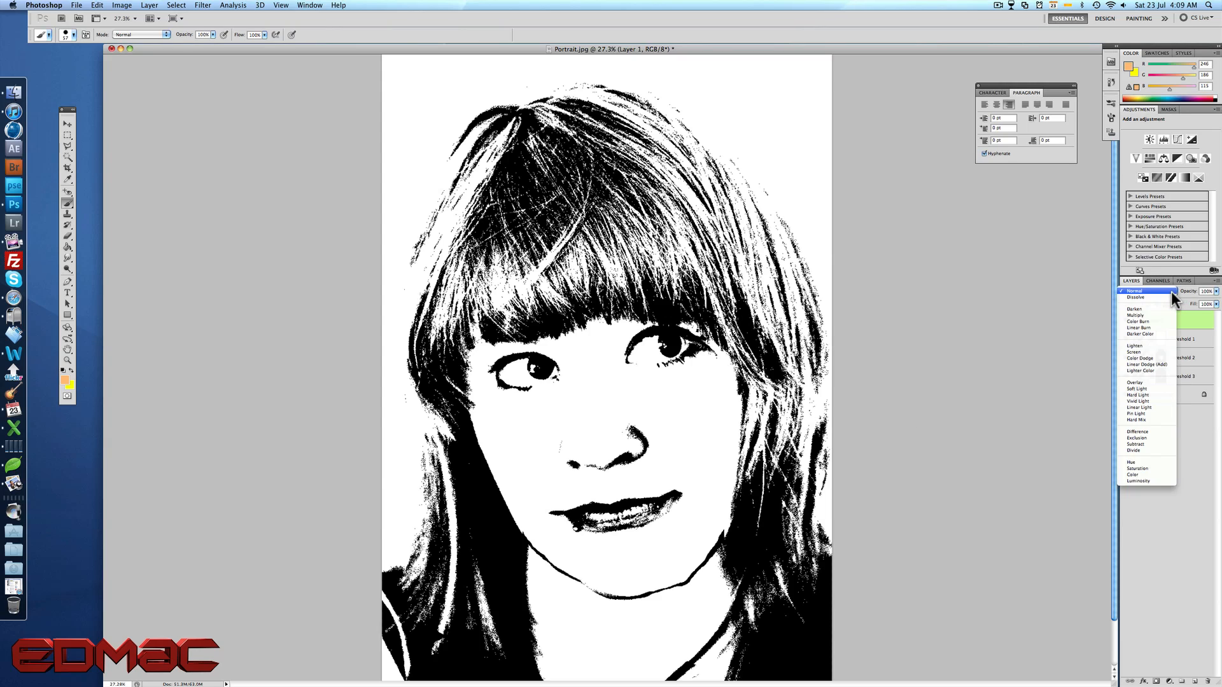
left_click(1161, 313)
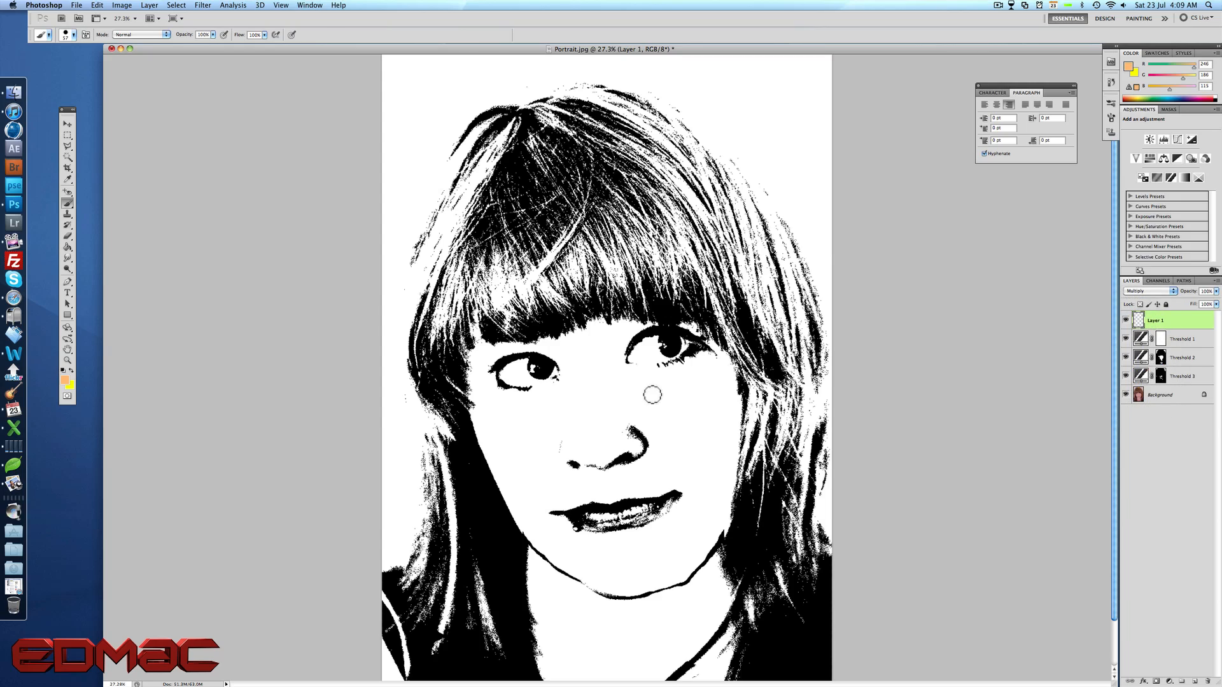
Enlarge the brush to 182 px and paint the skin tone over the left cheek, nose, upper lip area and part of the neck.
left_click(73, 36)
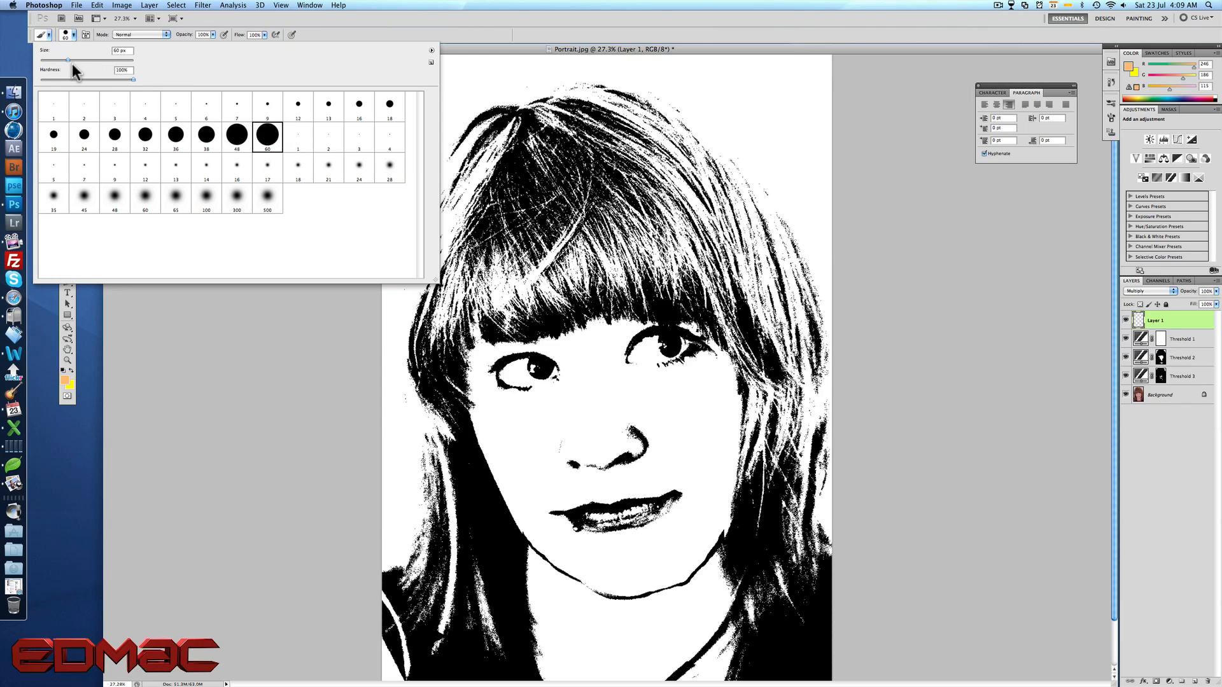
left_click_drag(69, 61, 70, 60)
left_click(567, 431)
mouse_move(544, 443)
left_mouse_down()
mouse_move(584, 438)
mouse_move(550, 473)
mouse_move(611, 475)
mouse_move(548, 503)
mouse_move(676, 484)
mouse_move(650, 464)
mouse_move(639, 415)
mouse_move(663, 423)
mouse_move(522, 410)
mouse_move(571, 386)
mouse_move(529, 399)
mouse_move(488, 391)
mouse_move(481, 350)
mouse_move(490, 346)
mouse_move(483, 370)
mouse_move(497, 403)
mouse_move(478, 385)
mouse_move(494, 408)
mouse_move(480, 395)
mouse_move(488, 429)
mouse_move(480, 418)
mouse_move(504, 486)
mouse_move(510, 409)
mouse_move(543, 431)
mouse_move(537, 469)
mouse_move(515, 460)
mouse_move(507, 502)
mouse_move(539, 539)
mouse_move(557, 684)
mouse_move(535, 572)
mouse_move(553, 655)
mouse_move(586, 603)
mouse_move(633, 633)
left_mouse_up()
scroll(623, 604, "down", 2)
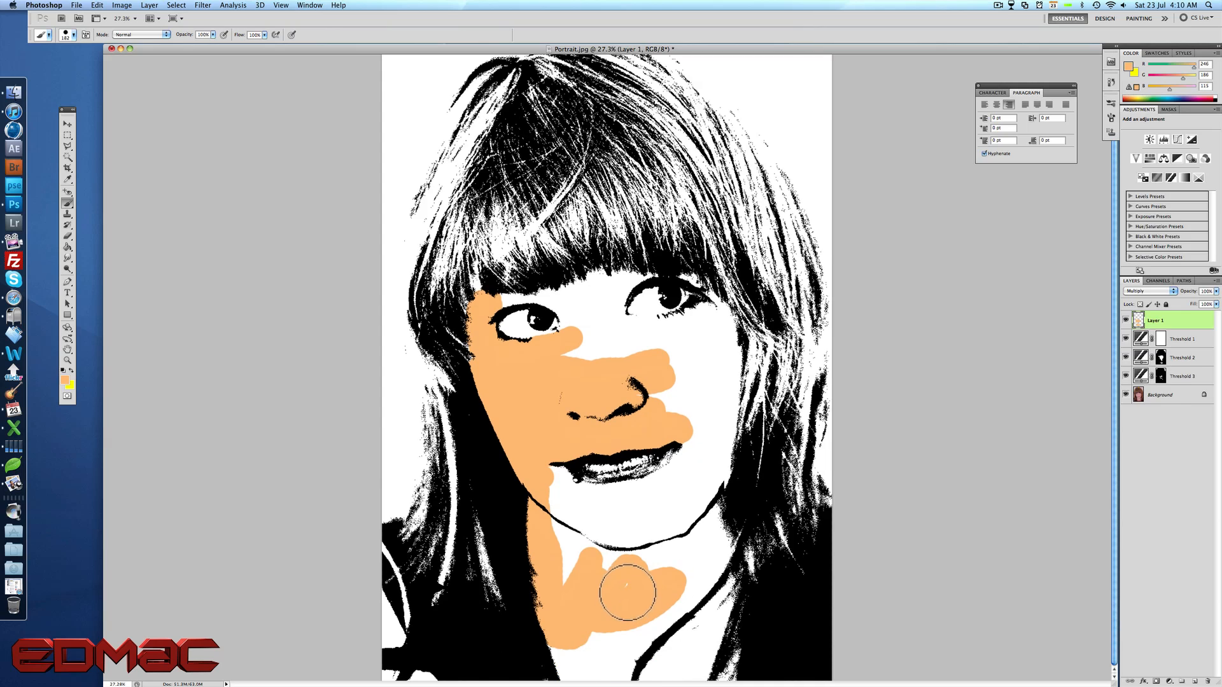
Paint the skin tone over the remaining neck, chin, right cheek, nose bridge and forehead, leaving the eyes and lips unpainted.
mouse_move(545, 586)
left_mouse_down()
mouse_move(574, 673)
mouse_move(580, 646)
mouse_move(595, 677)
mouse_move(586, 685)
mouse_move(606, 666)
mouse_move(659, 659)
mouse_move(645, 661)
mouse_move(653, 638)
mouse_move(695, 623)
mouse_move(668, 686)
mouse_move(692, 672)
mouse_move(724, 577)
mouse_move(698, 685)
mouse_move(683, 569)
mouse_move(696, 556)
mouse_move(702, 577)
mouse_move(592, 571)
mouse_move(563, 620)
mouse_move(558, 474)
left_mouse_up()
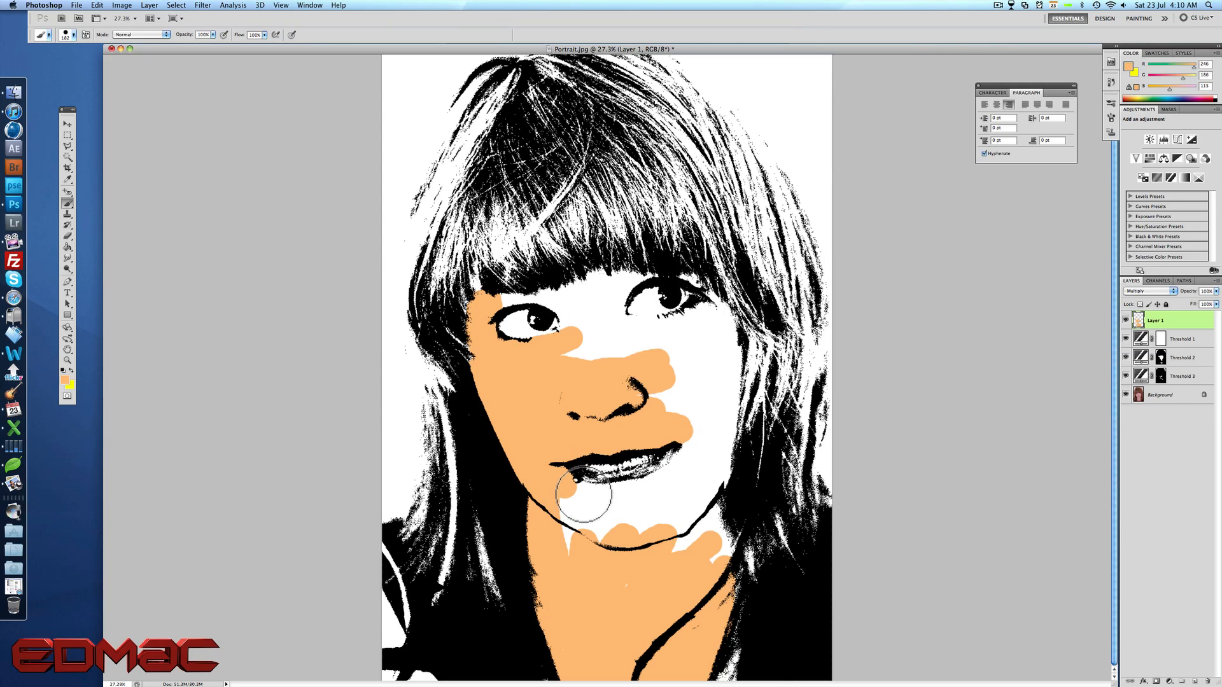
mouse_move(584, 495)
left_mouse_down()
mouse_move(545, 507)
mouse_move(638, 577)
mouse_move(631, 559)
mouse_move(695, 527)
mouse_move(700, 571)
mouse_move(715, 556)
mouse_move(722, 567)
mouse_move(703, 519)
mouse_move(676, 497)
mouse_move(597, 498)
mouse_move(650, 487)
mouse_move(596, 497)
mouse_move(654, 518)
mouse_move(592, 520)
mouse_move(612, 546)
mouse_move(685, 534)
mouse_move(689, 467)
mouse_move(632, 486)
mouse_move(668, 480)
mouse_move(694, 441)
mouse_move(685, 473)
mouse_move(715, 472)
mouse_move(710, 421)
mouse_move(652, 374)
mouse_move(711, 443)
mouse_move(655, 395)
left_mouse_up()
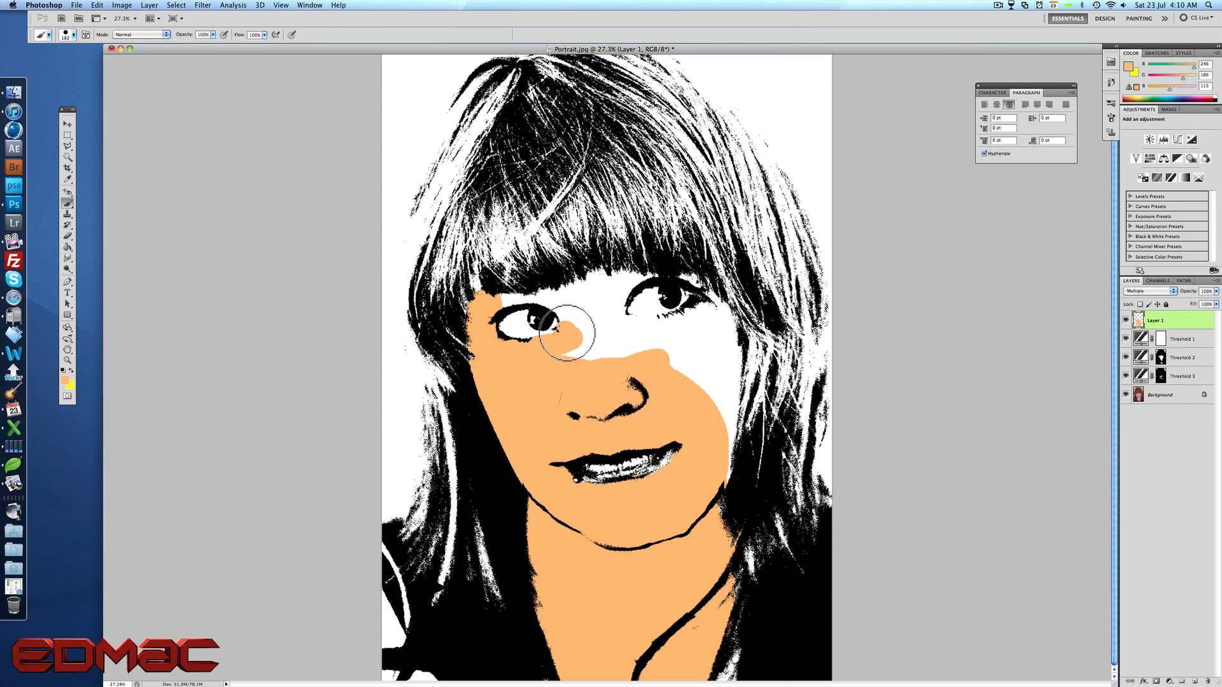
mouse_move(566, 332)
left_mouse_down()
mouse_move(572, 295)
mouse_move(591, 289)
mouse_move(590, 300)
mouse_move(631, 277)
mouse_move(573, 299)
left_mouse_up()
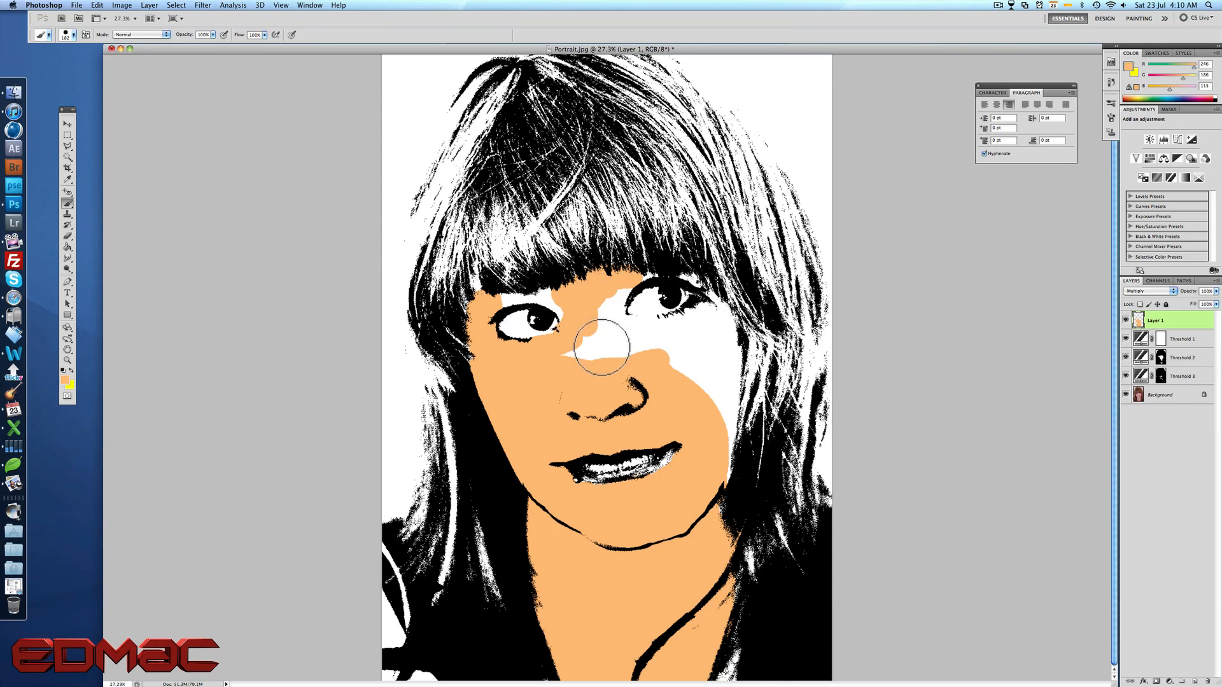
mouse_move(601, 347)
left_mouse_down()
mouse_move(559, 359)
mouse_move(623, 362)
mouse_move(591, 341)
mouse_move(597, 307)
mouse_move(625, 284)
mouse_move(618, 312)
mouse_move(651, 325)
mouse_move(589, 334)
mouse_move(653, 336)
mouse_move(626, 346)
mouse_move(685, 362)
mouse_move(715, 397)
mouse_move(721, 476)
mouse_move(734, 404)
mouse_move(716, 313)
mouse_move(730, 360)
mouse_move(646, 344)
mouse_move(710, 308)
mouse_move(698, 331)
left_mouse_up()
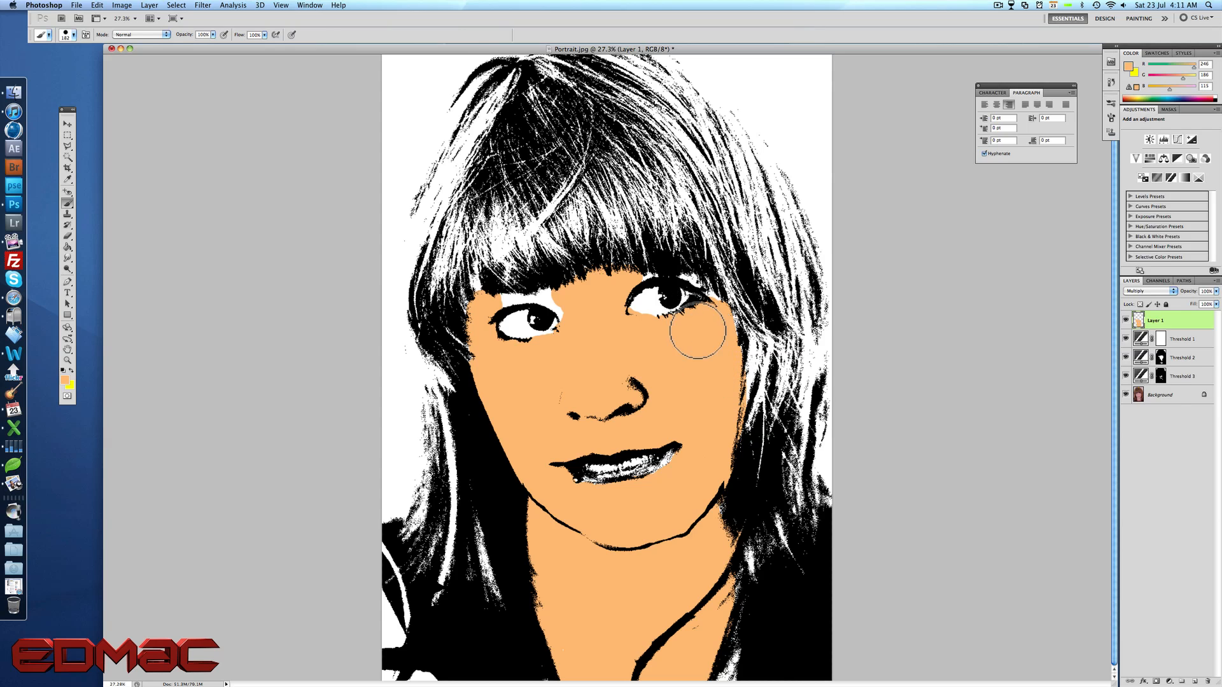
scroll(698, 382, "up", 2)
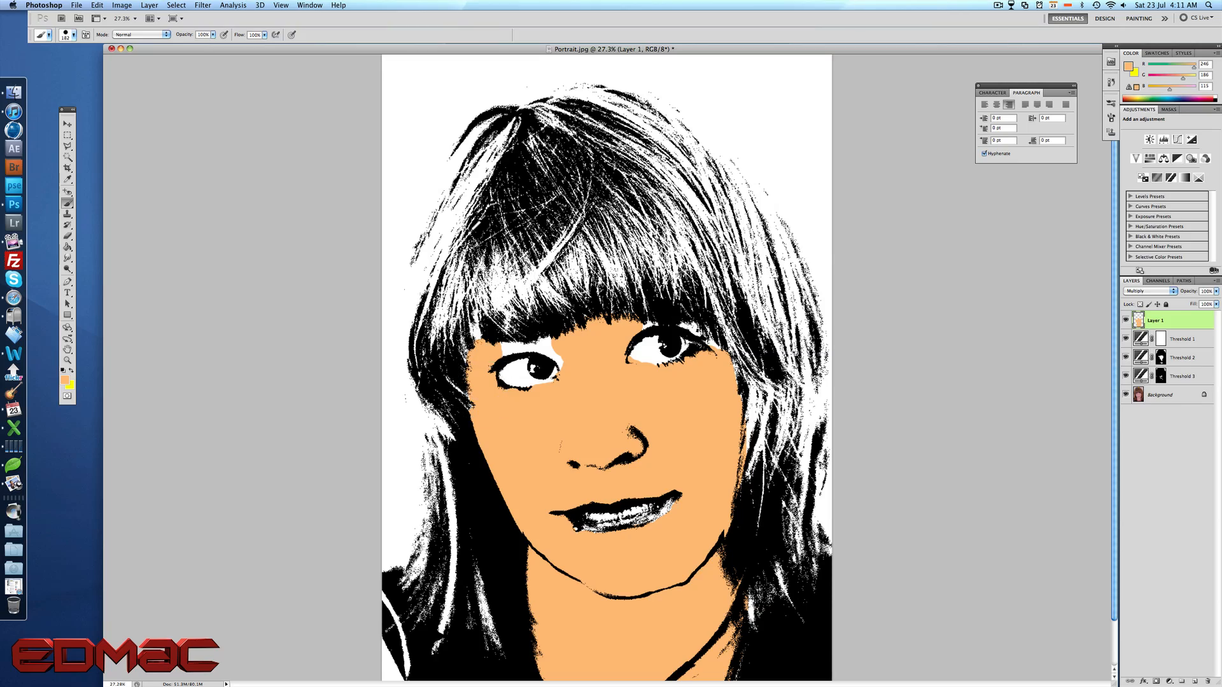
scroll(540, 375, "up", 5)
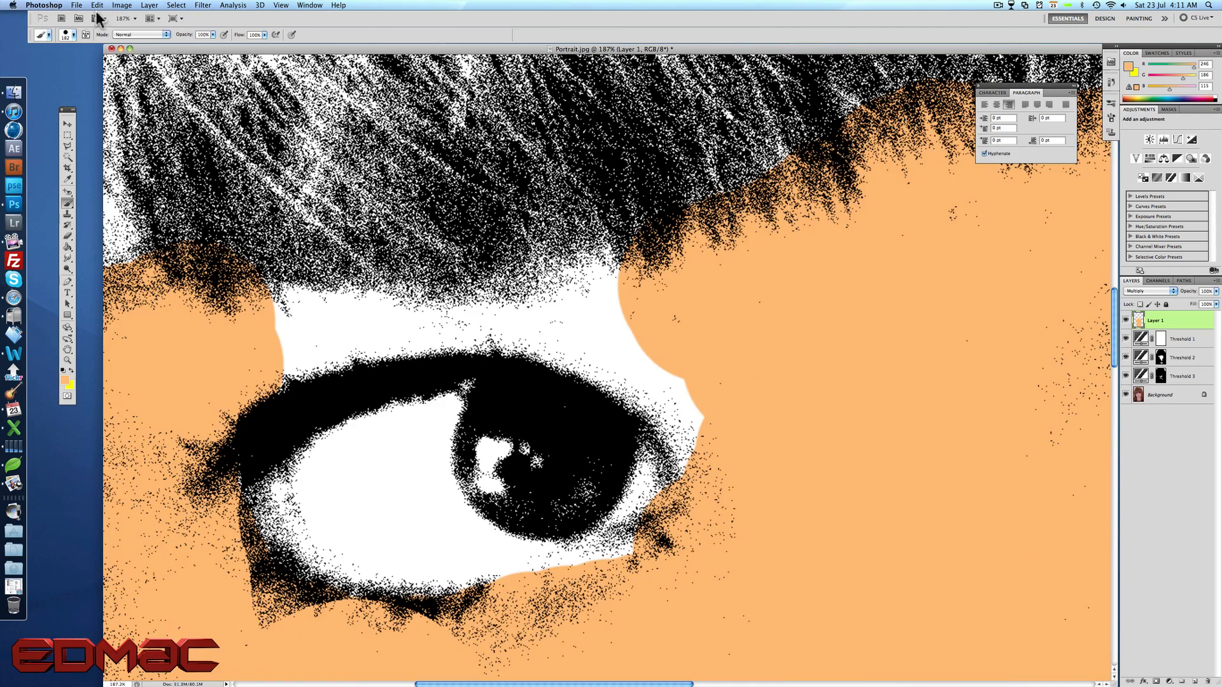
Reduce the brush size and paint the skin tone over the remaining white areas above and around both eyes.
left_click(74, 36)
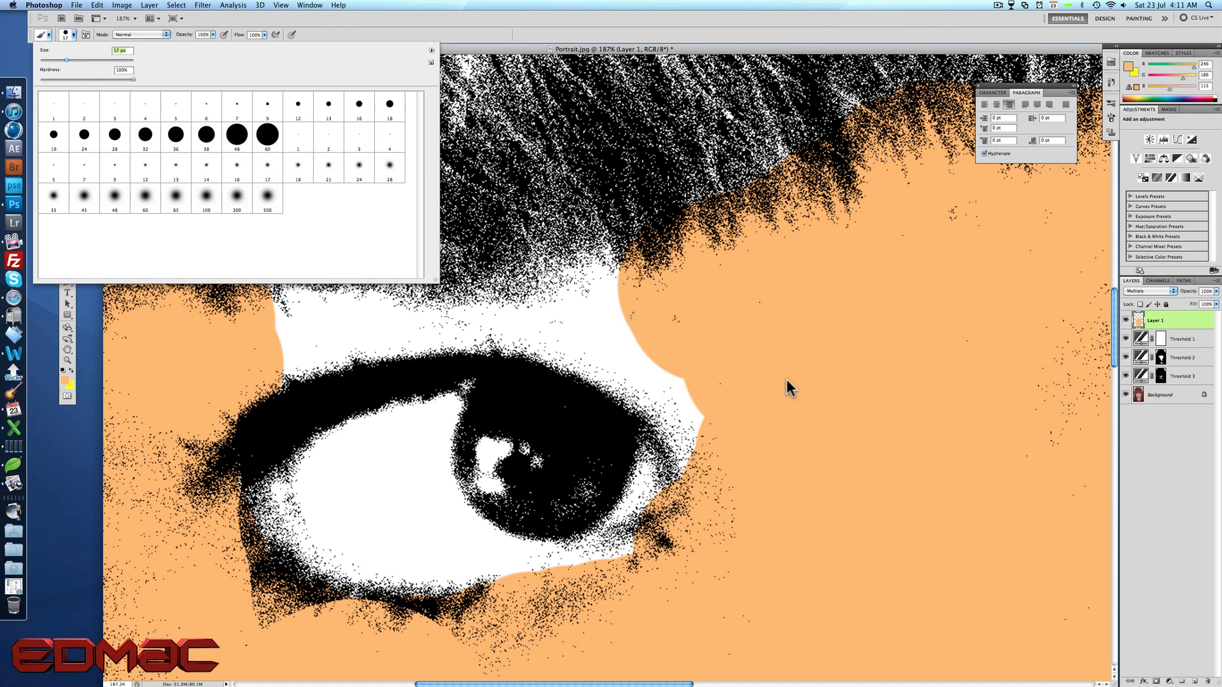
mouse_move(640, 360)
left_mouse_down()
mouse_move(671, 386)
mouse_move(598, 373)
mouse_move(699, 453)
mouse_move(663, 393)
mouse_move(693, 422)
mouse_move(574, 346)
mouse_move(604, 317)
mouse_move(612, 281)
mouse_move(541, 328)
mouse_move(435, 330)
mouse_move(263, 366)
mouse_move(475, 327)
mouse_move(309, 350)
mouse_move(324, 298)
mouse_move(250, 310)
mouse_move(568, 308)
mouse_move(628, 334)
left_mouse_up()
scroll(660, 653, "up", 2)
left_click_drag(657, 684, 863, 684)
mouse_move(547, 360)
left_mouse_down()
mouse_move(489, 369)
mouse_move(554, 341)
left_mouse_up()
mouse_move(781, 369)
left_mouse_down()
mouse_move(865, 383)
mouse_move(902, 419)
mouse_move(1005, 477)
left_mouse_up()
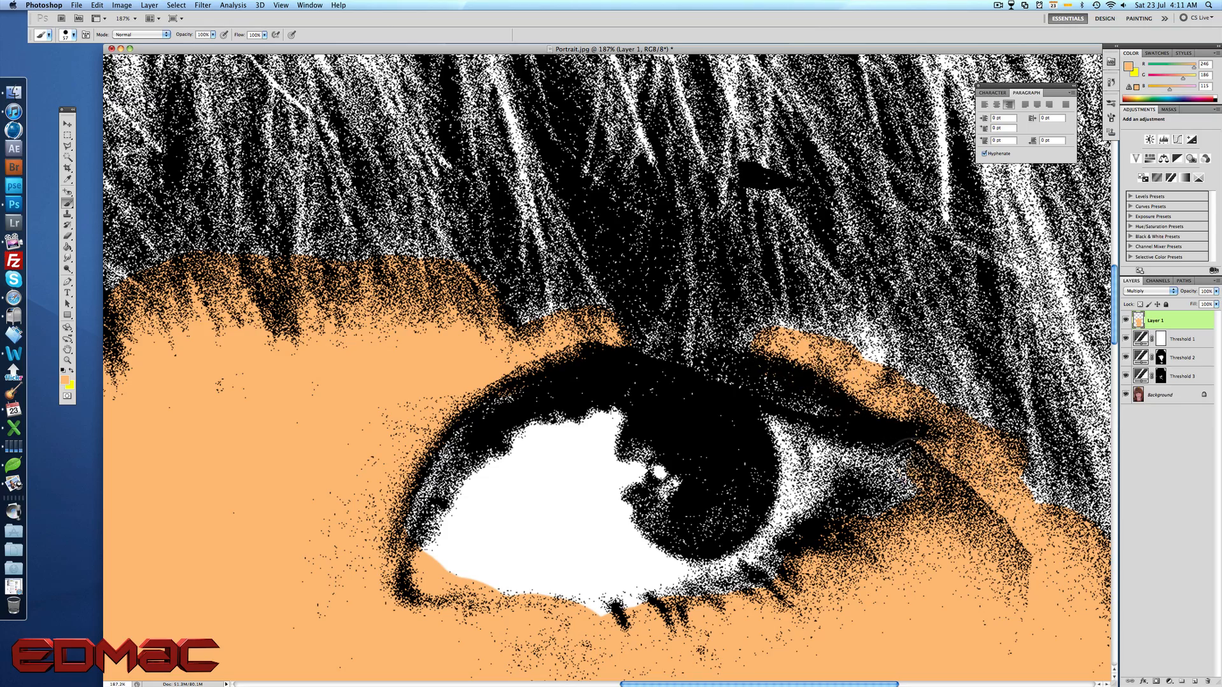
left_click_drag(862, 437, 908, 547)
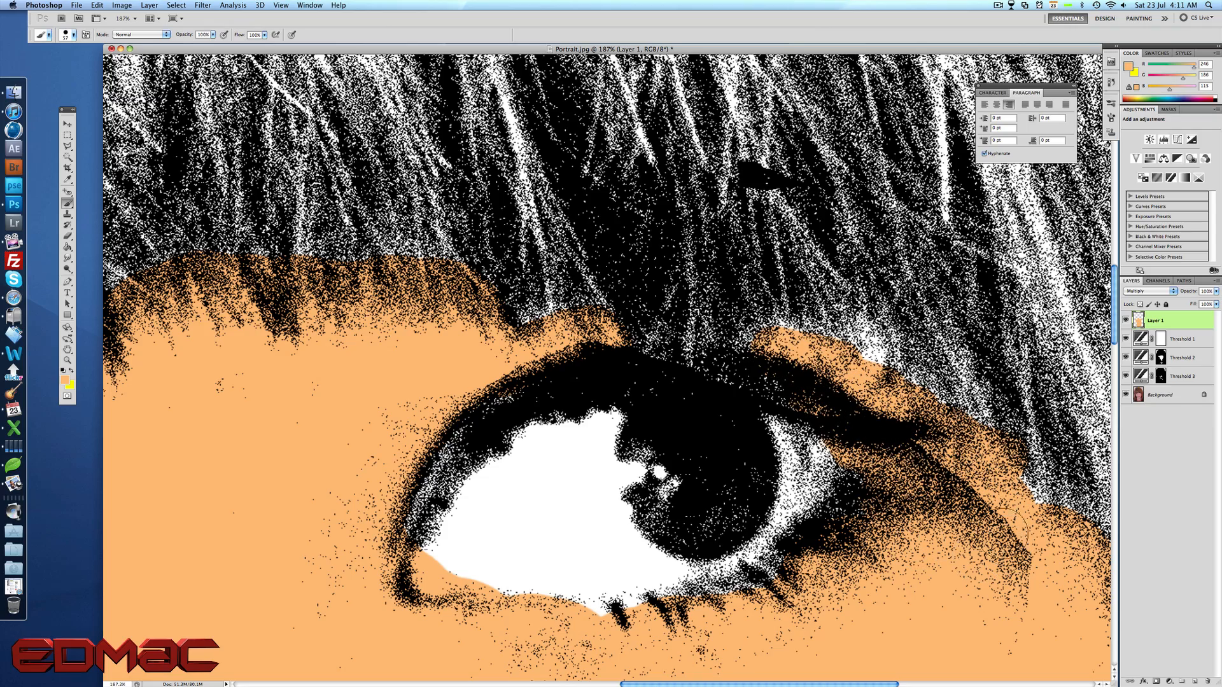
Change the foreground colour to white (RGB 255, 255, 255) and paint out the stray skin tone inside the whites of both eyes.
scroll(347, 438, "down", 4)
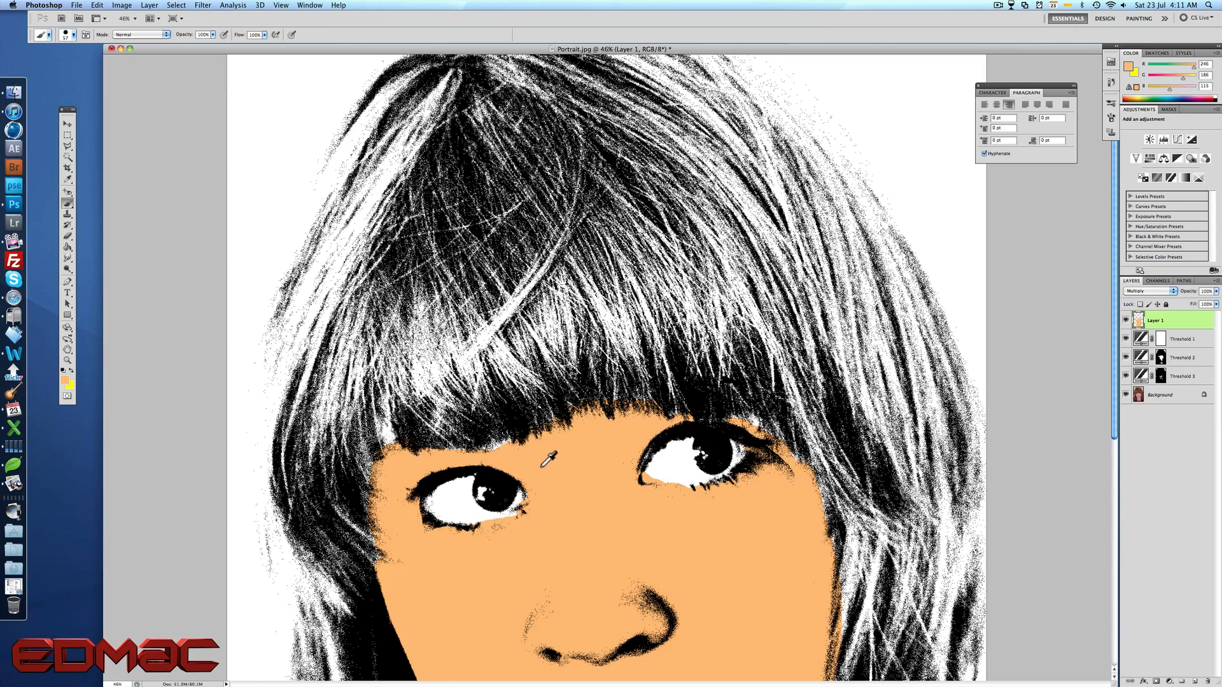
scroll(614, 459, "down", 2)
scroll(614, 459, "up", 4)
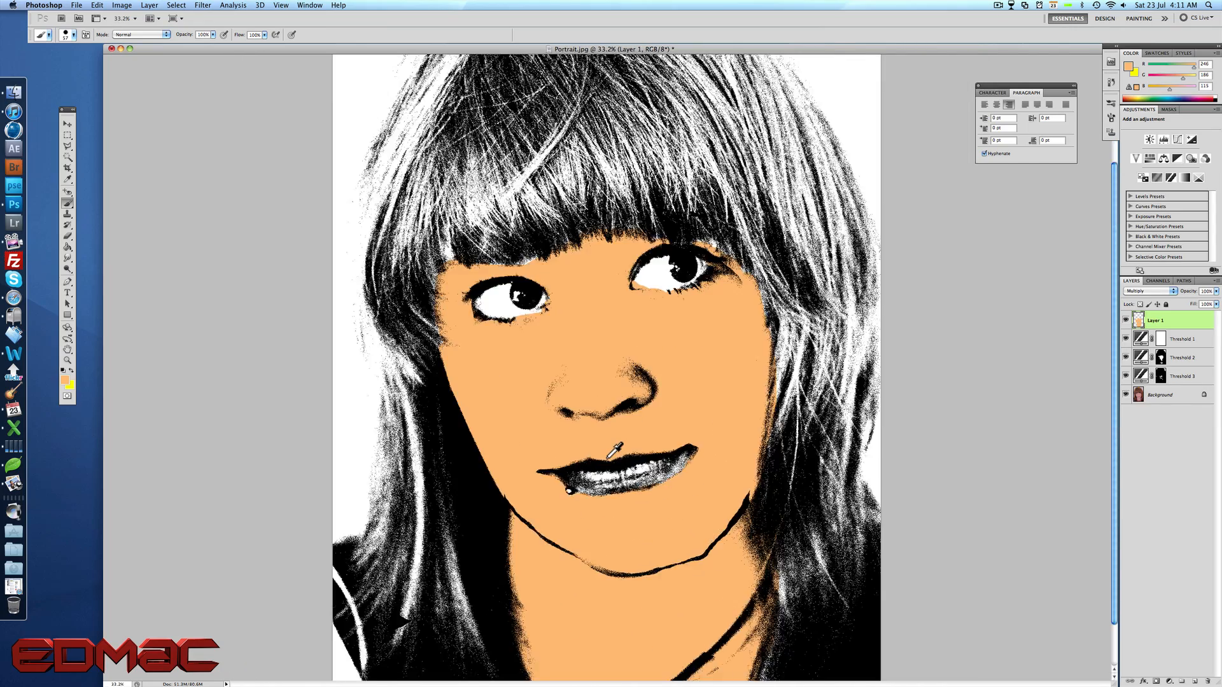
scroll(614, 450, "down", 1)
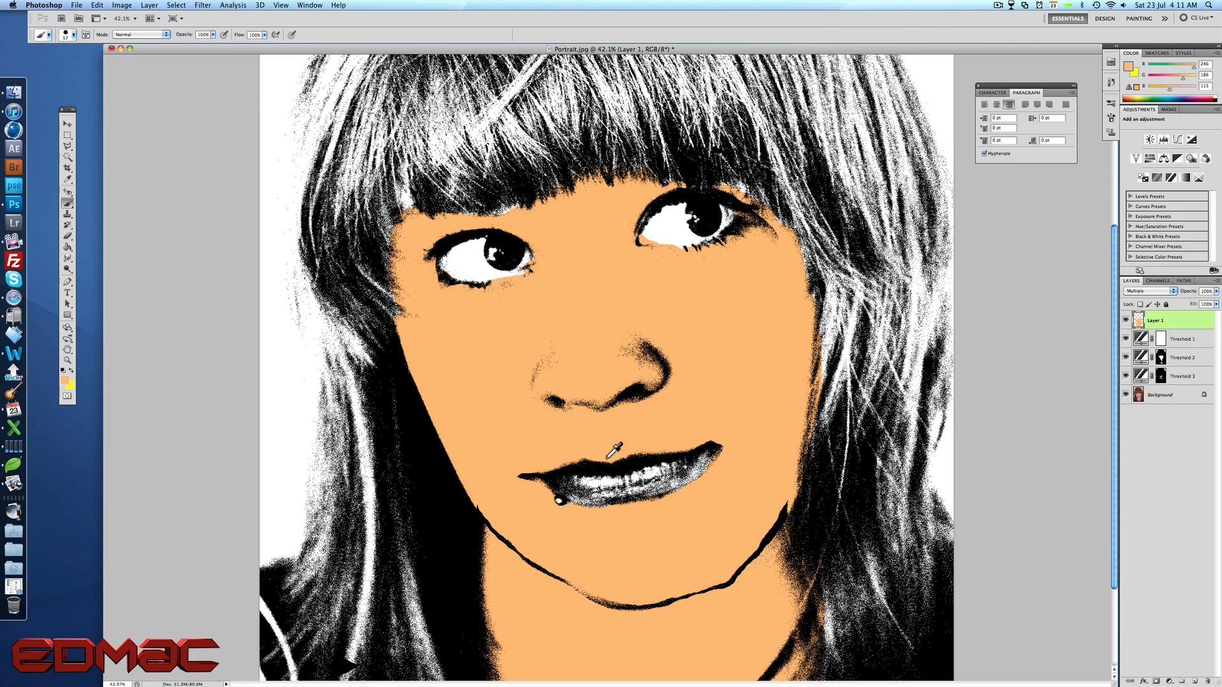
left_click(66, 380)
left_click_drag(888, 308, 742, 252)
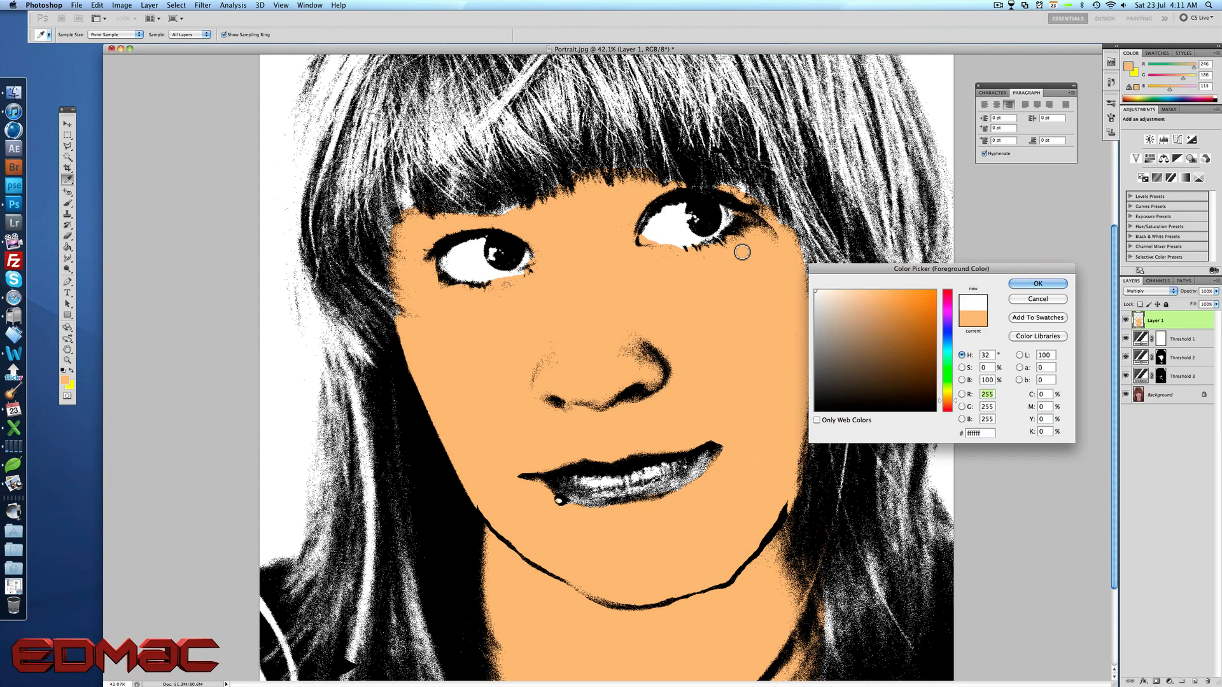
left_click(1037, 284)
key("b")
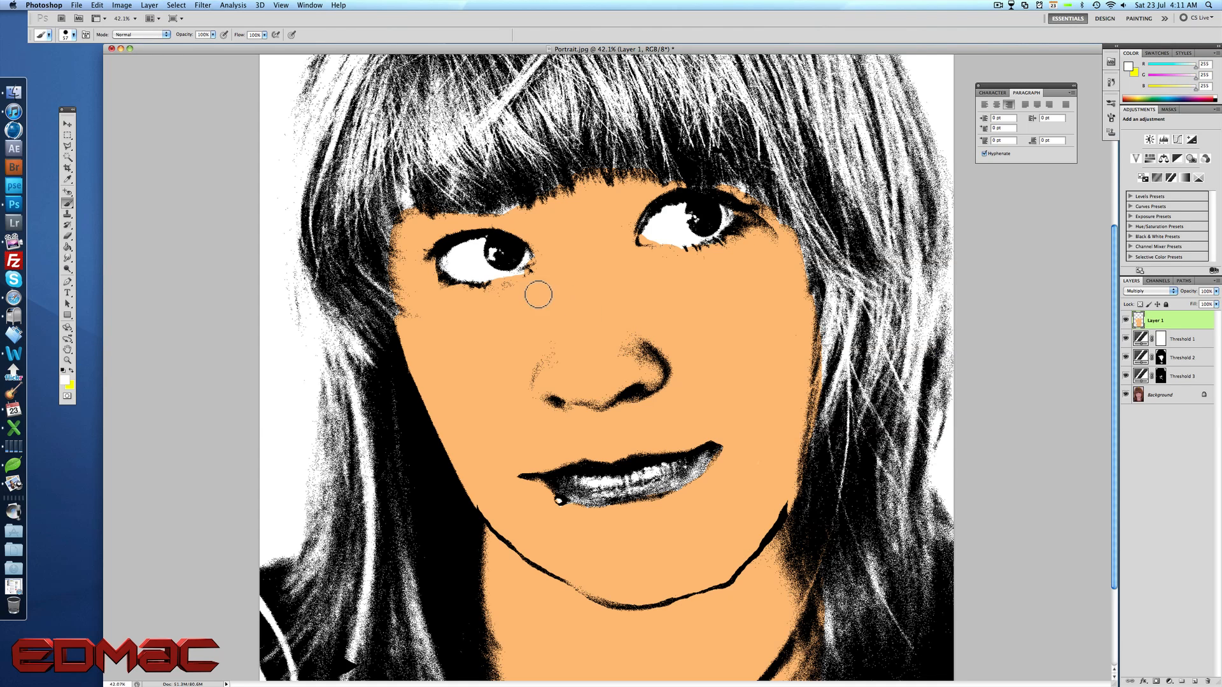
mouse_move(490, 278)
left_mouse_down()
mouse_move(519, 265)
mouse_move(468, 268)
left_mouse_up()
mouse_move(647, 239)
left_mouse_down()
mouse_move(683, 242)
mouse_move(637, 235)
left_mouse_up()
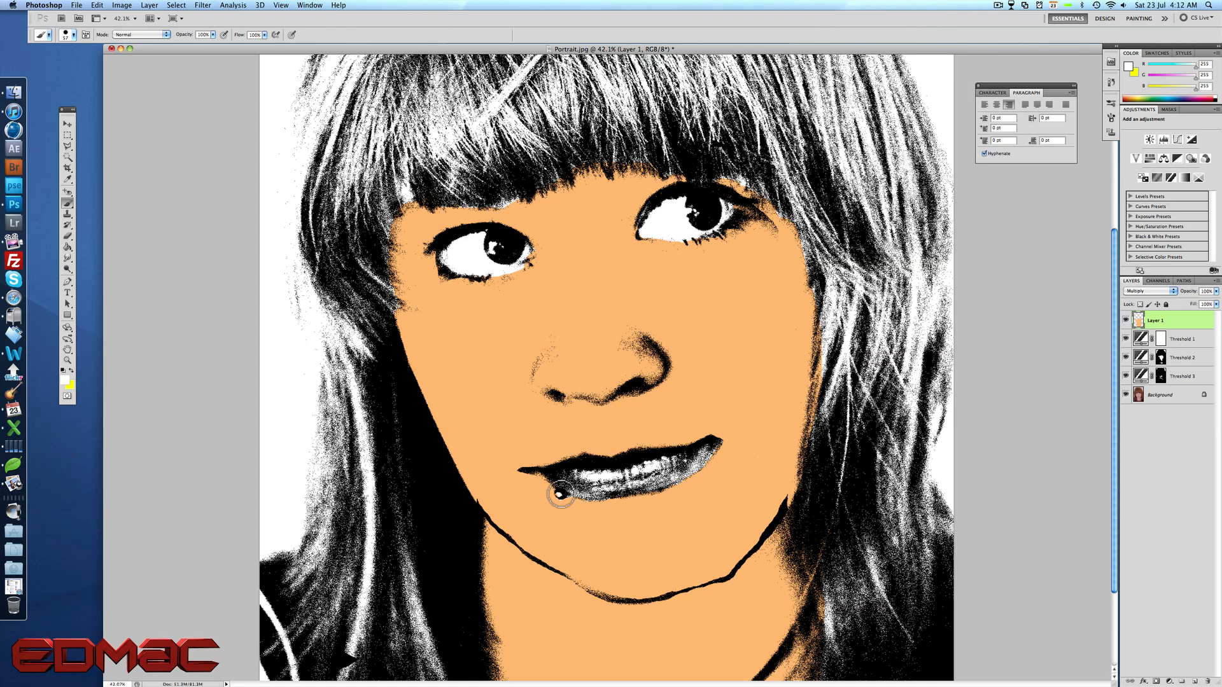
Examine the painted skin, eyes, nose and lips across the portrait at different zoom levels.
scroll(700, 433, "down", 5)
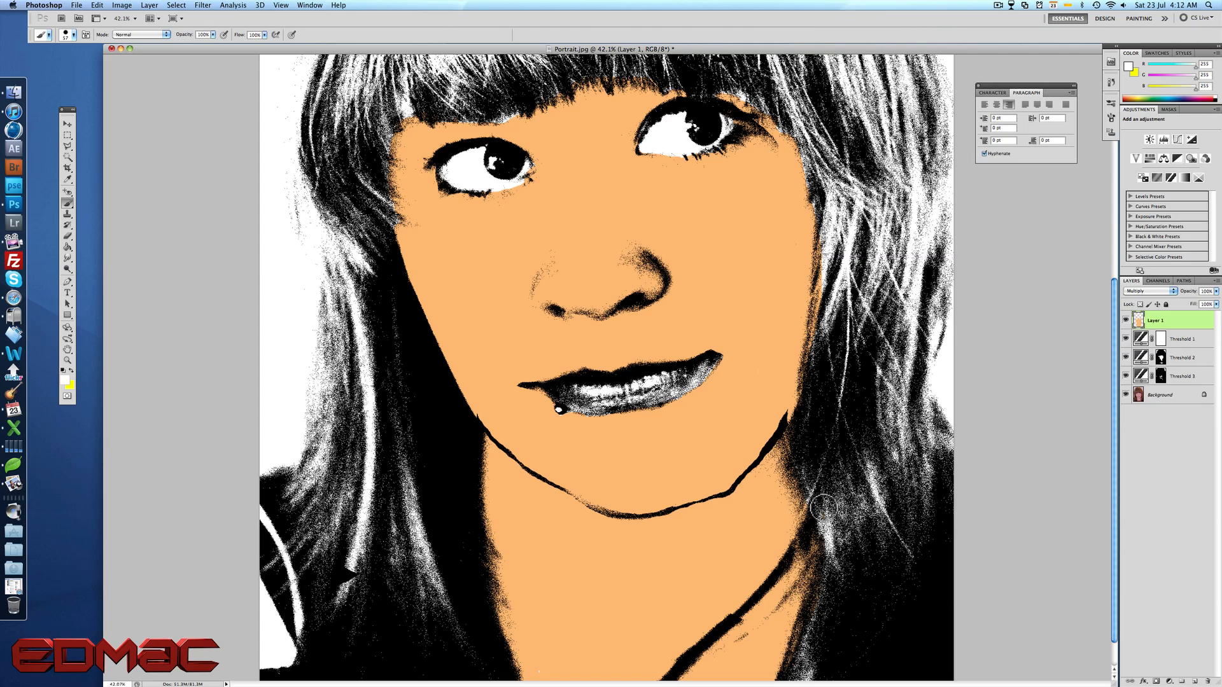
scroll(852, 532, "up", 6)
scroll(655, 392, "down", 1)
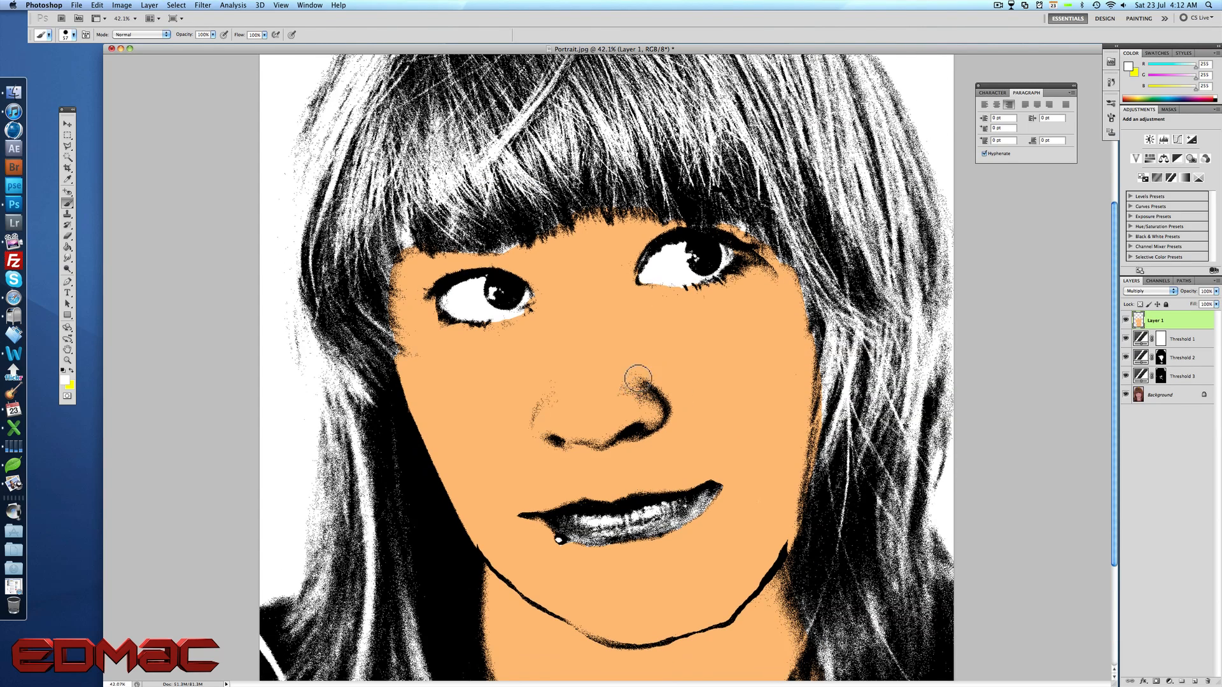
scroll(595, 248, "down", 2)
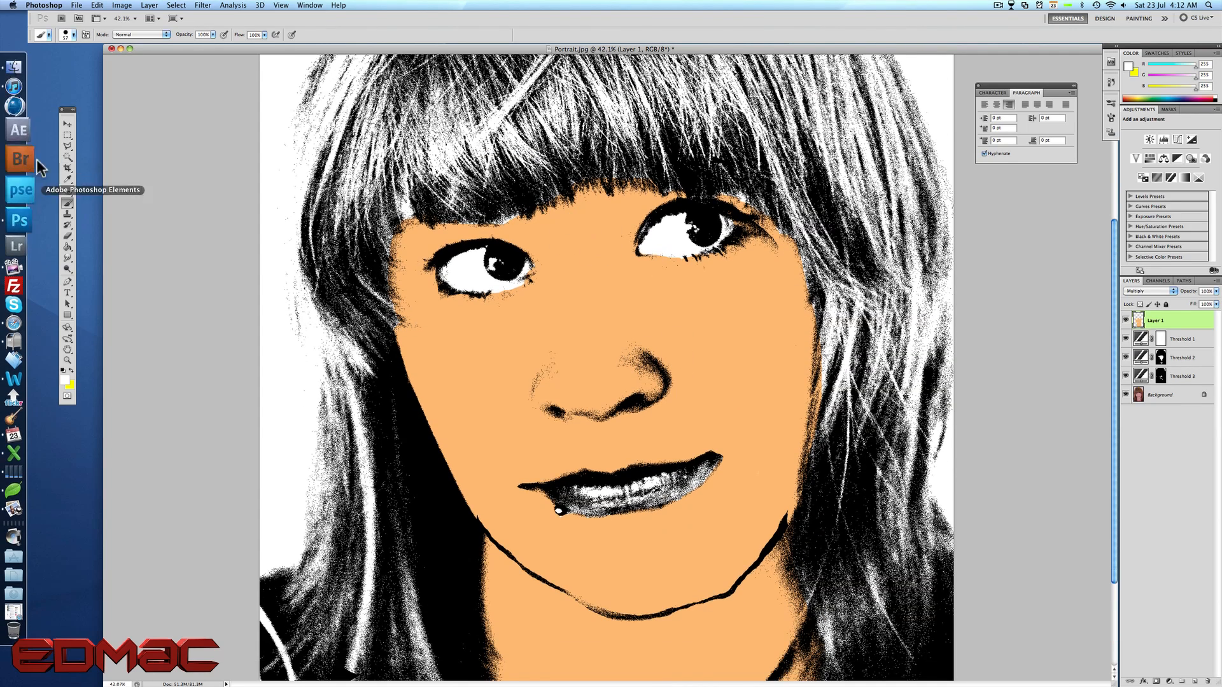
left_click(67, 124)
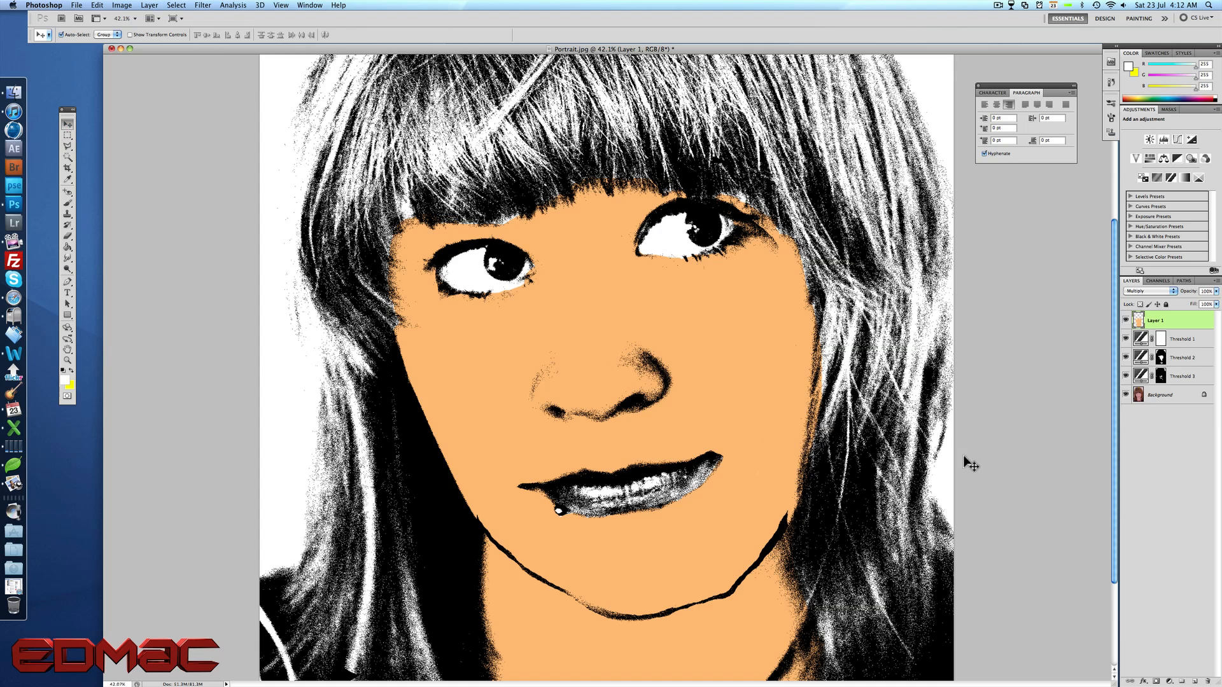
scroll(641, 323, "down", 5)
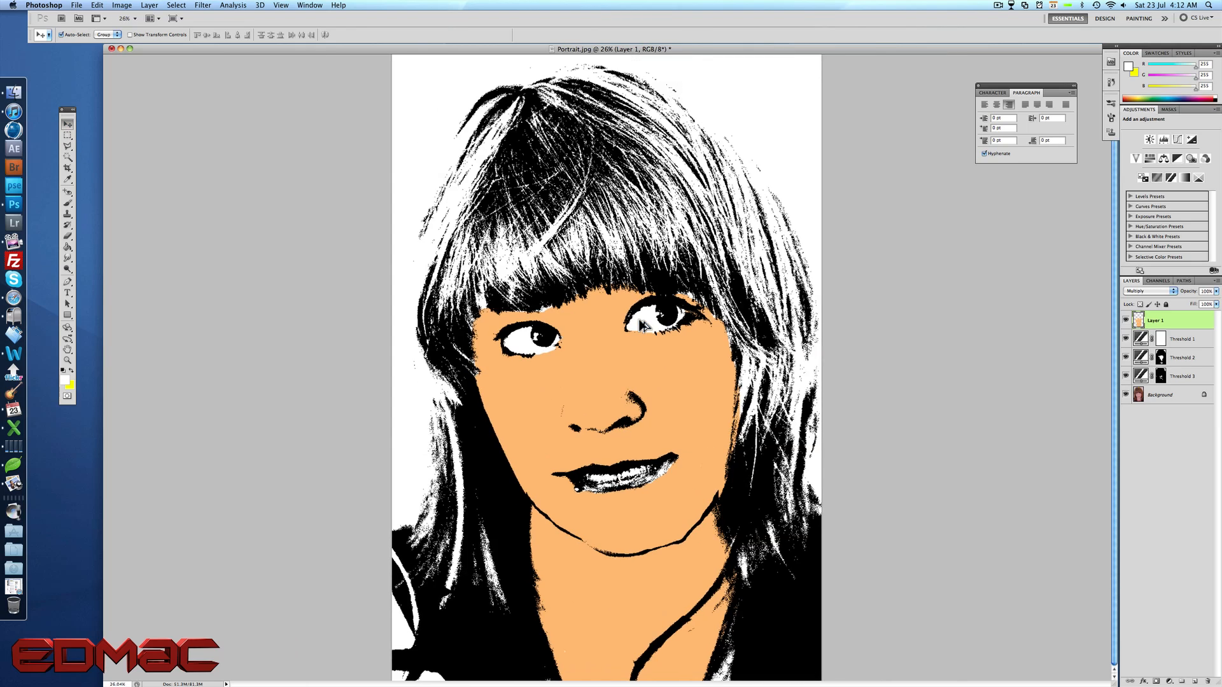
scroll(643, 324, "down", 2)
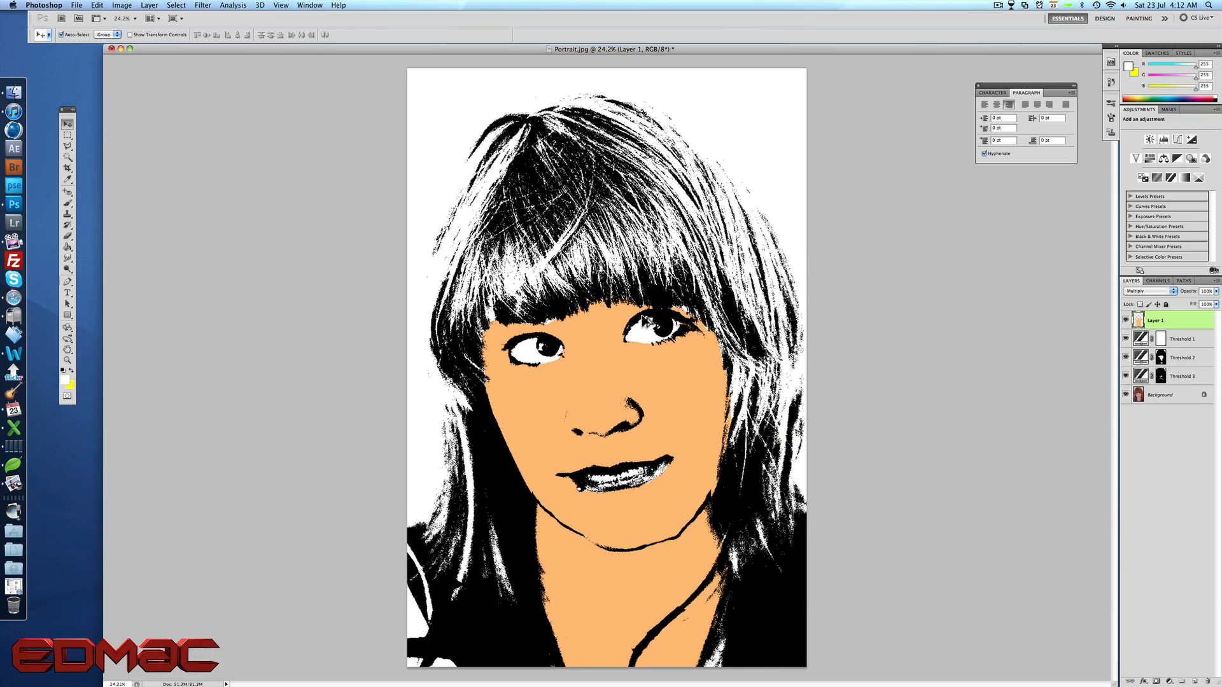
scroll(697, 419, "up", 5)
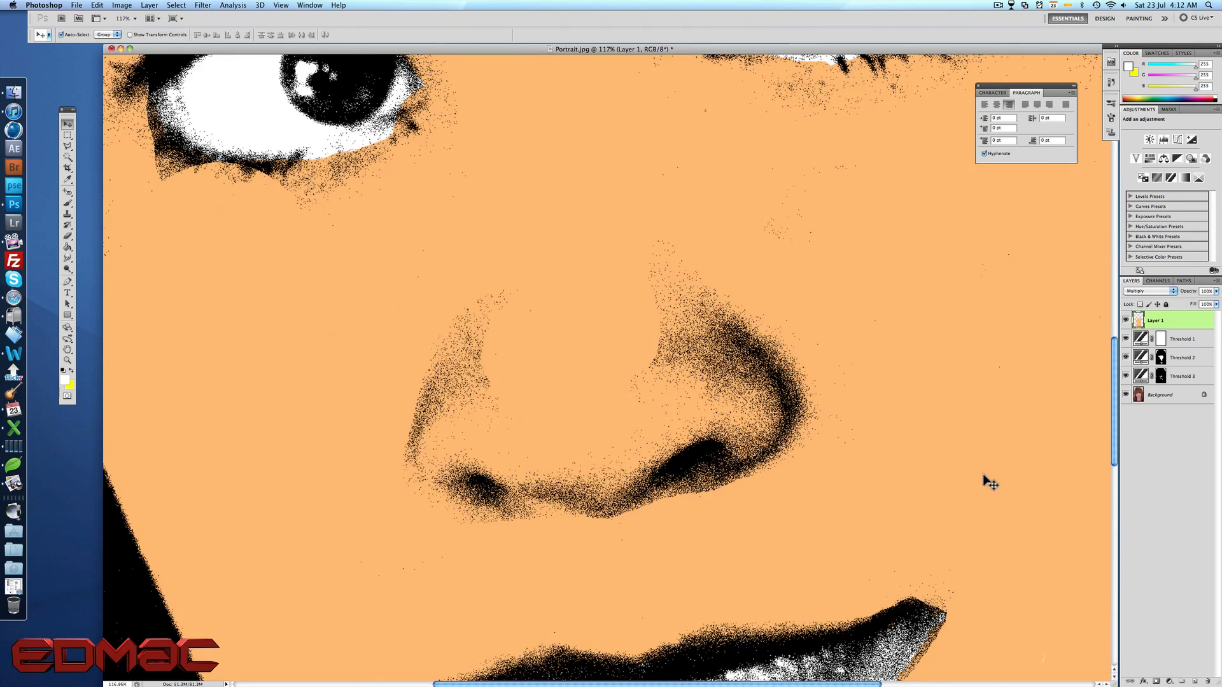
scroll(982, 475, "down", 10)
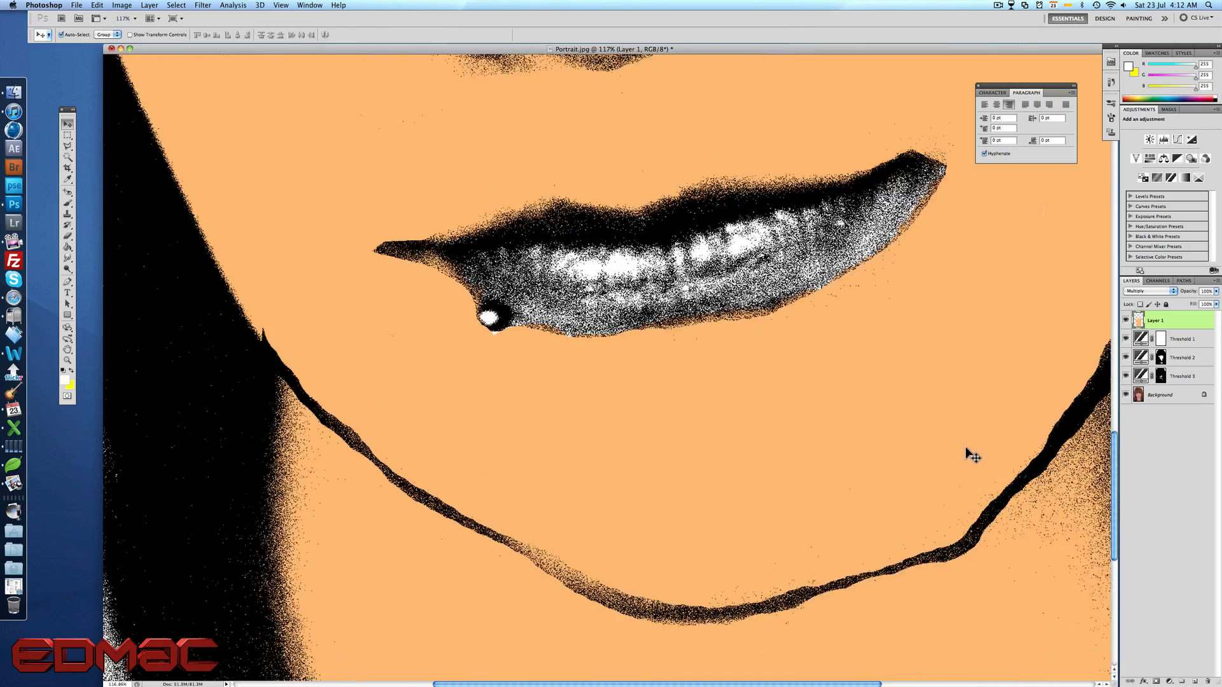
Change the foreground colour to a bright yellow hair colour, about RGB 242, 218, 13.
left_click_drag(489, 685, 218, 673)
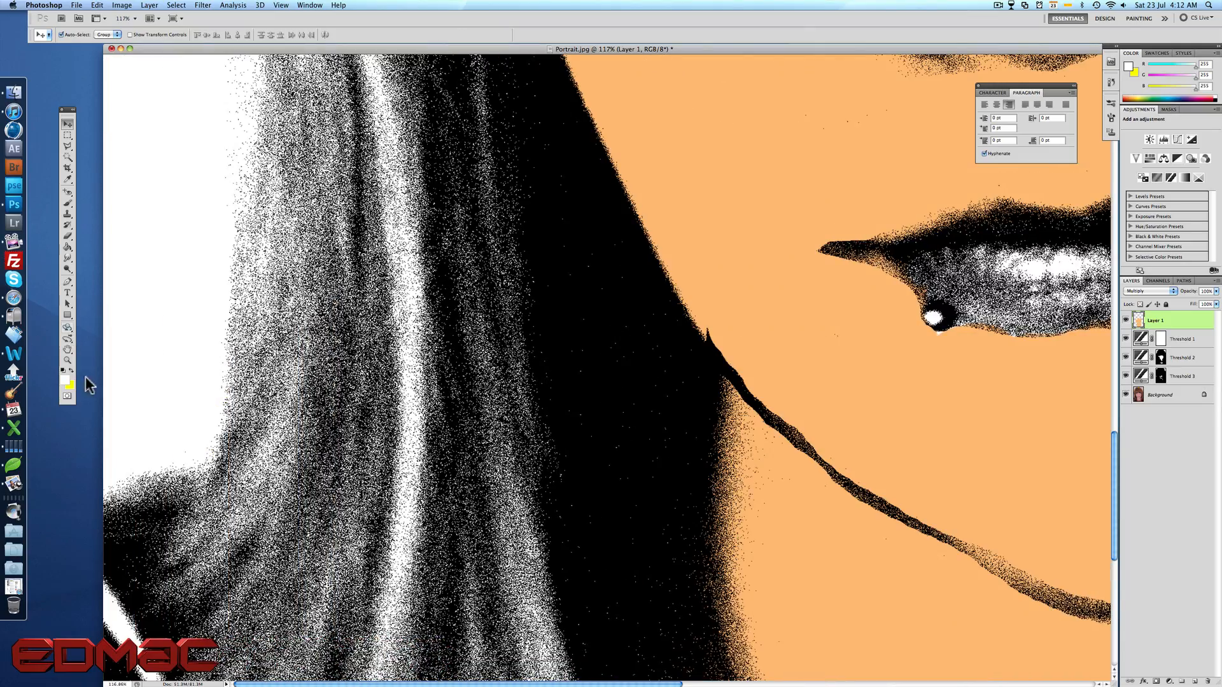
left_click(65, 380)
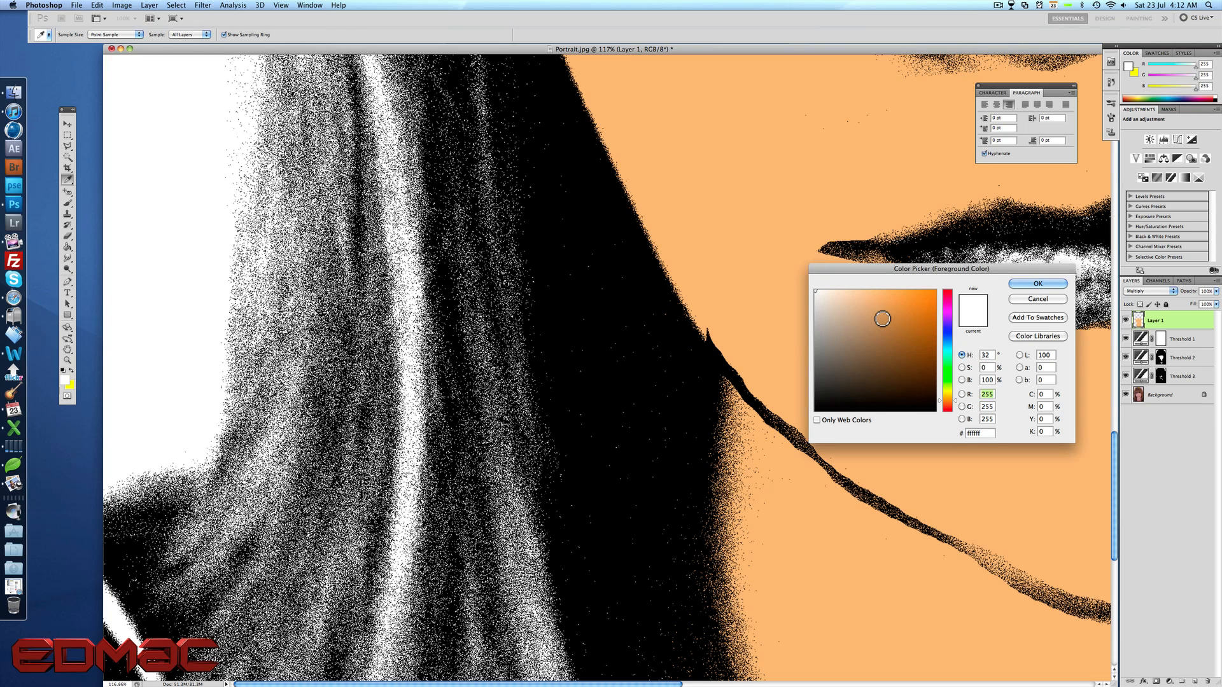
left_click(857, 313)
left_click(885, 325)
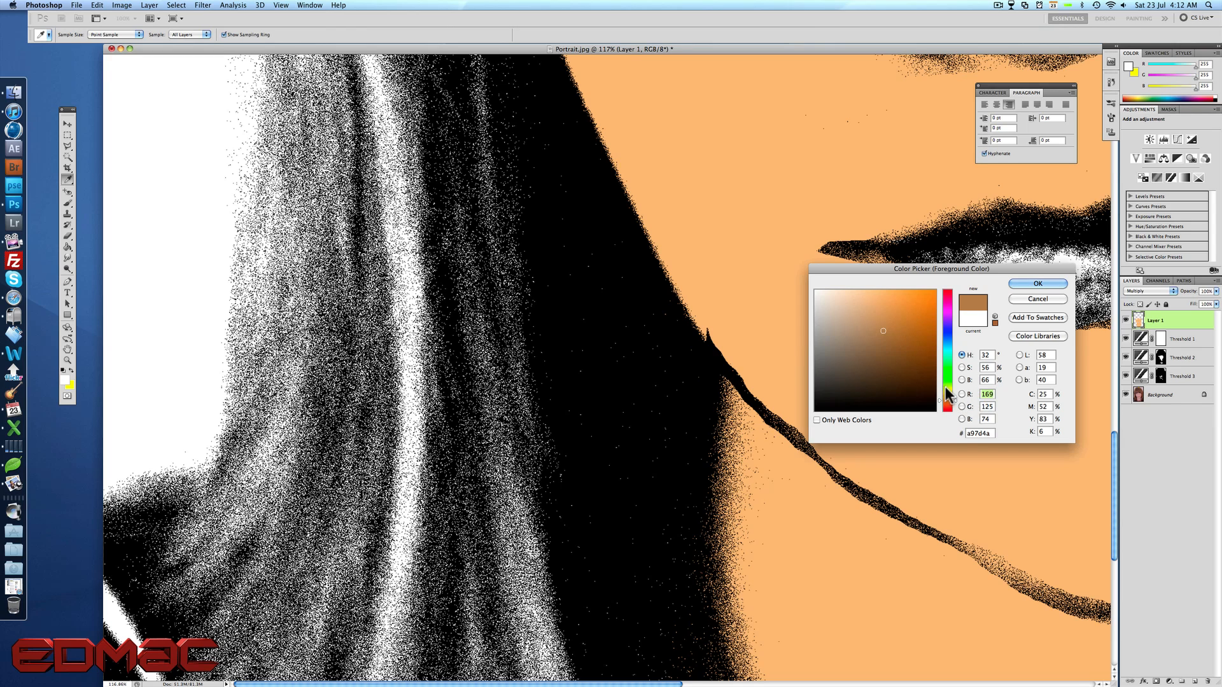
left_click_drag(949, 391, 950, 392)
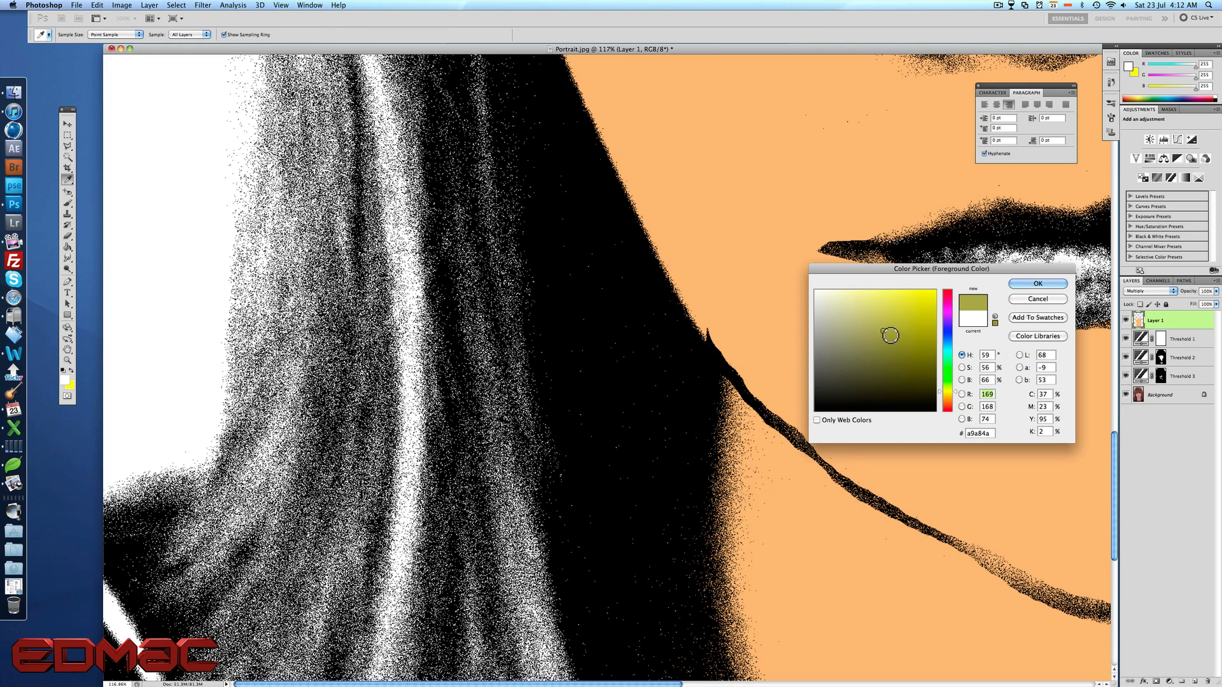
mouse_move(890, 335)
left_mouse_down()
mouse_move(906, 298)
mouse_move(919, 299)
left_mouse_up()
left_click(948, 391)
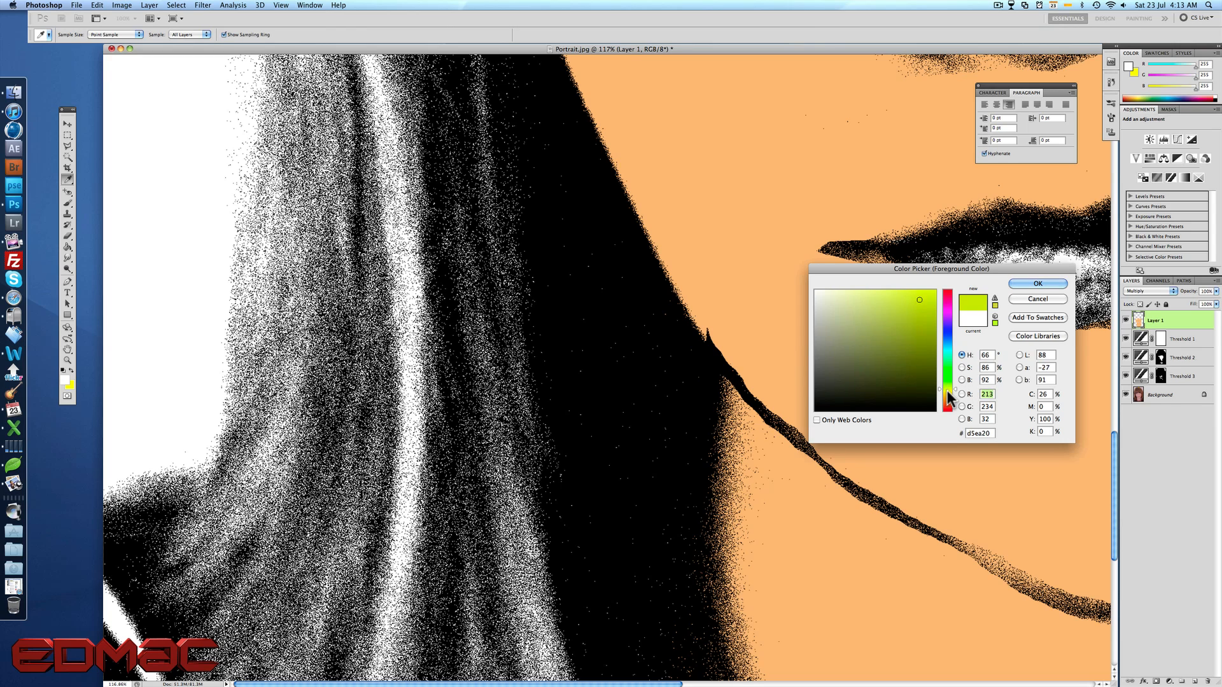
left_click_drag(948, 390, 948, 394)
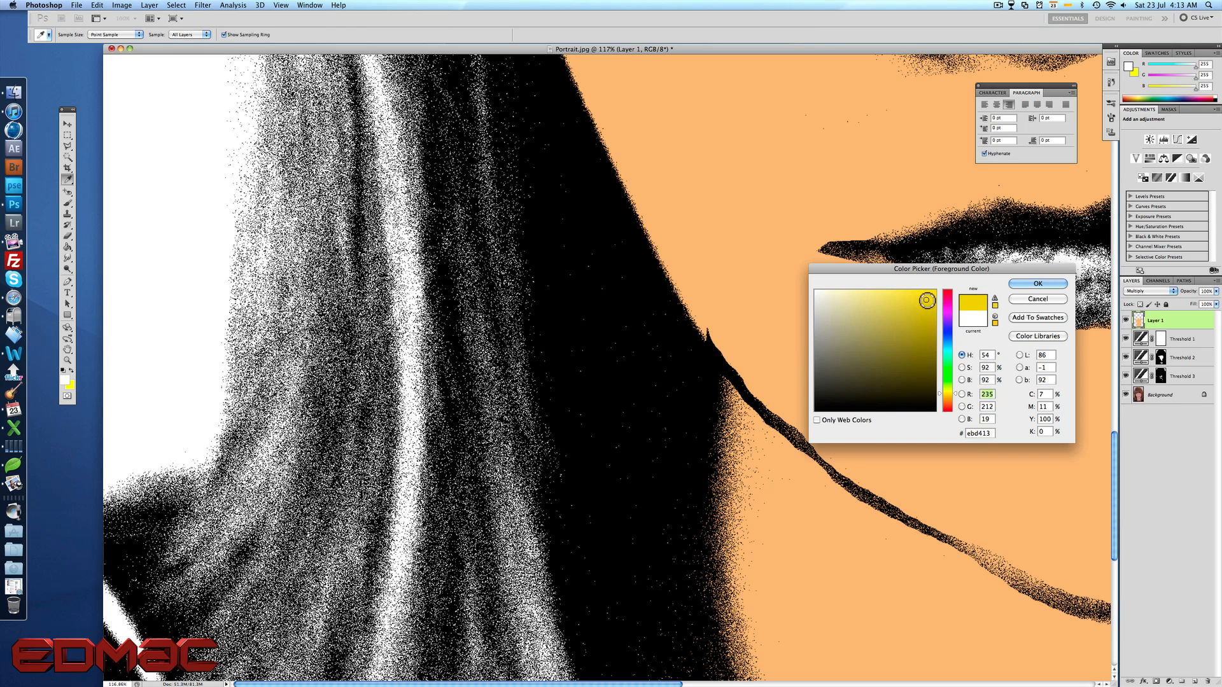
left_click_drag(927, 301, 927, 295)
left_click(1037, 283)
key("v")
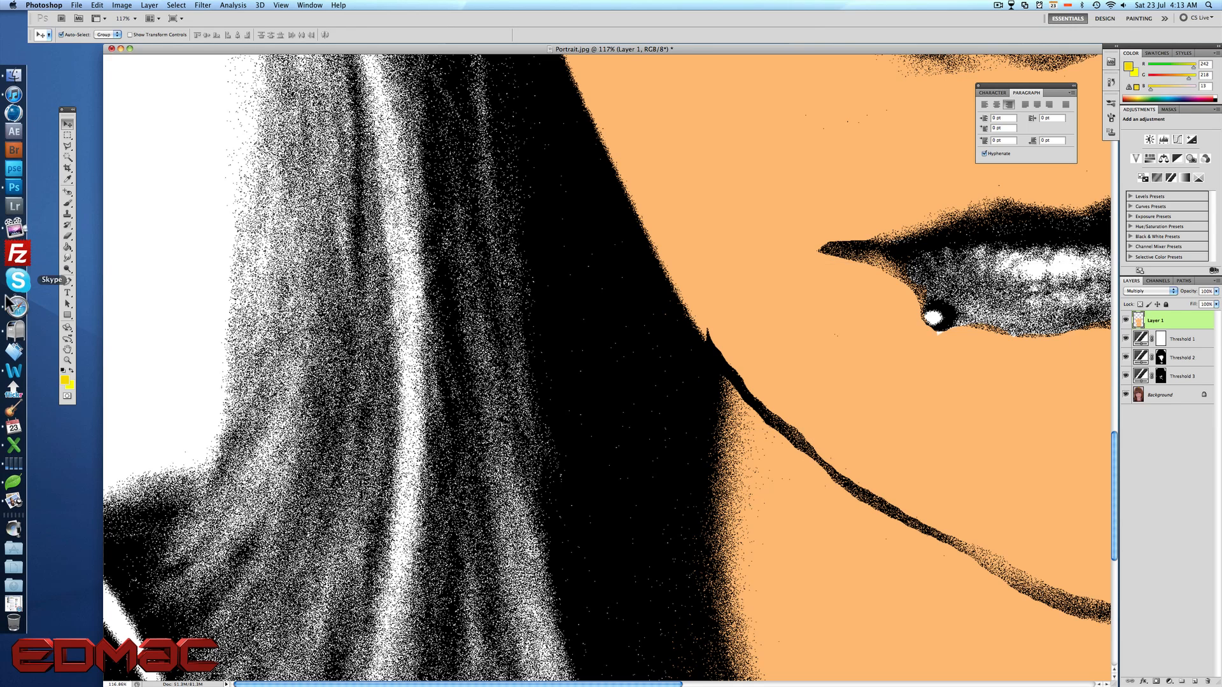
Choose the Brush tool, enlarge it to 215 px and paint yellow over the hair left of the face, from the tips to eye level.
key("super+0")
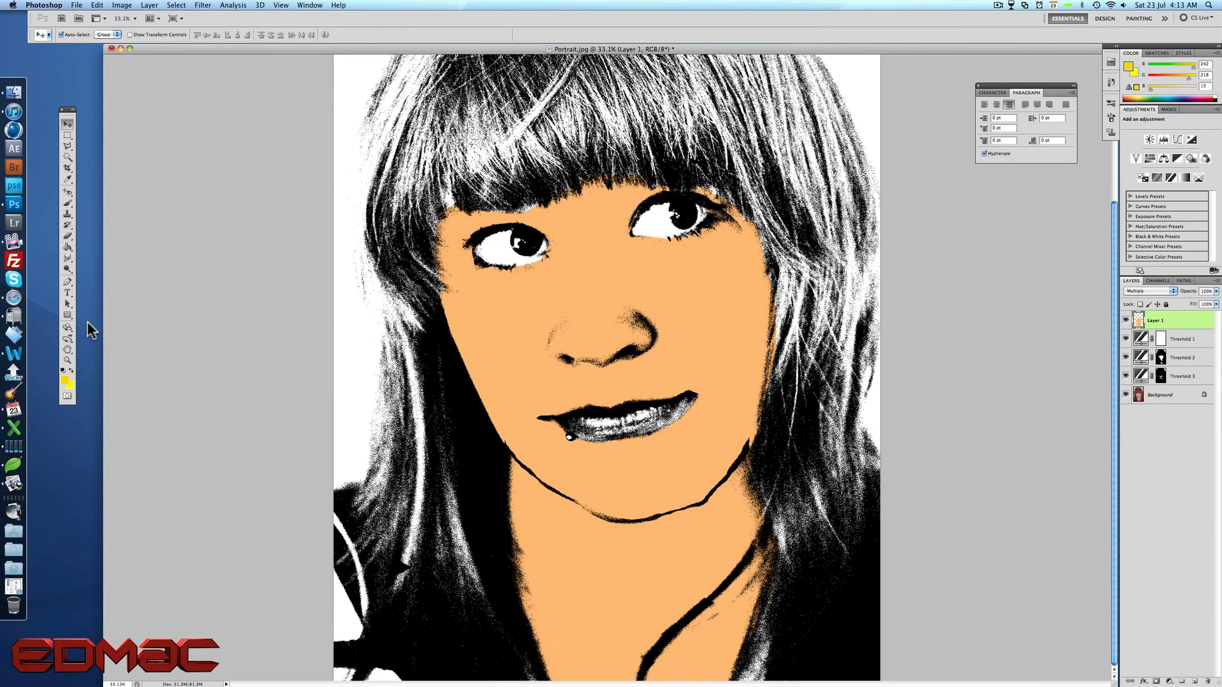
left_click(70, 204)
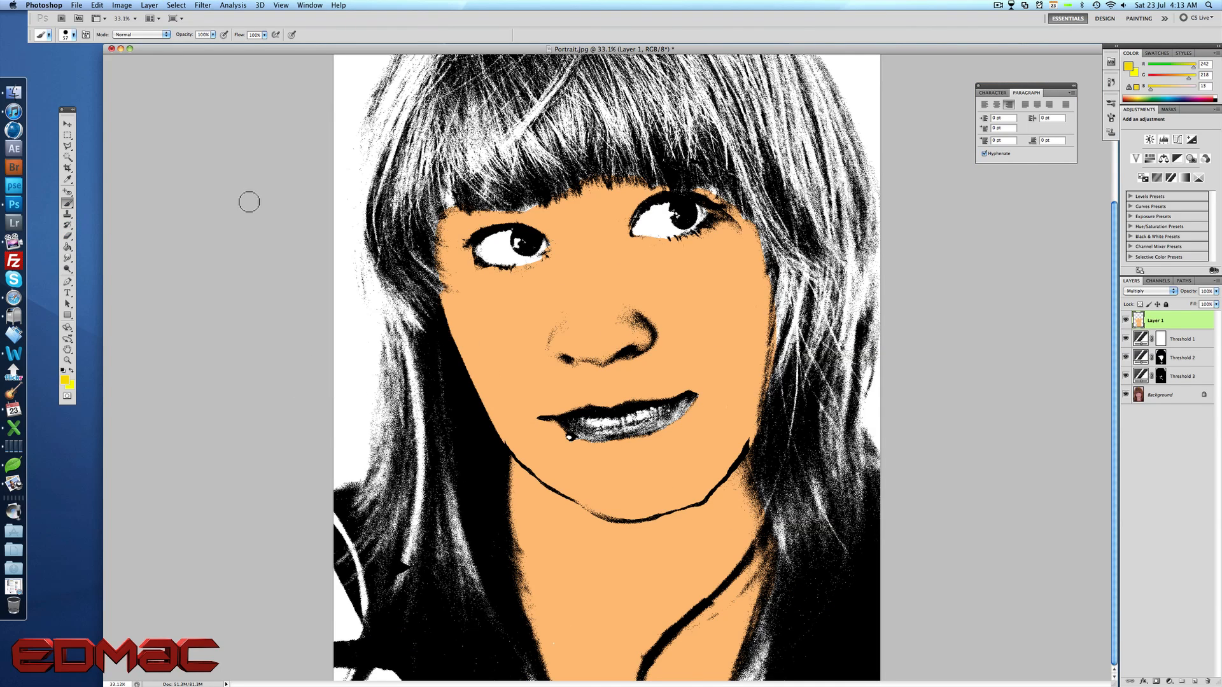
left_click(73, 35)
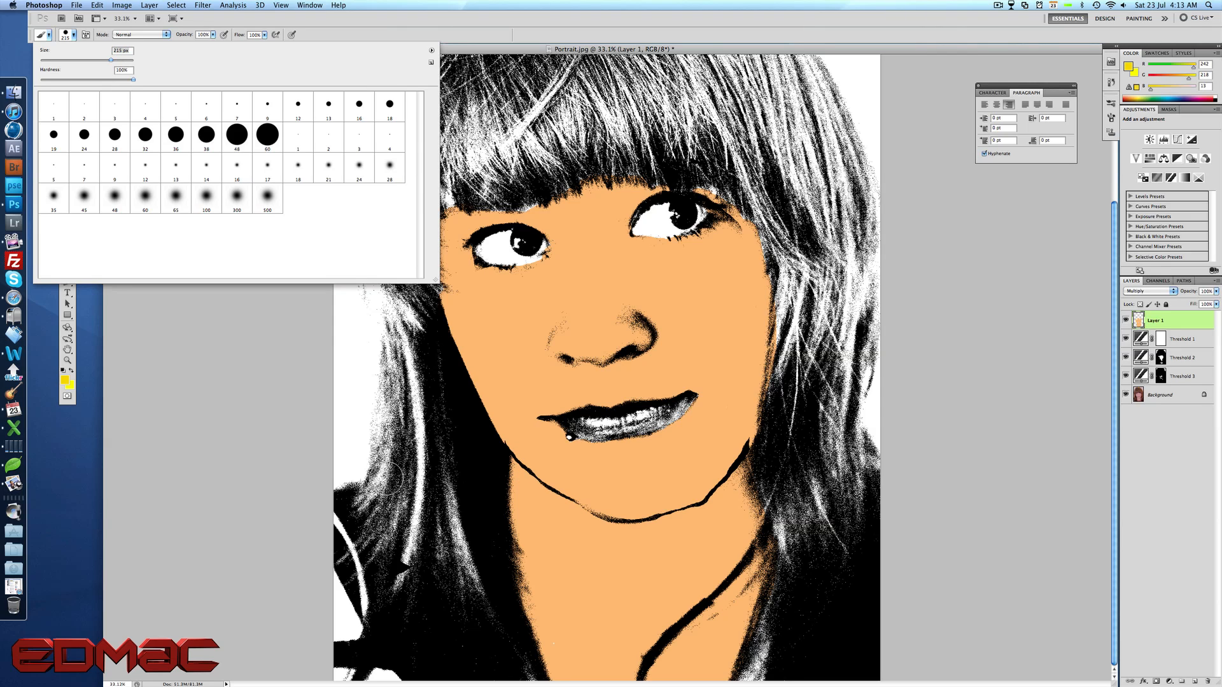
mouse_move(391, 478)
left_mouse_down()
mouse_move(368, 509)
mouse_move(387, 475)
mouse_move(393, 515)
mouse_move(346, 555)
mouse_move(368, 533)
mouse_move(377, 582)
mouse_move(364, 577)
mouse_move(393, 556)
mouse_move(401, 614)
mouse_move(437, 645)
mouse_move(444, 585)
mouse_move(465, 609)
mouse_move(477, 597)
mouse_move(528, 678)
mouse_move(472, 593)
mouse_move(425, 460)
mouse_move(443, 553)
mouse_move(421, 512)
mouse_move(411, 453)
mouse_move(442, 462)
mouse_move(467, 560)
mouse_move(434, 367)
left_mouse_up()
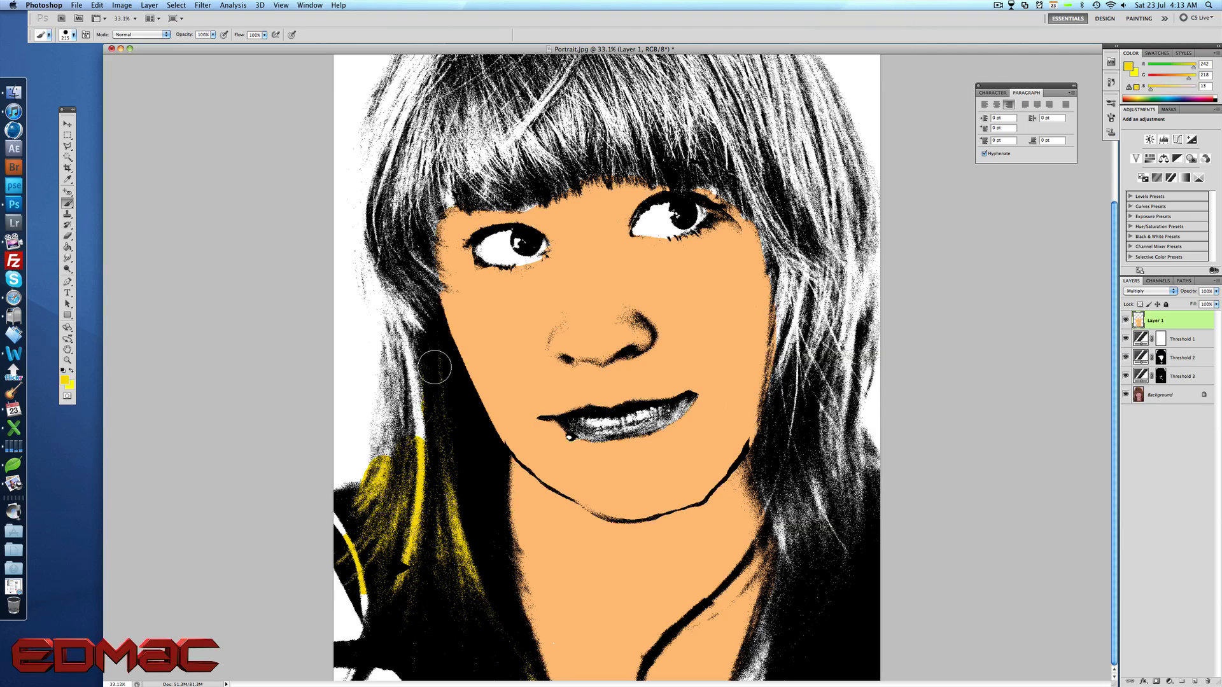
mouse_move(380, 471)
left_mouse_down()
mouse_move(397, 338)
mouse_move(368, 242)
mouse_move(388, 185)
mouse_move(365, 234)
mouse_move(397, 316)
mouse_move(373, 275)
left_mouse_up()
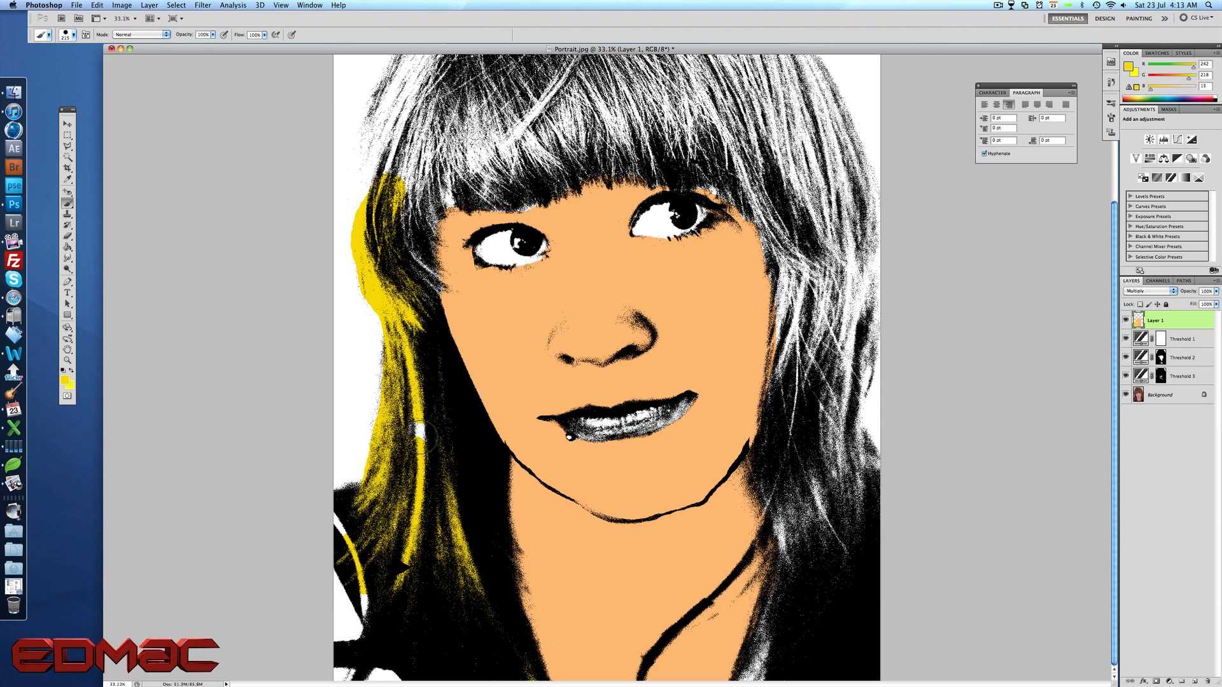
Paint yellow up the left side of the hair to the crown and over it down the right side.
scroll(431, 474, "up", 5)
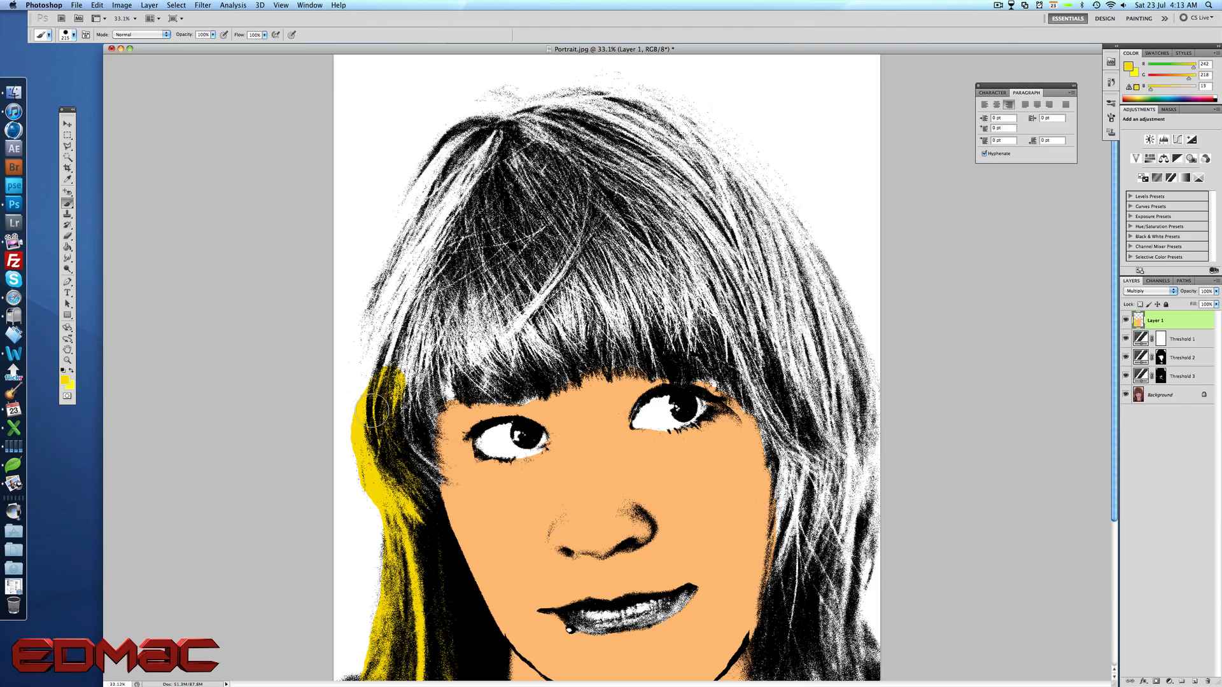
mouse_move(375, 409)
left_mouse_down()
mouse_move(371, 382)
mouse_move(417, 245)
mouse_move(453, 210)
left_mouse_up()
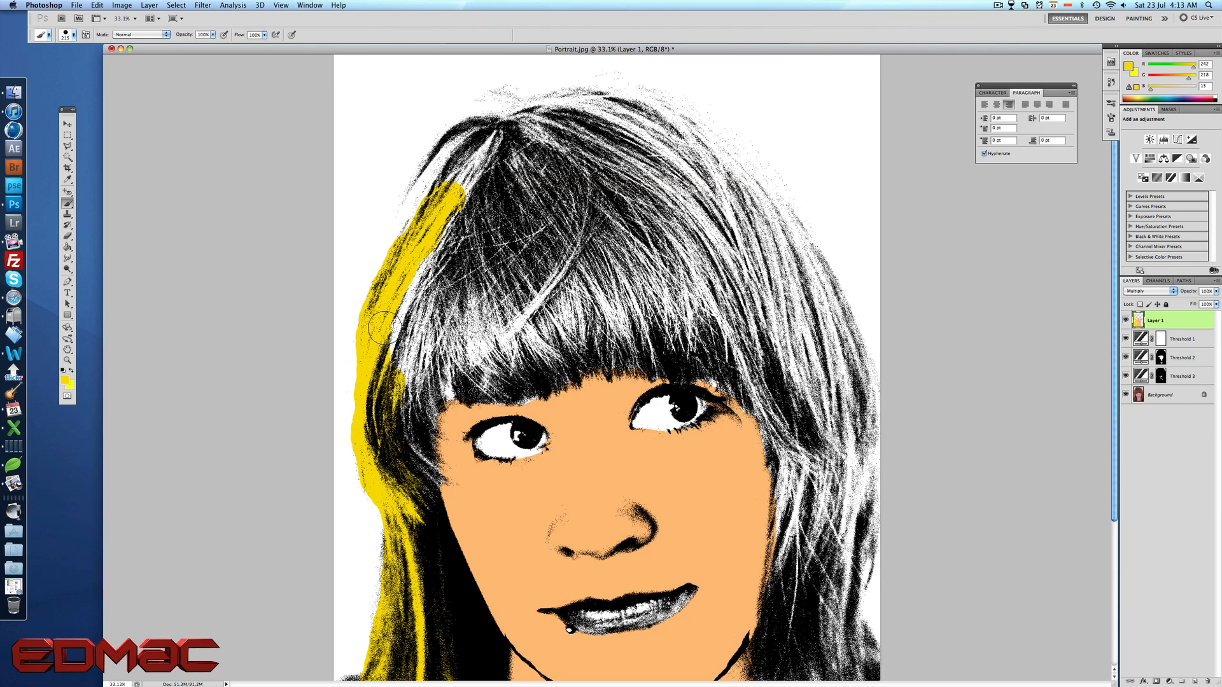
mouse_move(402, 404)
left_mouse_down()
mouse_move(438, 261)
mouse_move(389, 287)
mouse_move(409, 226)
mouse_move(503, 124)
mouse_move(569, 121)
mouse_move(445, 255)
mouse_move(487, 238)
left_mouse_up()
mouse_move(521, 185)
left_mouse_down()
mouse_move(503, 122)
mouse_move(481, 132)
mouse_move(541, 111)
mouse_move(528, 99)
mouse_move(471, 121)
left_mouse_up()
mouse_move(441, 232)
left_mouse_down()
mouse_move(496, 165)
mouse_move(627, 95)
mouse_move(712, 152)
mouse_move(662, 171)
mouse_move(605, 139)
mouse_move(659, 143)
mouse_move(751, 232)
mouse_move(814, 267)
mouse_move(708, 145)
mouse_move(776, 198)
mouse_move(821, 280)
mouse_move(840, 477)
left_mouse_up()
Paint yellow over the hair right of the face, from the outer edge down to the tips and back up beside the cheek.
scroll(840, 477, "down", 3)
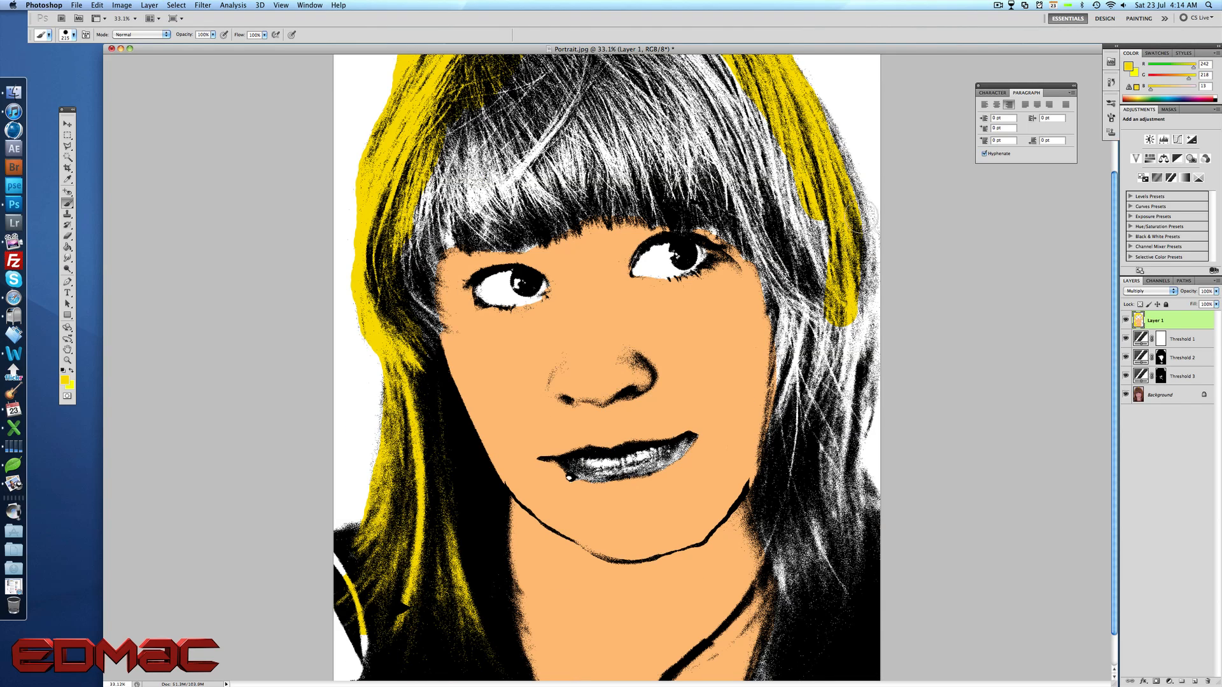
mouse_move(846, 165)
left_mouse_down()
mouse_move(862, 255)
mouse_move(840, 459)
mouse_move(868, 376)
mouse_move(872, 299)
left_mouse_up()
left_click_drag(846, 449, 869, 557)
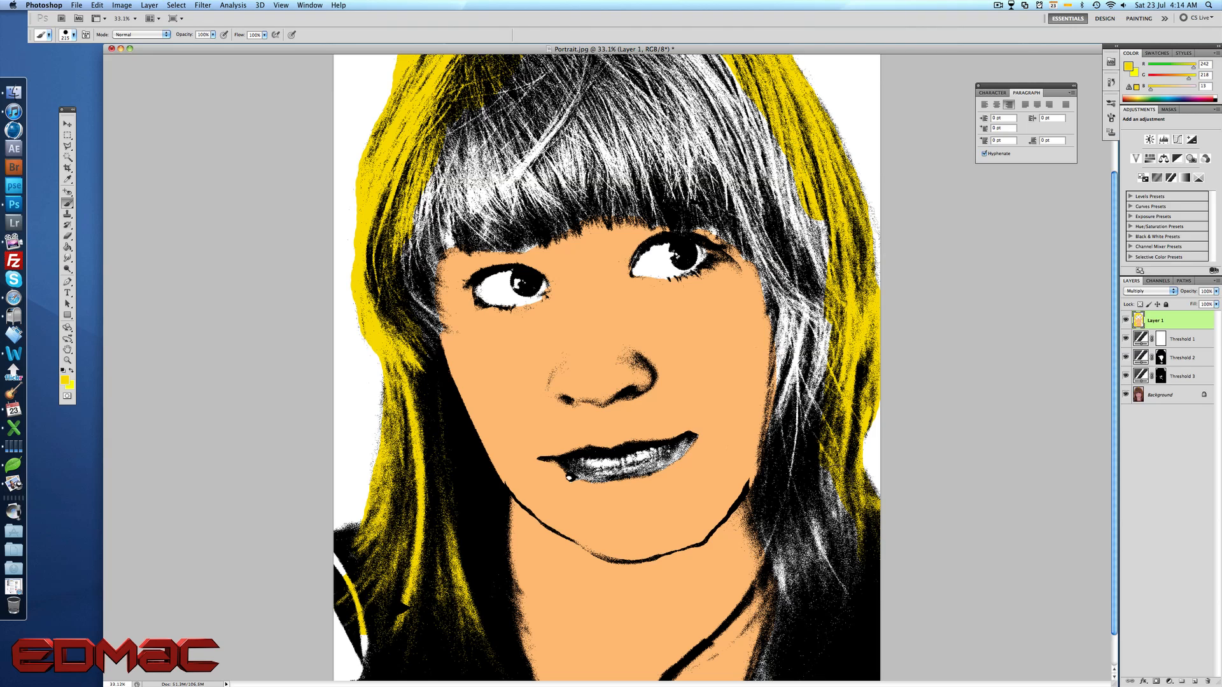
scroll(868, 557, "down", 1)
mouse_move(757, 665)
left_mouse_down()
mouse_move(780, 618)
mouse_move(757, 679)
left_mouse_up()
mouse_move(786, 597)
left_mouse_down()
mouse_move(797, 472)
mouse_move(849, 571)
mouse_move(816, 546)
mouse_move(793, 562)
mouse_move(773, 467)
mouse_move(808, 296)
mouse_move(792, 277)
mouse_move(789, 395)
mouse_move(810, 281)
left_mouse_up()
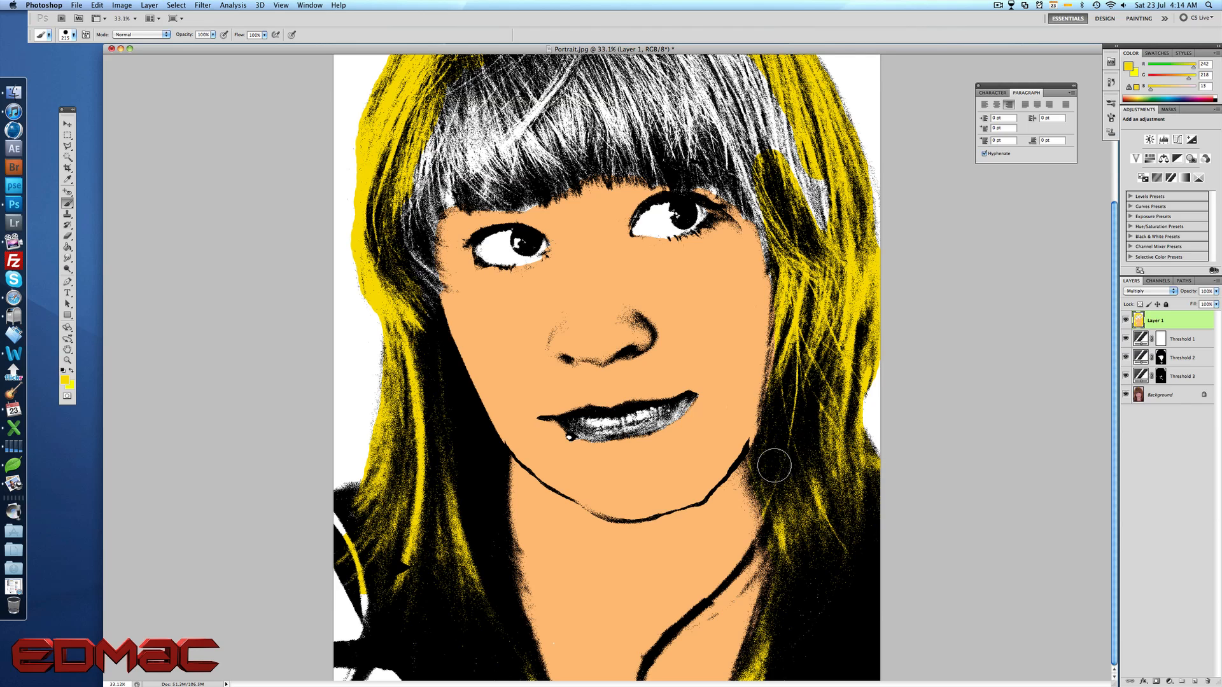
Paint yellow over the remaining white hair on the top of the head and the fringe.
scroll(774, 466, "up", 5)
mouse_move(708, 367)
left_mouse_down()
mouse_move(759, 395)
mouse_move(779, 461)
mouse_move(781, 404)
mouse_move(758, 382)
mouse_move(752, 398)
mouse_move(715, 361)
mouse_move(778, 380)
mouse_move(611, 149)
left_mouse_up()
mouse_move(732, 287)
left_mouse_down()
mouse_move(687, 344)
mouse_move(694, 362)
mouse_move(569, 361)
mouse_move(531, 383)
mouse_move(460, 389)
mouse_move(432, 420)
mouse_move(423, 478)
mouse_move(411, 439)
mouse_move(446, 331)
mouse_move(500, 350)
mouse_move(519, 384)
mouse_move(637, 315)
mouse_move(616, 334)
left_mouse_up()
mouse_move(731, 273)
left_mouse_down()
mouse_move(503, 302)
mouse_move(537, 324)
mouse_move(462, 247)
mouse_move(570, 210)
mouse_move(620, 245)
mouse_move(518, 280)
mouse_move(712, 274)
mouse_move(682, 242)
left_mouse_up()
scroll(675, 243, "down", 5)
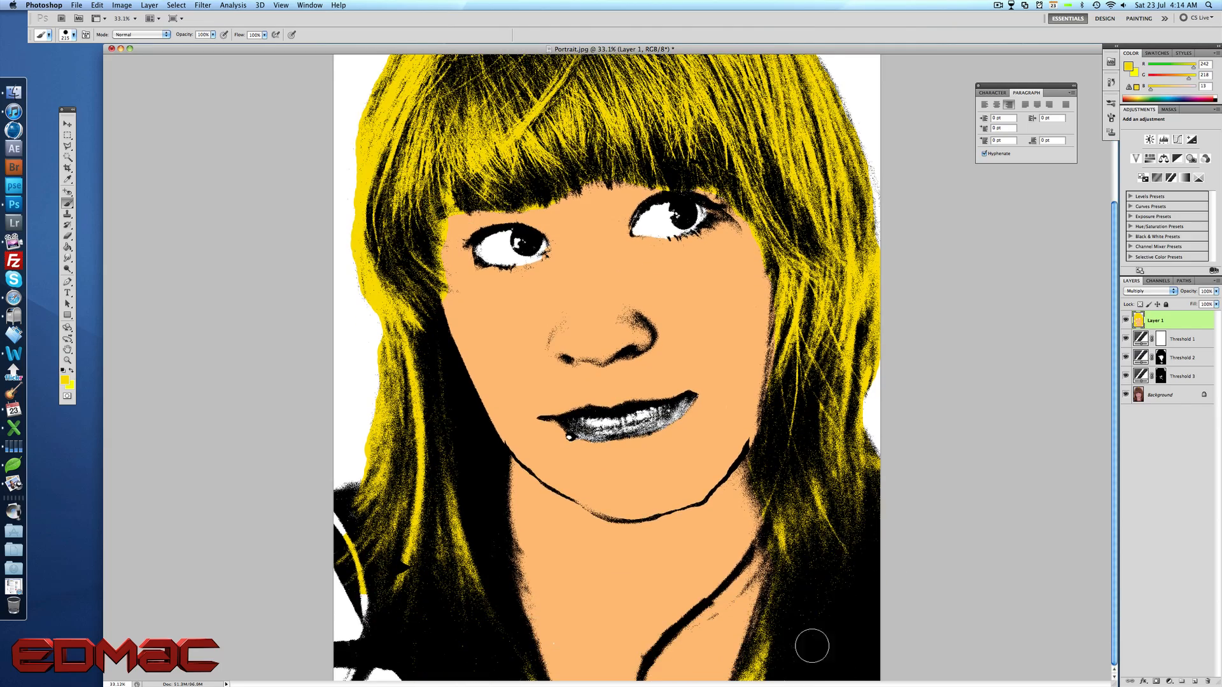
scroll(806, 502, "up", 5)
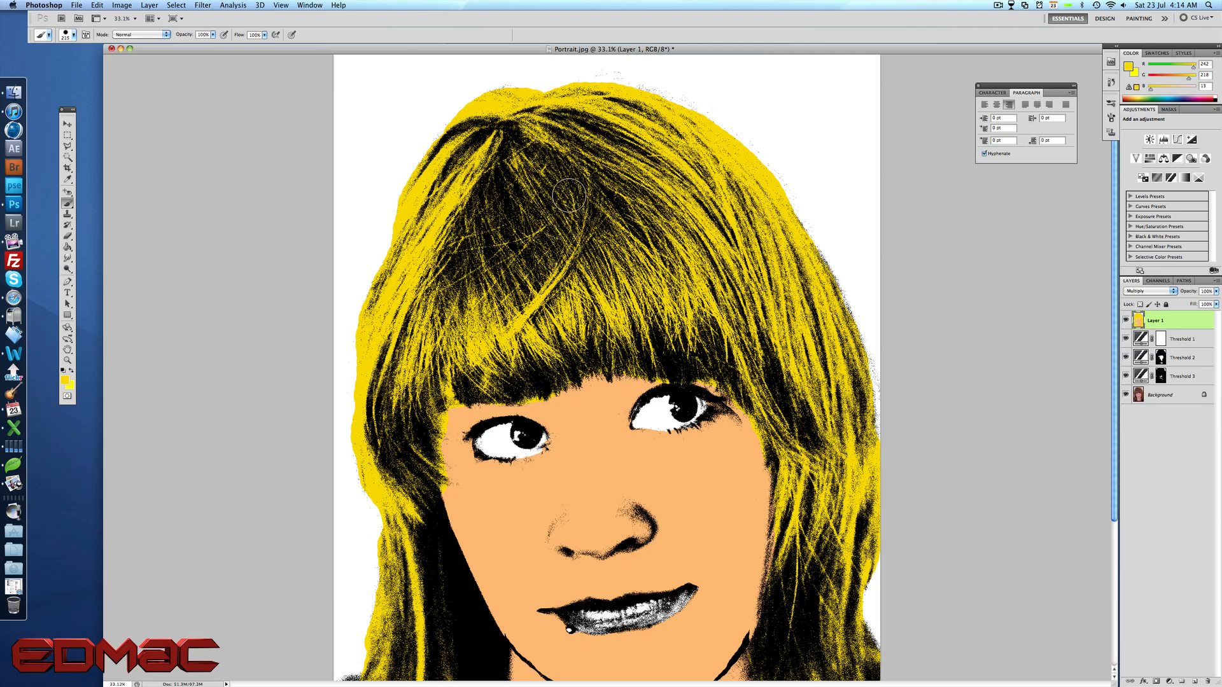
scroll(568, 195, "down", 5)
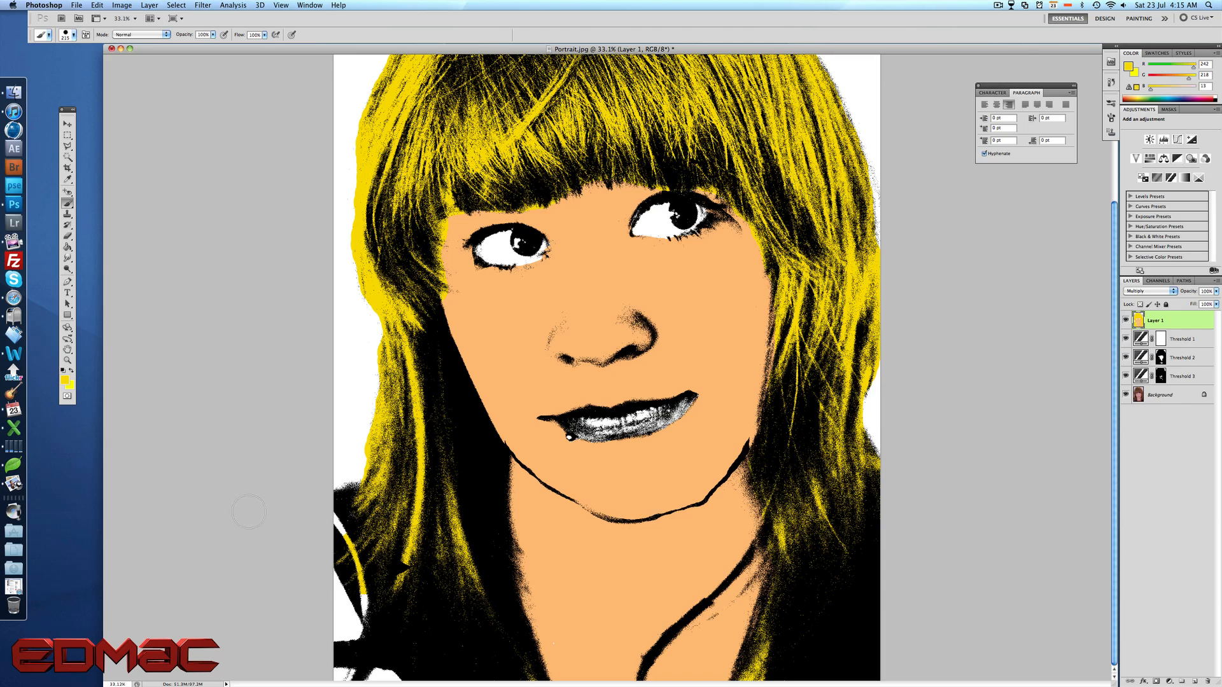
scroll(334, 529, "up", 2)
scroll(336, 530, "down", 2)
scroll(388, 655, "up", 3)
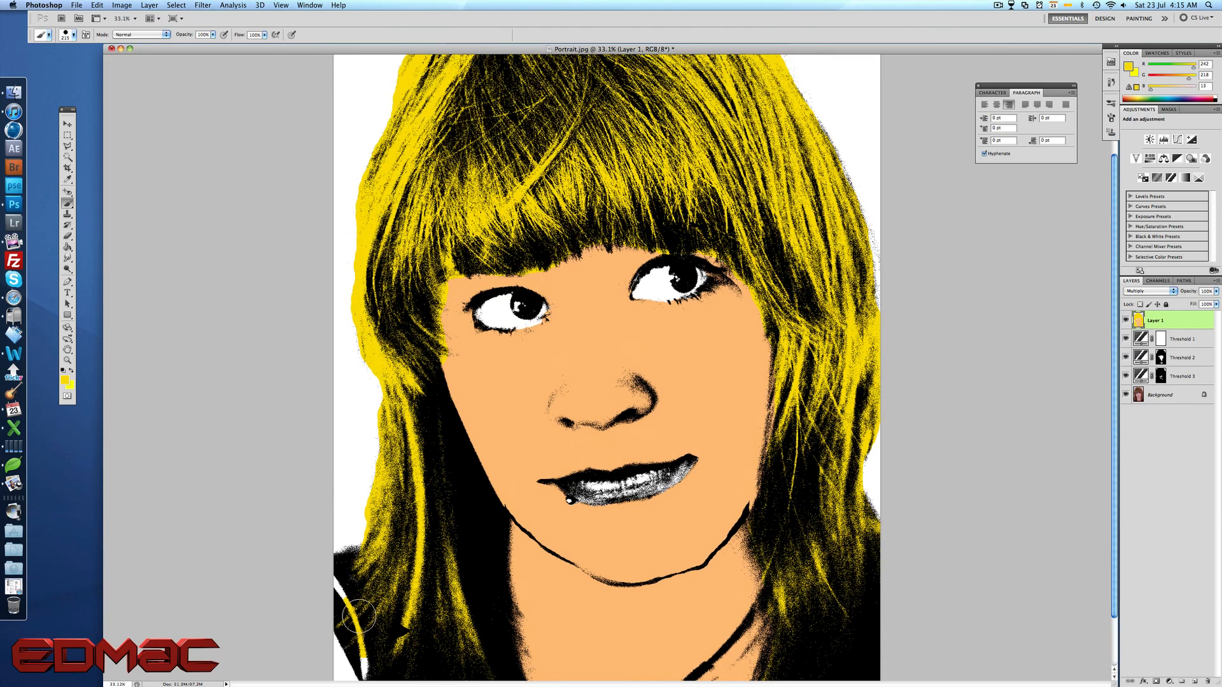
Set the foreground colour to bright blue (#00c4fc) and brush it over the white clothing areas at the portrait's lower left.
left_click(64, 380)
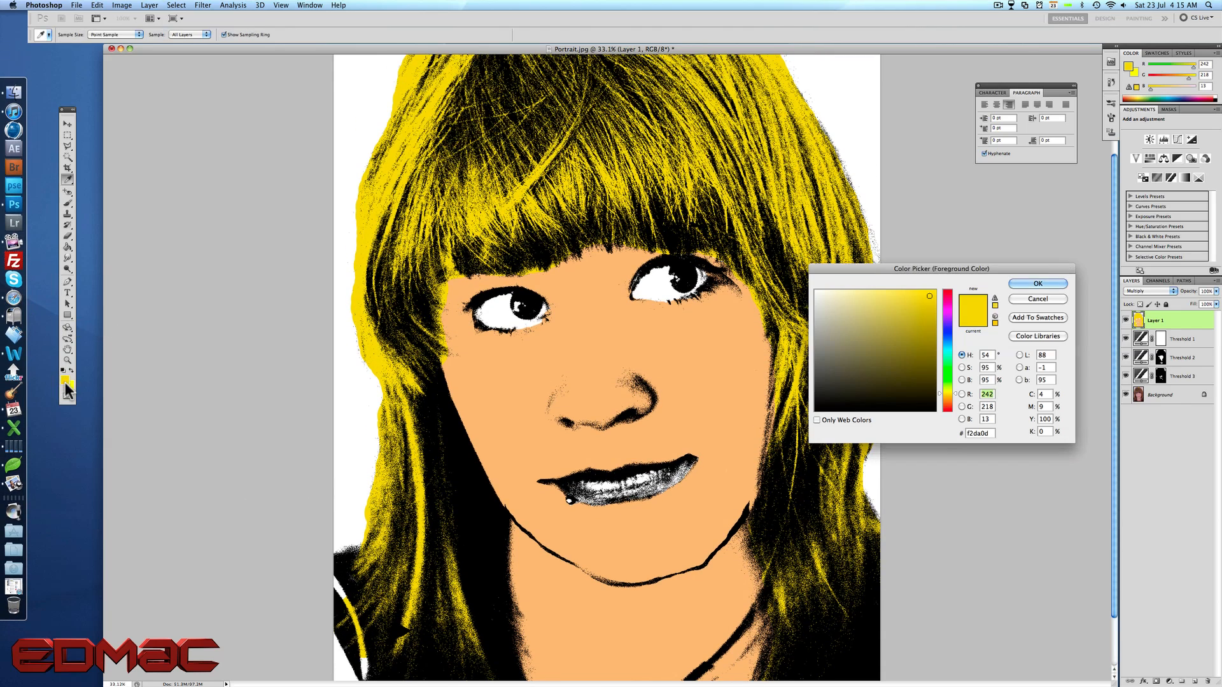
left_click(948, 343)
left_click_drag(948, 345, 935, 290)
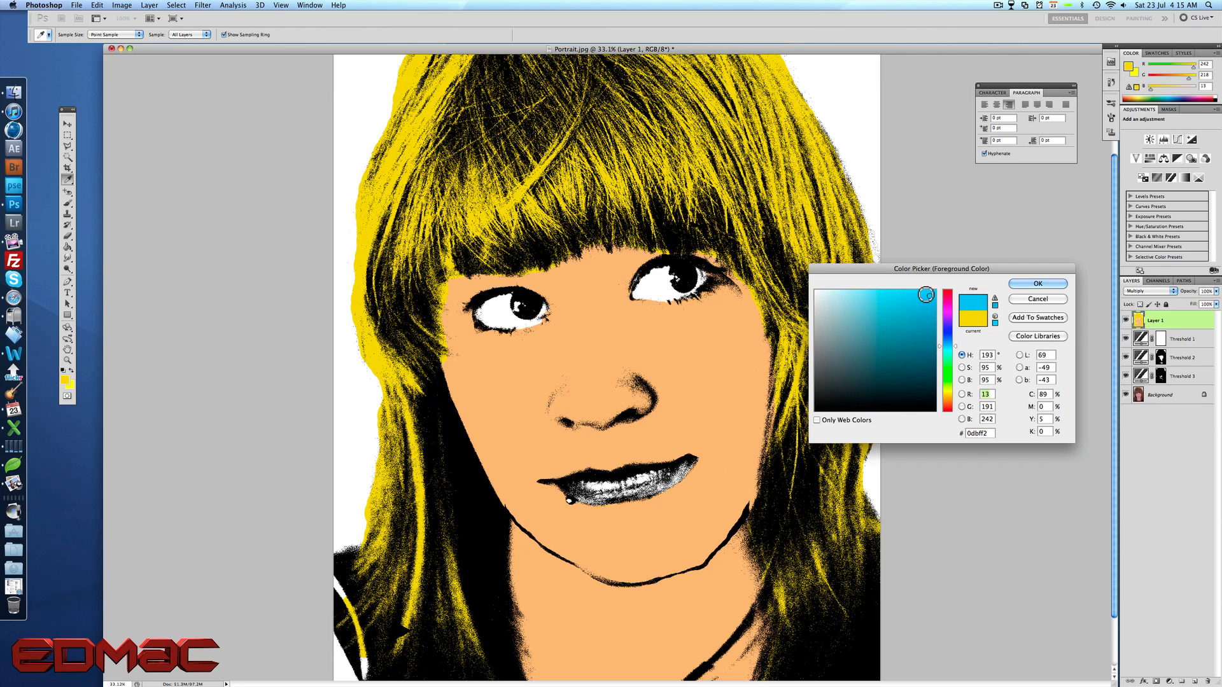
left_click(1024, 283)
key("b")
scroll(446, 407, "down", 3)
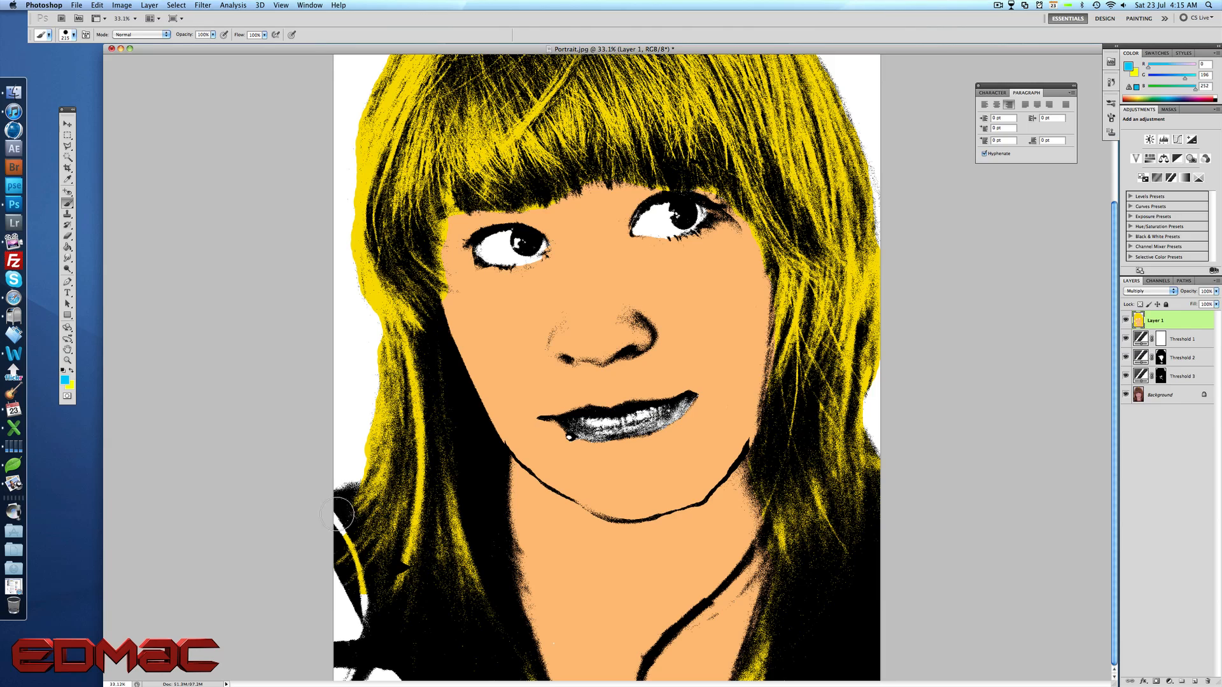
mouse_move(333, 524)
left_mouse_down()
mouse_move(366, 610)
mouse_move(347, 674)
mouse_move(397, 664)
left_mouse_up()
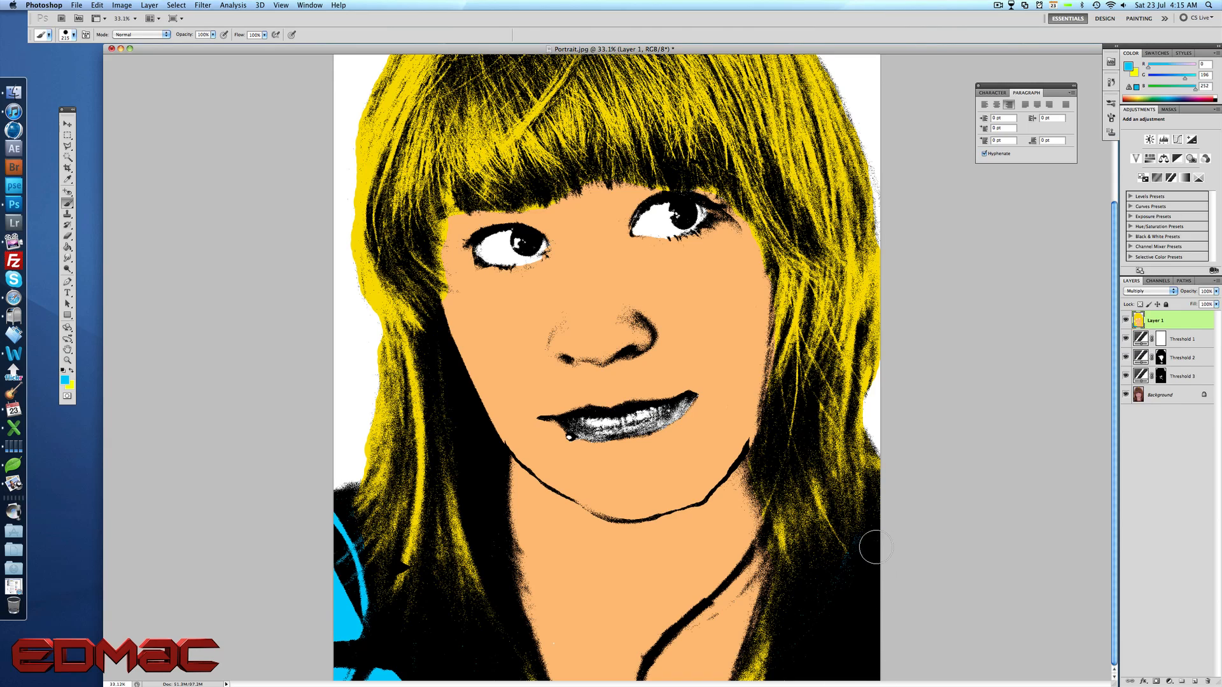
Focus on the lips and set the foreground colour to pure red (#ff0000).
scroll(840, 595, "up", 5)
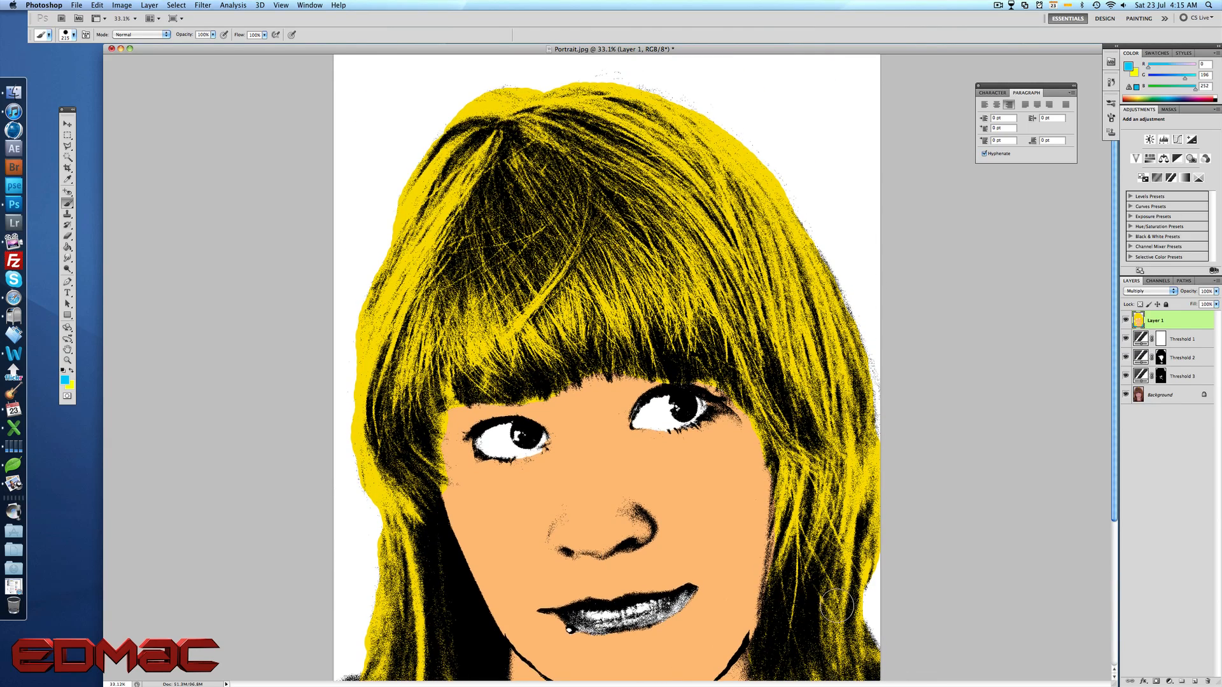
scroll(833, 605, "down", 5)
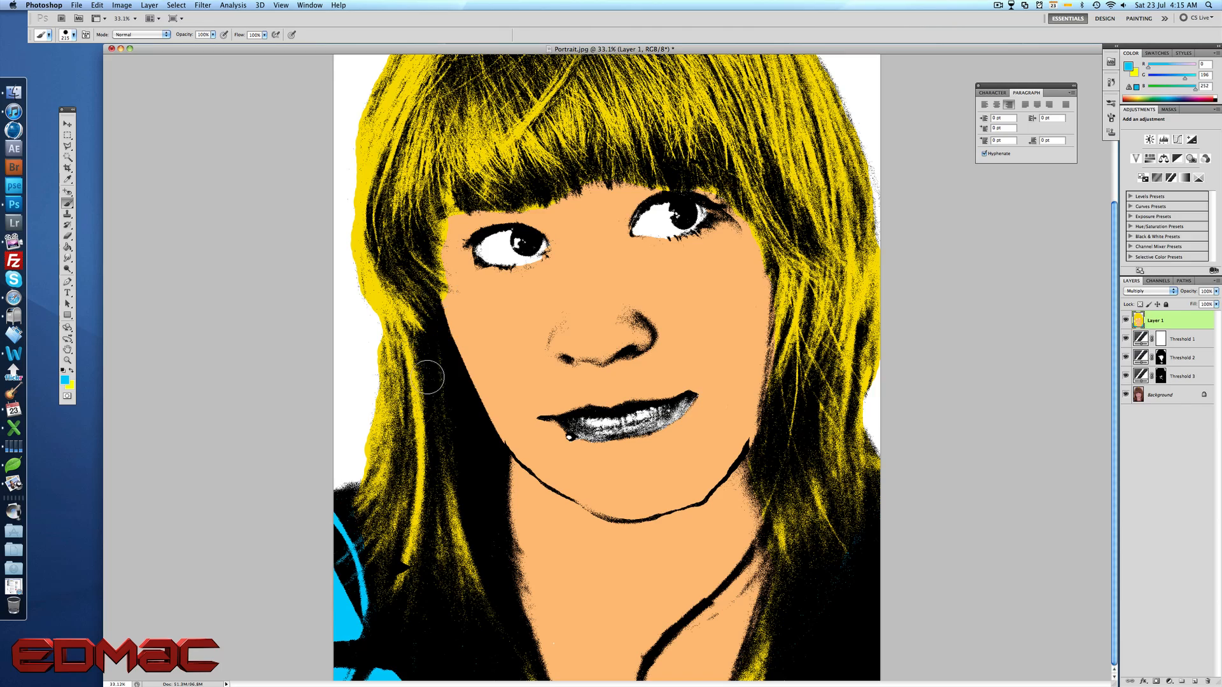
left_click(66, 360)
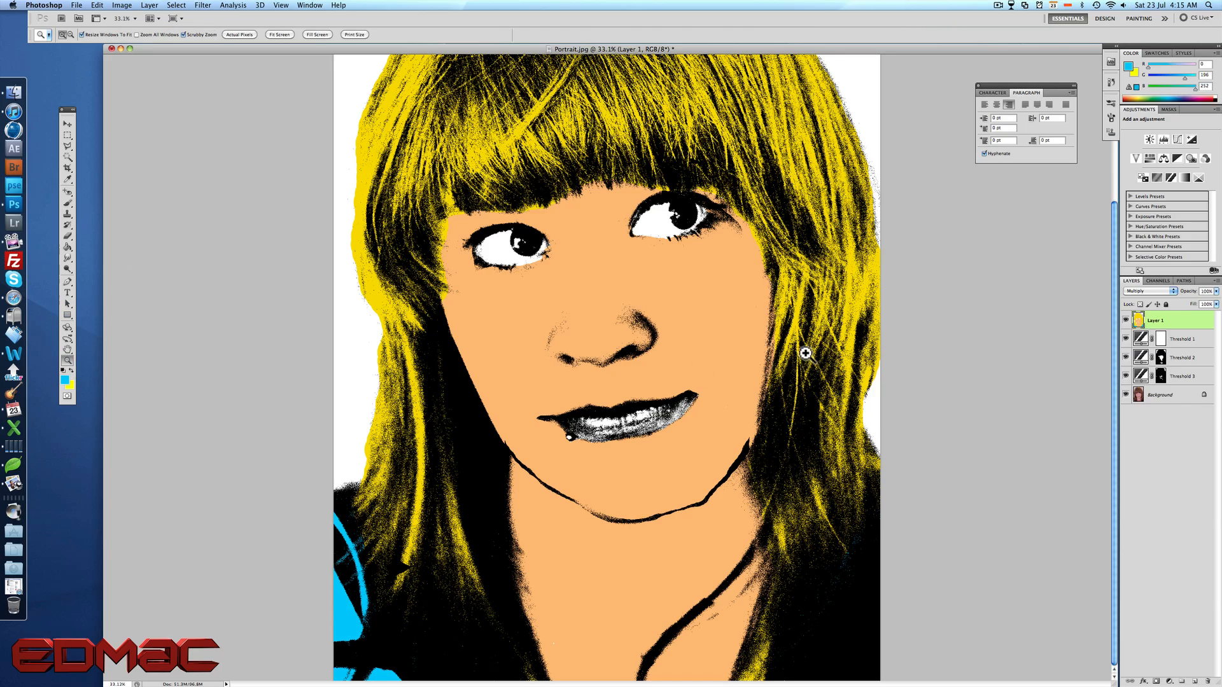
left_click(618, 431)
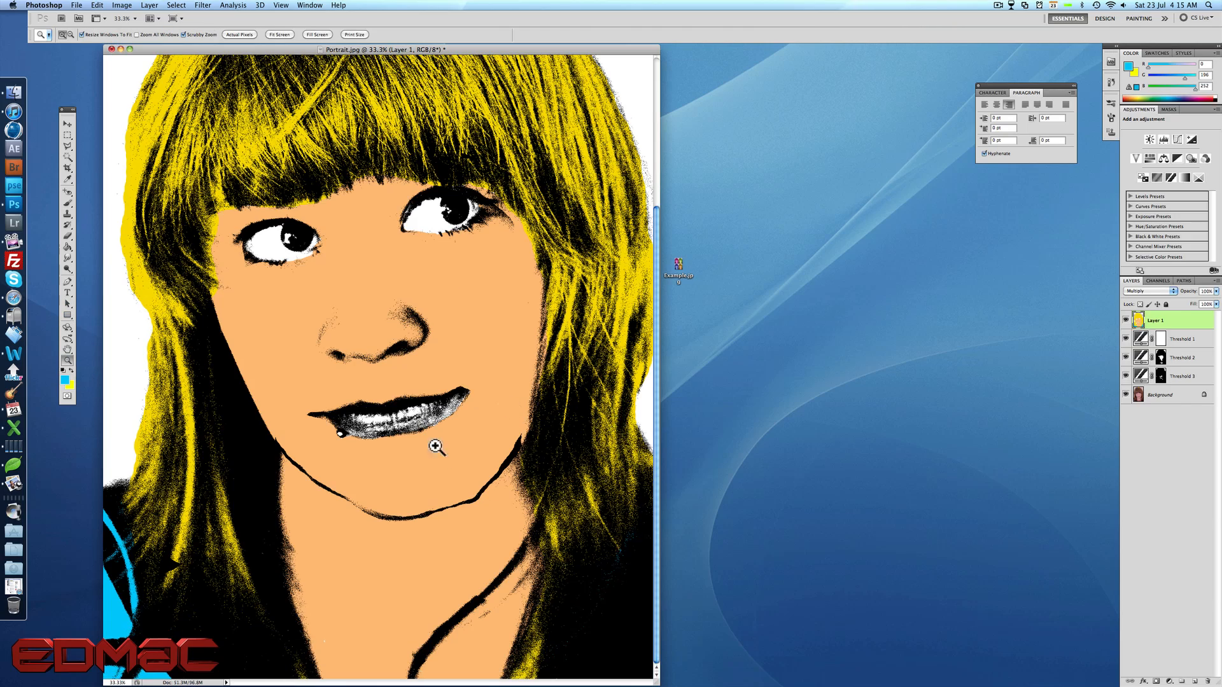
left_click(391, 422)
left_click(540, 368)
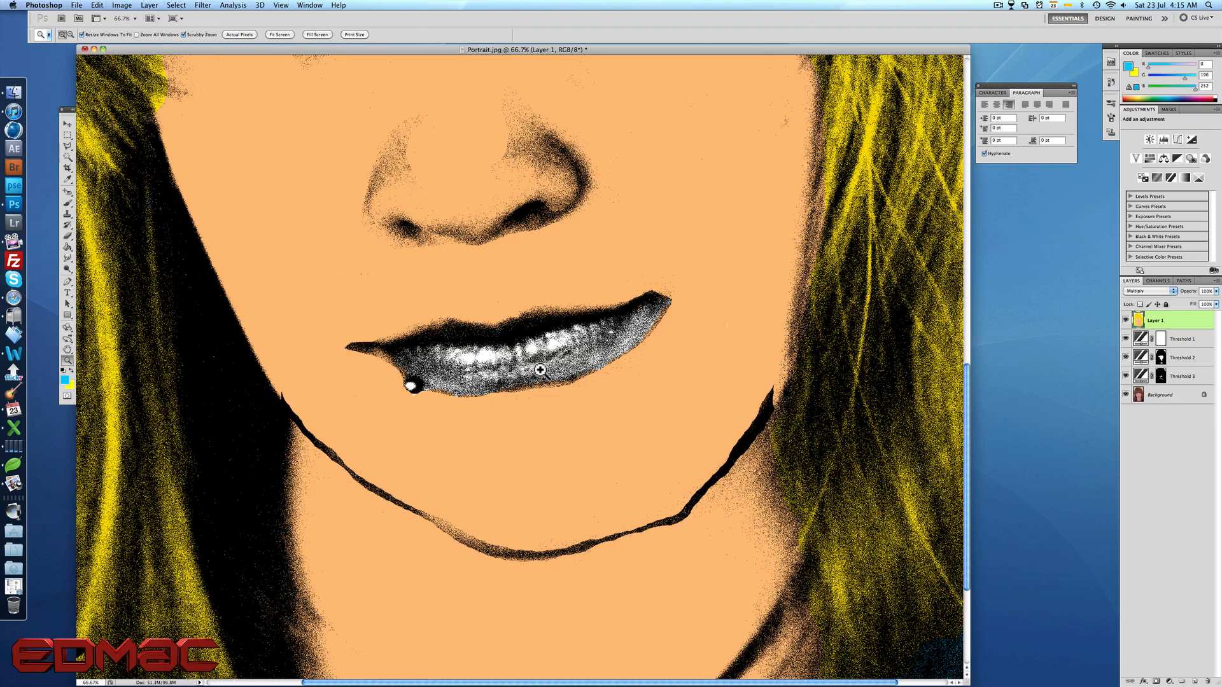
left_click(518, 345)
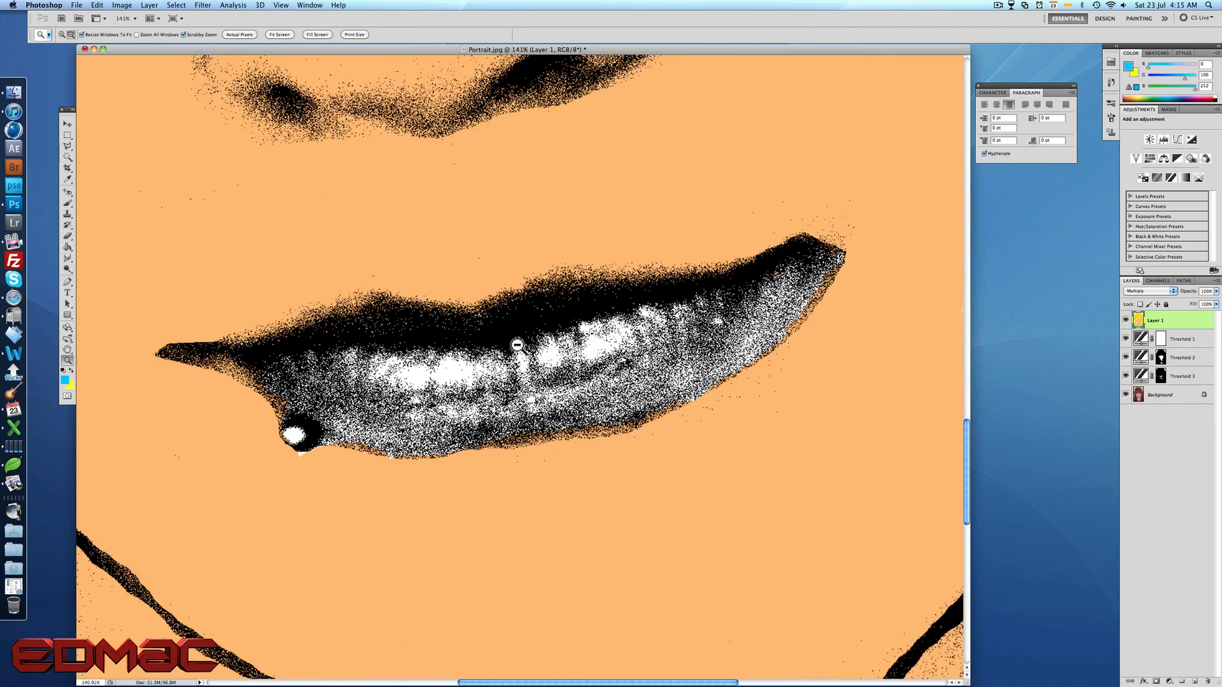
left_click_drag(518, 345, 507, 344)
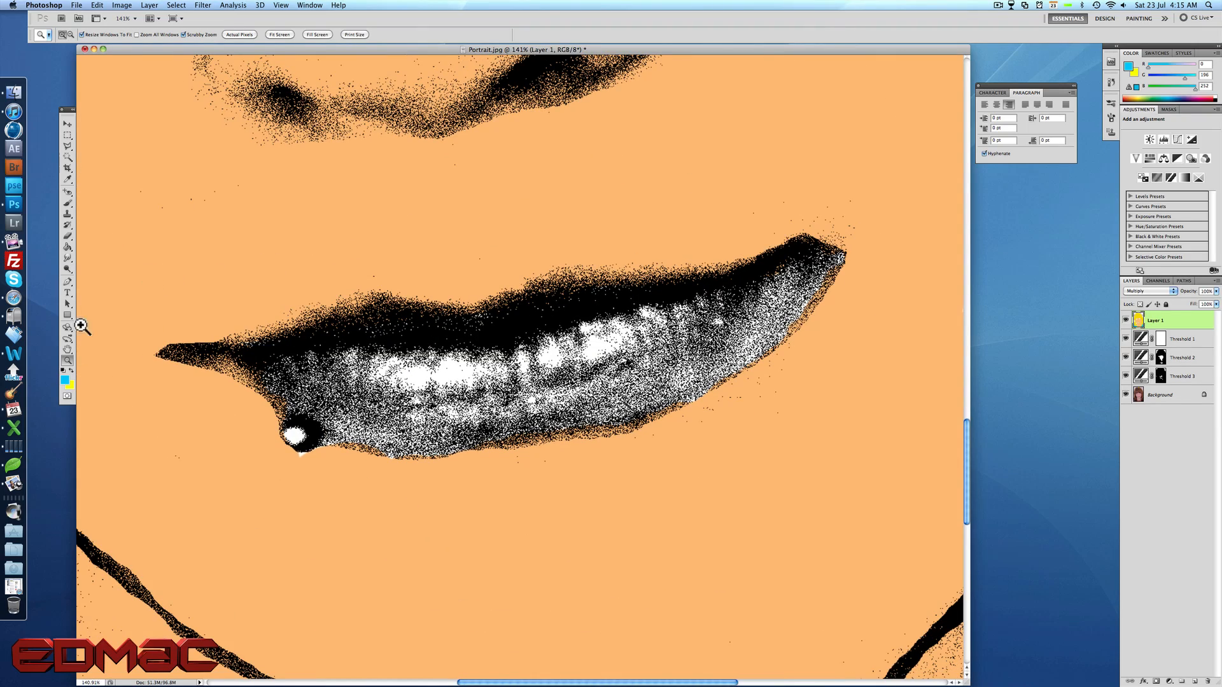
left_click(66, 381)
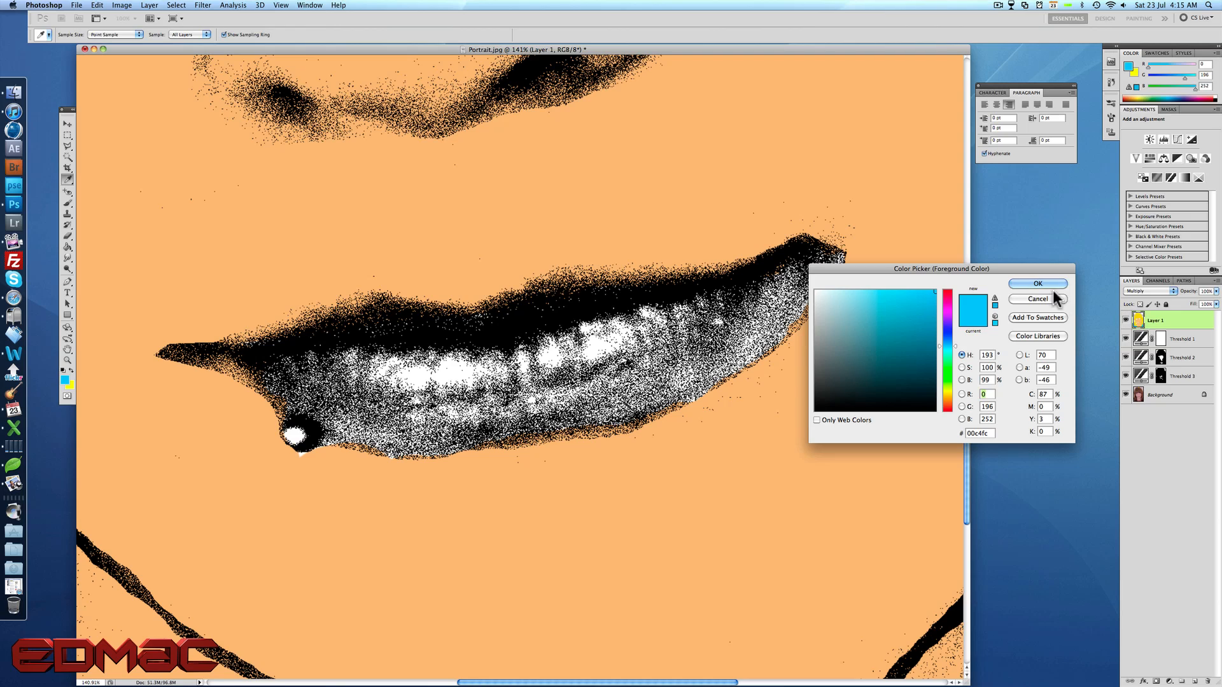
left_click_drag(950, 321, 942, 287)
left_click(912, 284)
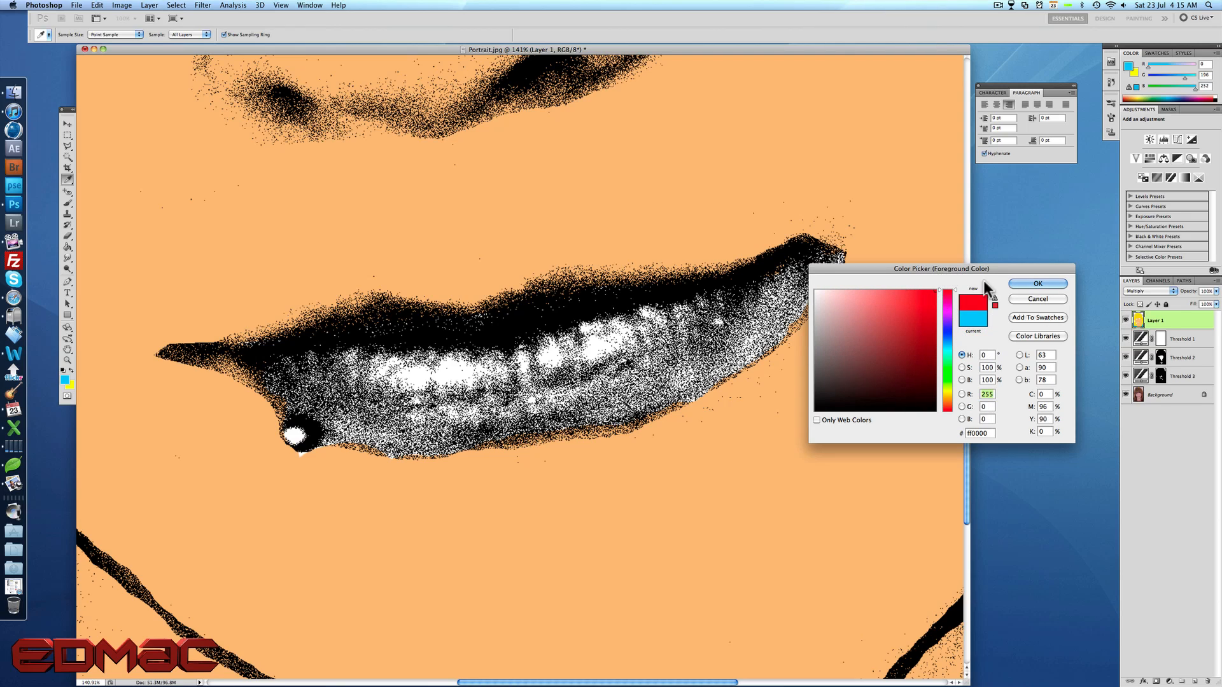
left_click(1037, 284)
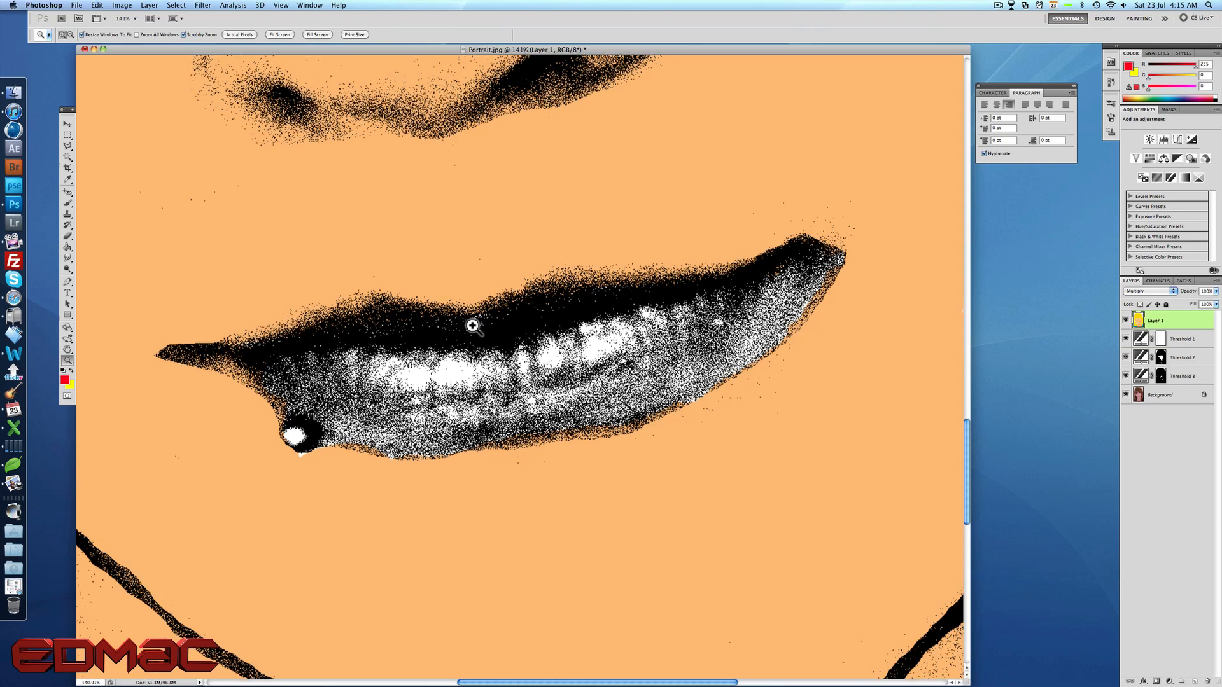
Choose the Brush tool at 94 px and paint red over the upper and lower lips, leaving the piercing white.
scroll(473, 325, "up", 5)
scroll(474, 327, "up", 10)
scroll(474, 327, "down", 8)
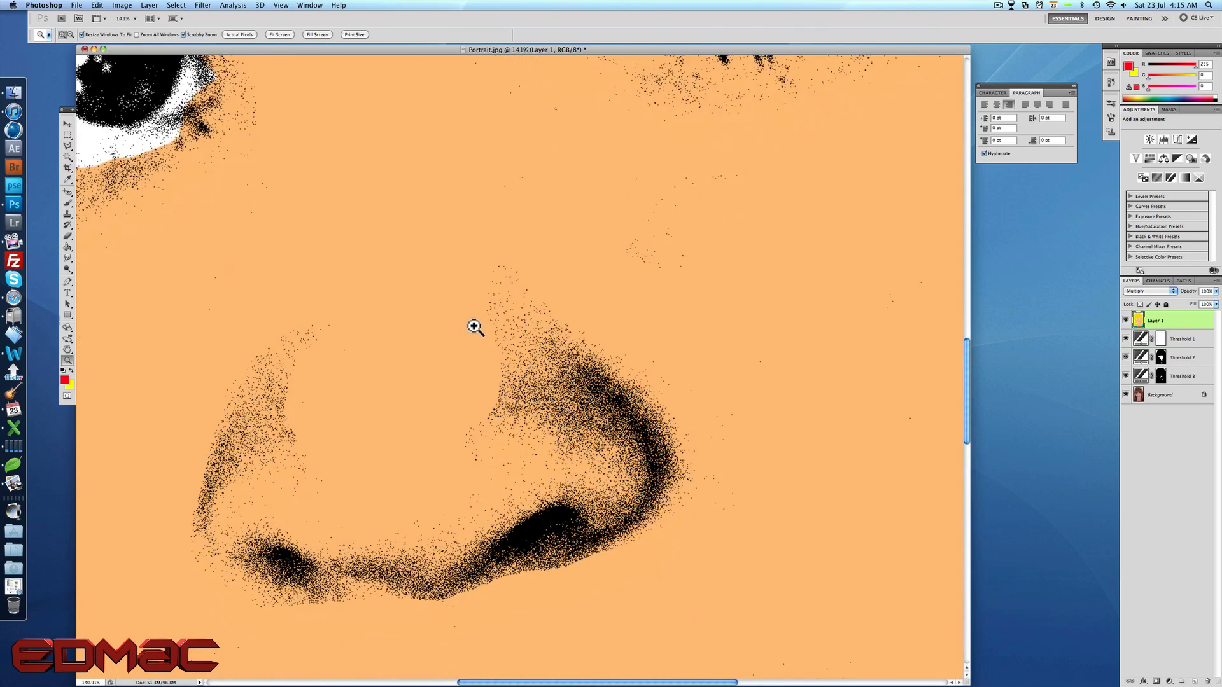
scroll(473, 326, "down", 12)
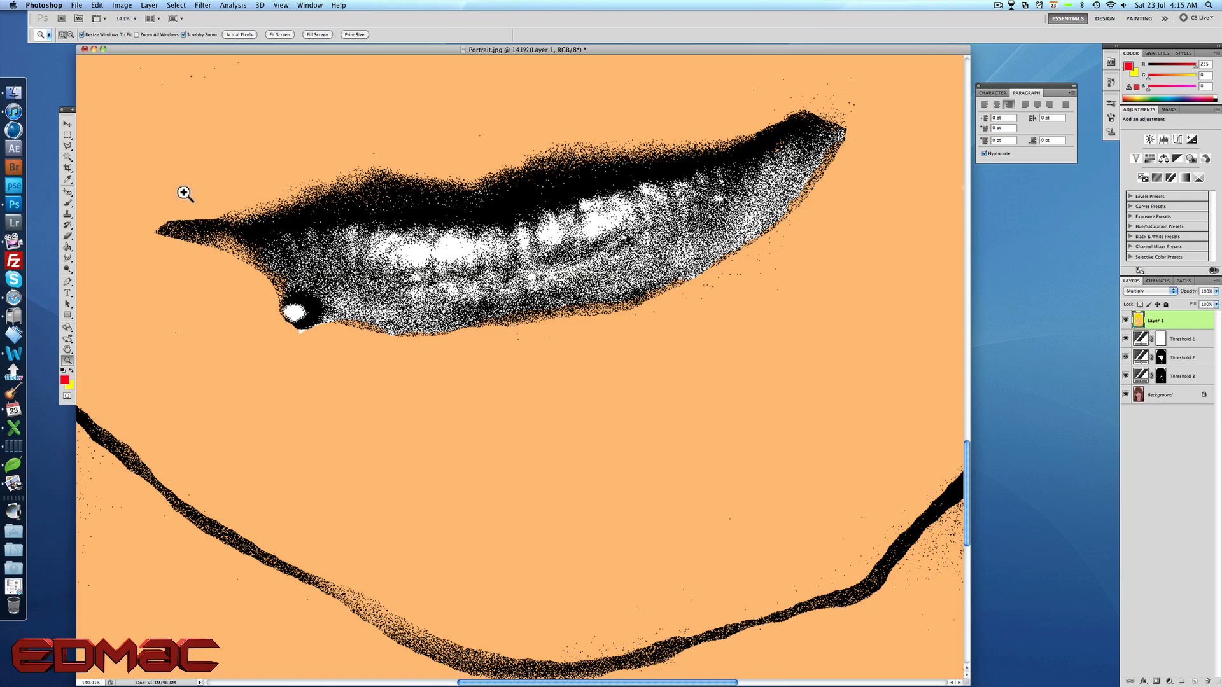
left_click(66, 203)
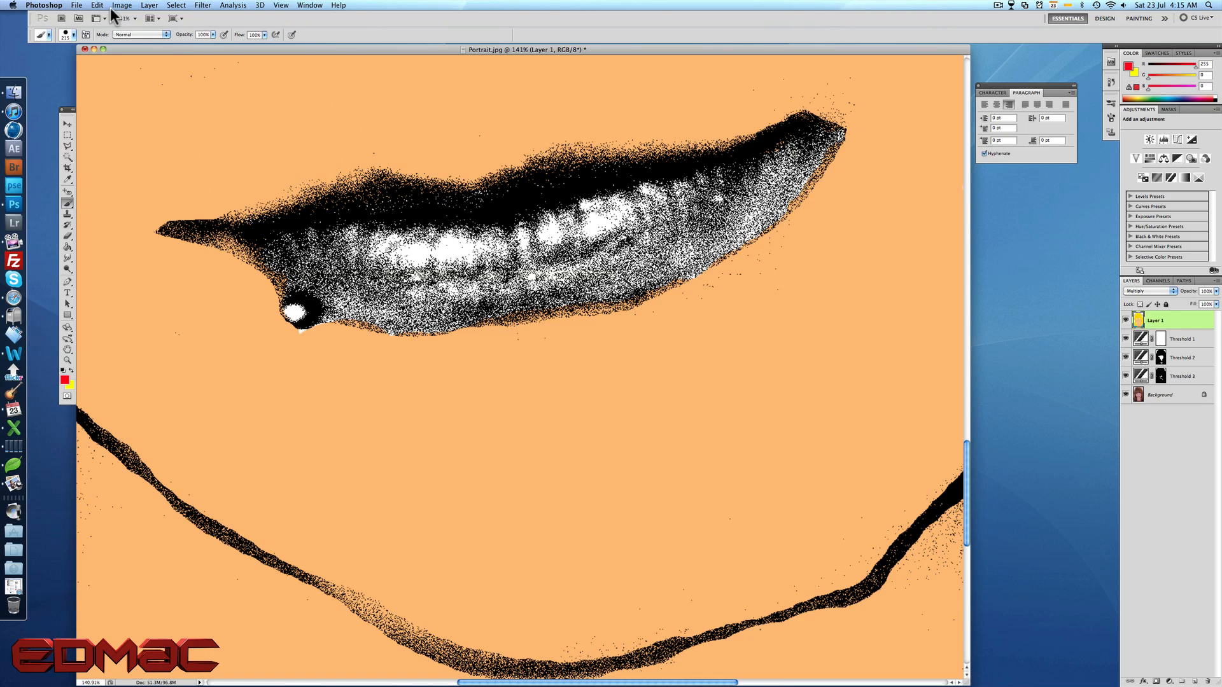
left_click(74, 35)
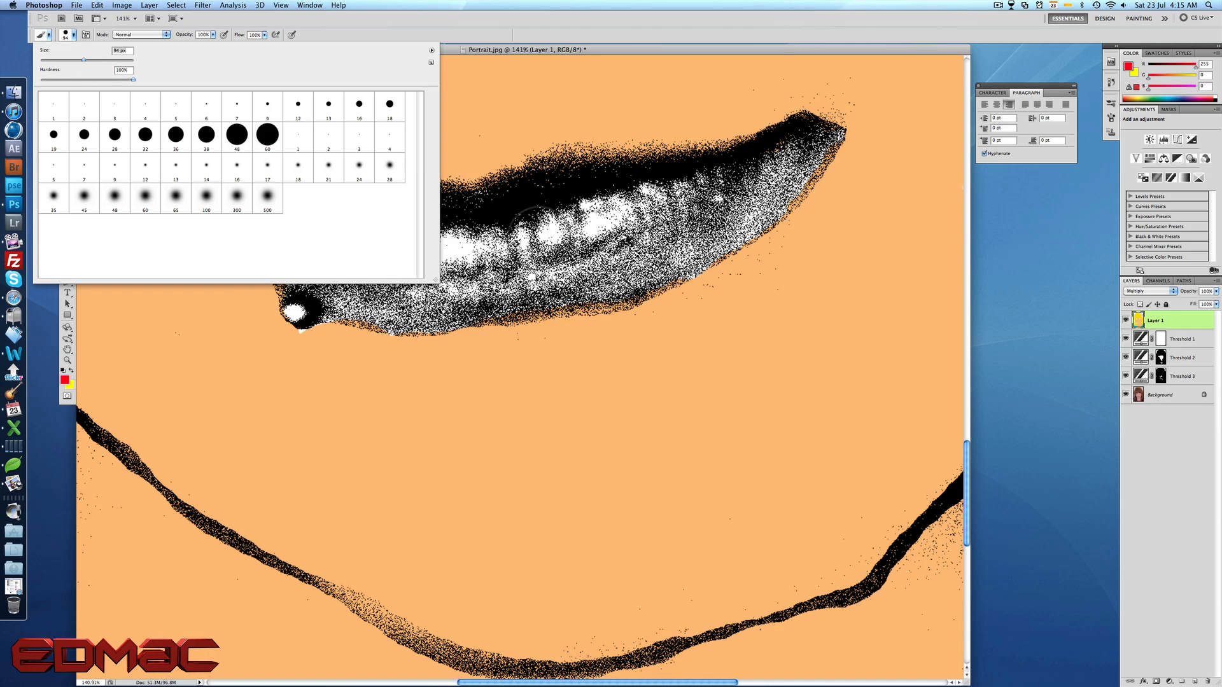
left_click(494, 225)
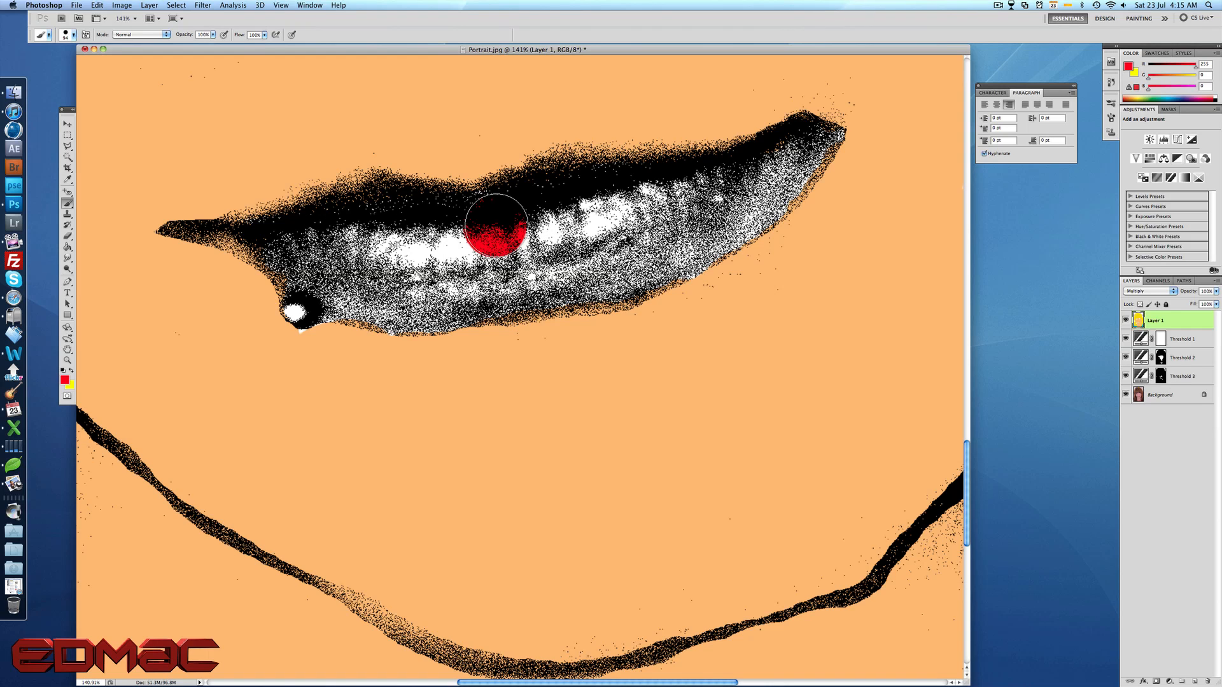
mouse_move(495, 226)
left_mouse_down()
mouse_move(485, 233)
mouse_move(509, 211)
mouse_move(594, 199)
mouse_move(490, 204)
mouse_move(573, 185)
mouse_move(681, 187)
mouse_move(543, 183)
mouse_move(758, 163)
mouse_move(807, 137)
mouse_move(687, 246)
mouse_move(547, 273)
left_mouse_up()
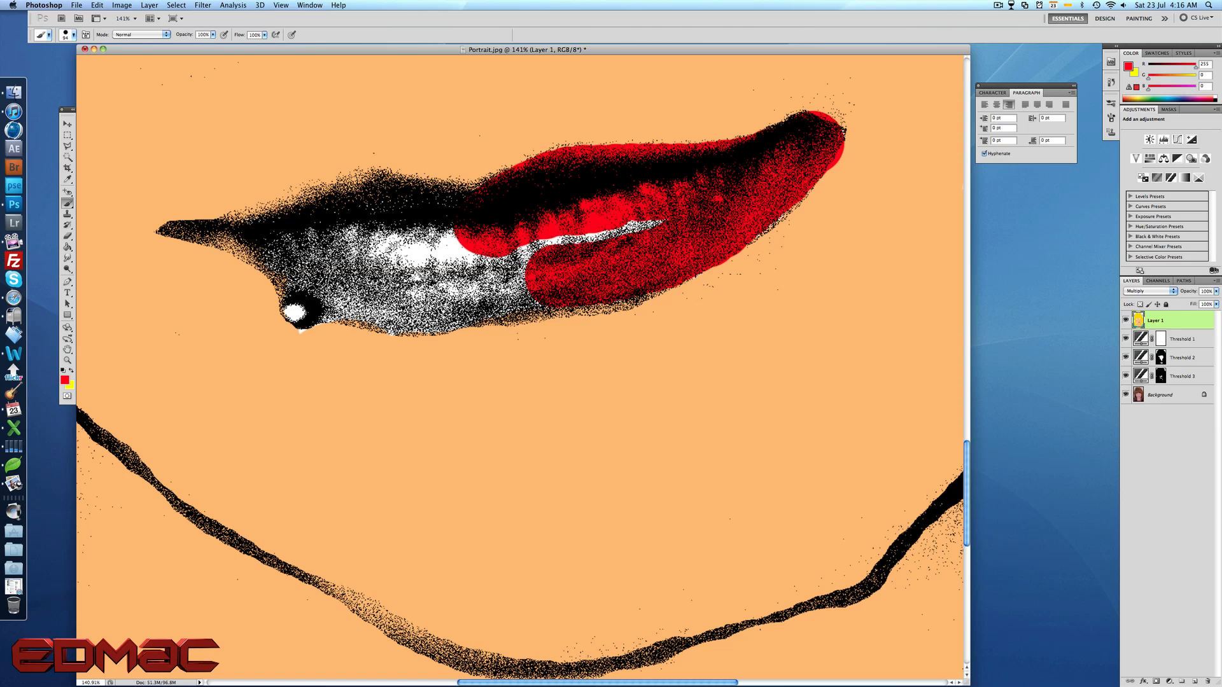
mouse_move(347, 297)
left_mouse_down()
mouse_move(459, 305)
mouse_move(598, 285)
mouse_move(691, 246)
mouse_move(781, 175)
mouse_move(463, 252)
mouse_move(429, 241)
mouse_move(465, 236)
mouse_move(481, 216)
mouse_move(372, 203)
mouse_move(273, 232)
mouse_move(326, 257)
mouse_move(379, 242)
mouse_move(427, 256)
left_mouse_up()
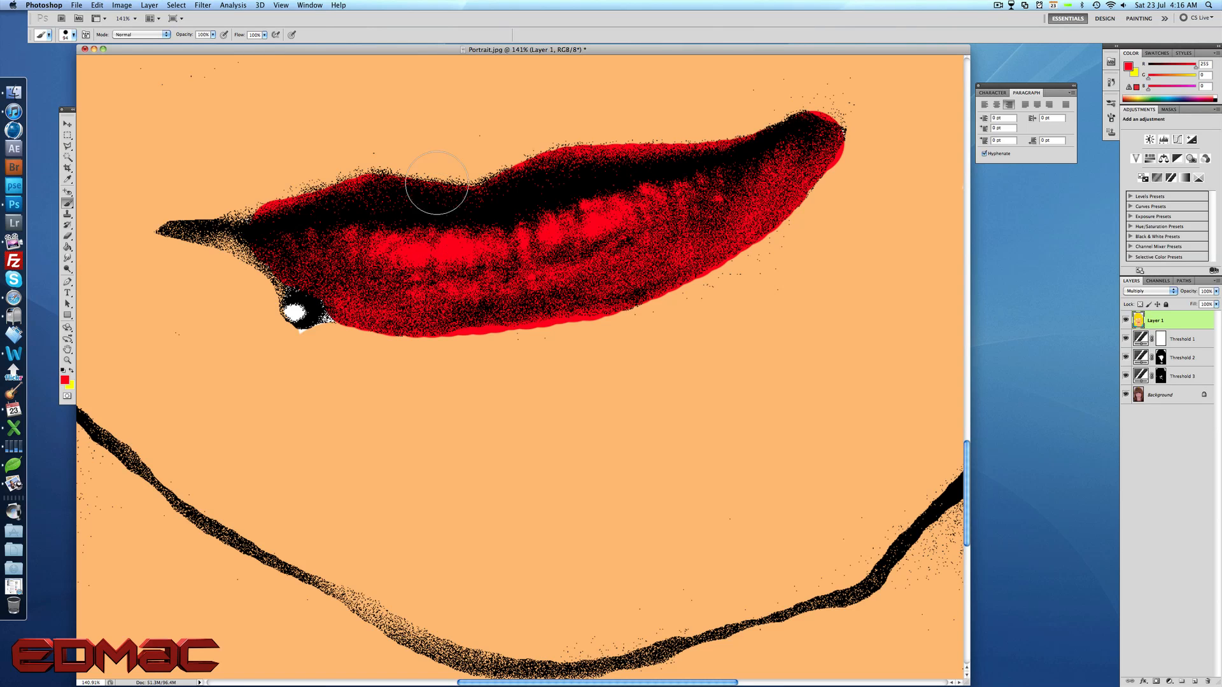
Reduce the brush to 66 px and paint red into the left corner of the mouth and around the piercing.
left_click(73, 35)
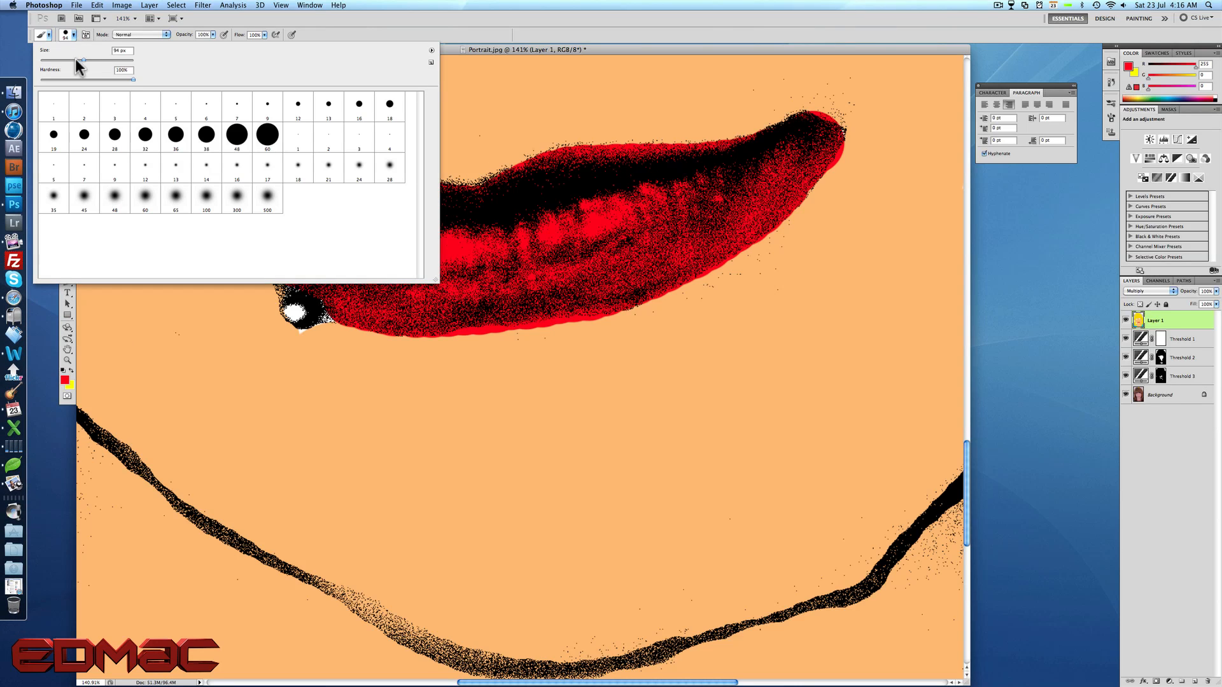
left_click(703, 200)
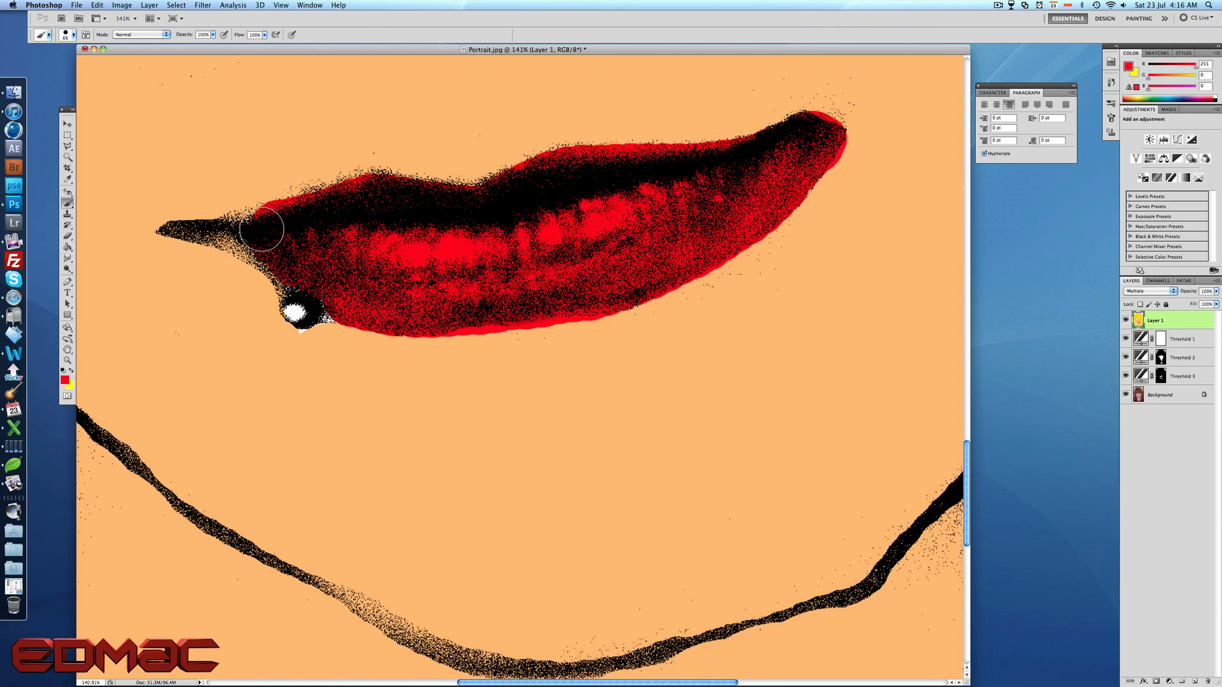
mouse_move(258, 229)
left_mouse_down()
mouse_move(248, 232)
mouse_move(281, 258)
left_mouse_up()
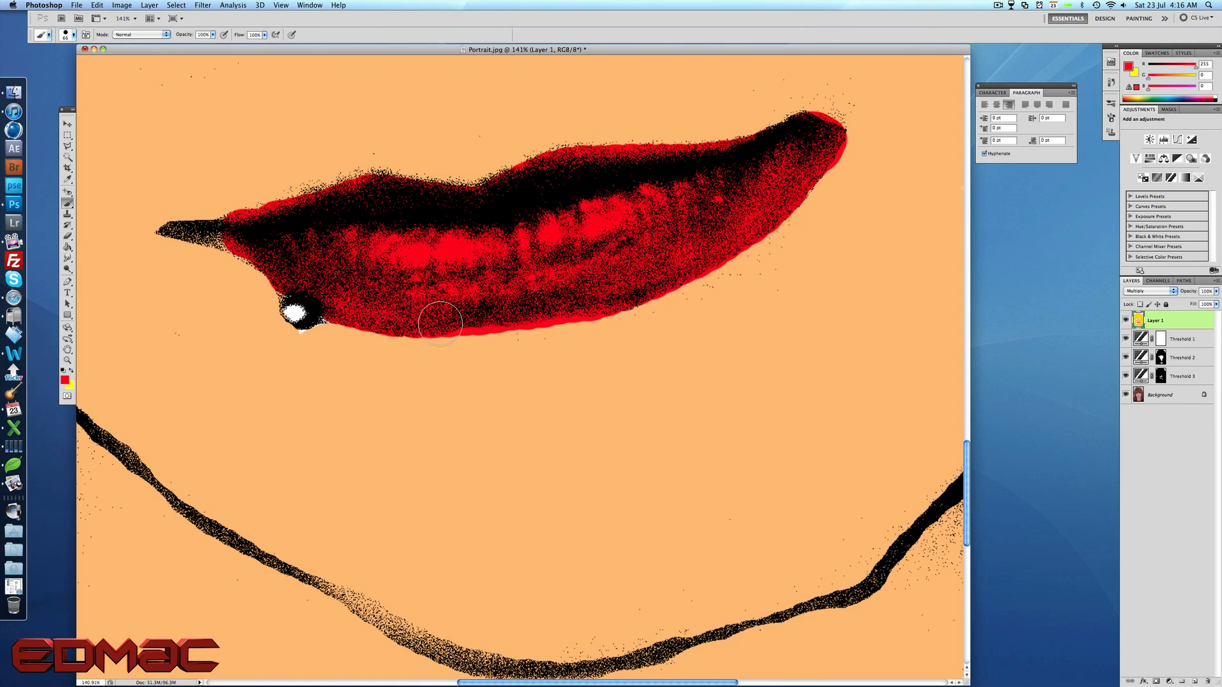
Enlarge the brush to 764 px and paint red over the white background at the portrait's upper right and above the hair.
scroll(414, 379, "down", 8)
scroll(376, 358, "up", 8)
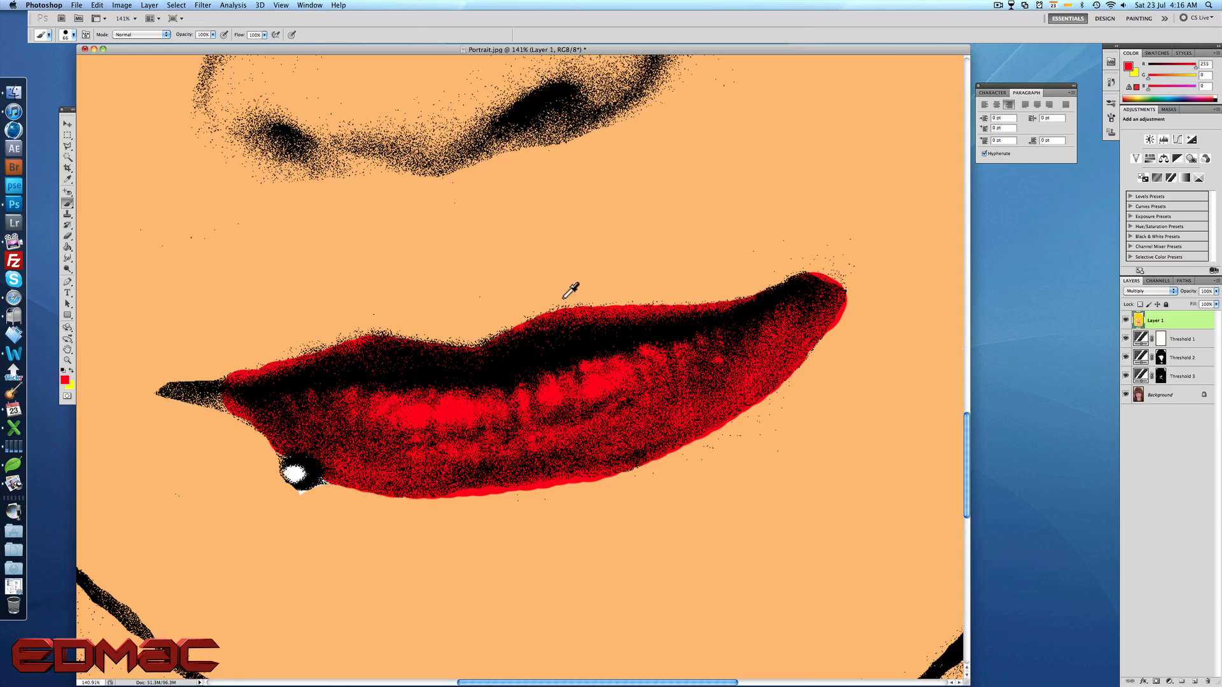
scroll(571, 290, "down", 5)
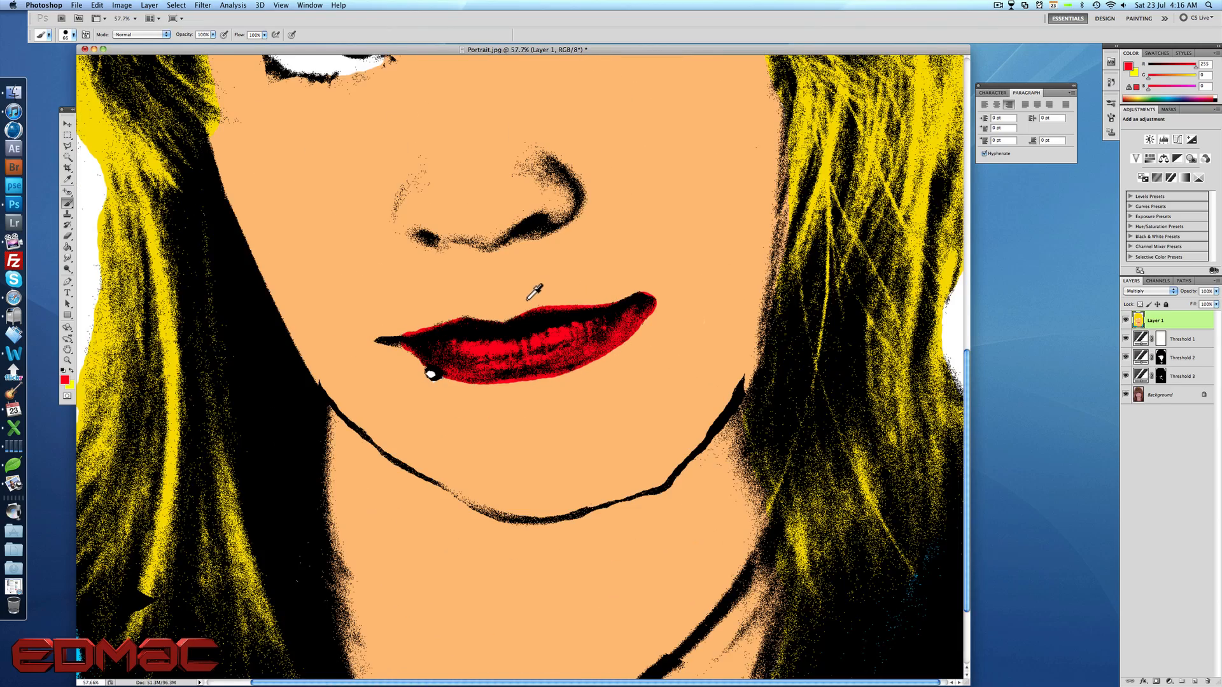
scroll(534, 291, "down", 1)
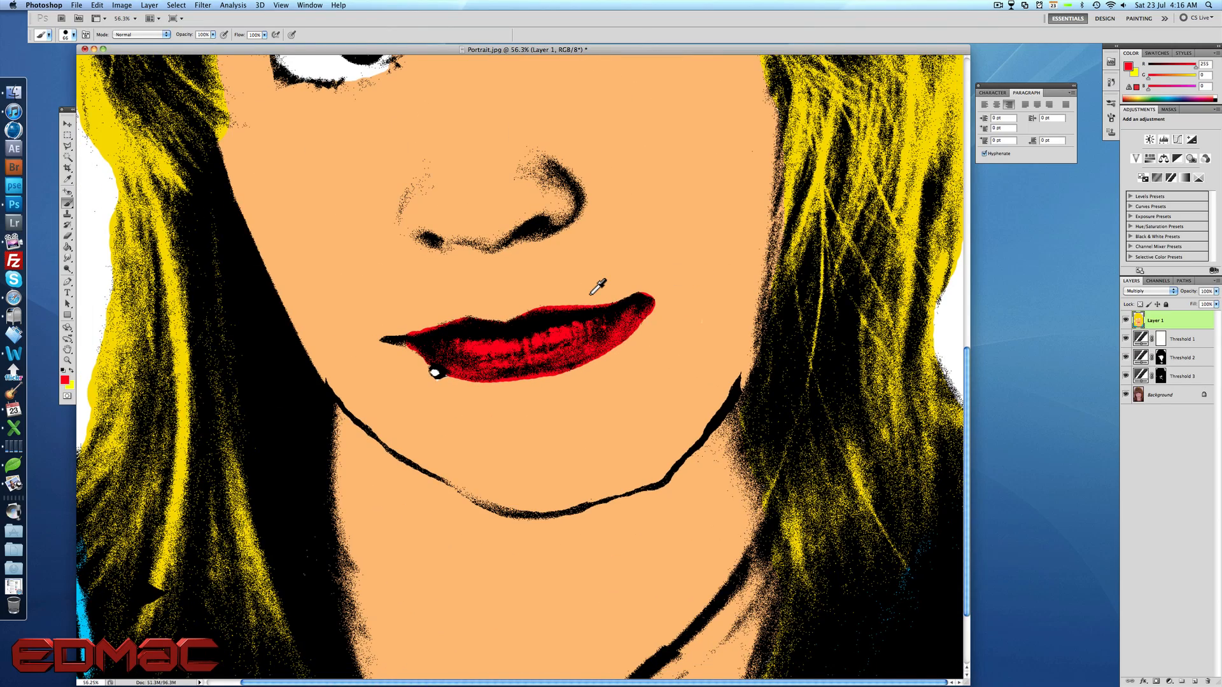
key("super+0")
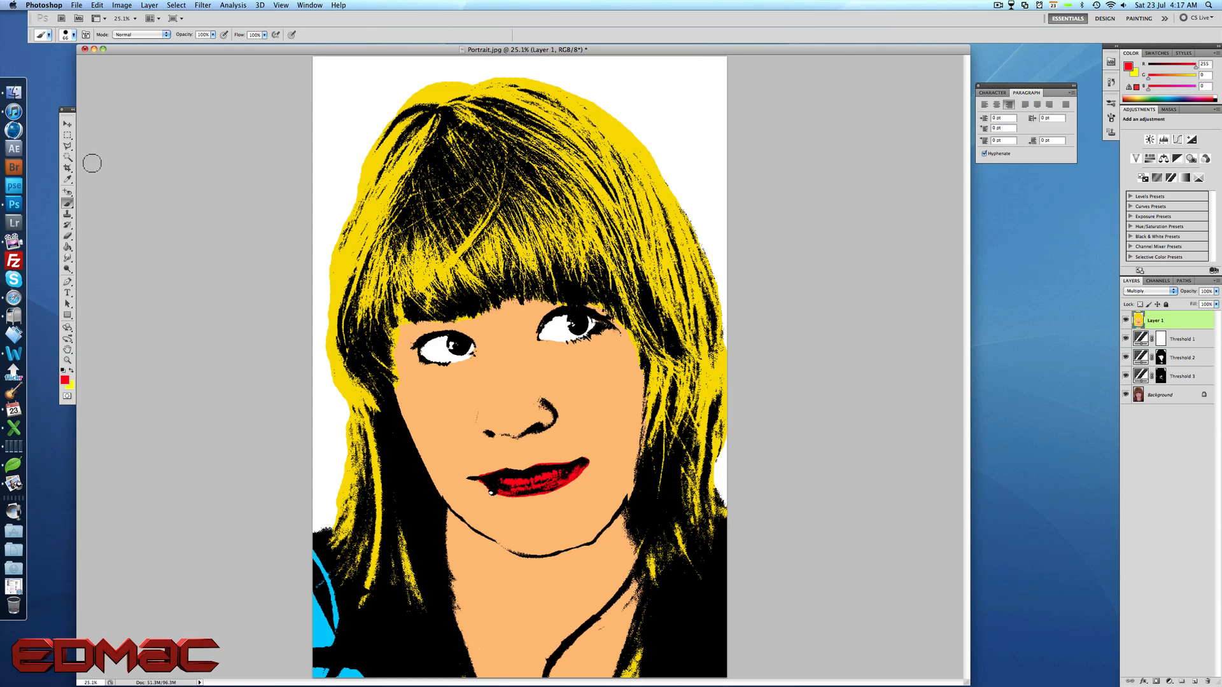
left_click(74, 35)
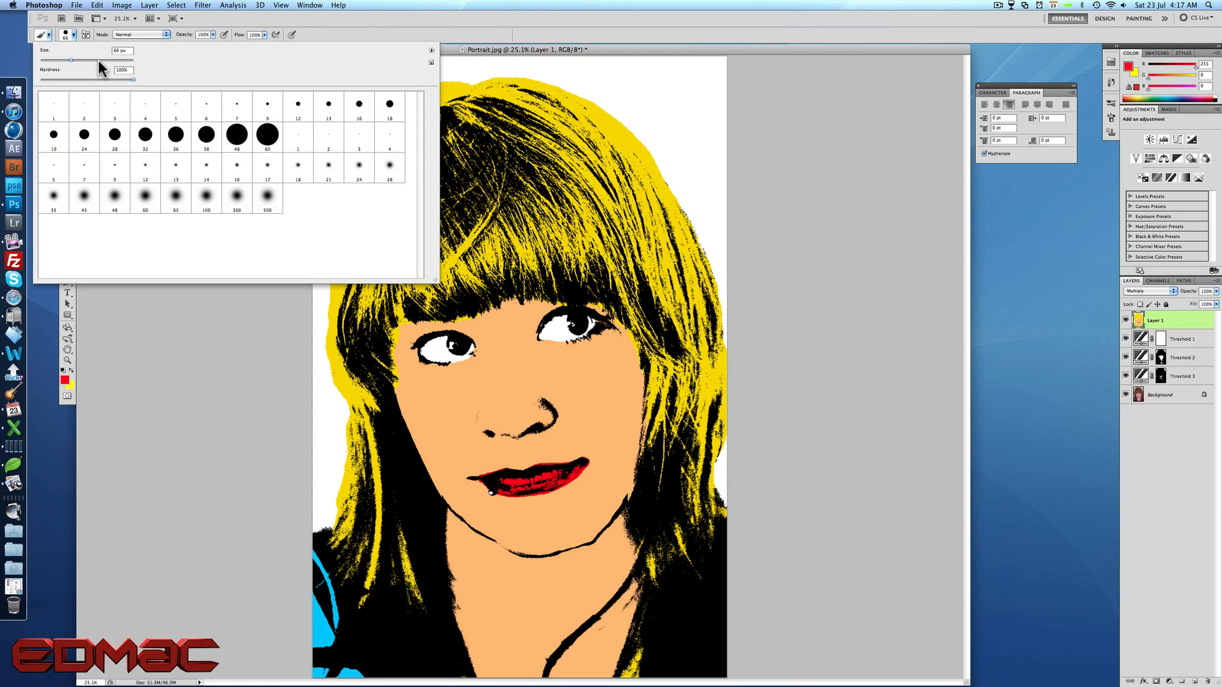
left_click_drag(105, 60, 126, 60)
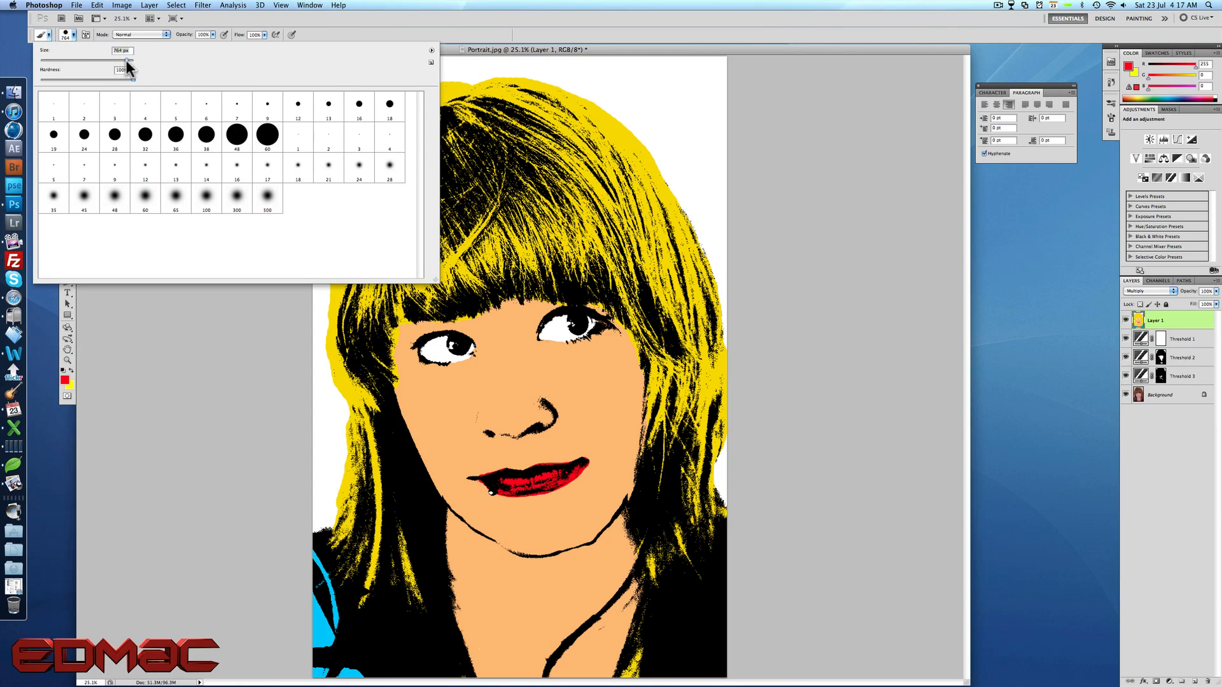
left_click(666, 70)
mouse_move(704, 89)
left_mouse_down()
mouse_move(716, 118)
mouse_move(631, 71)
mouse_move(664, 91)
mouse_move(697, 141)
left_mouse_up()
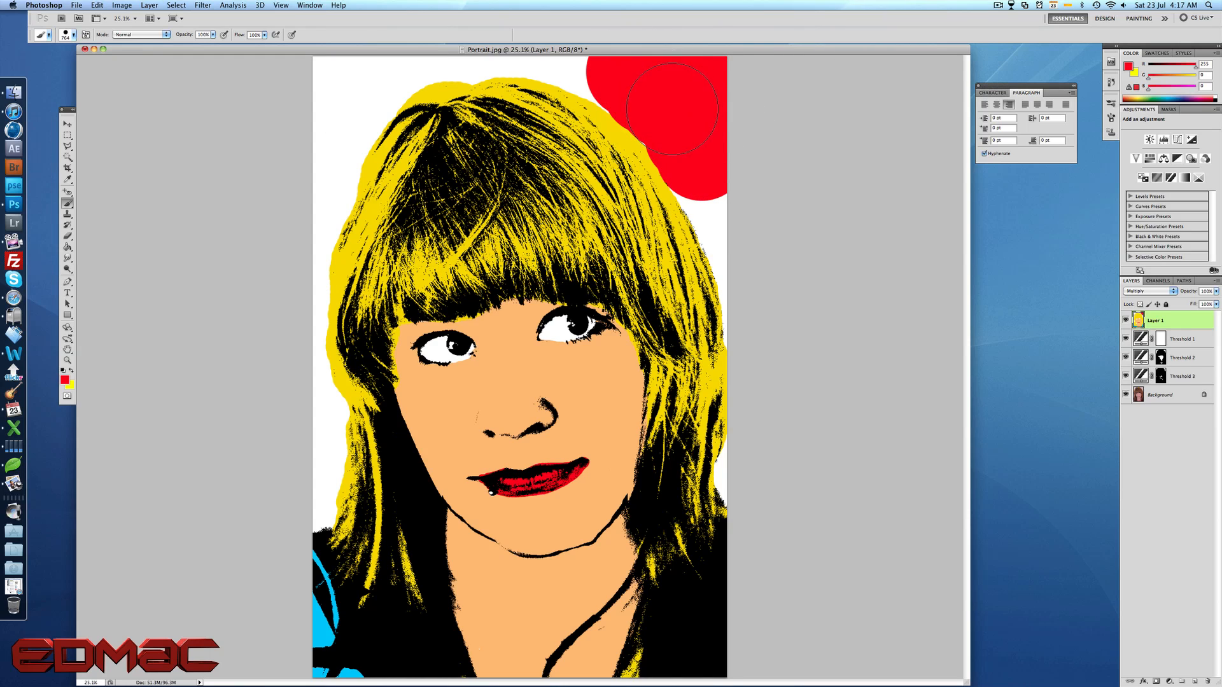
mouse_move(652, 92)
left_mouse_down()
mouse_move(611, 25)
mouse_move(486, 23)
mouse_move(474, 39)
left_mouse_up()
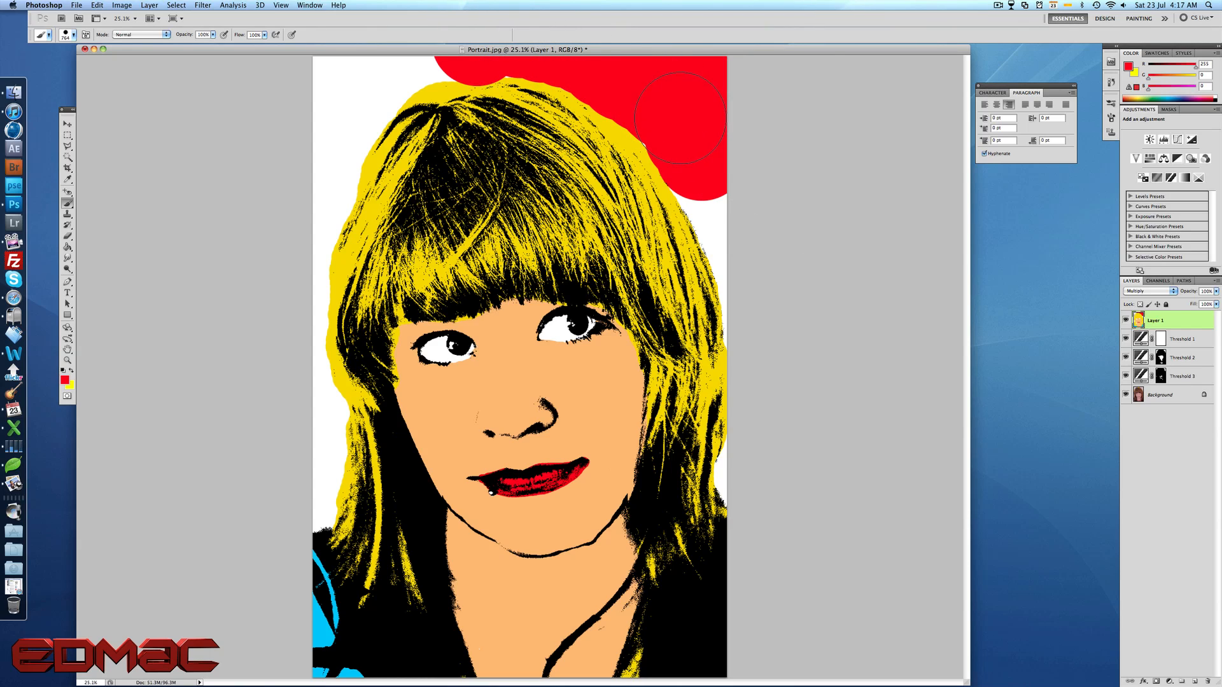
Paint red down the remaining white background along the portrait's right edge, beside the hair.
mouse_move(699, 150)
left_mouse_down()
mouse_move(742, 178)
mouse_move(774, 286)
mouse_move(727, 191)
mouse_move(750, 204)
mouse_move(772, 306)
left_mouse_up()
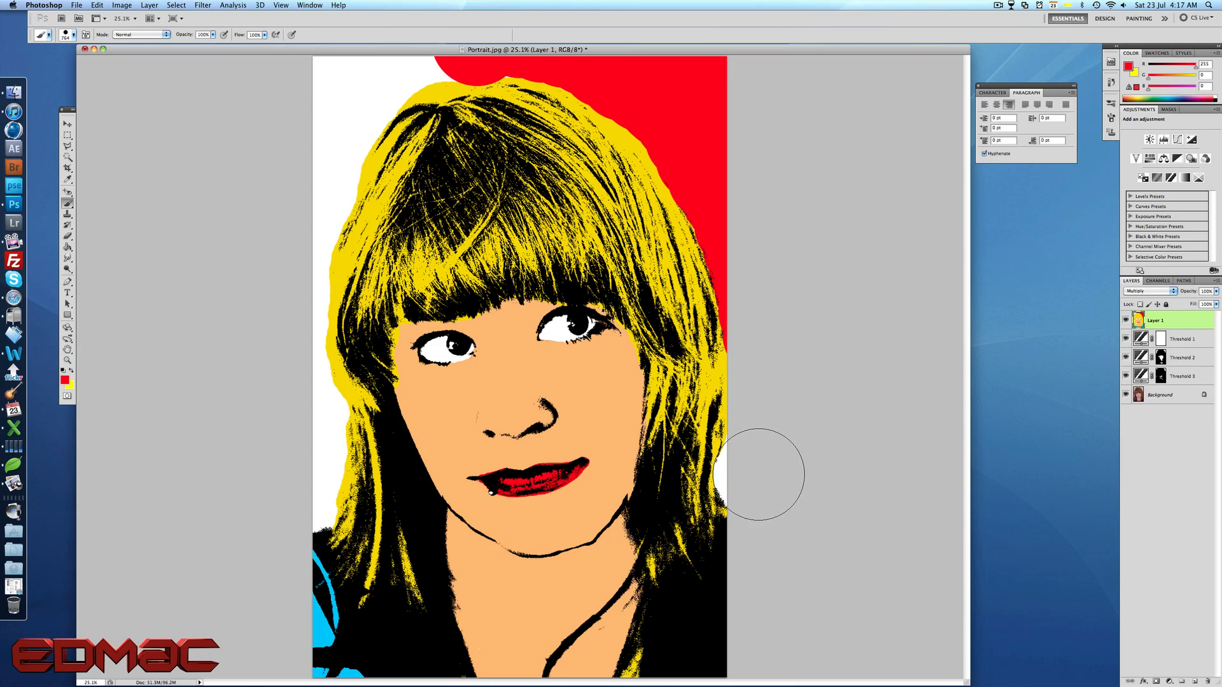
left_click_drag(766, 474, 768, 453)
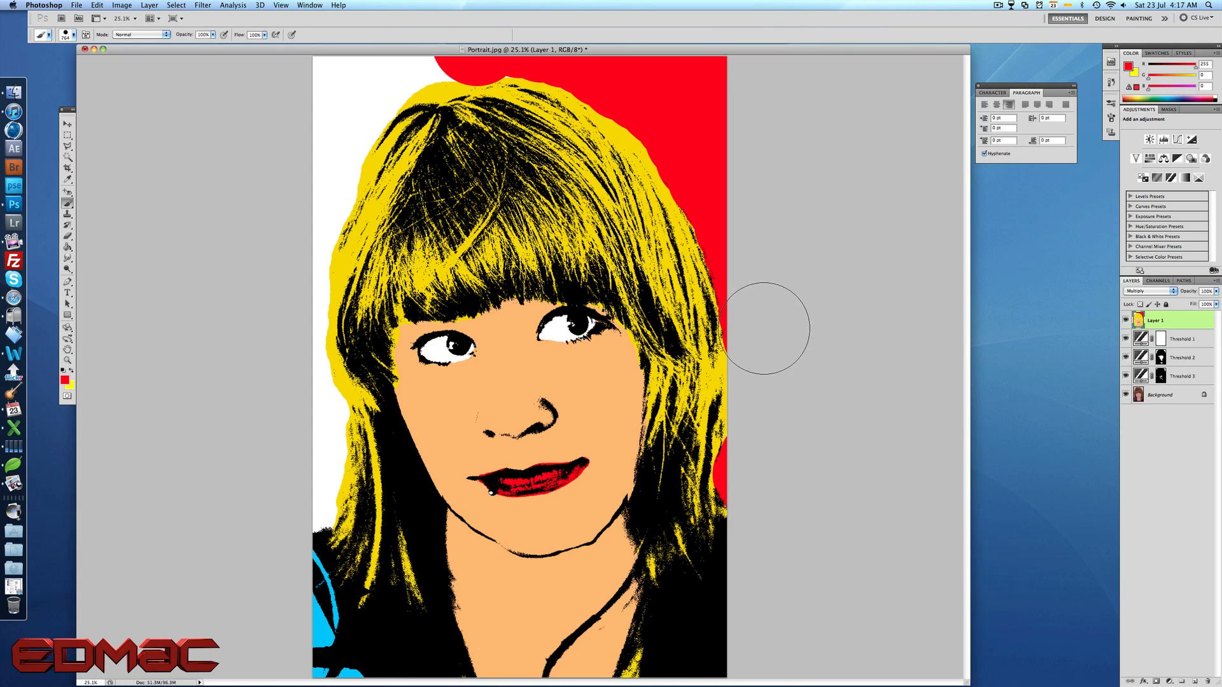
left_click_drag(771, 354, 779, 471)
Reduce the brush to 215 px and paint red over the background above the hair and in the upper-left corner.
left_click(74, 36)
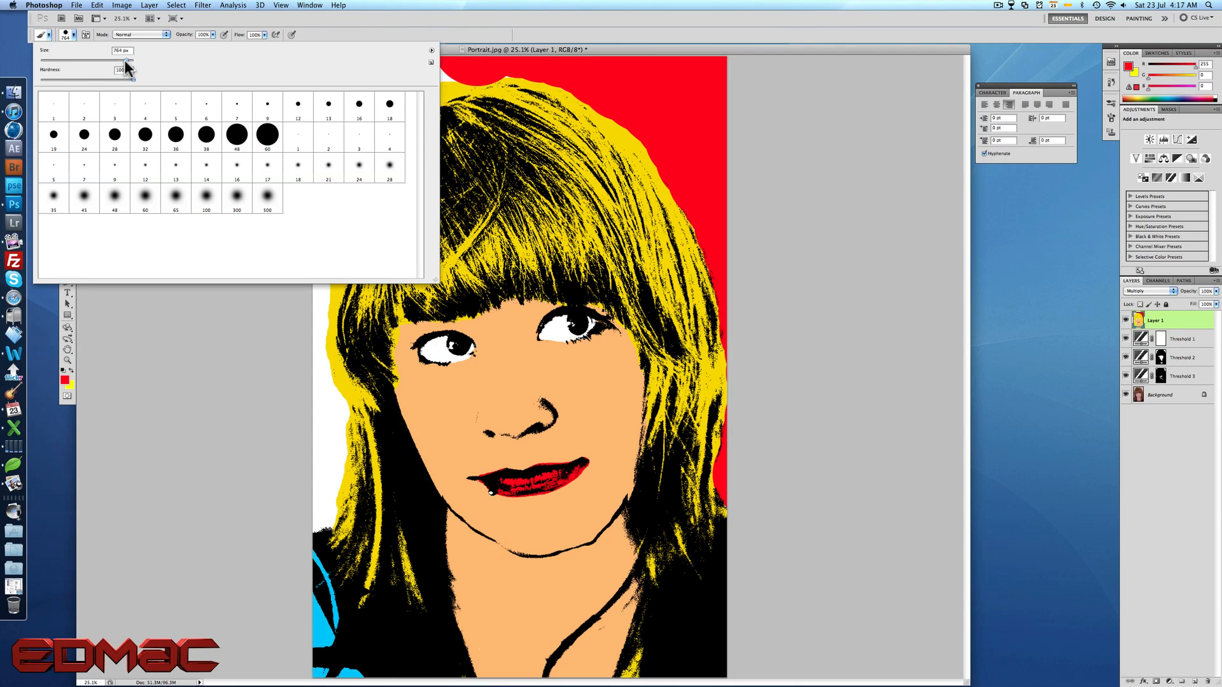
left_click(500, 86)
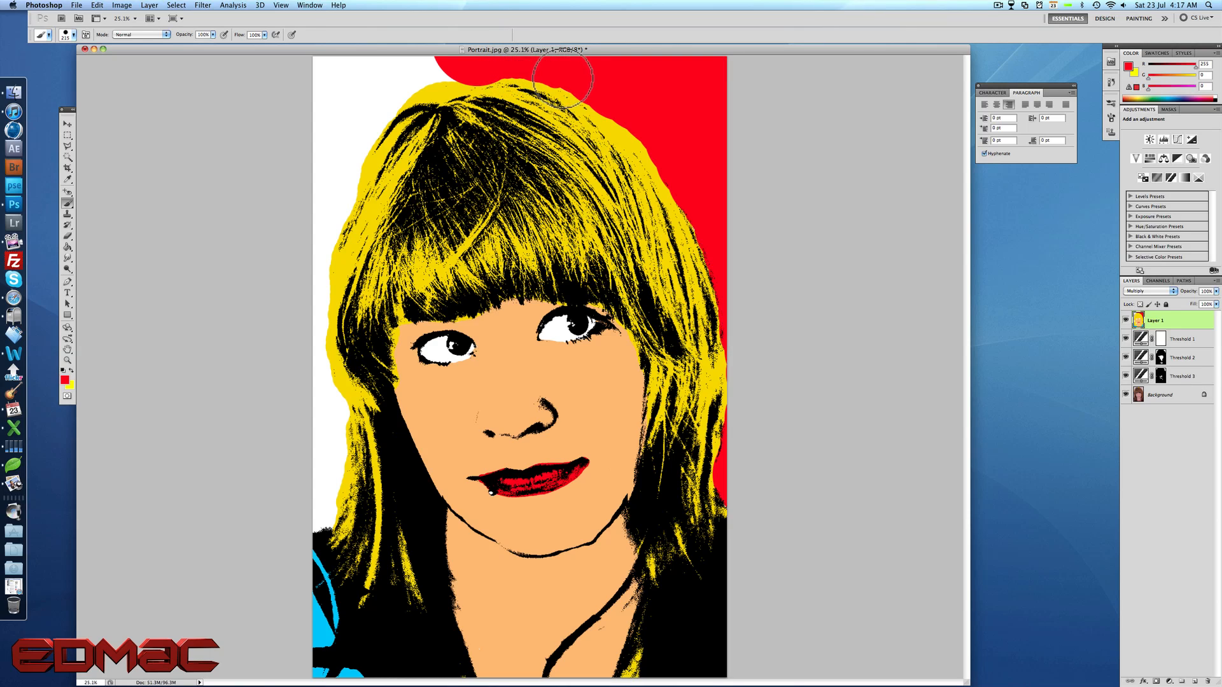
mouse_move(503, 95)
left_mouse_down()
mouse_move(457, 66)
mouse_move(434, 70)
mouse_move(343, 137)
mouse_move(320, 94)
mouse_move(286, 76)
mouse_move(326, 96)
mouse_move(365, 75)
mouse_move(344, 84)
mouse_move(338, 149)
mouse_move(383, 91)
mouse_move(341, 198)
mouse_move(393, 97)
left_mouse_up()
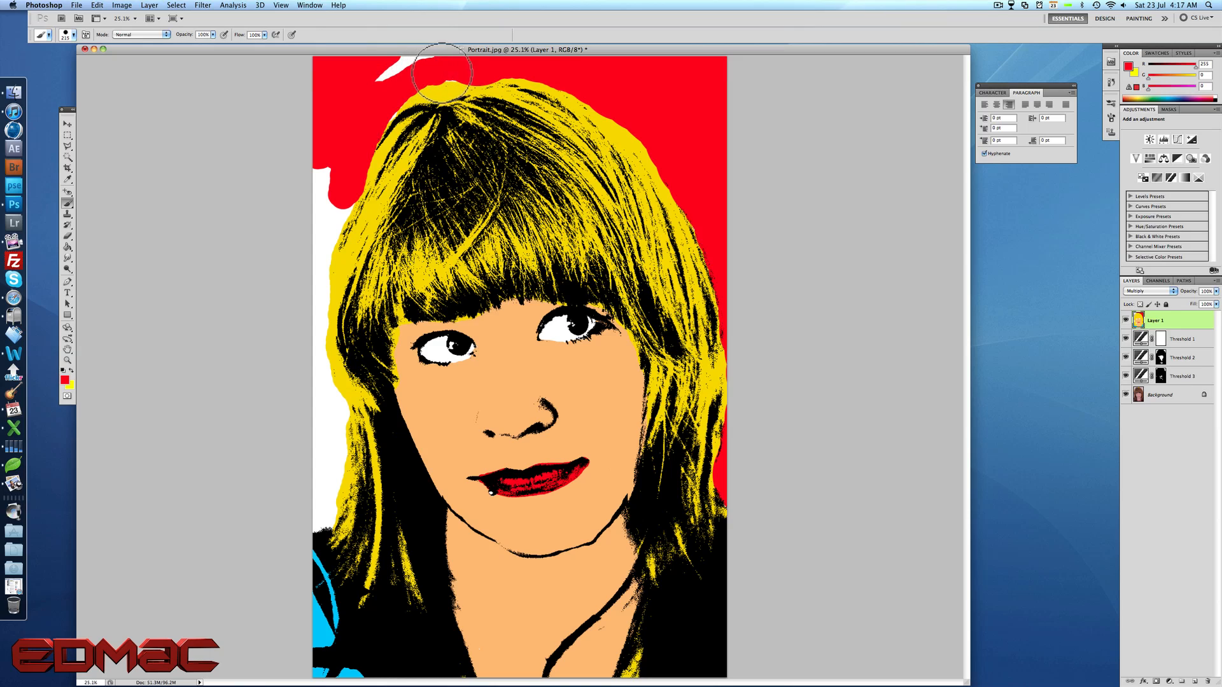
mouse_move(434, 62)
left_mouse_down()
mouse_move(339, 98)
mouse_move(398, 55)
mouse_move(366, 93)
mouse_move(387, 100)
mouse_move(436, 70)
left_mouse_up()
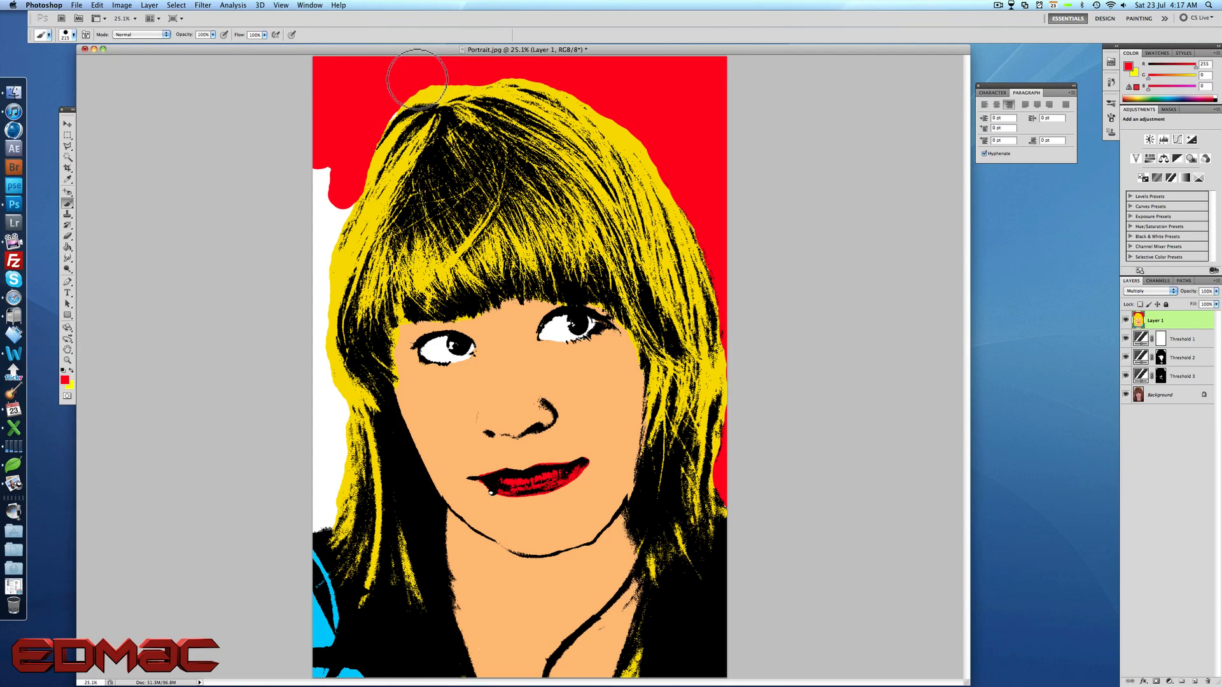
Paint red down the white background on the portrait's left side, following the hair to the shoulder.
mouse_move(376, 125)
left_mouse_down()
mouse_move(316, 233)
mouse_move(325, 157)
mouse_move(354, 192)
mouse_move(312, 290)
mouse_move(312, 341)
mouse_move(331, 202)
left_mouse_up()
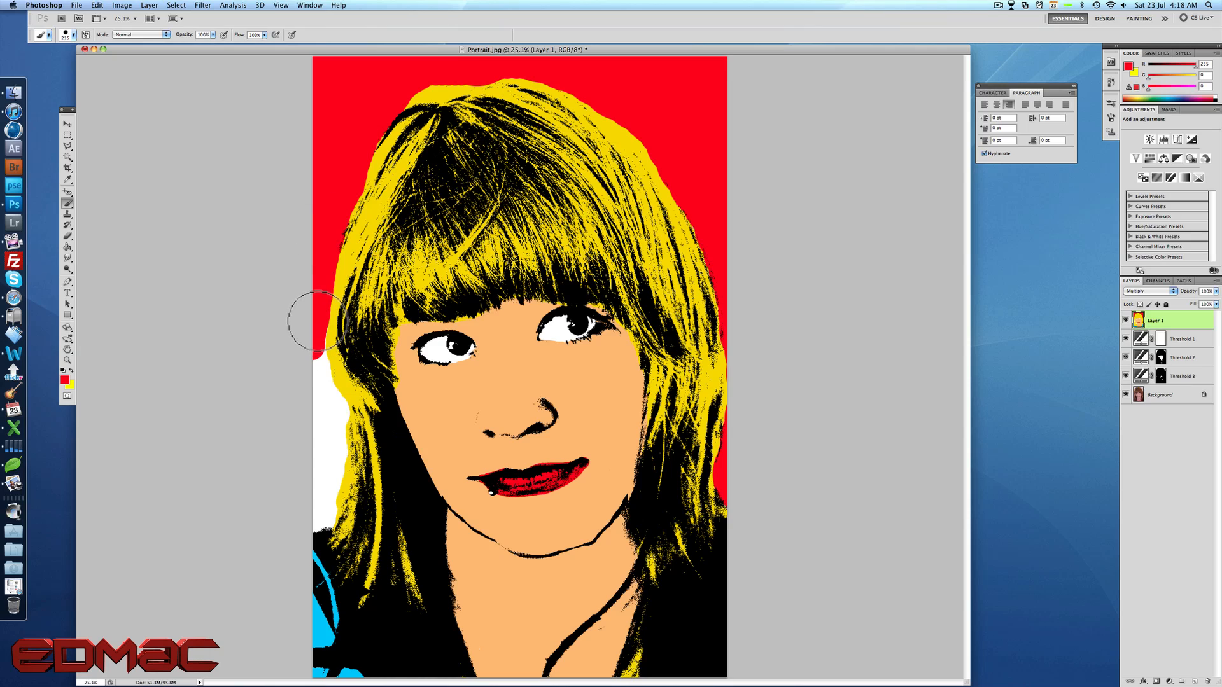
mouse_move(315, 347)
left_mouse_down()
mouse_move(330, 404)
mouse_move(313, 381)
mouse_move(316, 524)
mouse_move(325, 398)
left_mouse_up()
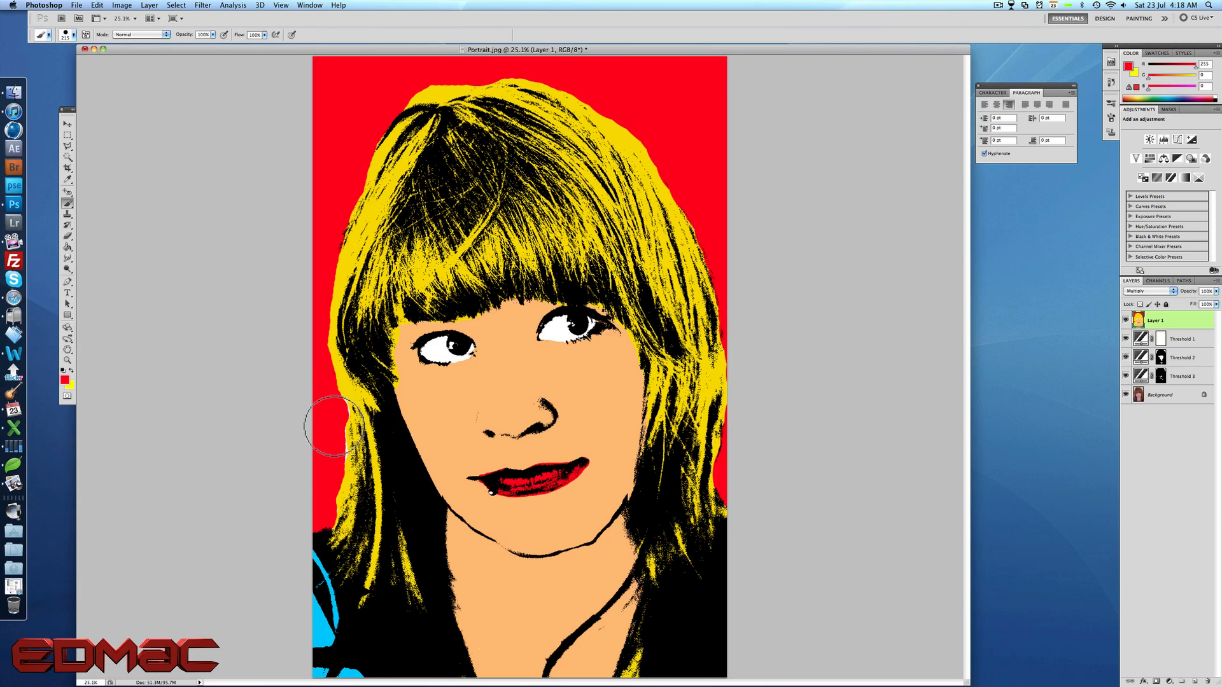
mouse_move(332, 458)
left_mouse_down()
mouse_move(310, 341)
mouse_move(326, 346)
mouse_move(312, 342)
mouse_move(325, 421)
mouse_move(323, 380)
mouse_move(337, 411)
mouse_move(316, 496)
left_mouse_up()
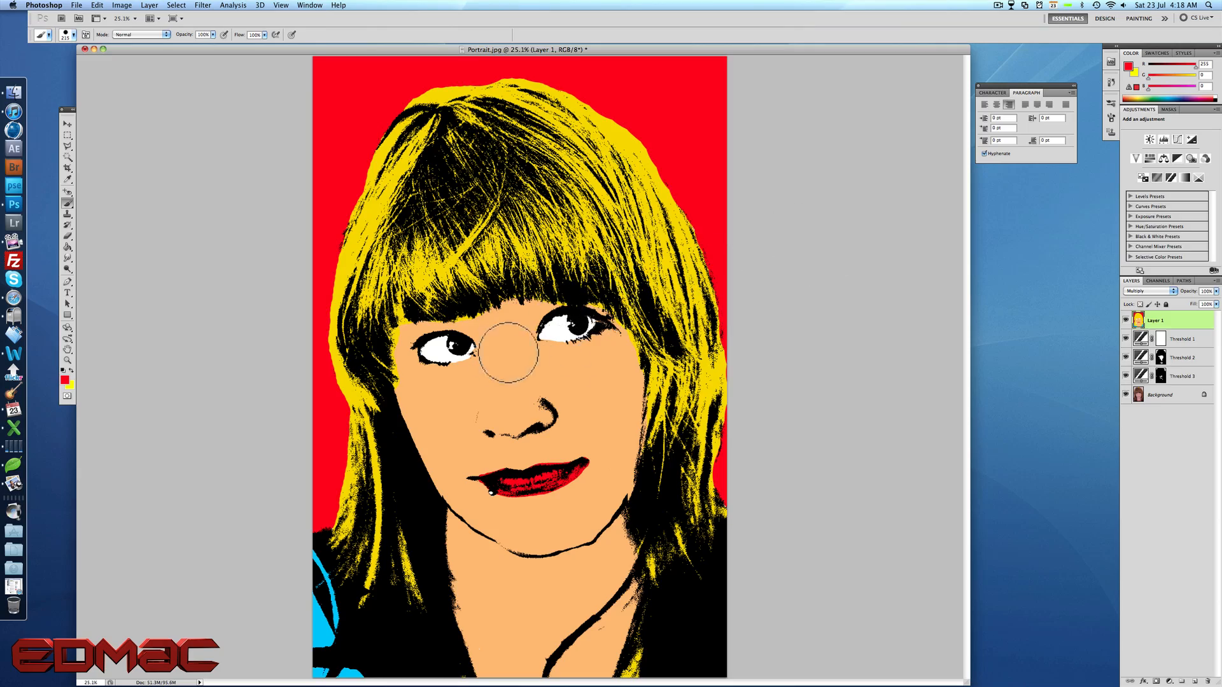
Reduce the brush to 70 px and refine the red background edge along the top of the hair.
scroll(551, 326, "down", 2)
scroll(555, 321, "up", 2)
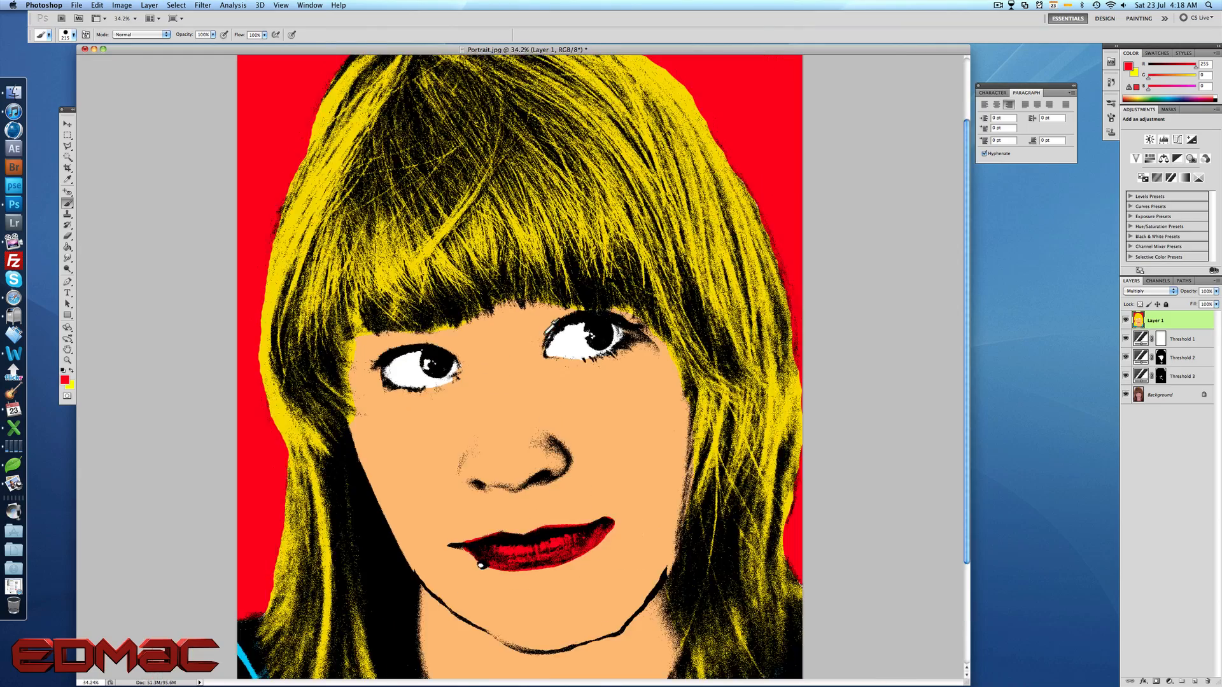
scroll(549, 296, "down", 1)
scroll(469, 86, "up", 5)
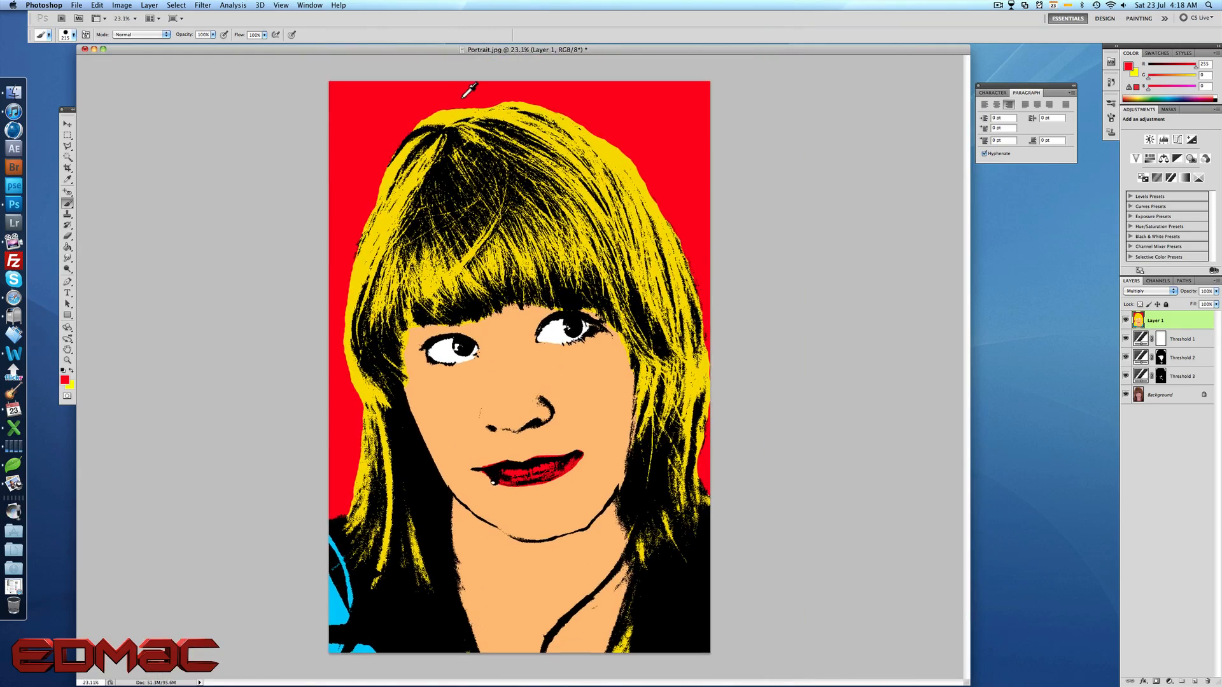
scroll(405, 81, "up", 3)
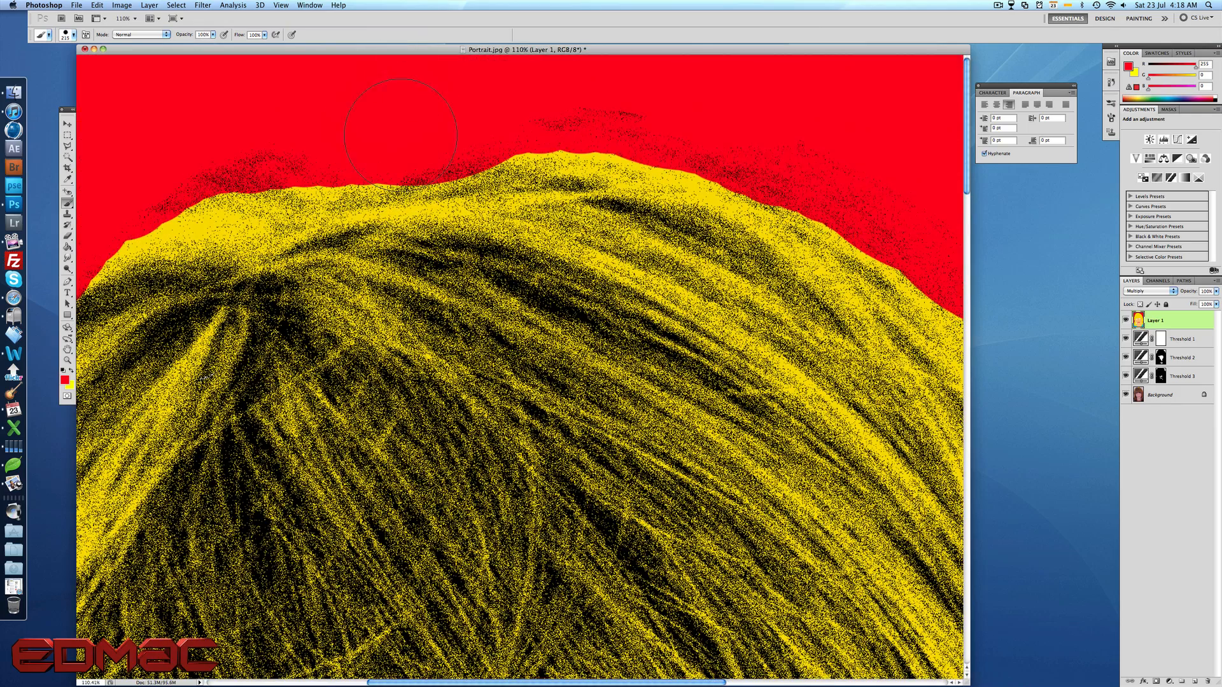
left_click(75, 37)
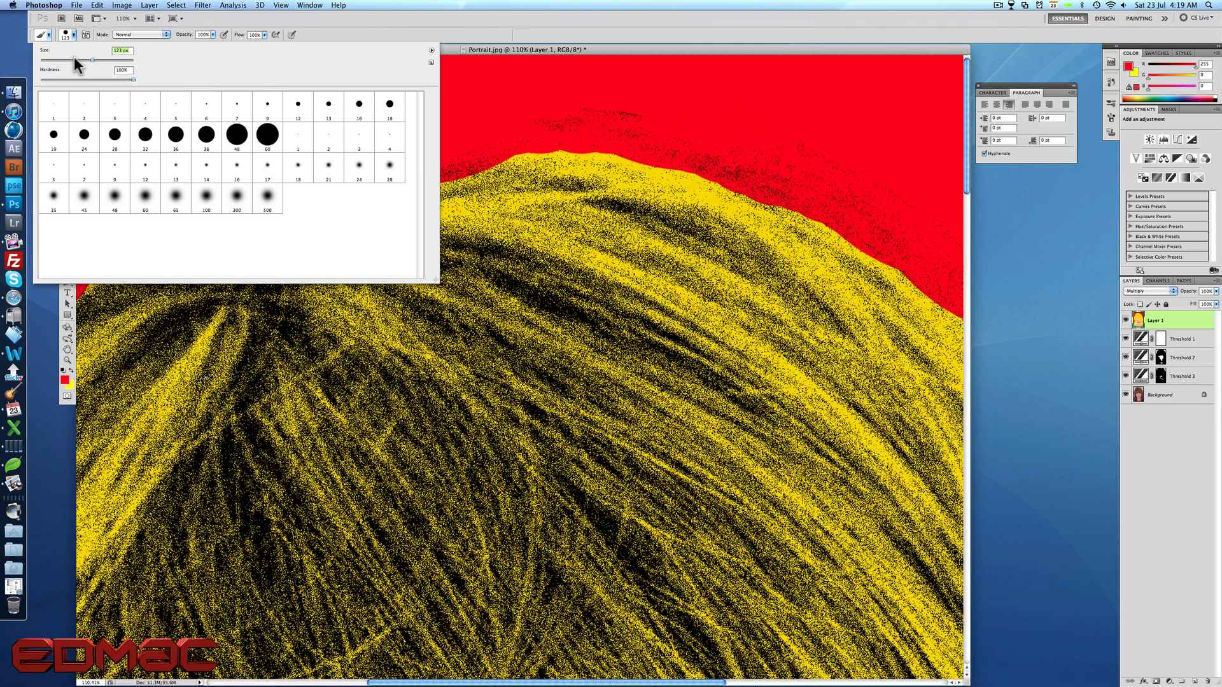
left_click_drag(74, 56, 72, 59)
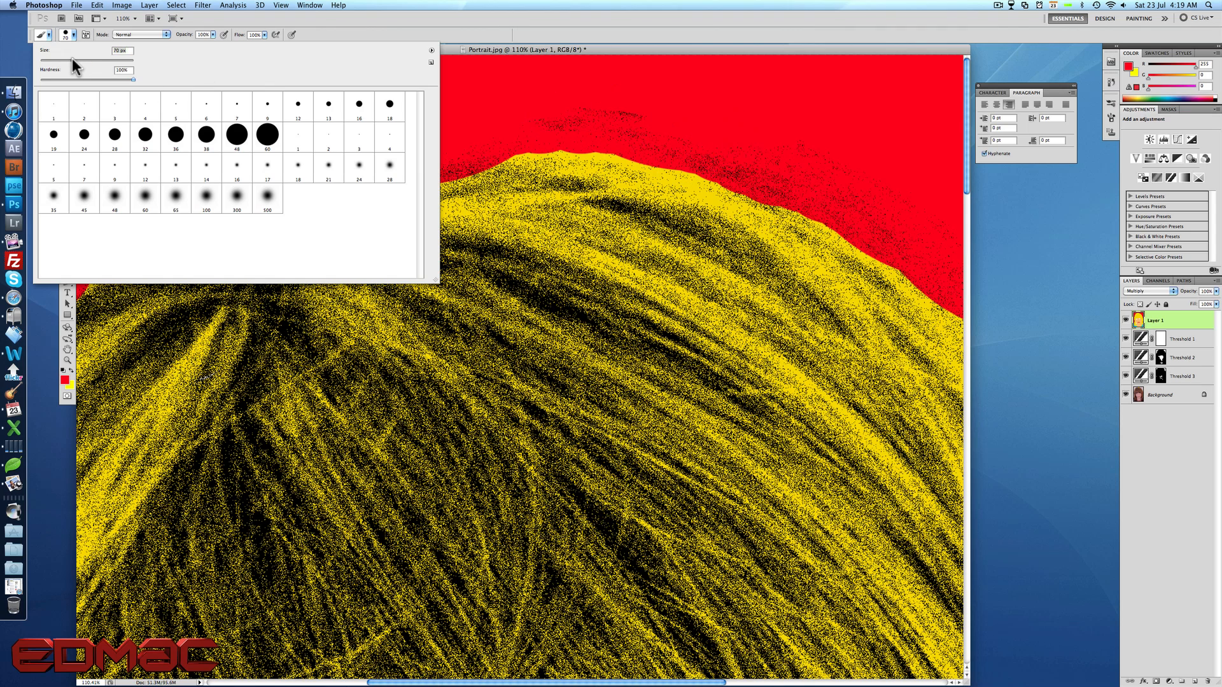
left_click(497, 142)
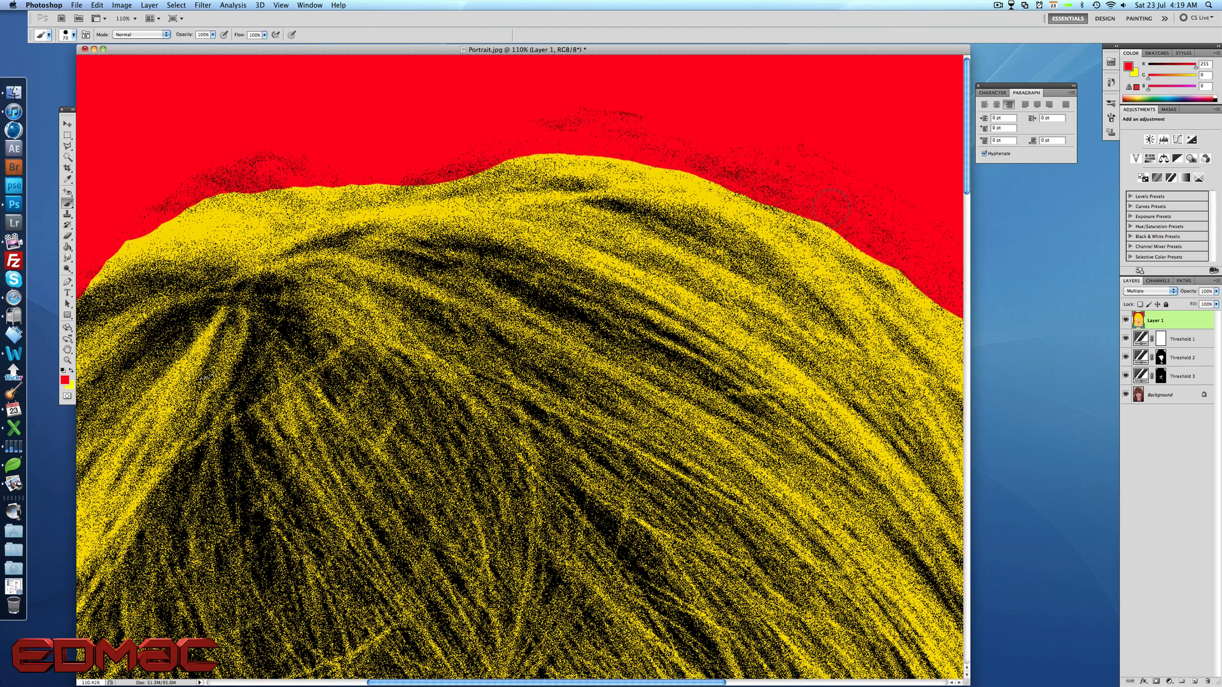
left_click_drag(846, 237, 818, 223)
left_click_drag(205, 182, 88, 259)
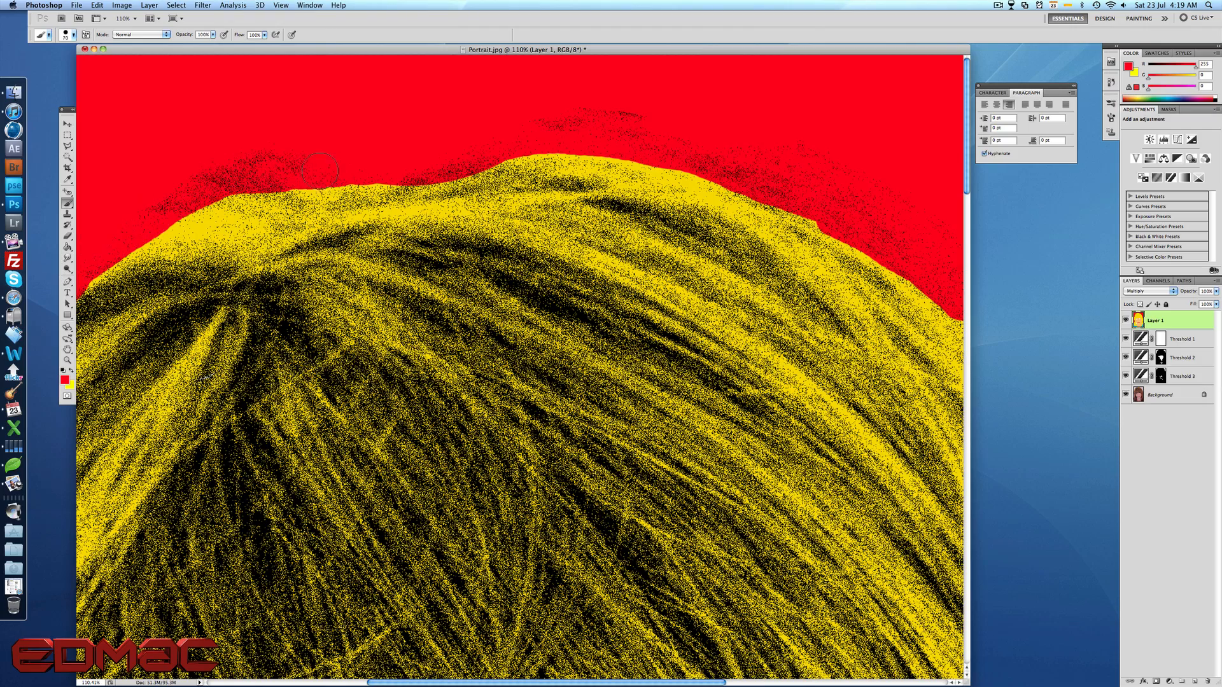
Clean up the red background edge along the left side of the hair with the same brush.
scroll(580, 328, "down", 5)
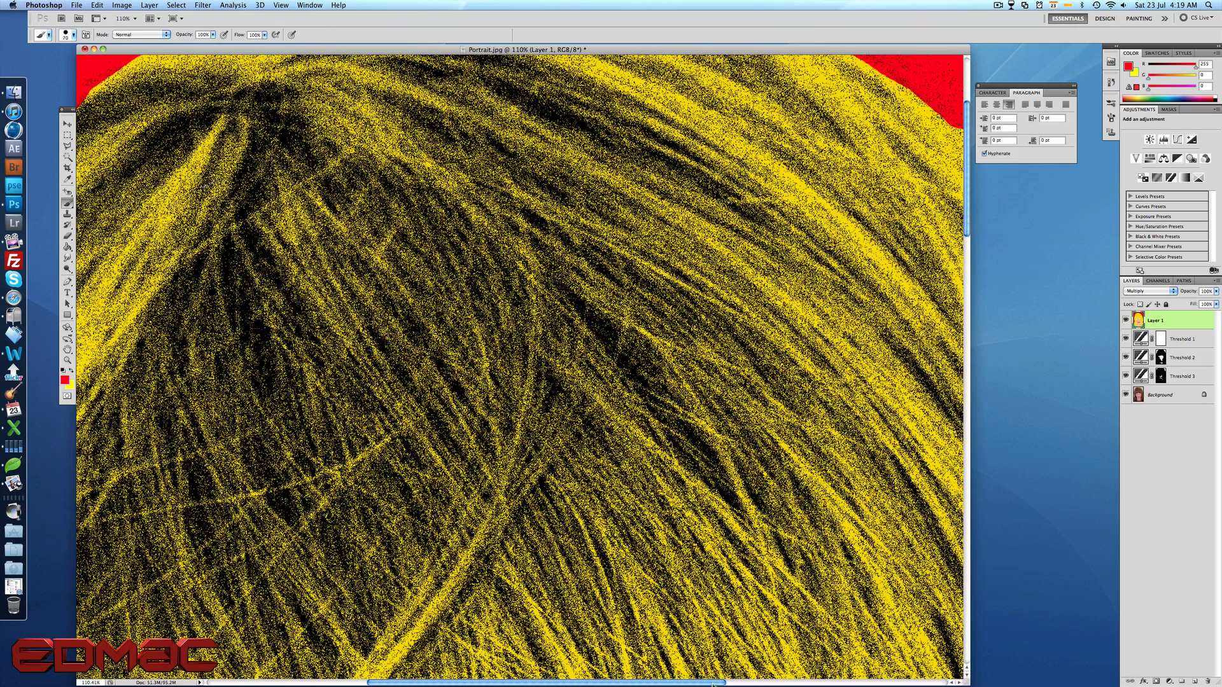
scroll(391, 405, "down", 2)
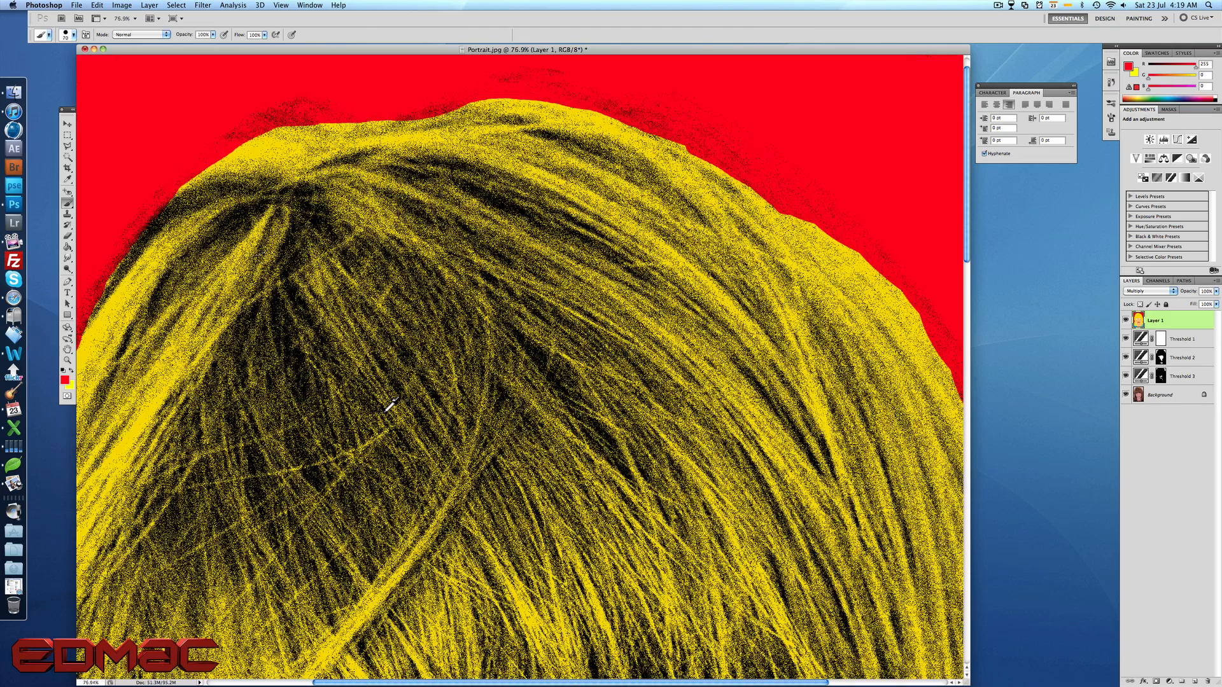
scroll(391, 405, "down", 2)
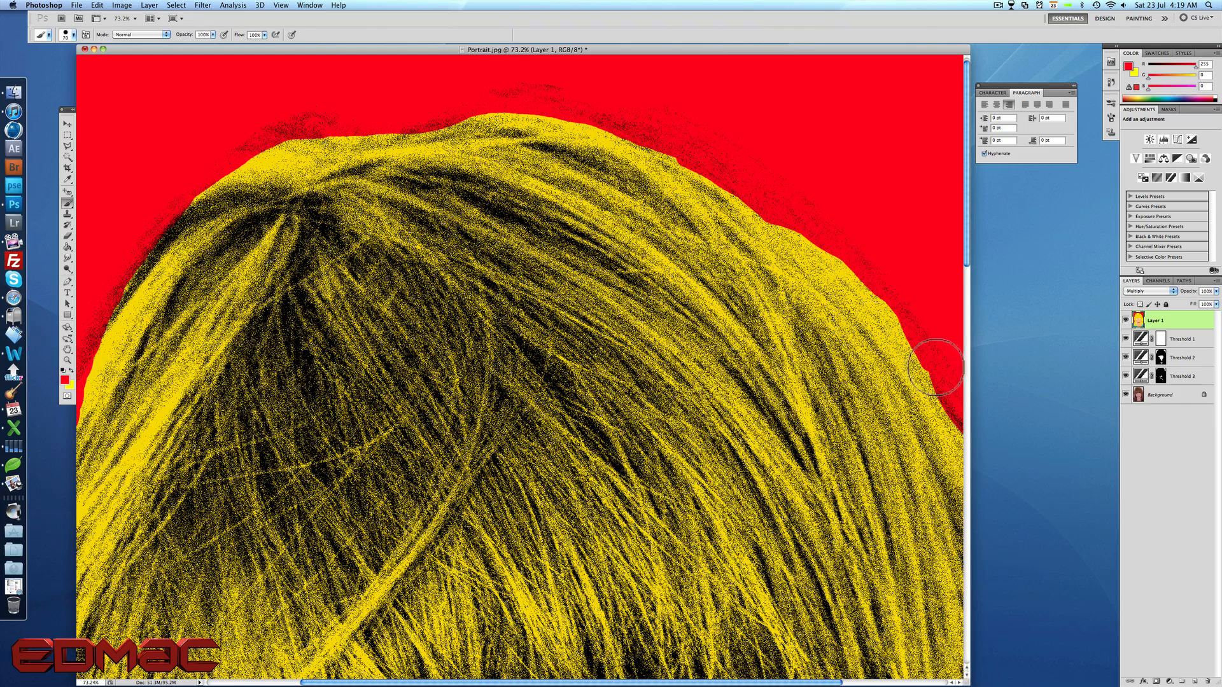
scroll(477, 273, "down", 5)
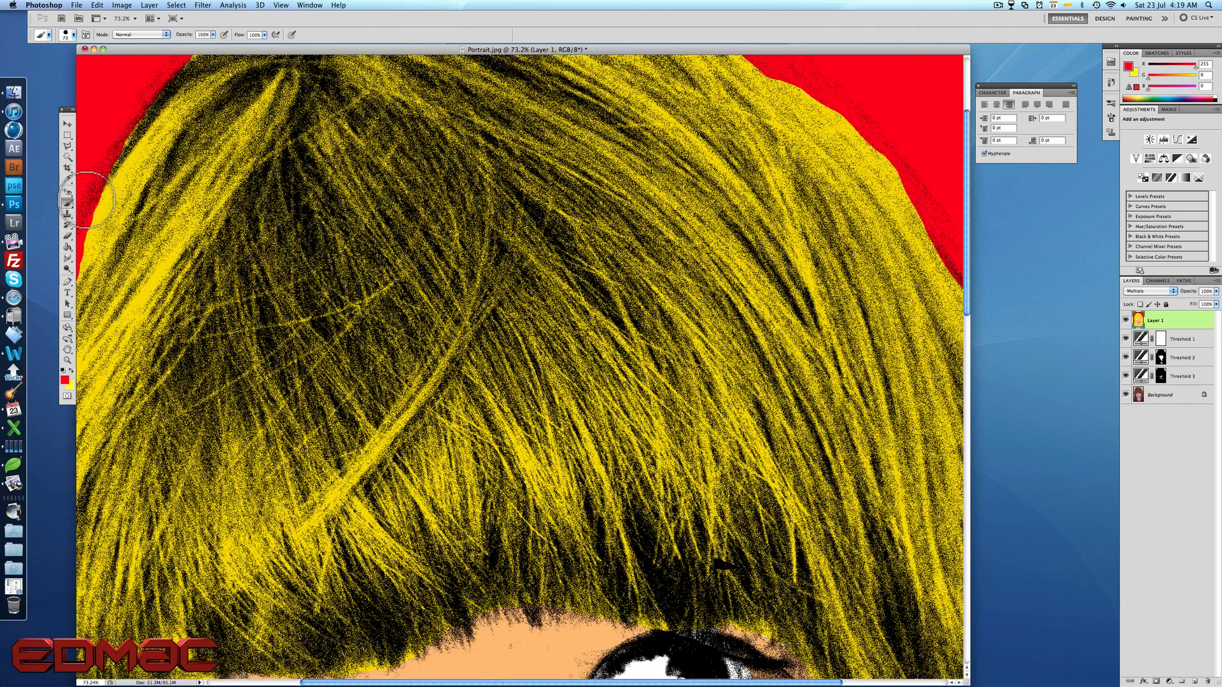
left_click_drag(86, 199, 64, 300)
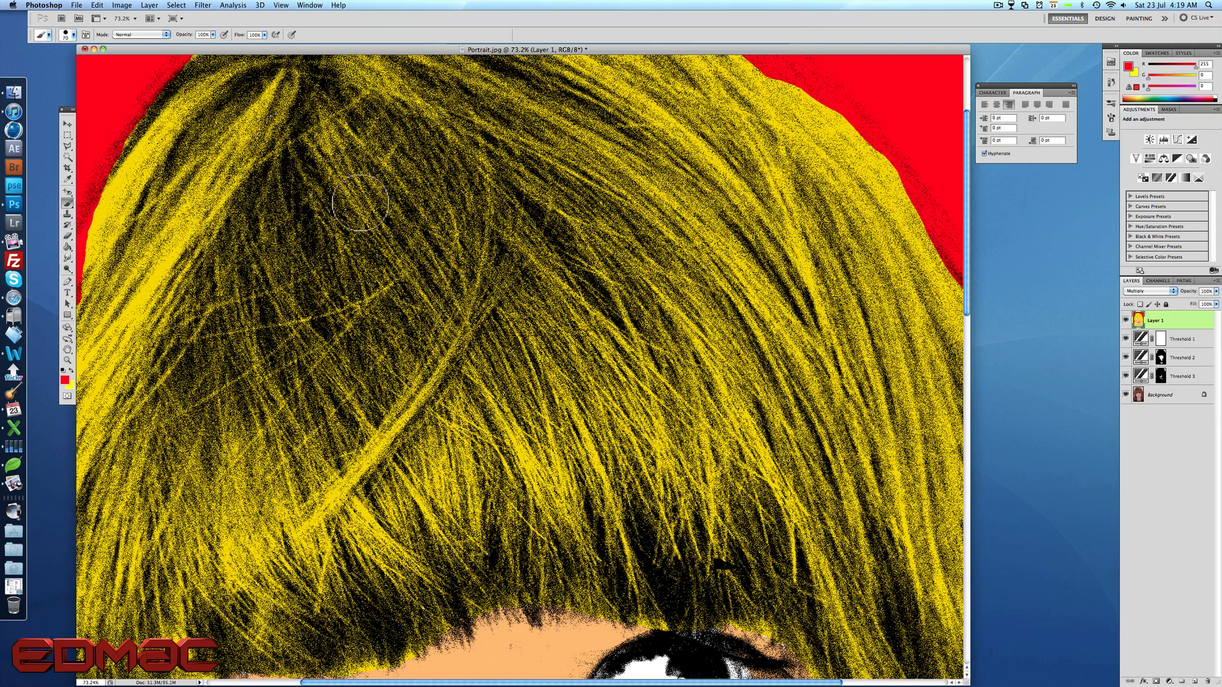
Review the whole coloured portrait and switch to the Move tool.
scroll(359, 203, "down", 10)
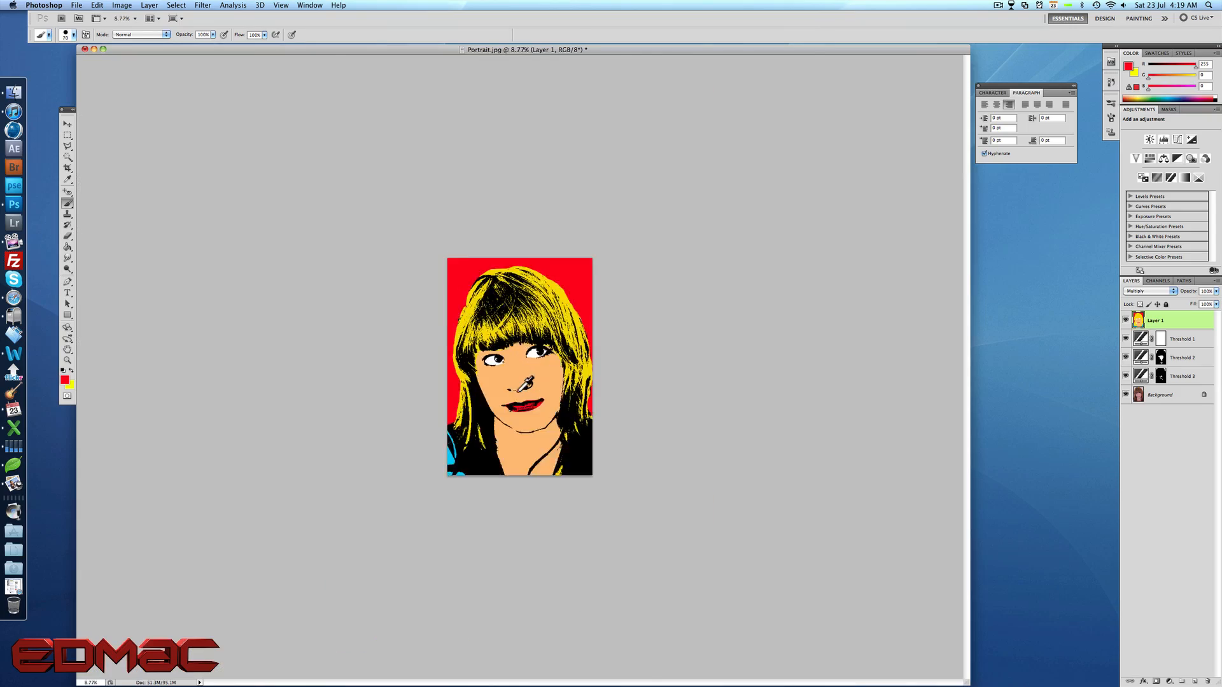
scroll(525, 383, "up", 5)
scroll(526, 384, "down", 3)
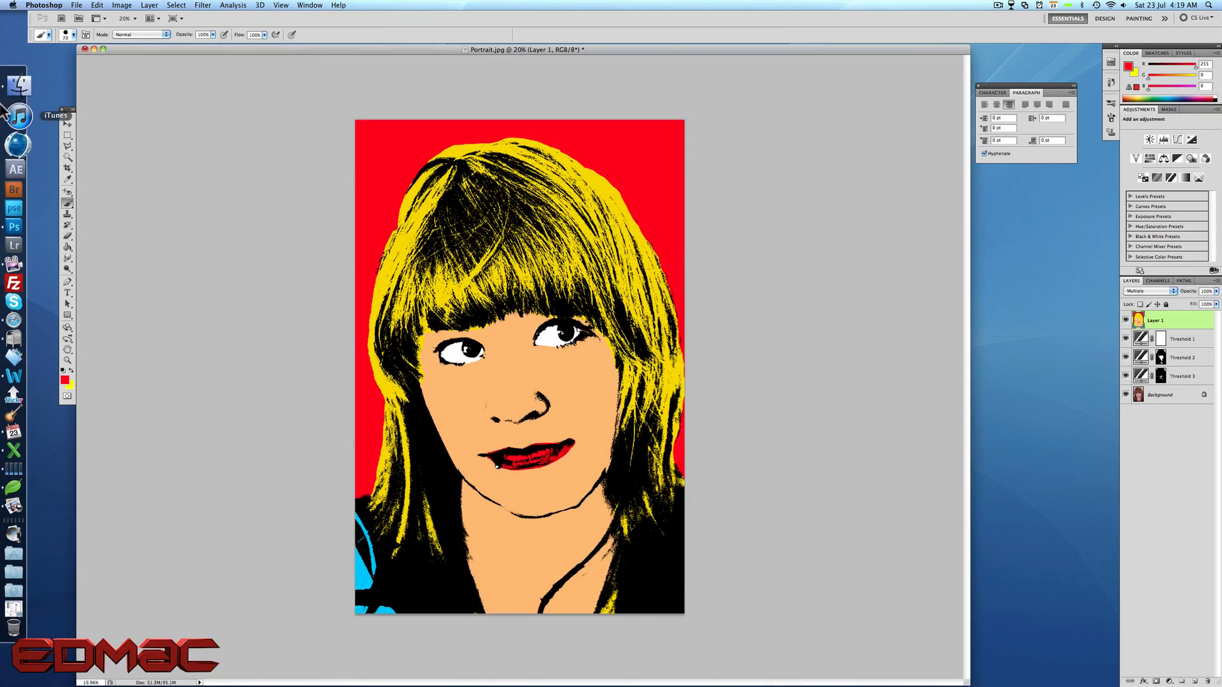
left_click(66, 124)
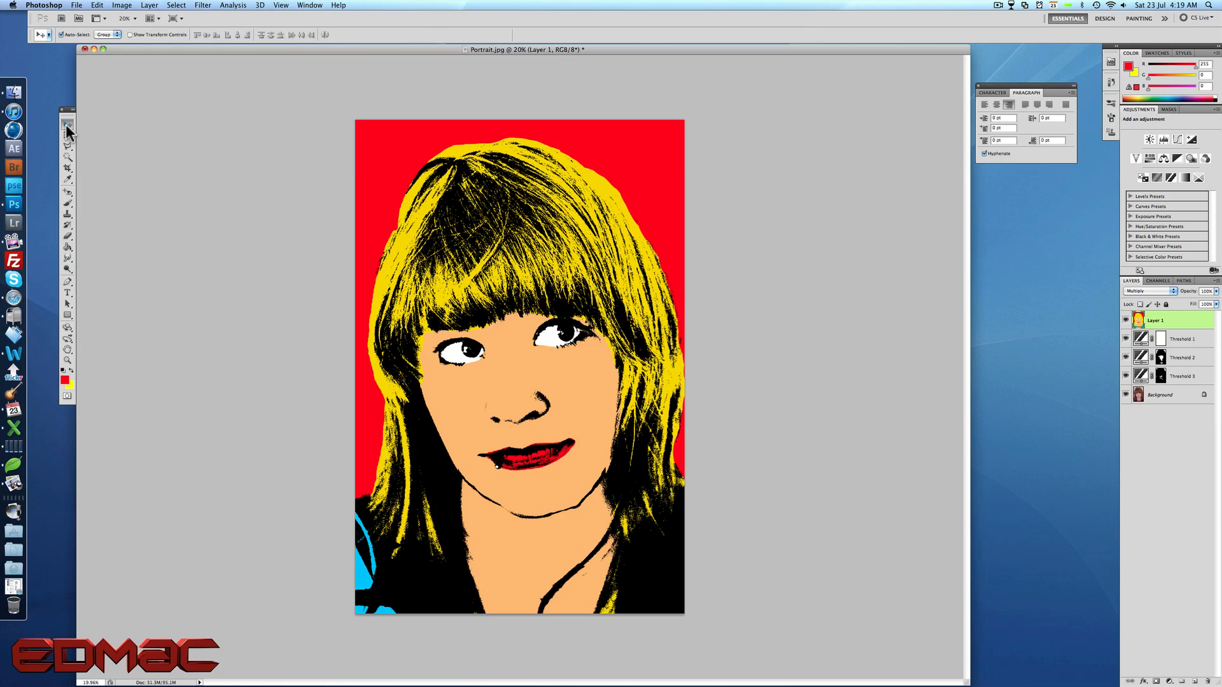
scroll(500, 336, "up", 2)
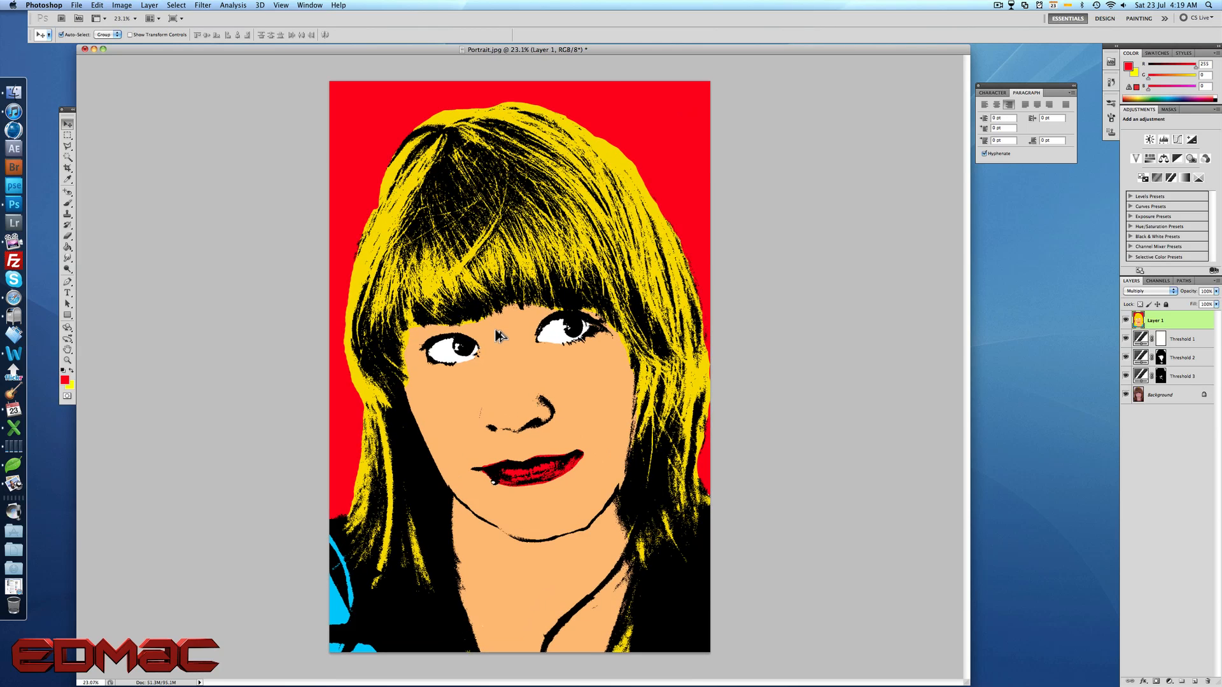
left_click(1178, 401)
right_click(1177, 401)
left_click(1165, 398)
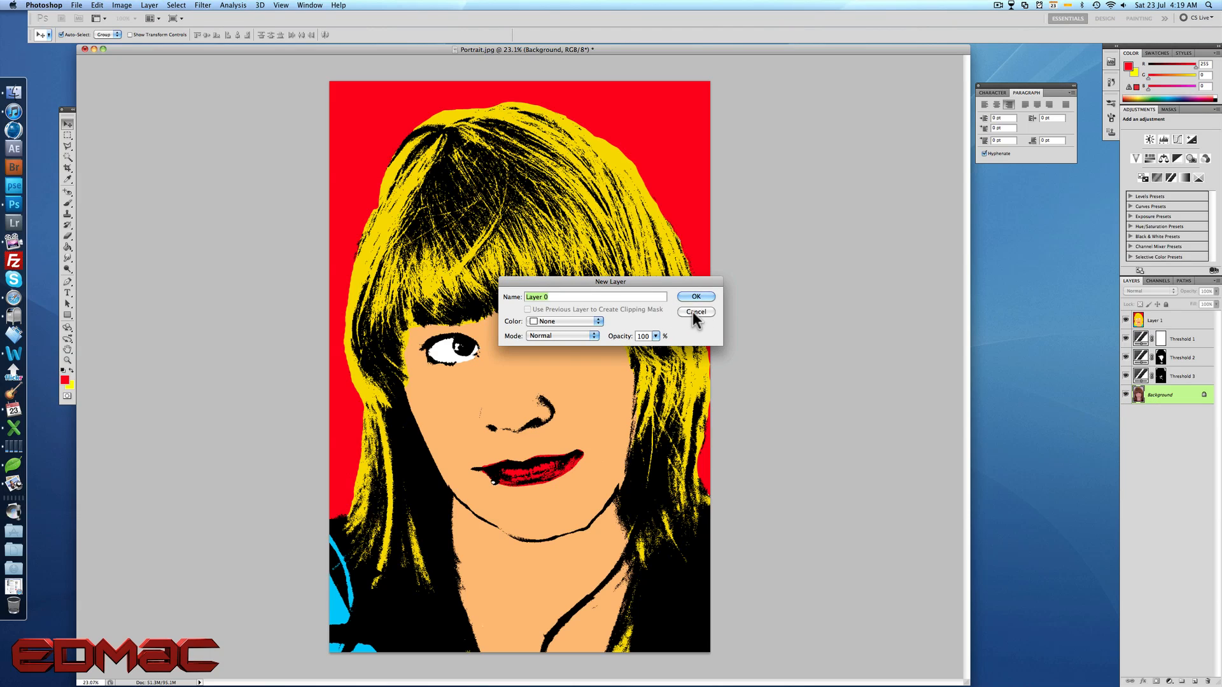
left_click(693, 312)
Flatten the portrait and all its adjustment and colour layers into a single Background layer.
right_click(1176, 395)
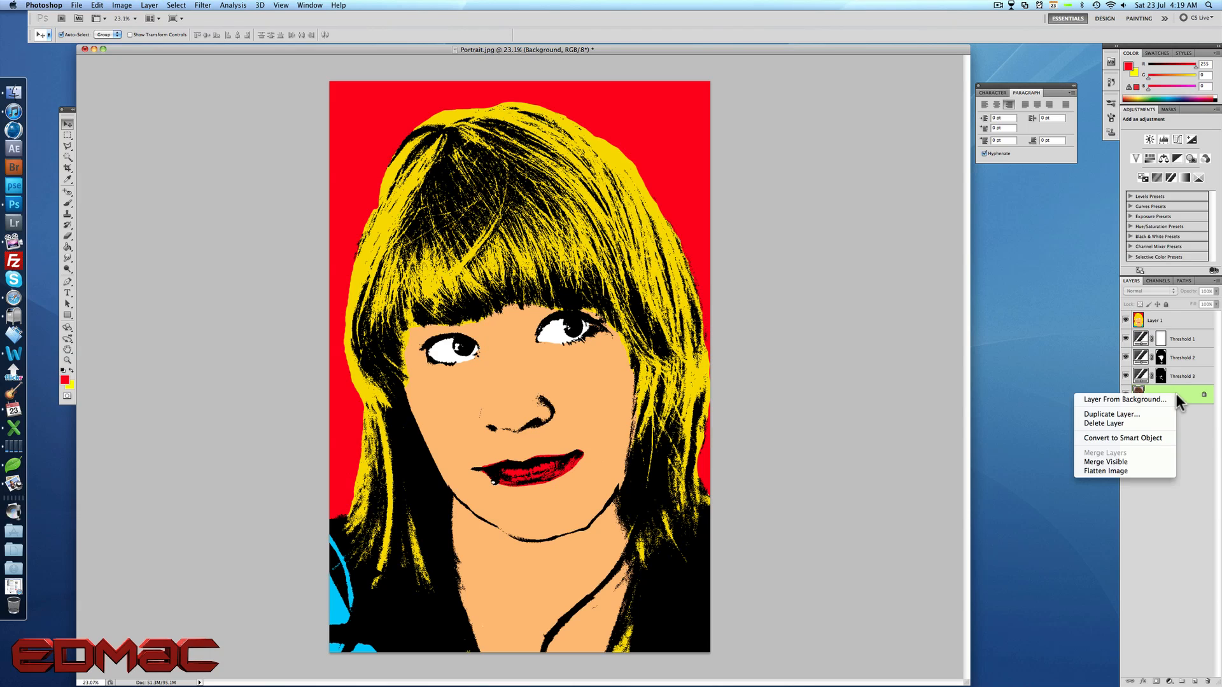
left_click(1121, 470)
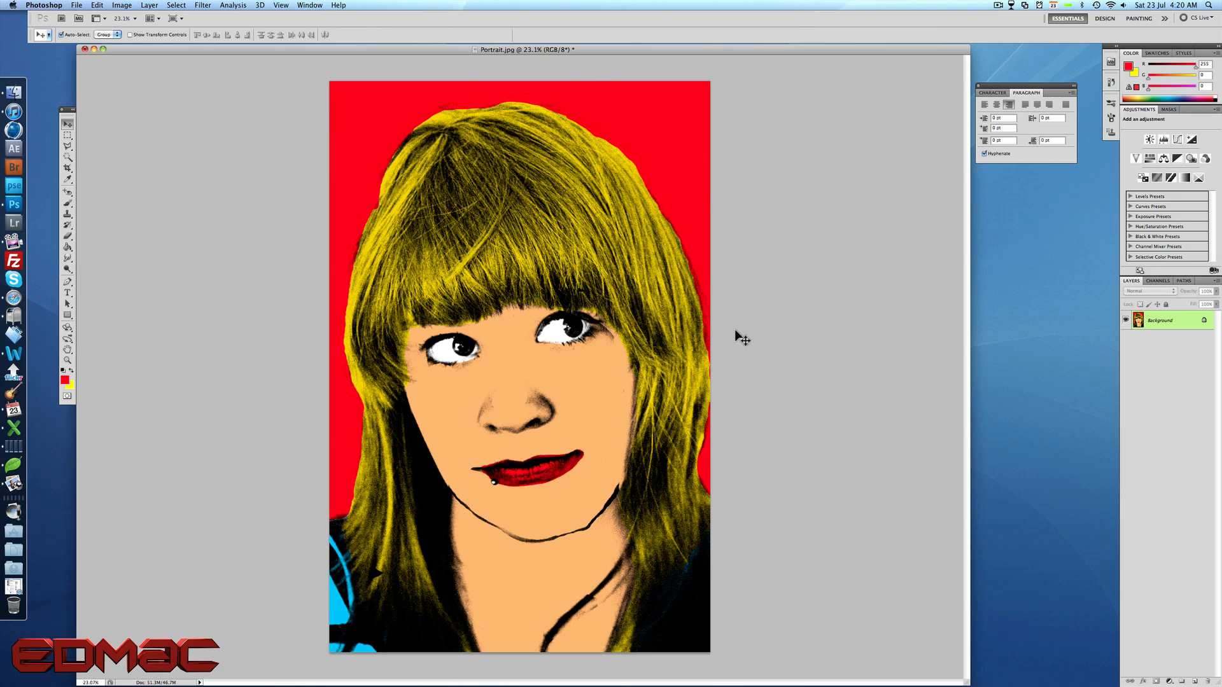
Enlarge the canvas to 200 percent in width and height, anchoring the existing portrait in the upper-left corner.
left_click(121, 5)
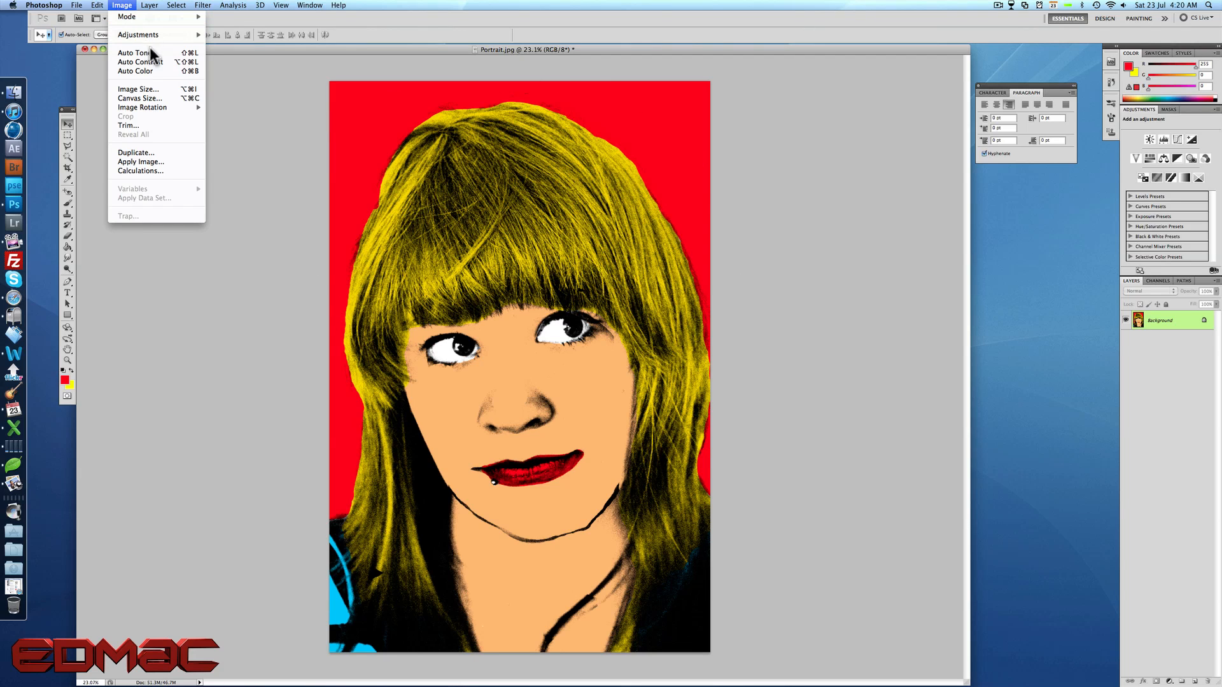
left_click(159, 100)
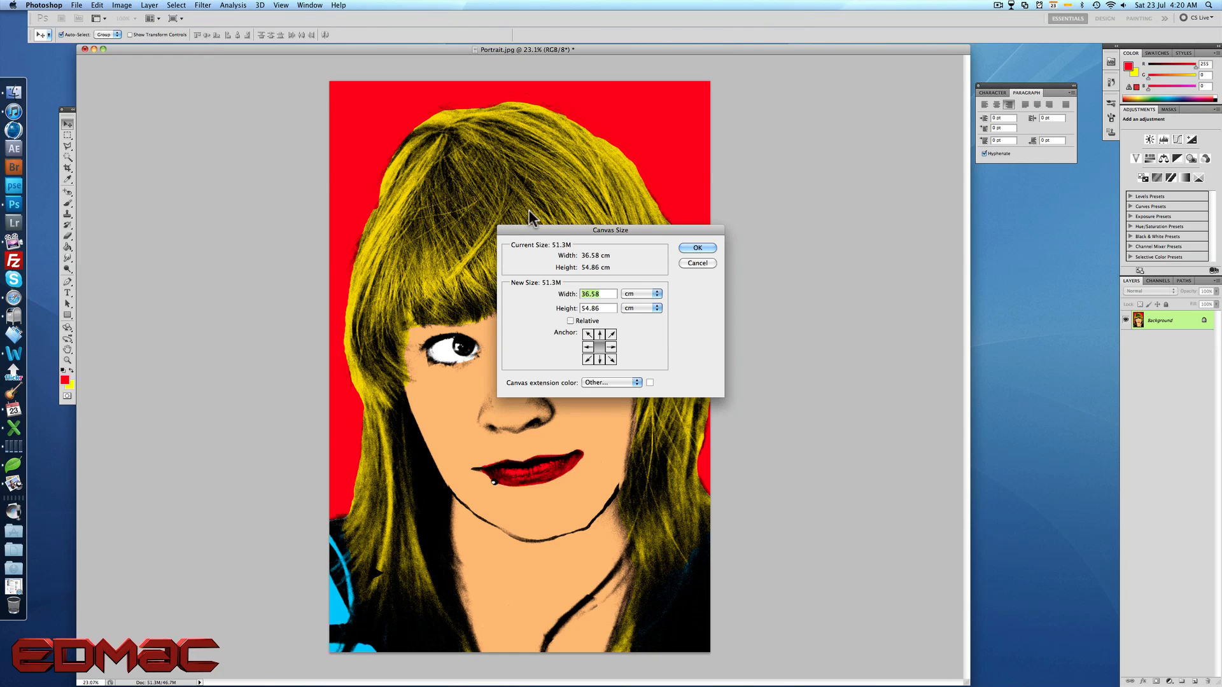
left_click(659, 293)
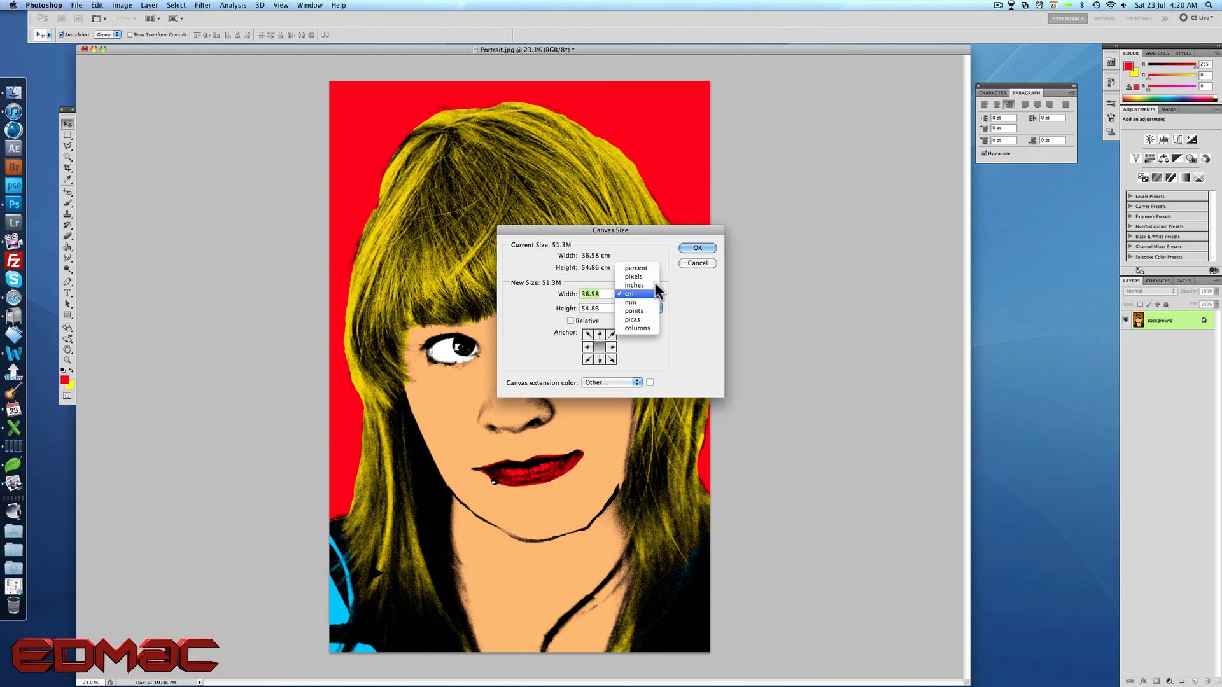
left_click(646, 269)
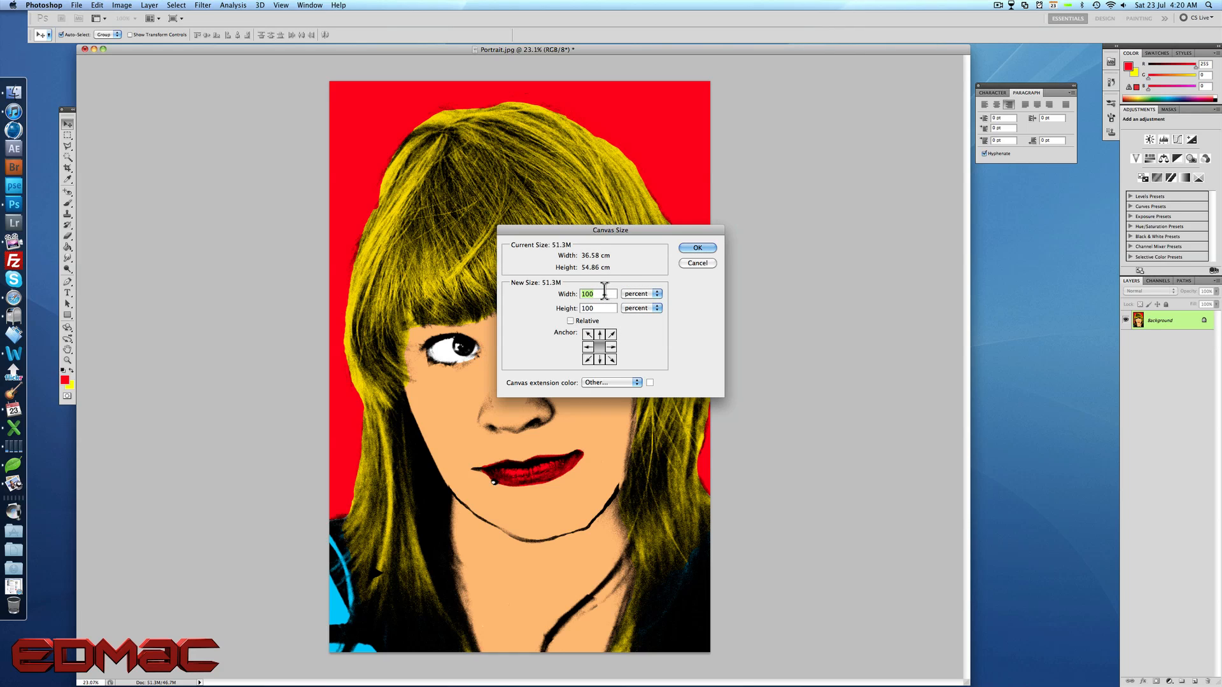
type("200")
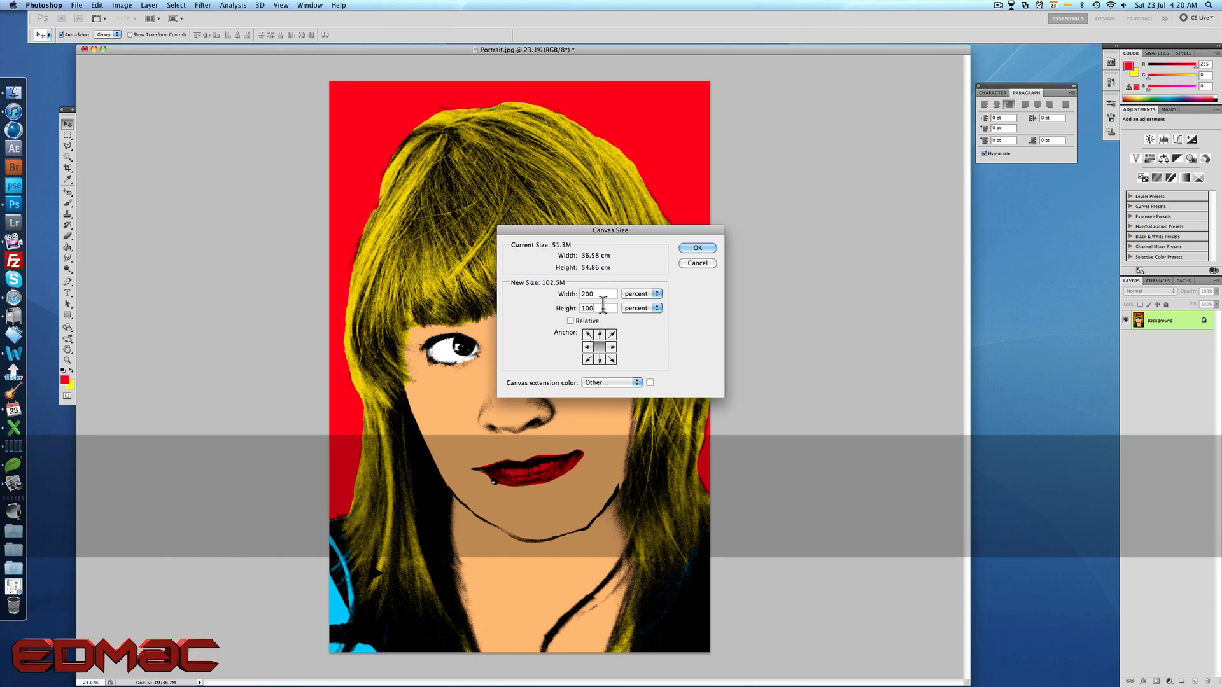
key("Tab")
type("200")
left_click(588, 338)
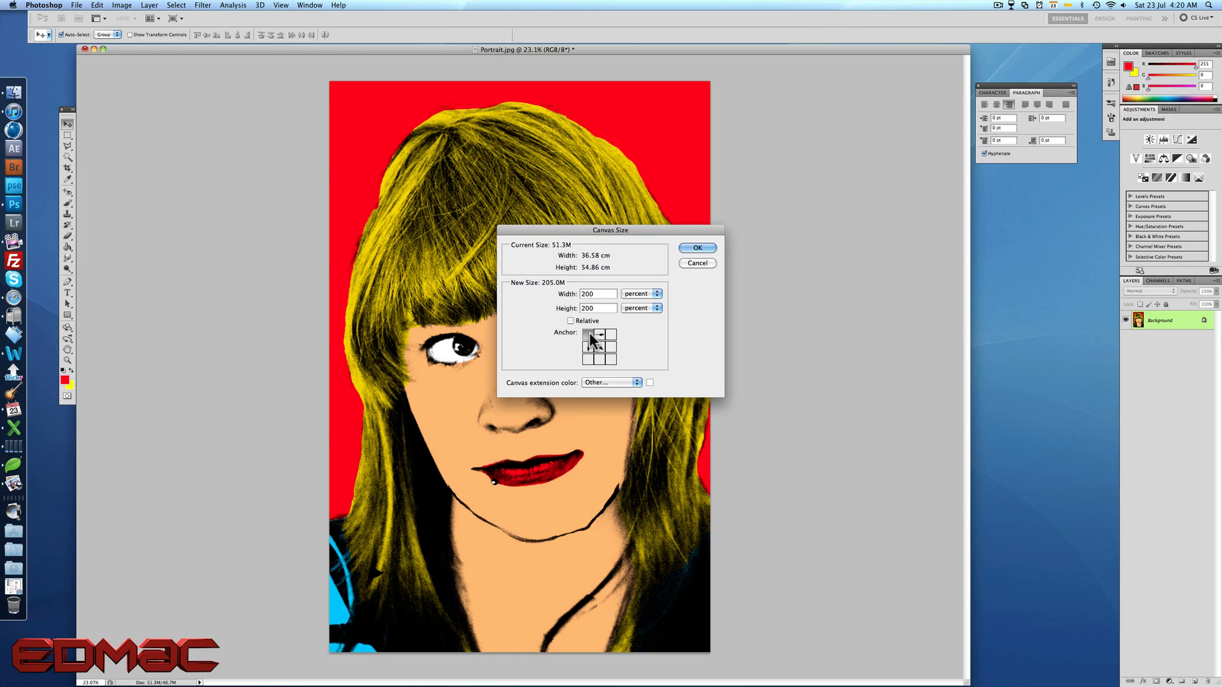
left_click(696, 247)
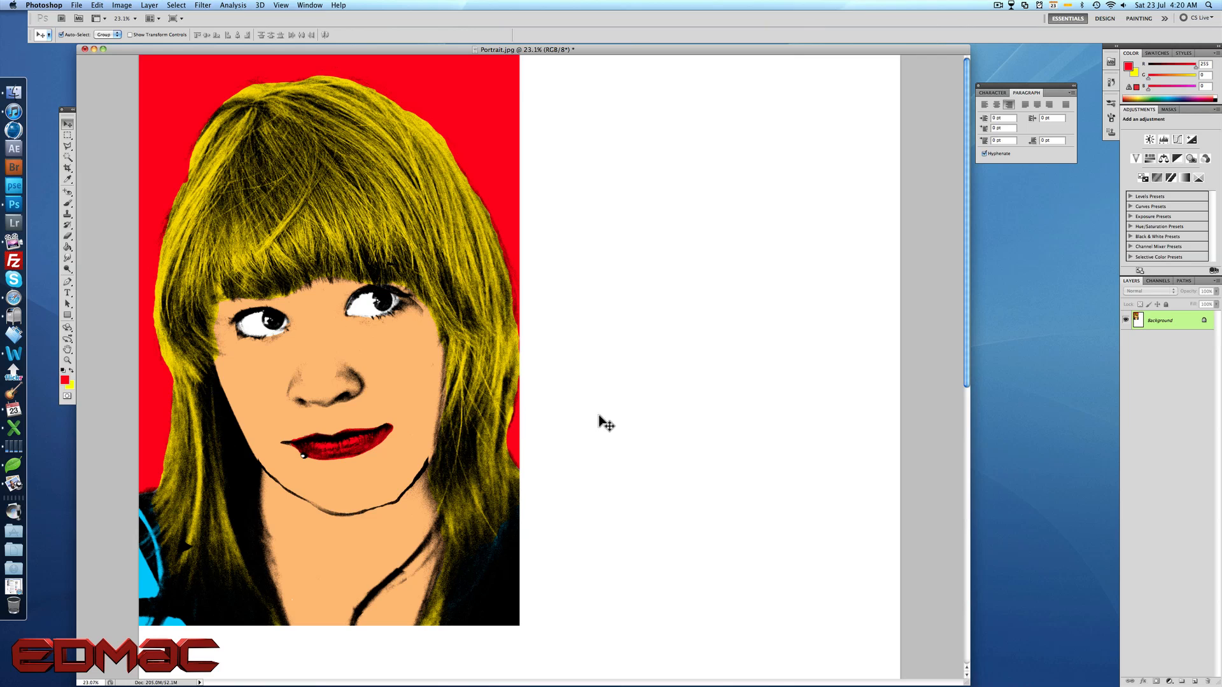
Select the whole portrait on the enlarged canvas with the Rectangular Marquee tool, leaving out the white area.
scroll(589, 350, "down", 5)
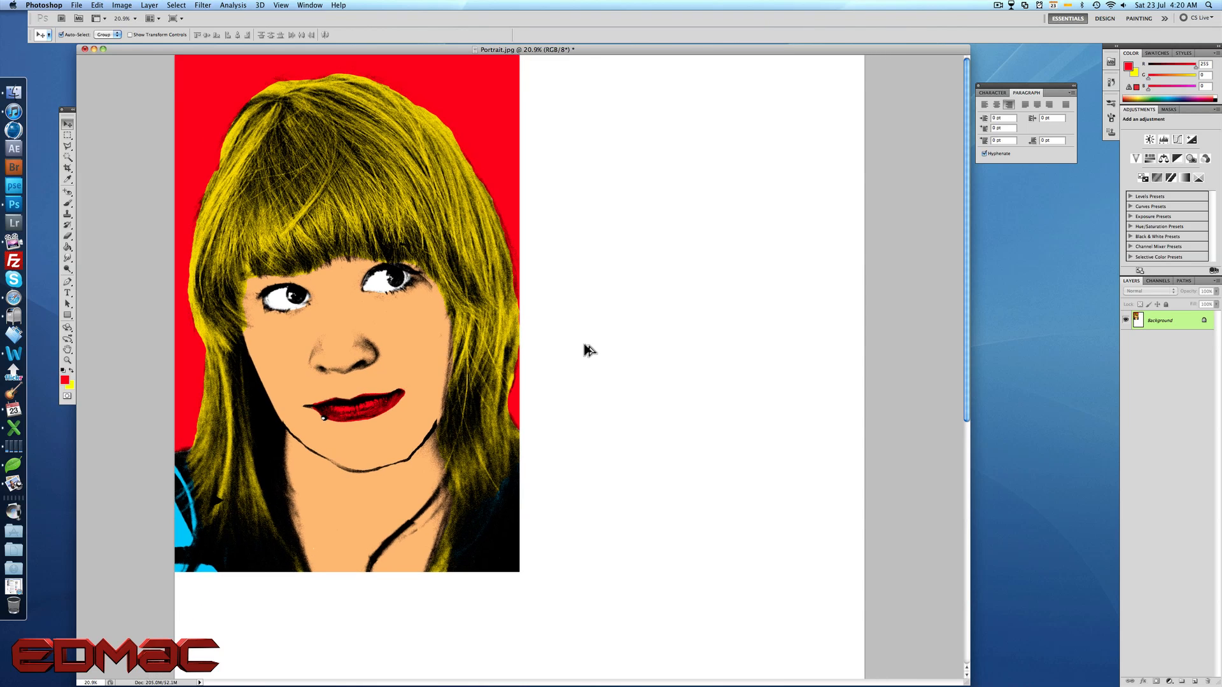
scroll(589, 350, "down", 5)
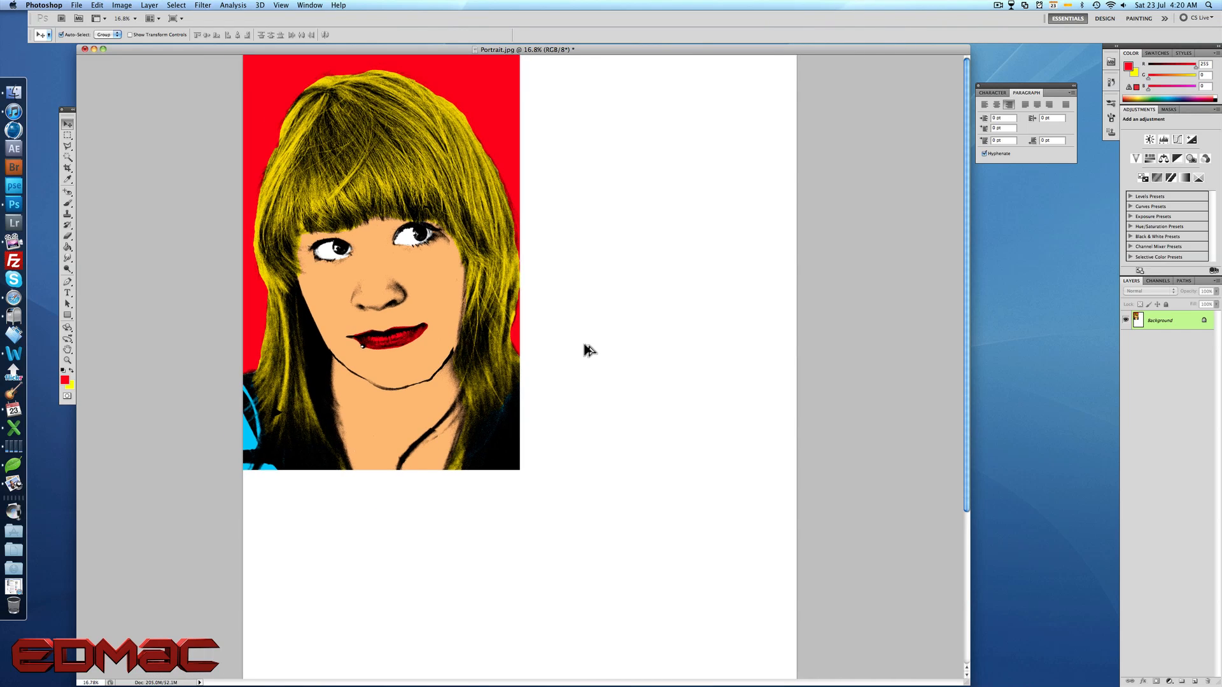
scroll(589, 350, "down", 6)
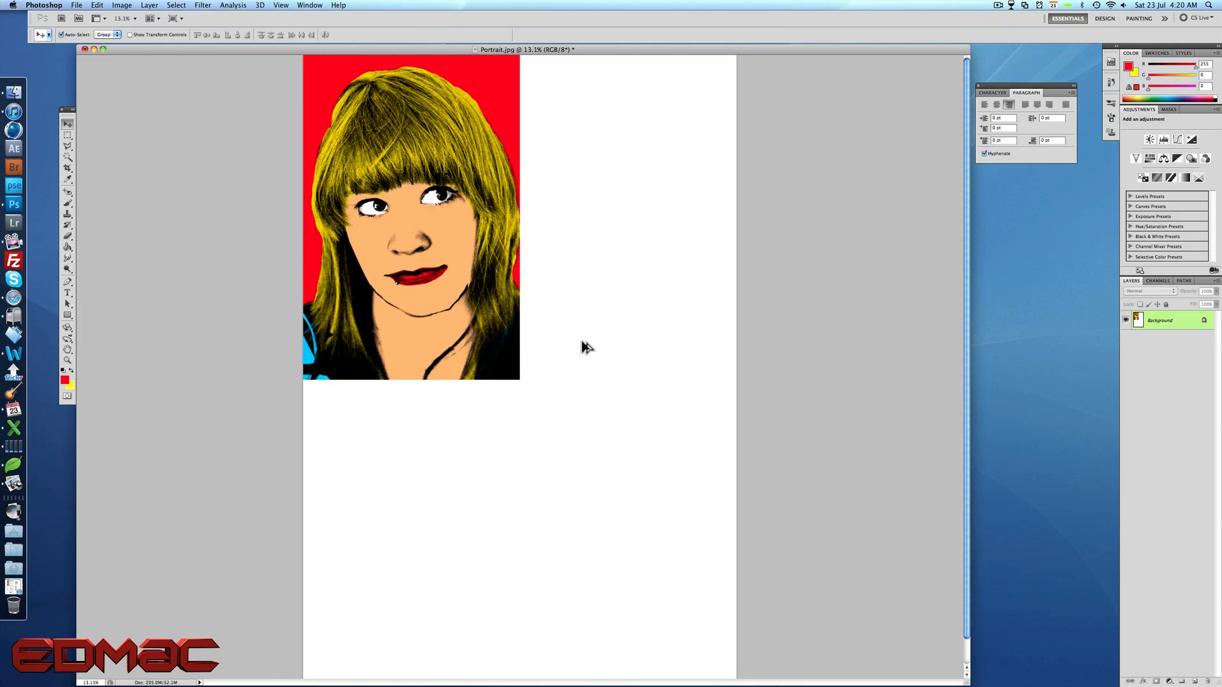
scroll(587, 347, "up", 5)
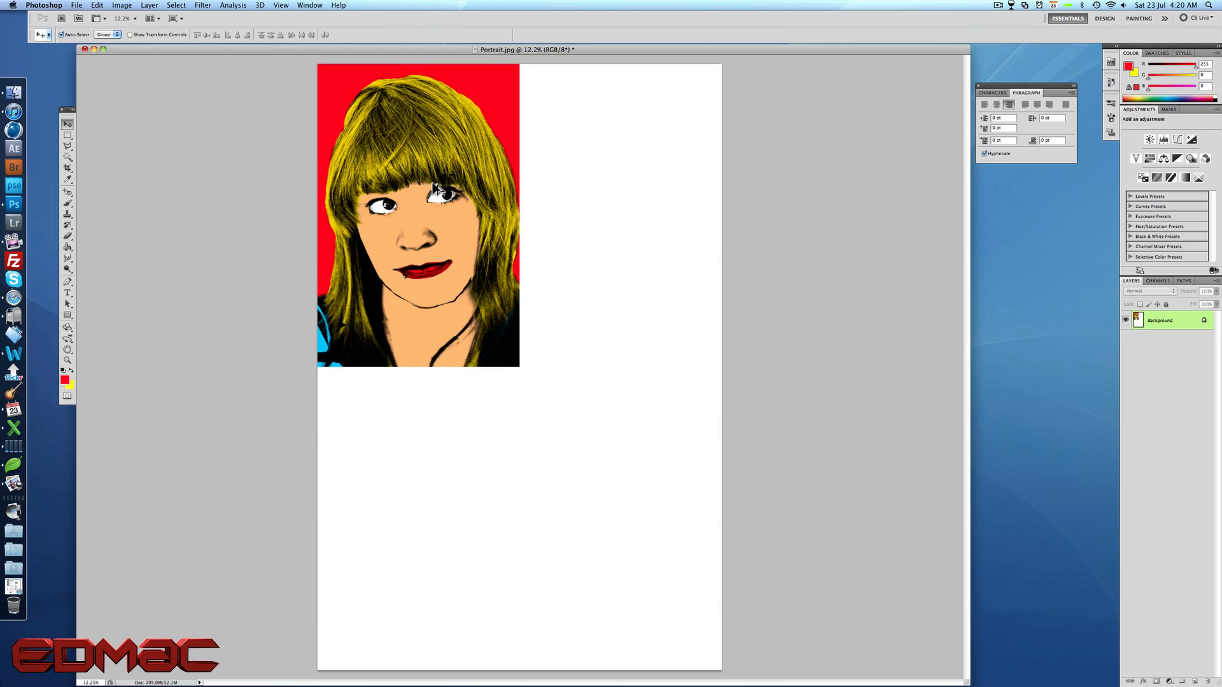
scroll(341, 156, "up", 1)
scroll(331, 111, "up", 5)
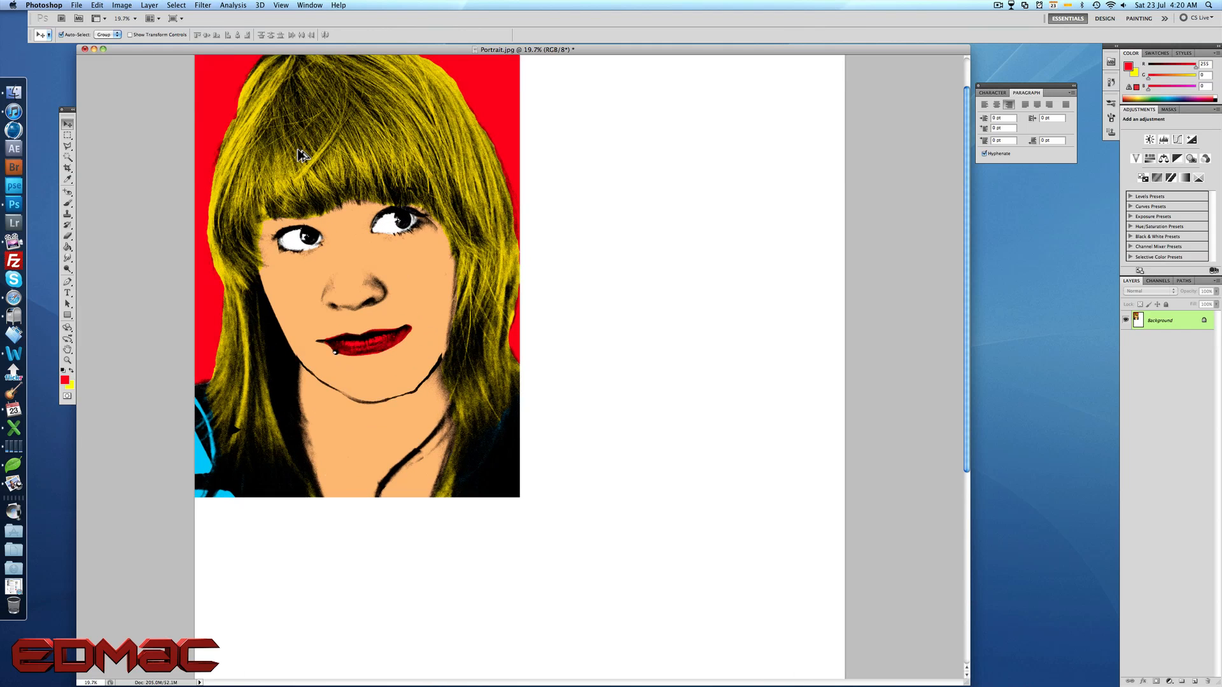
scroll(299, 167, "down", 1)
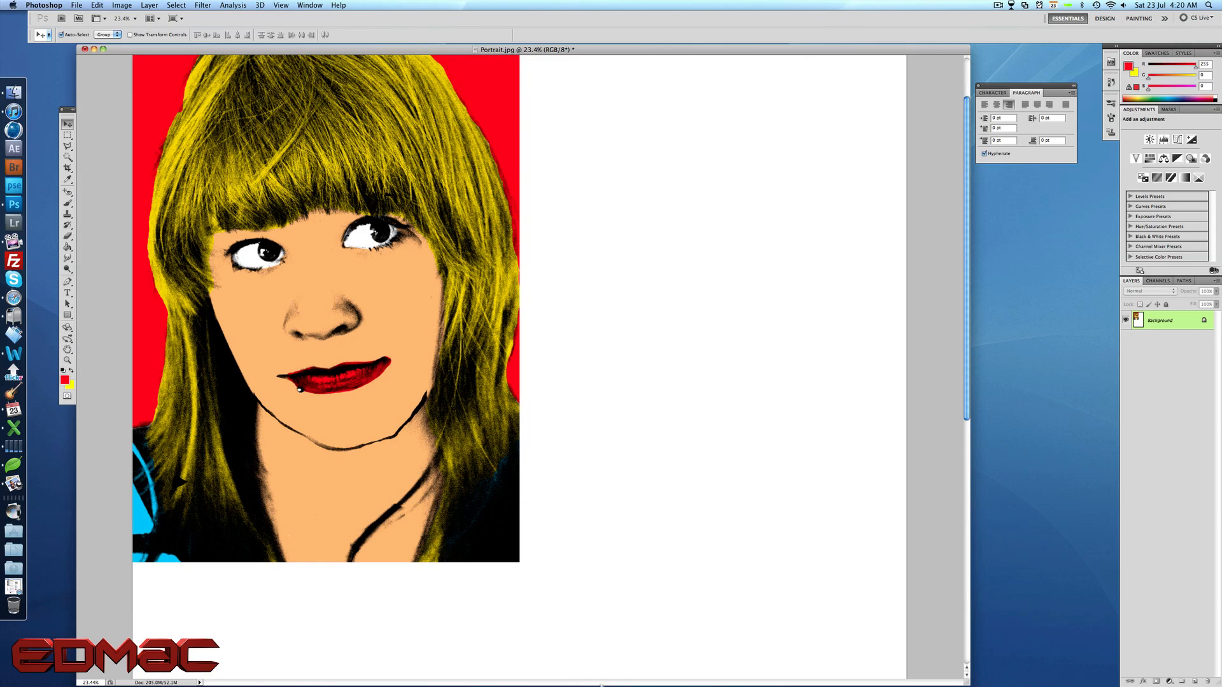
scroll(295, 431, "up", 2)
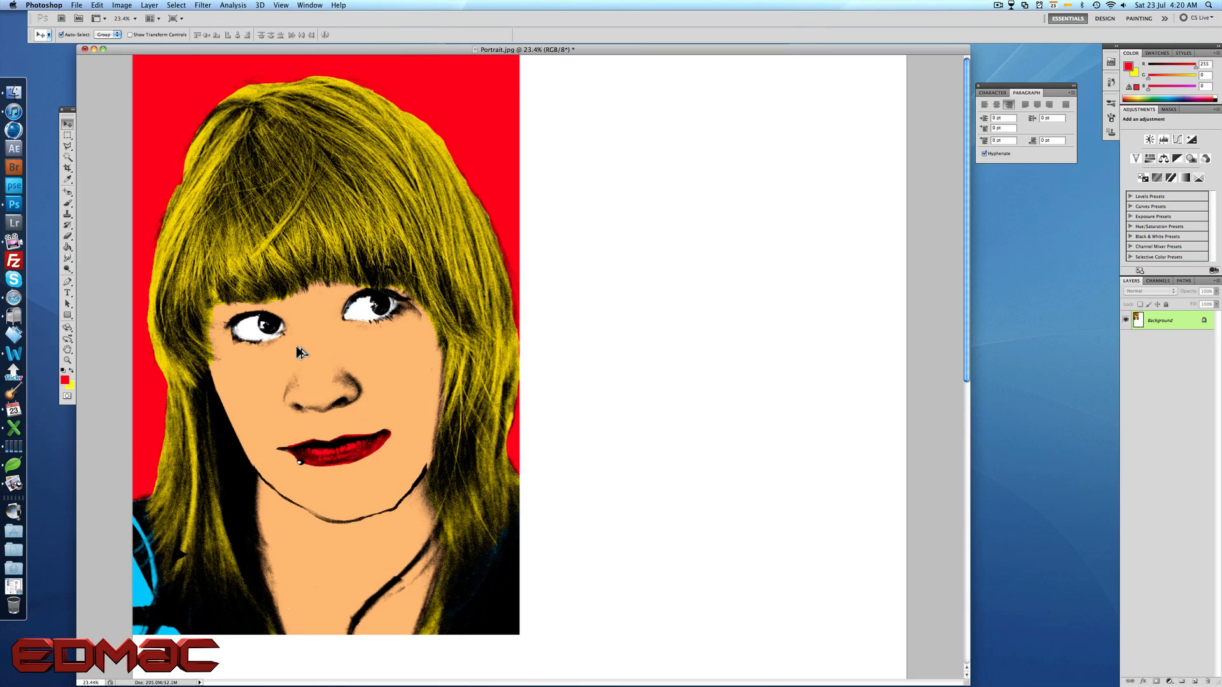
scroll(299, 352, "down", 1)
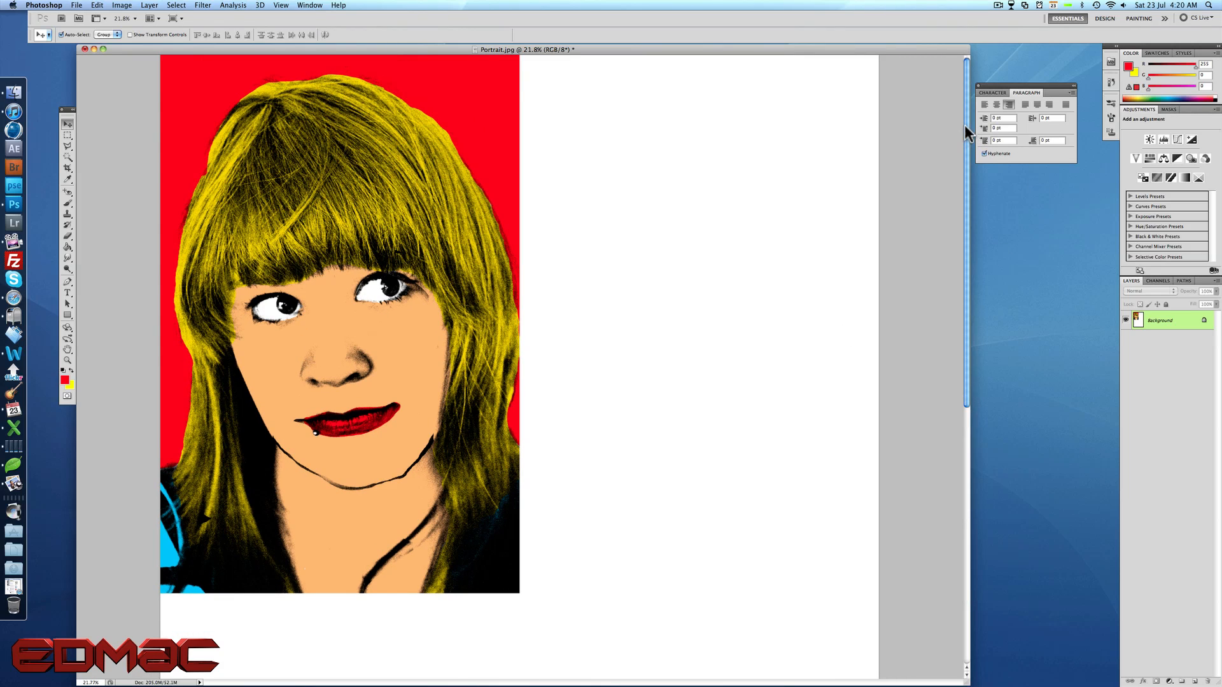
left_click(67, 135)
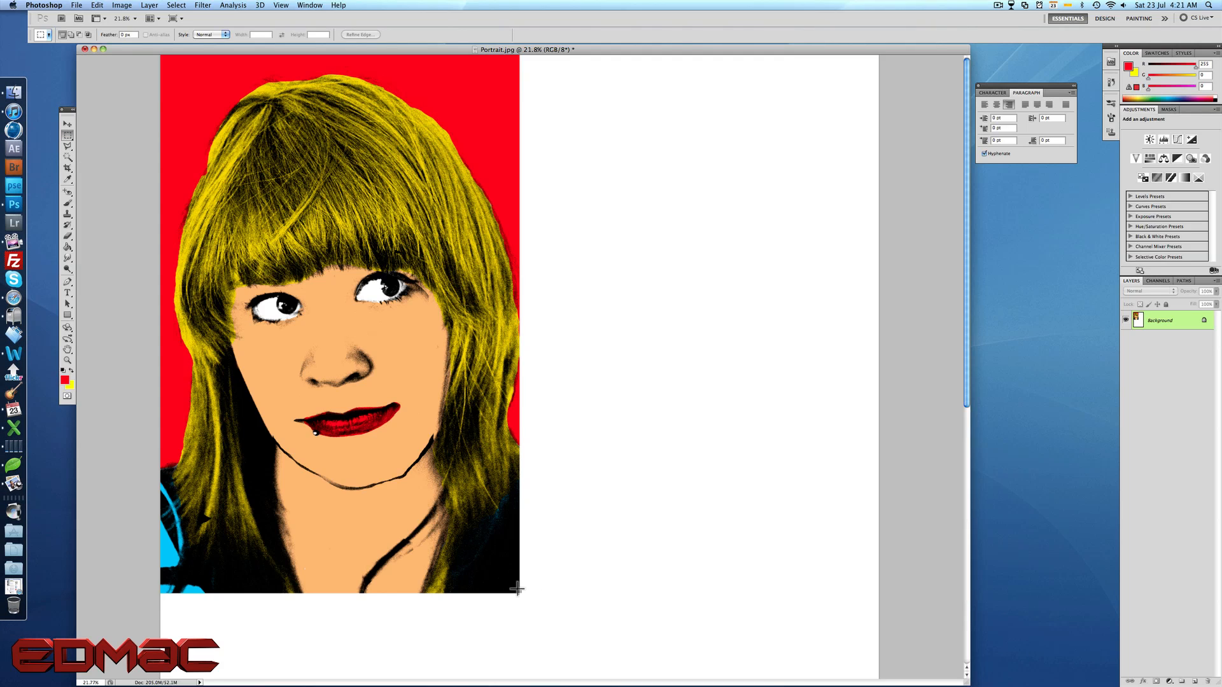
left_click_drag(516, 586, 518, 592)
left_click(156, 542)
left_click_drag(504, 577, 146, 48)
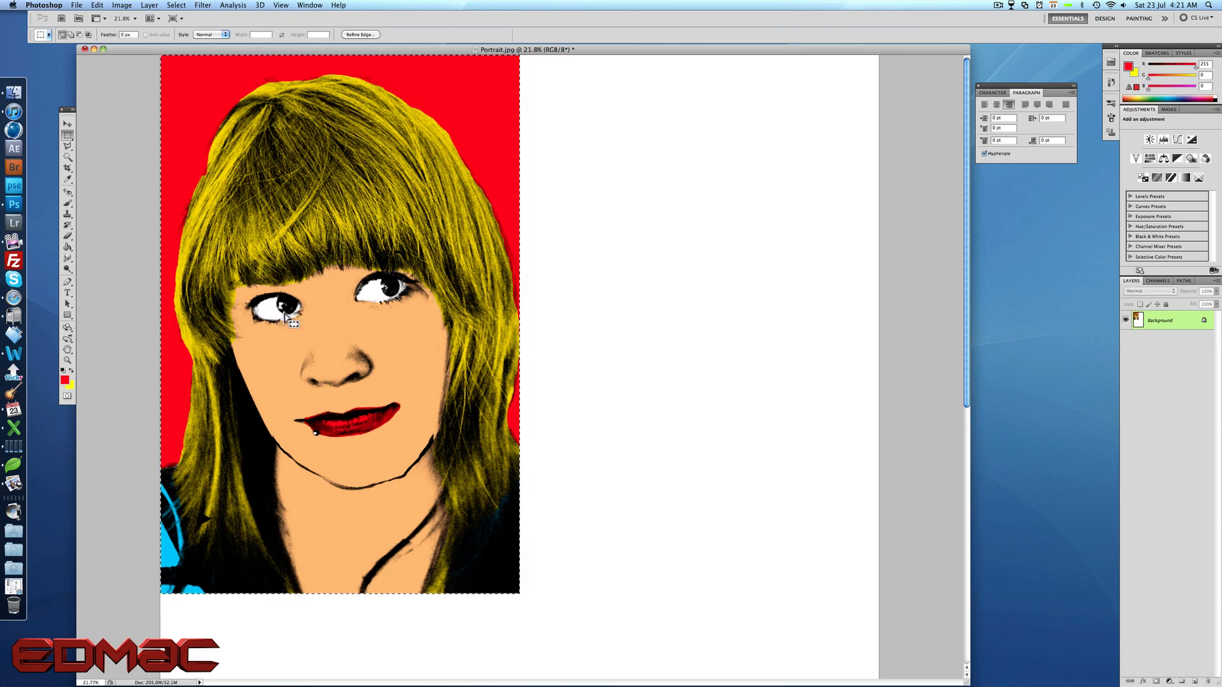
Copy the selected portrait to a new layer and move the copy into the canvas's upper-right quarter.
scroll(649, 322, "down", 5)
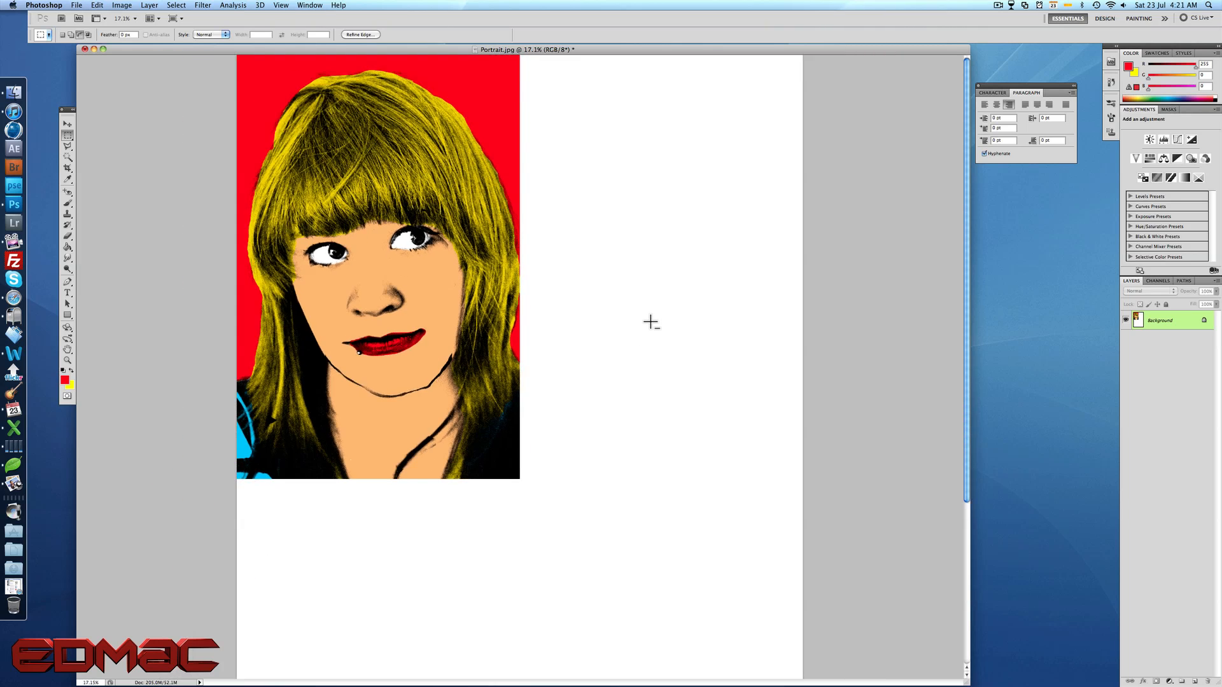
scroll(649, 320, "down", 2)
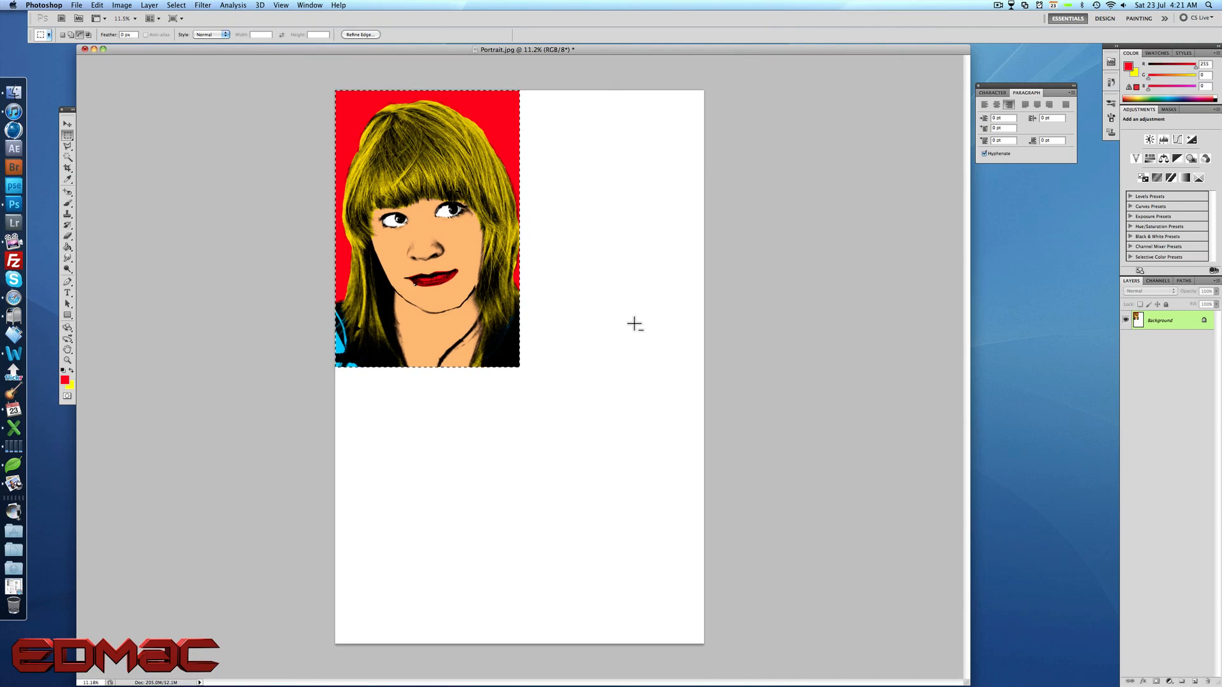
scroll(635, 324, "up", 1)
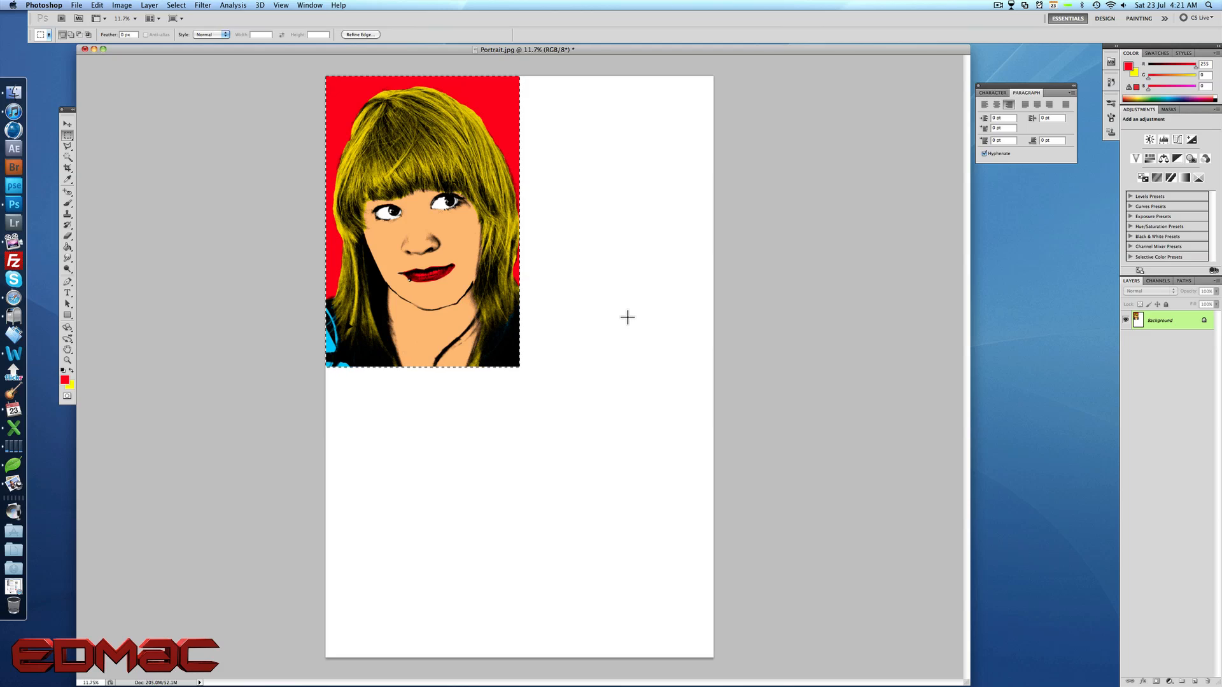
key("super+j")
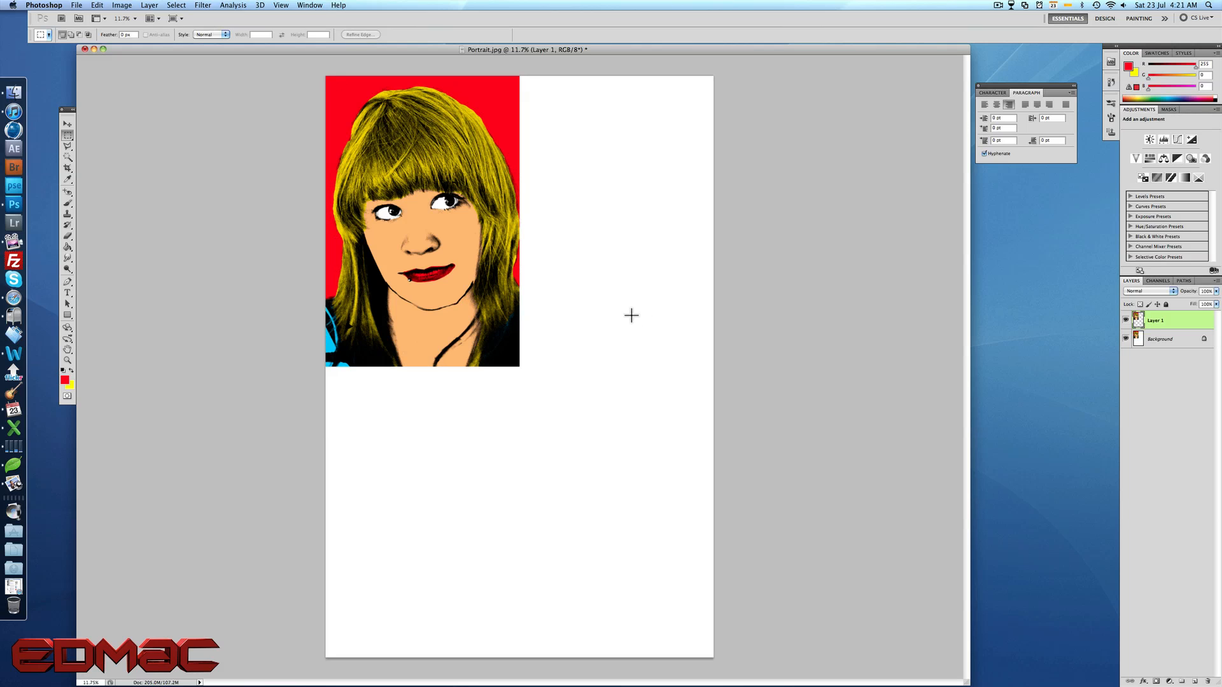
left_click(67, 123)
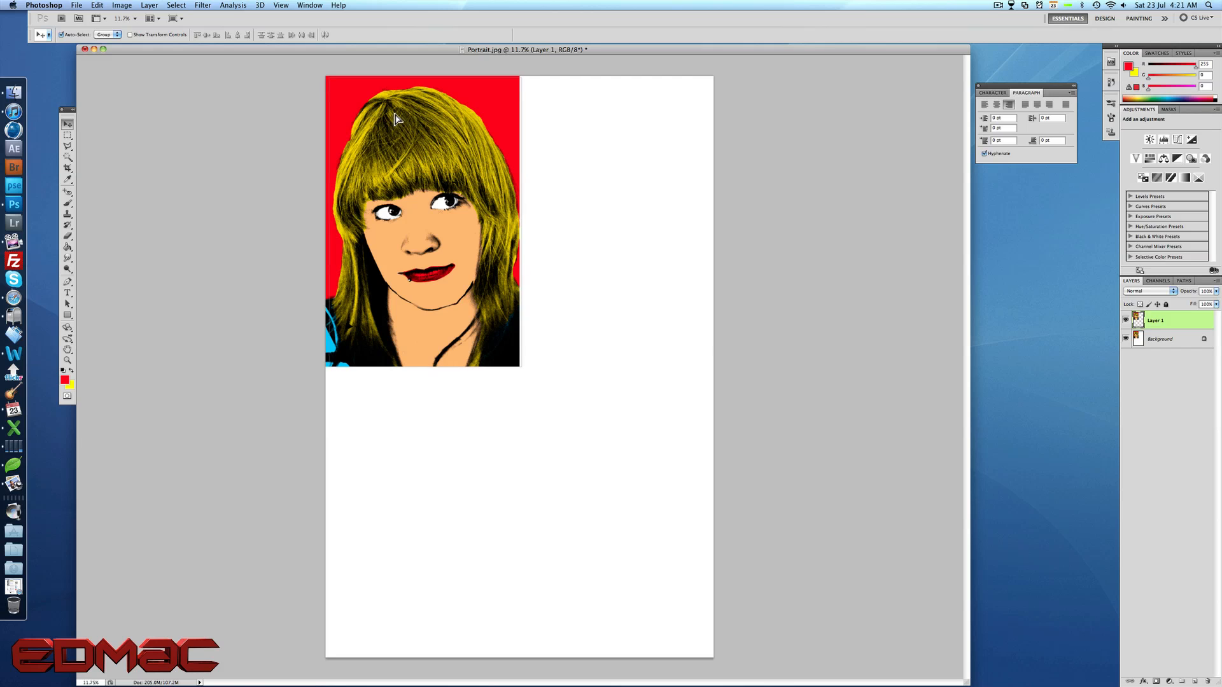
left_click_drag(395, 118, 583, 116)
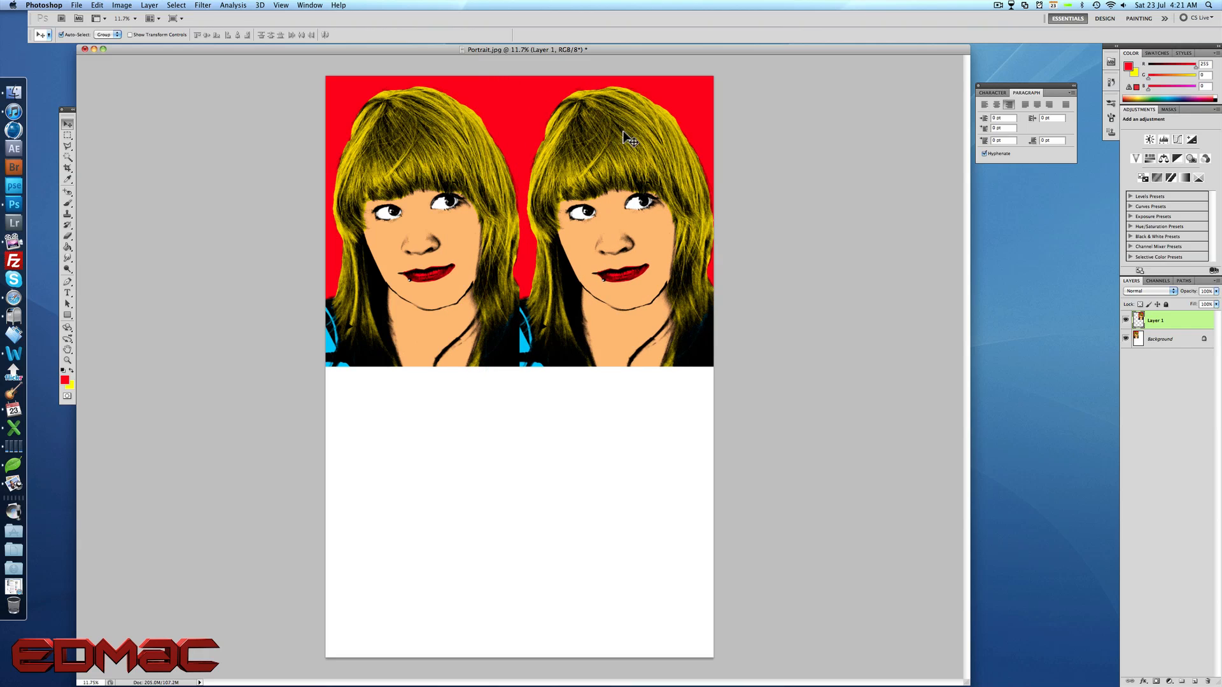
Paste two more copies of the portrait and place them in the lower-left and lower-right quarters of the canvas.
key("super+v")
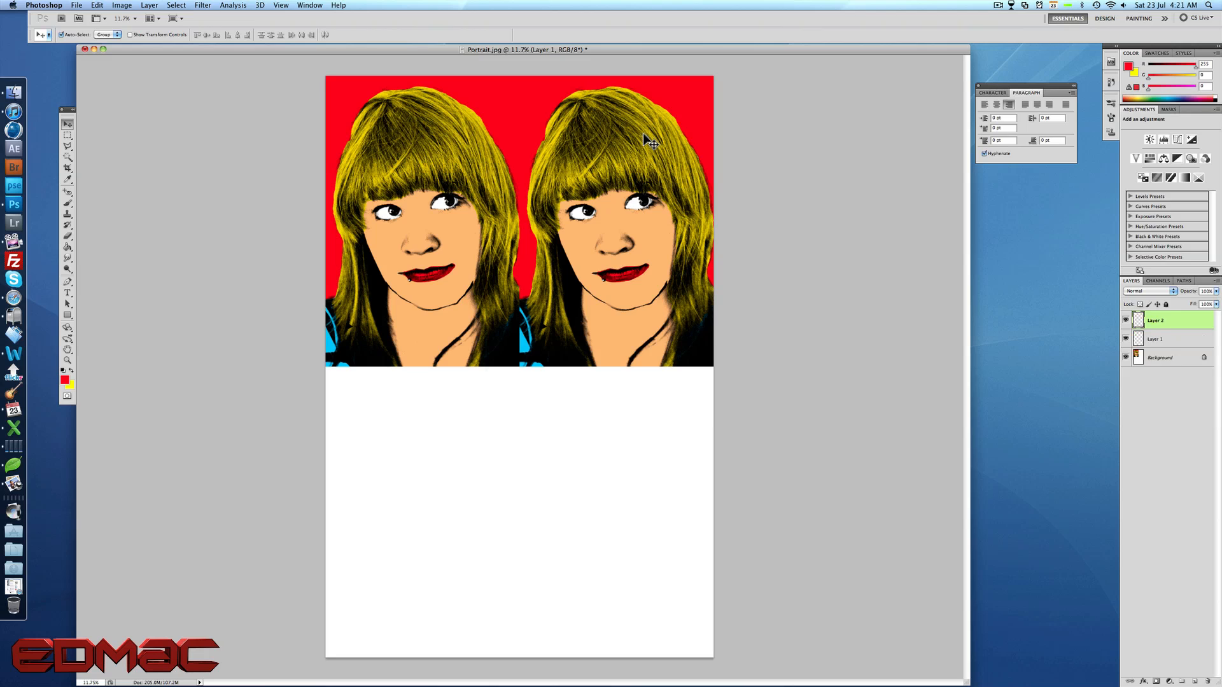
left_click_drag(590, 242, 485, 385)
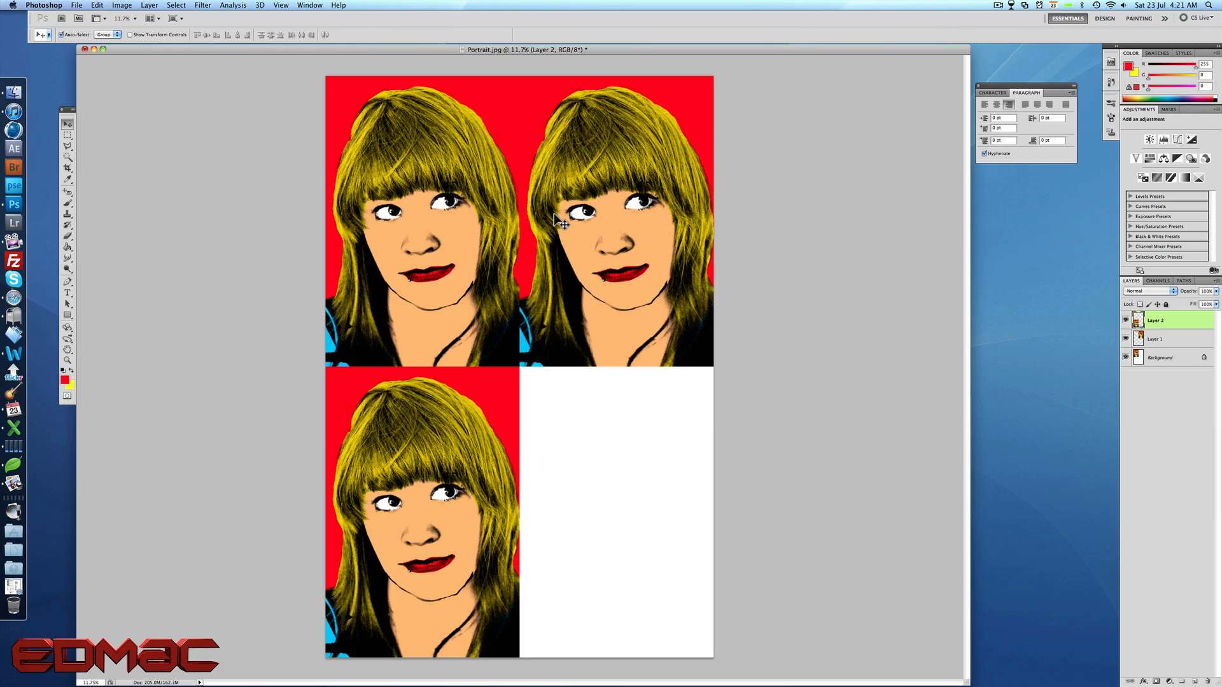
key("super+v")
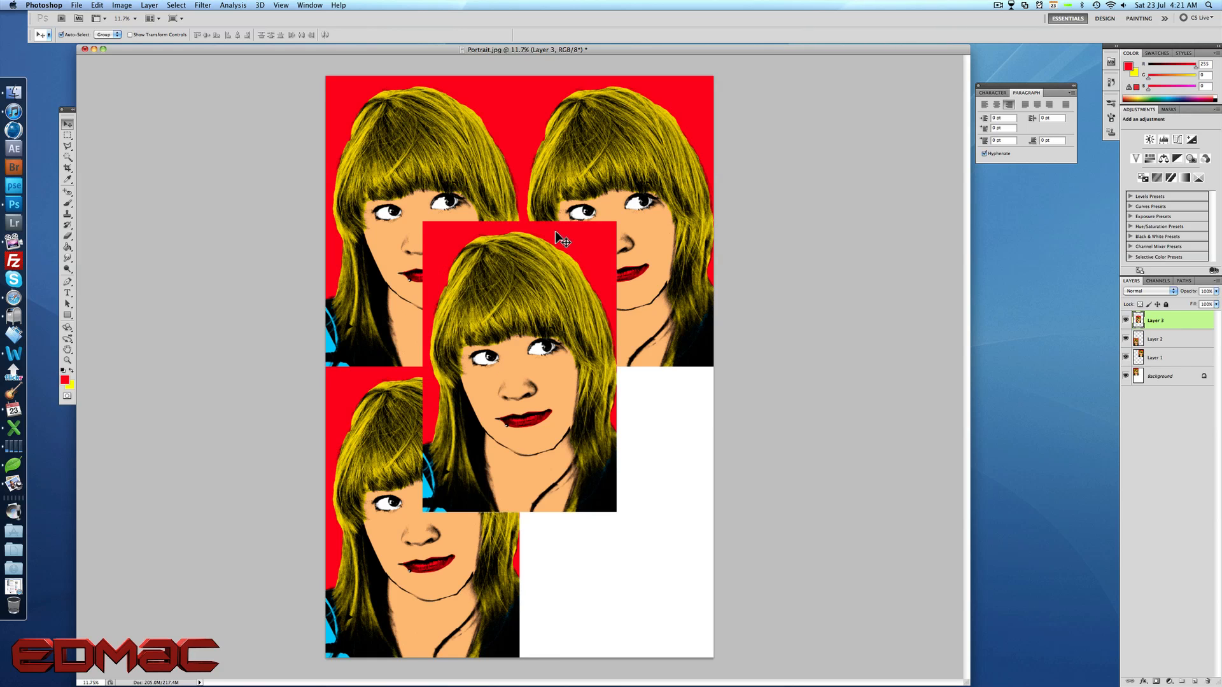
left_click_drag(554, 234, 648, 377)
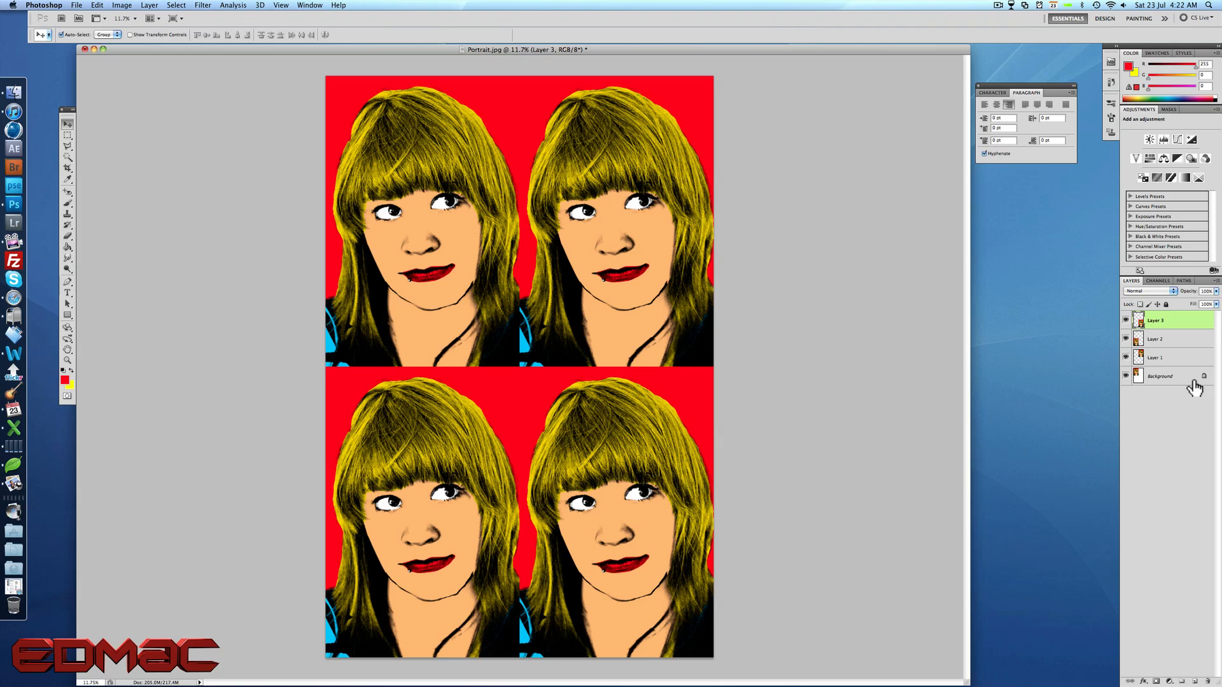
Go through the Background layer and Layers 1 to 3 to check the separate layer of each portrait.
left_click(1168, 360)
left_click(1171, 380)
left_click(1176, 361)
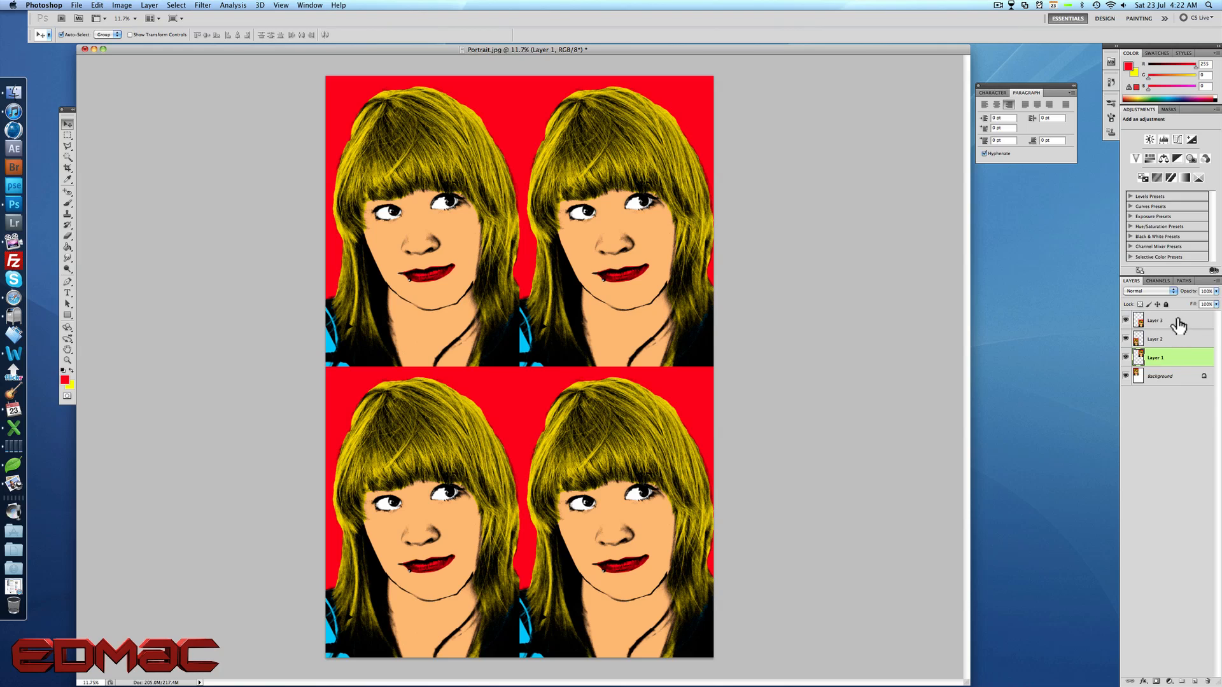
left_click(1166, 380)
left_click(1163, 360)
left_click(1162, 340)
left_click(1162, 322)
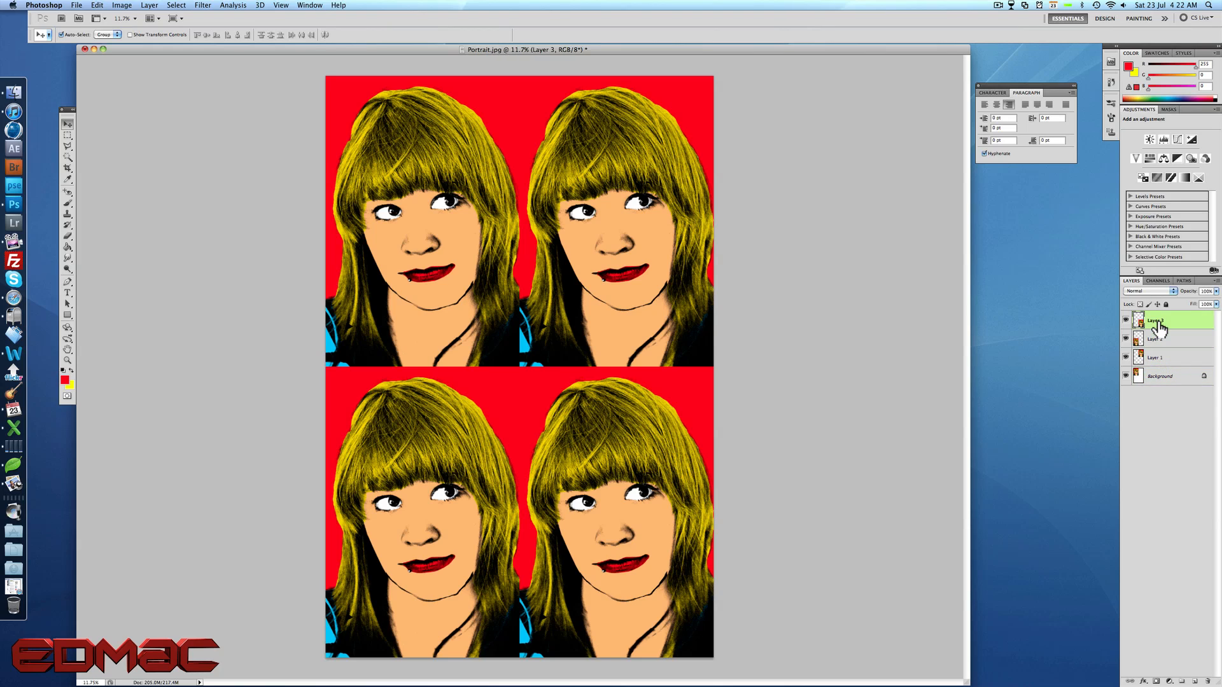
left_click(1163, 379)
Recolour the upper-right portrait on Layer 1 with Hue/Saturation, setting Hue to +106 and leaving Saturation at 0.
left_click(1166, 360)
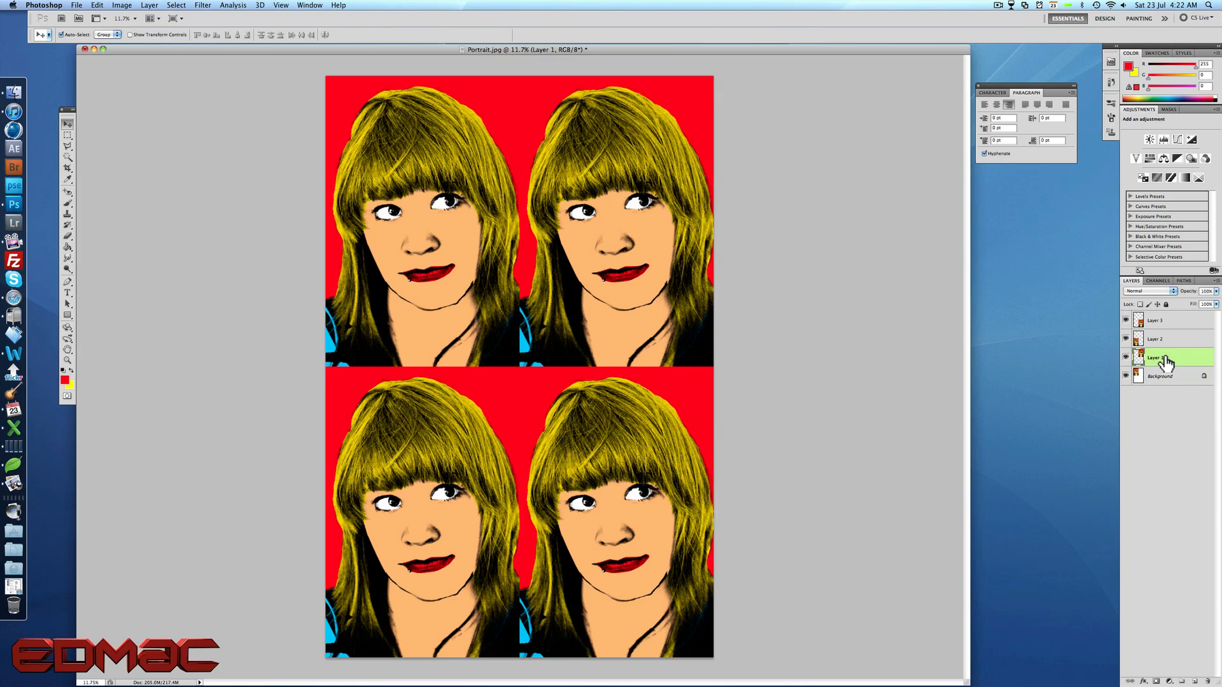
left_click(122, 6)
mouse_move(142, 38)
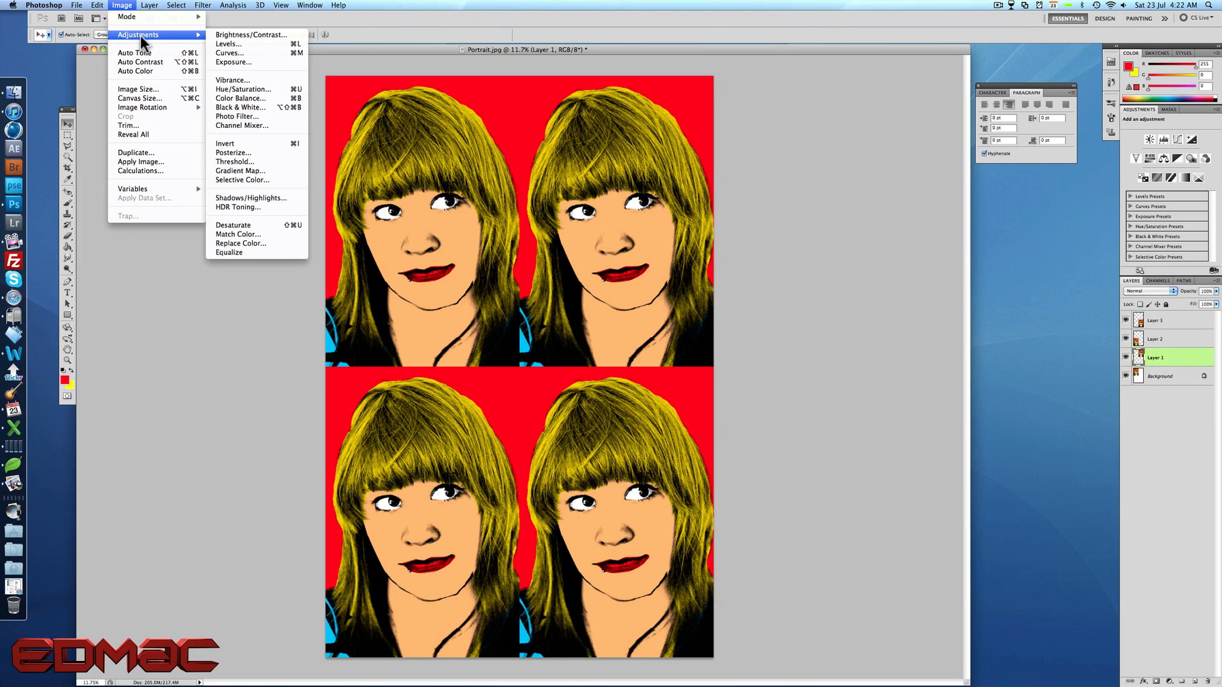
left_click(282, 91)
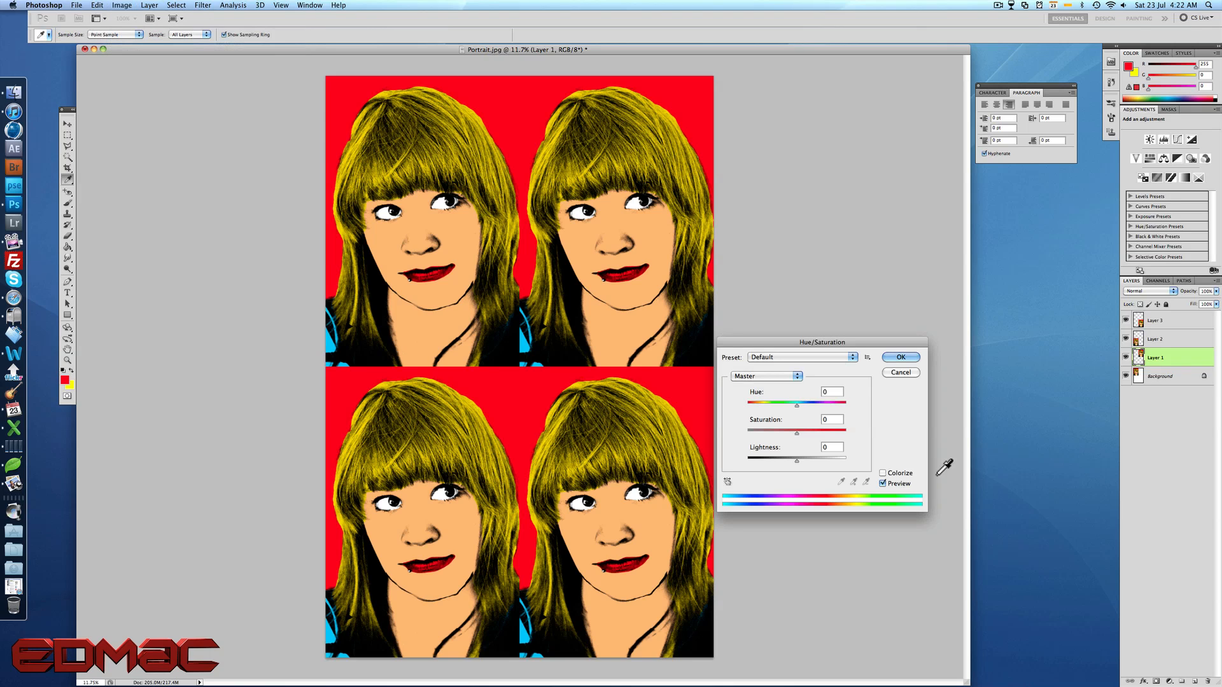
left_click_drag(796, 403, 832, 416)
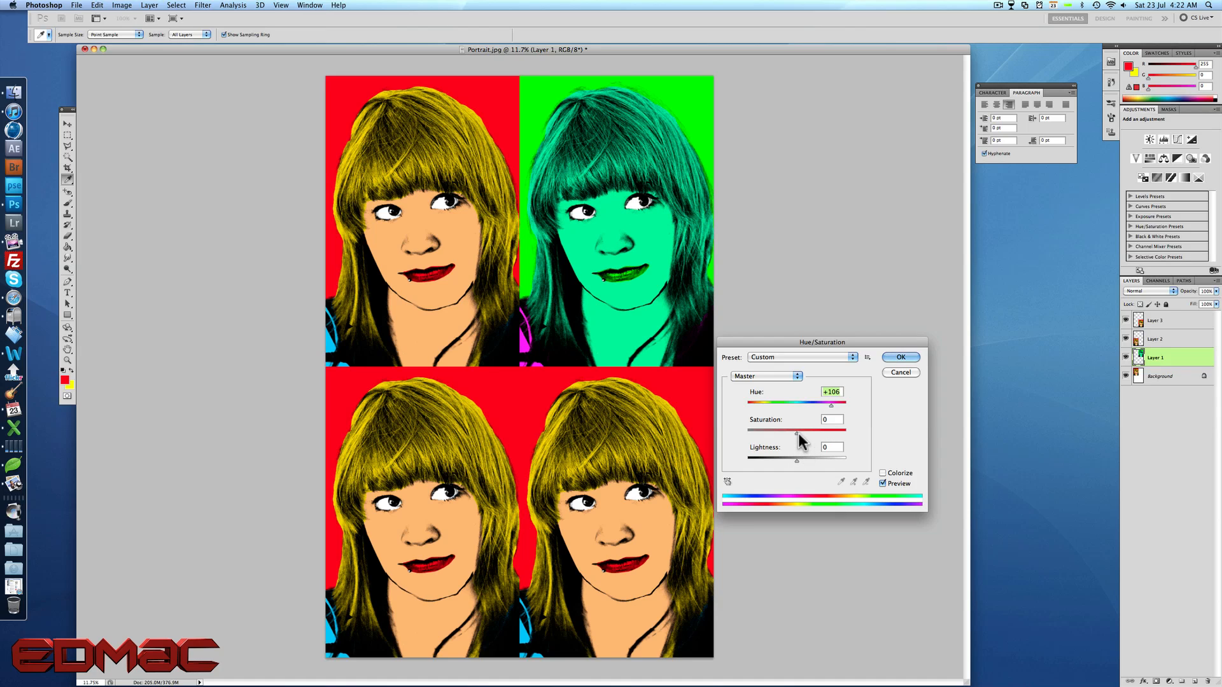
mouse_move(797, 432)
left_mouse_down()
mouse_move(775, 433)
mouse_move(832, 433)
mouse_move(796, 433)
left_mouse_up()
left_click(903, 362)
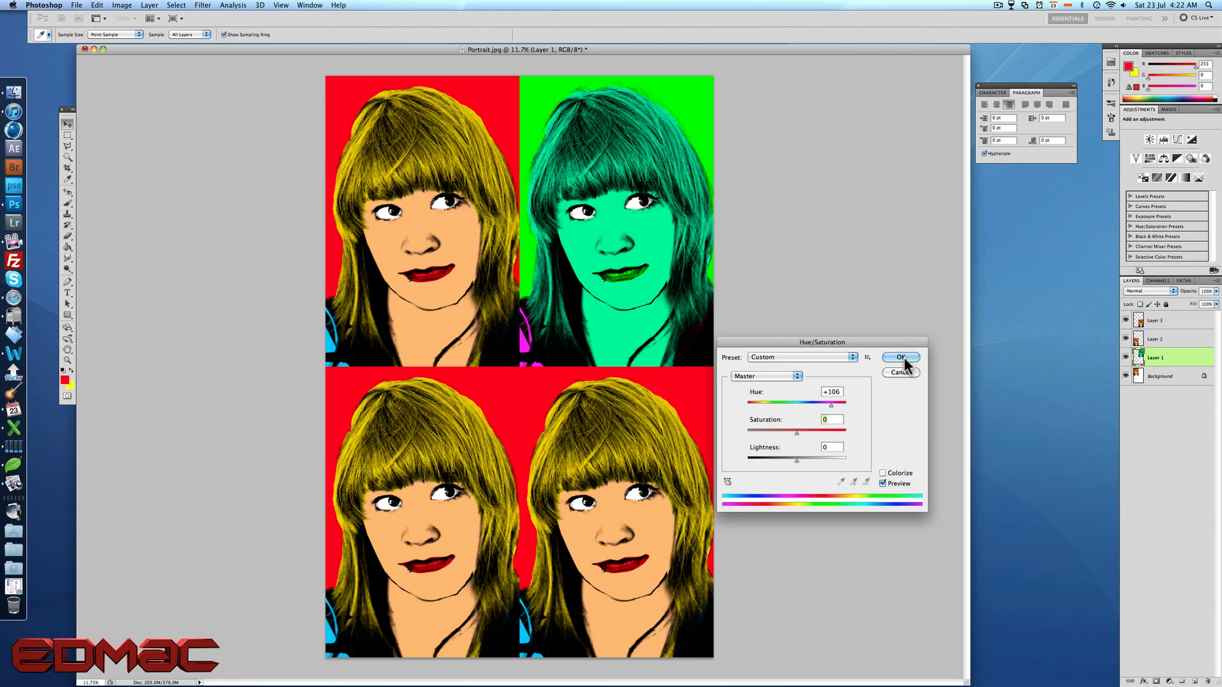
Recolour the lower-left portrait on Layer 2 with Hue/Saturation, setting Hue to -128 and Saturation to +17.
left_click(1161, 343)
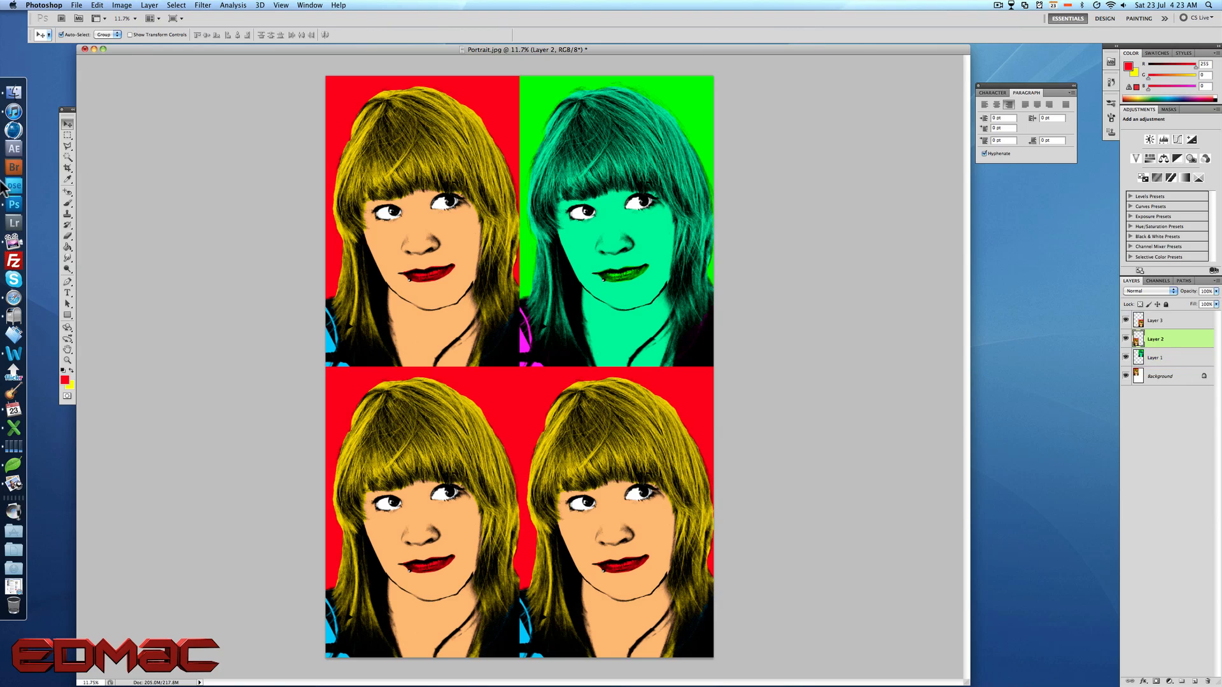
left_click(132, 6)
mouse_move(167, 36)
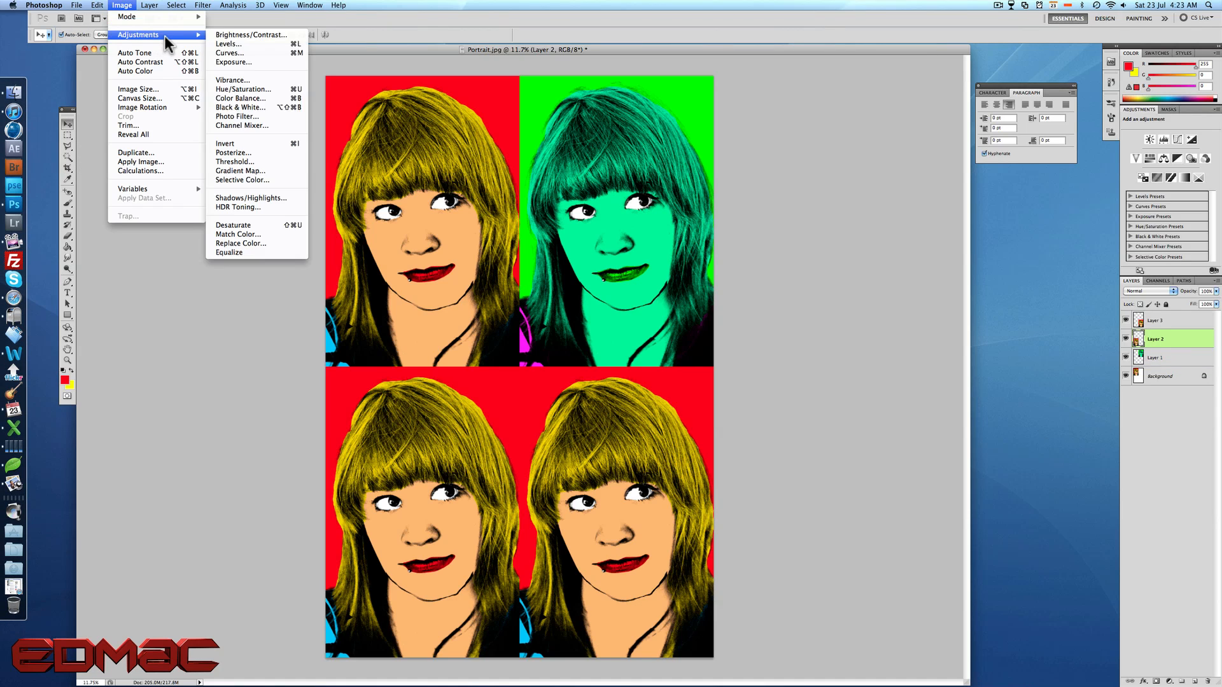
left_click(278, 89)
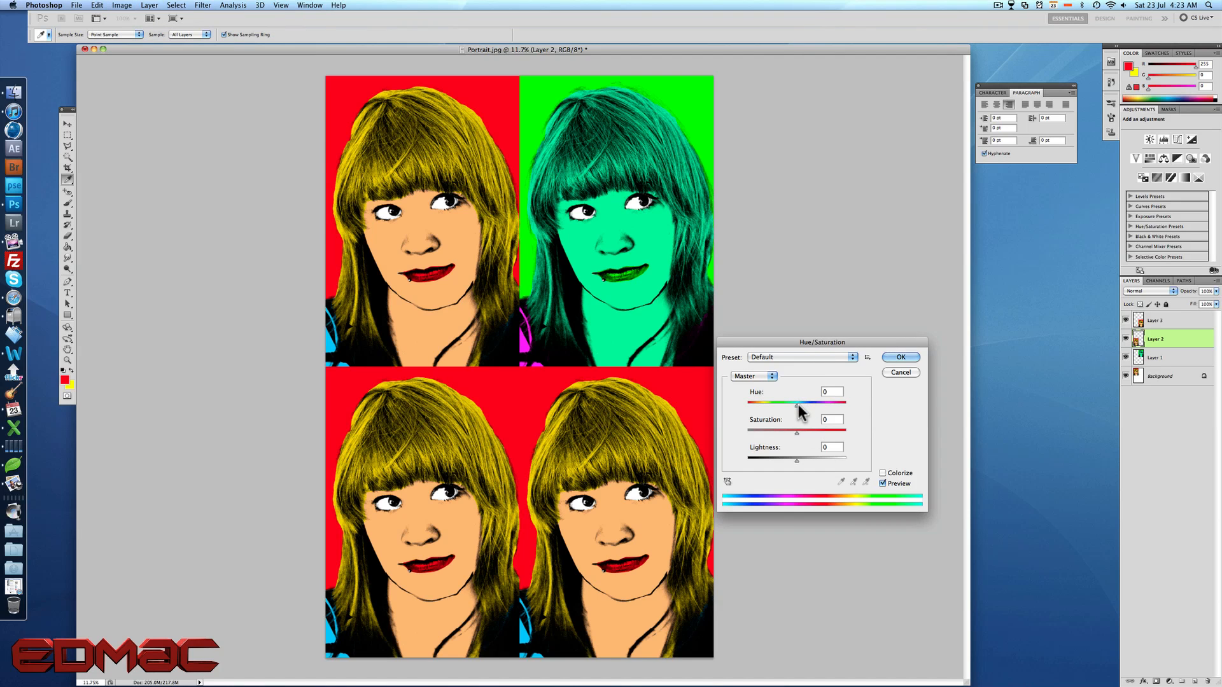
left_click_drag(797, 405, 807, 434)
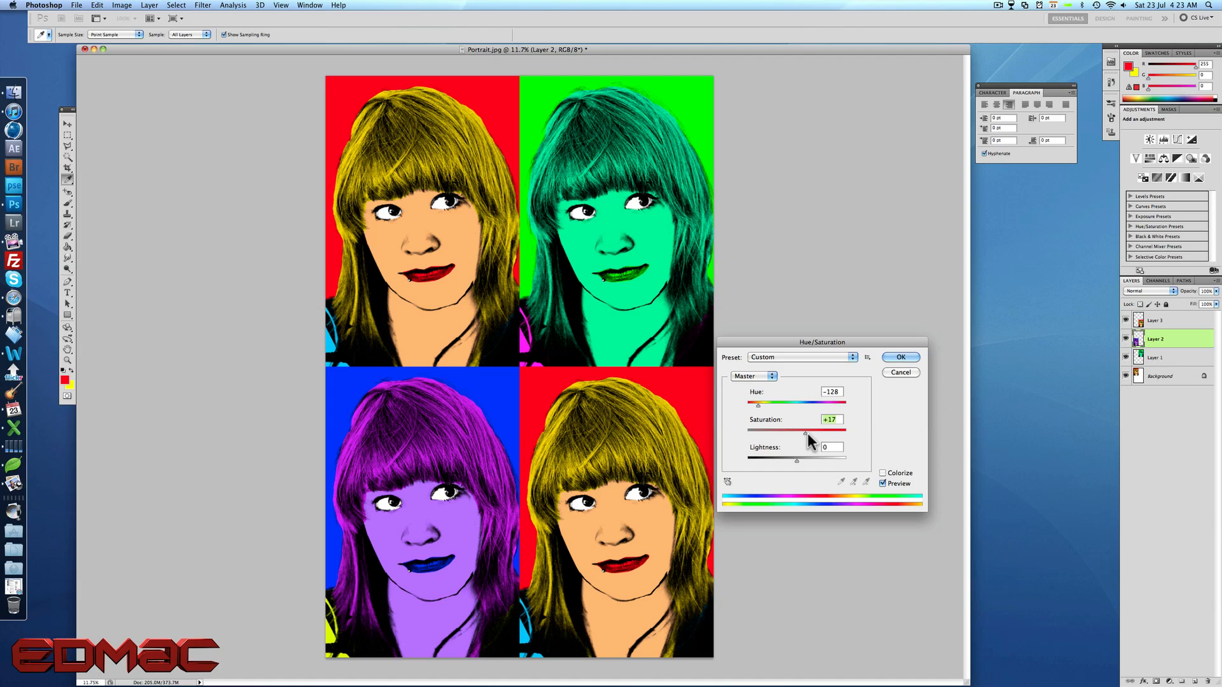
left_click(900, 357)
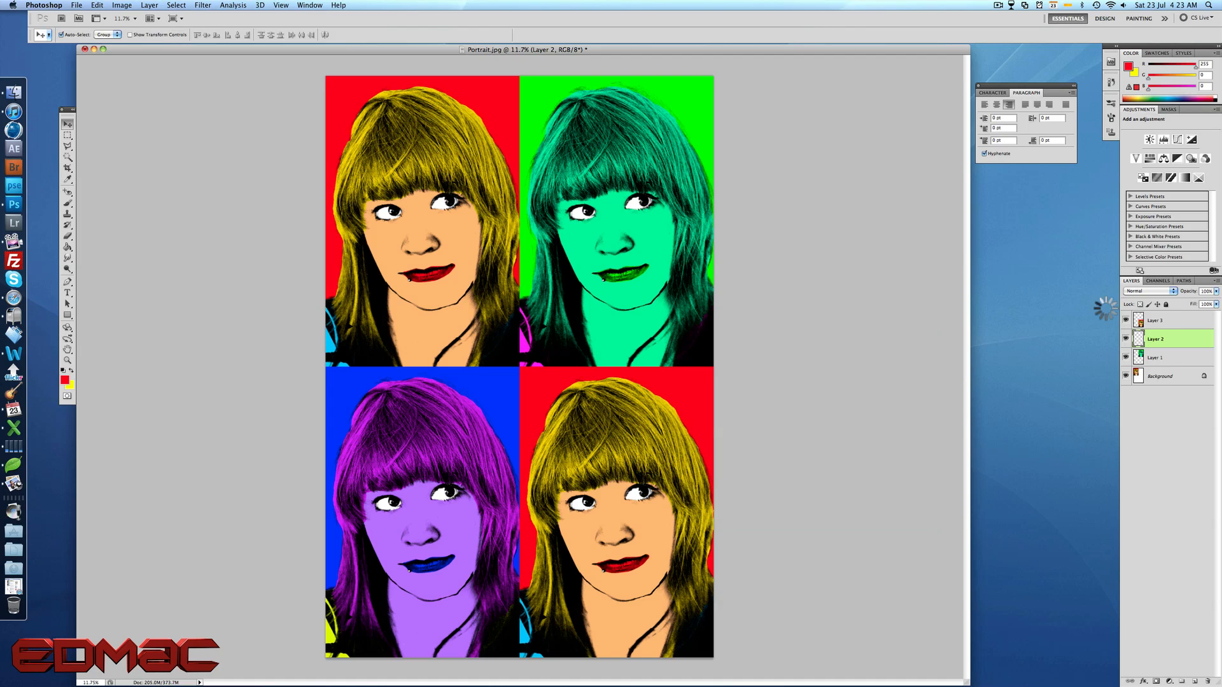
Recolour the lower-right portrait on Layer 3 with Hue/Saturation, setting Hue to +56 and Saturation to about +19.
left_click(1163, 324)
left_click(129, 9)
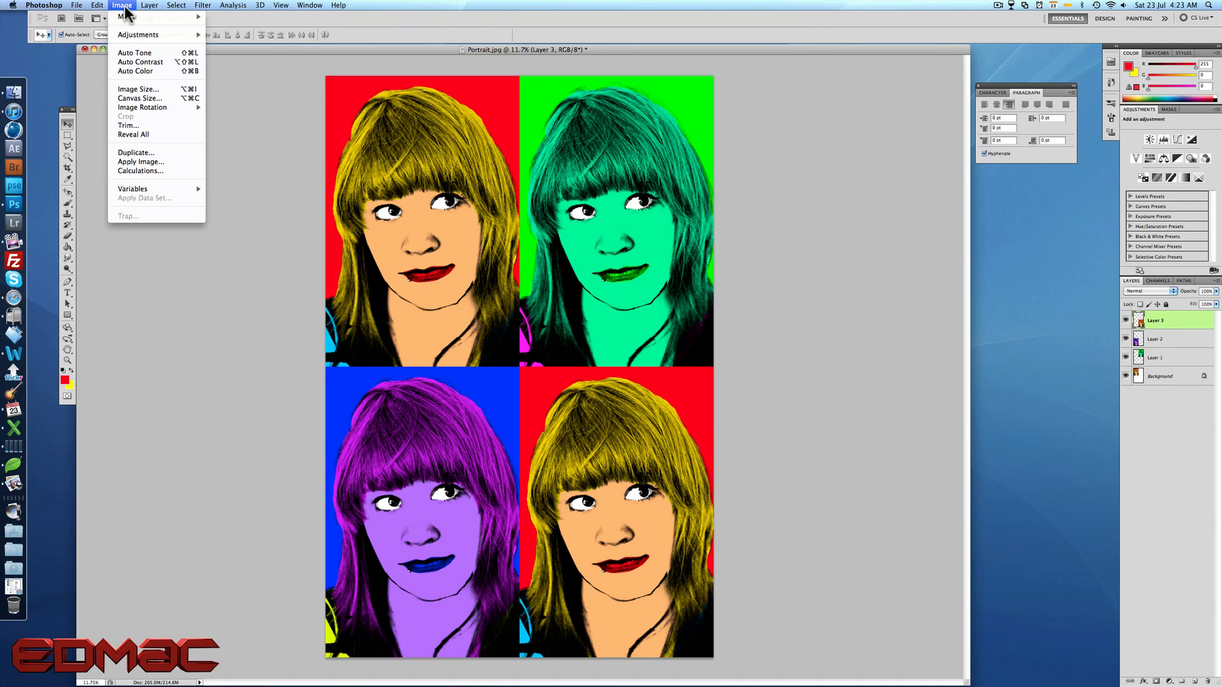
mouse_move(178, 35)
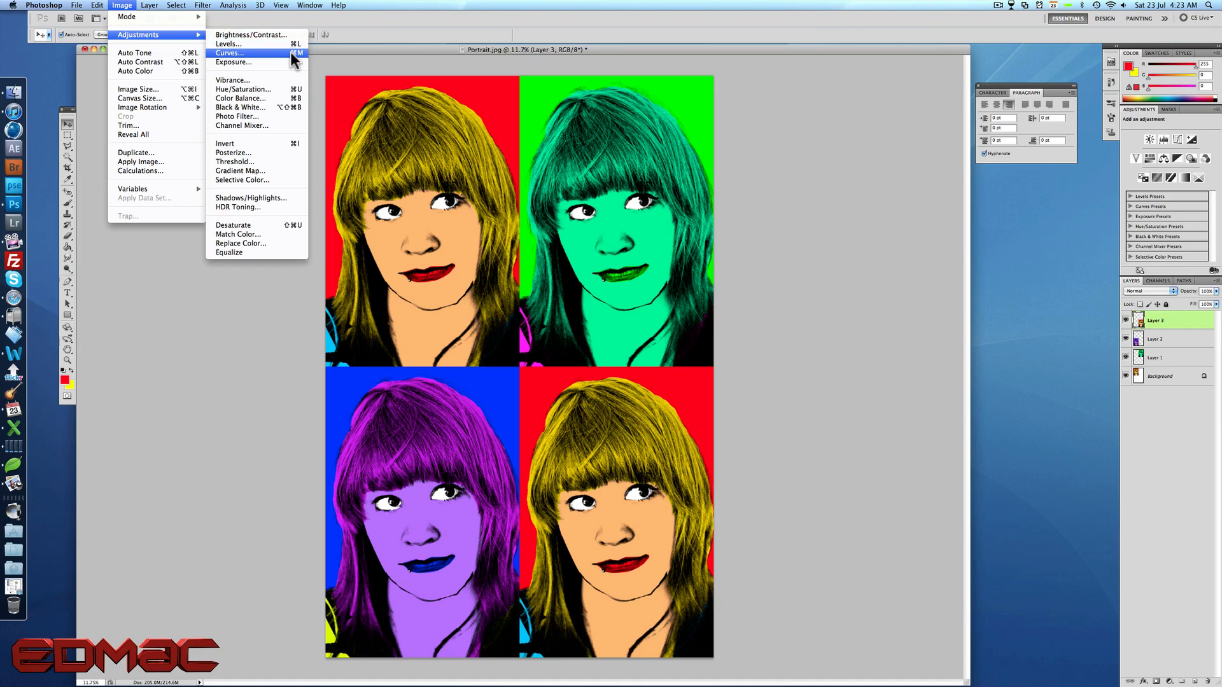
left_click(263, 90)
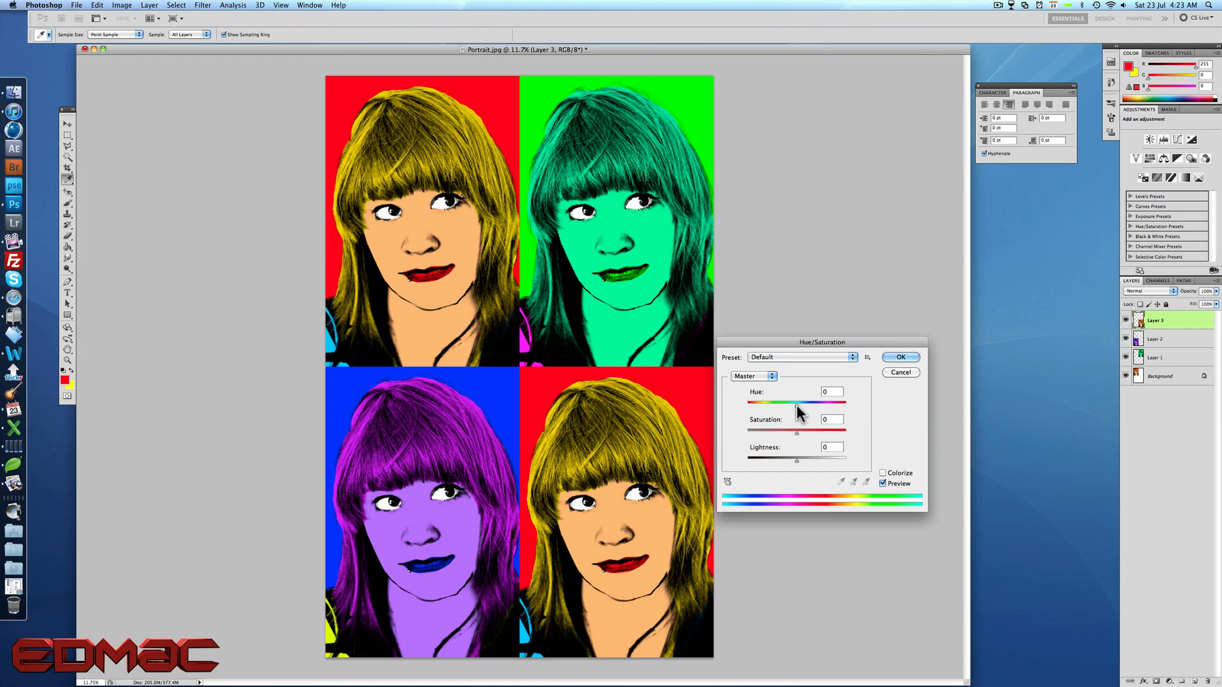
left_click_drag(798, 403, 806, 432)
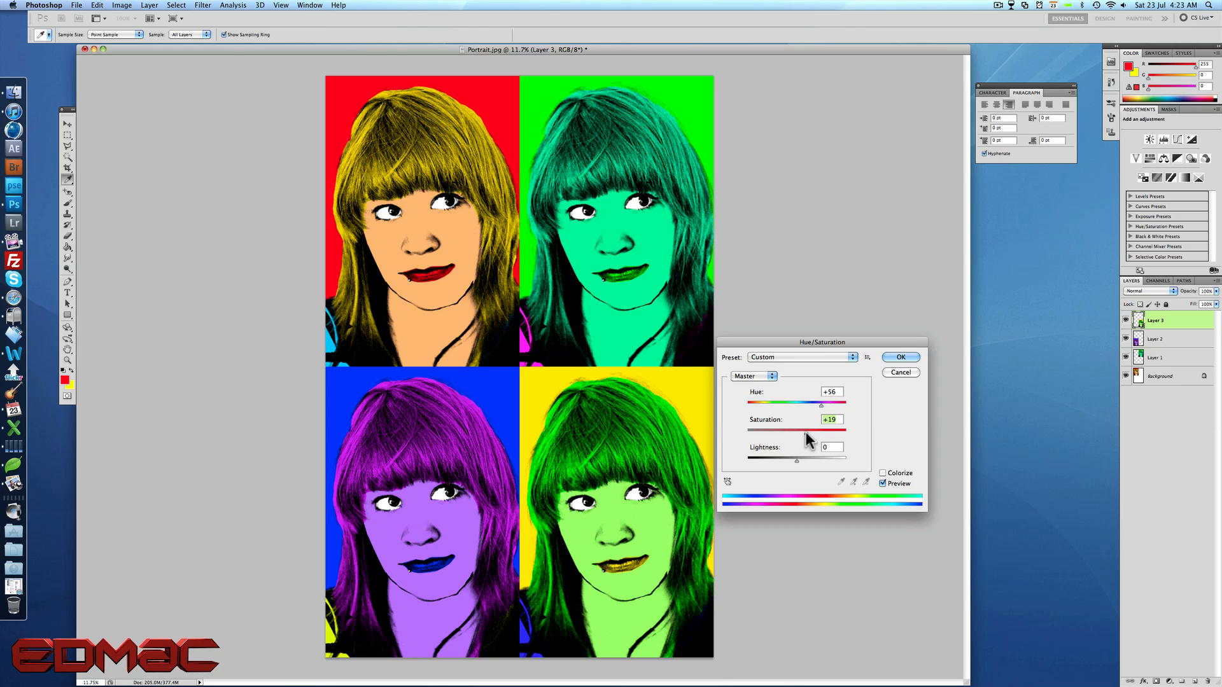
left_click_drag(804, 431, 805, 430)
left_click(898, 356)
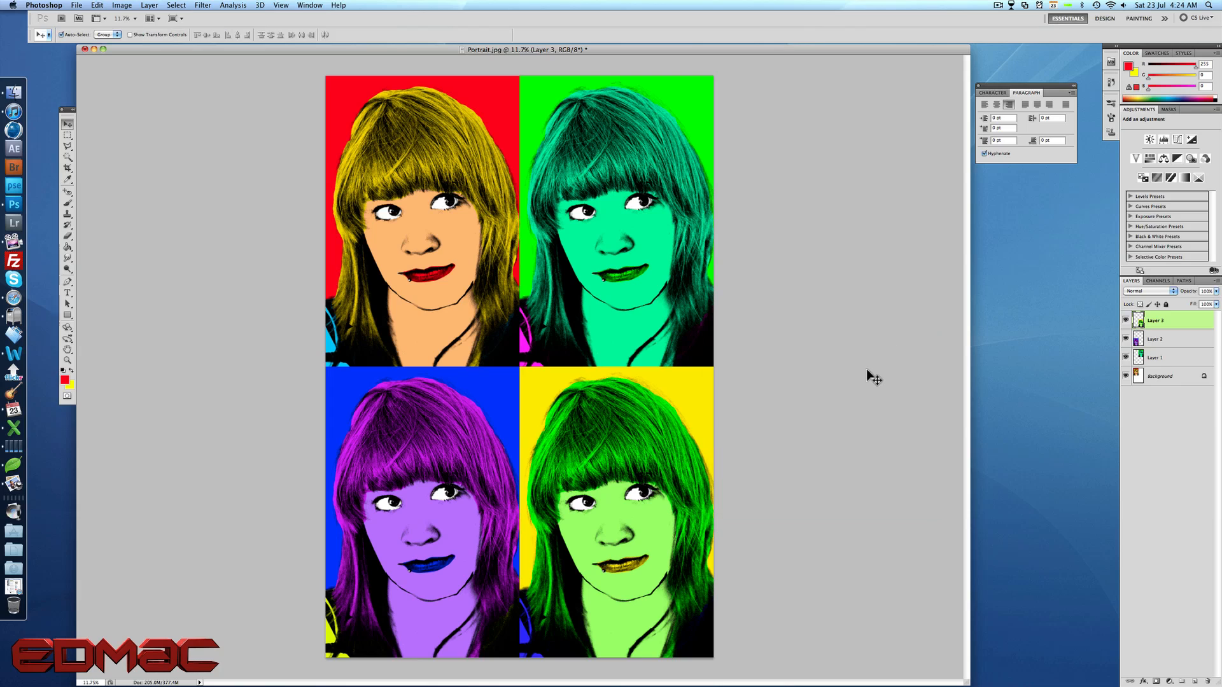
Flatten the image to merge the Background layer and Layers 1 to 3 into one layer.
left_click(1168, 377)
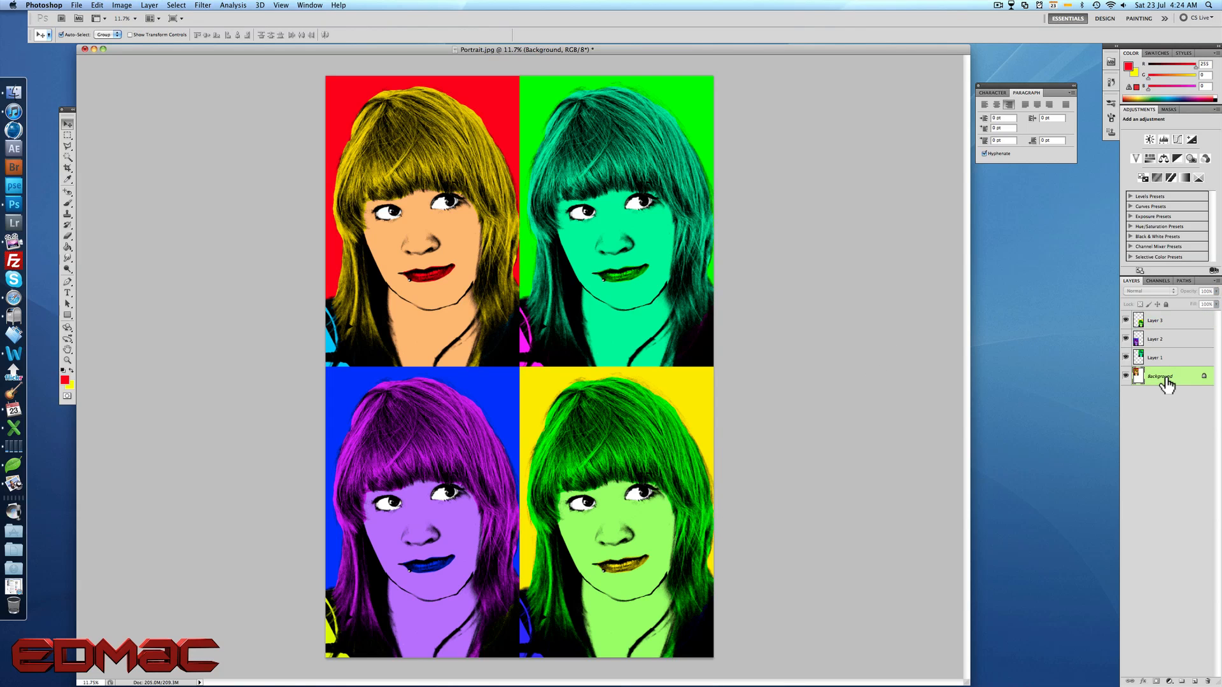
right_click(1167, 380)
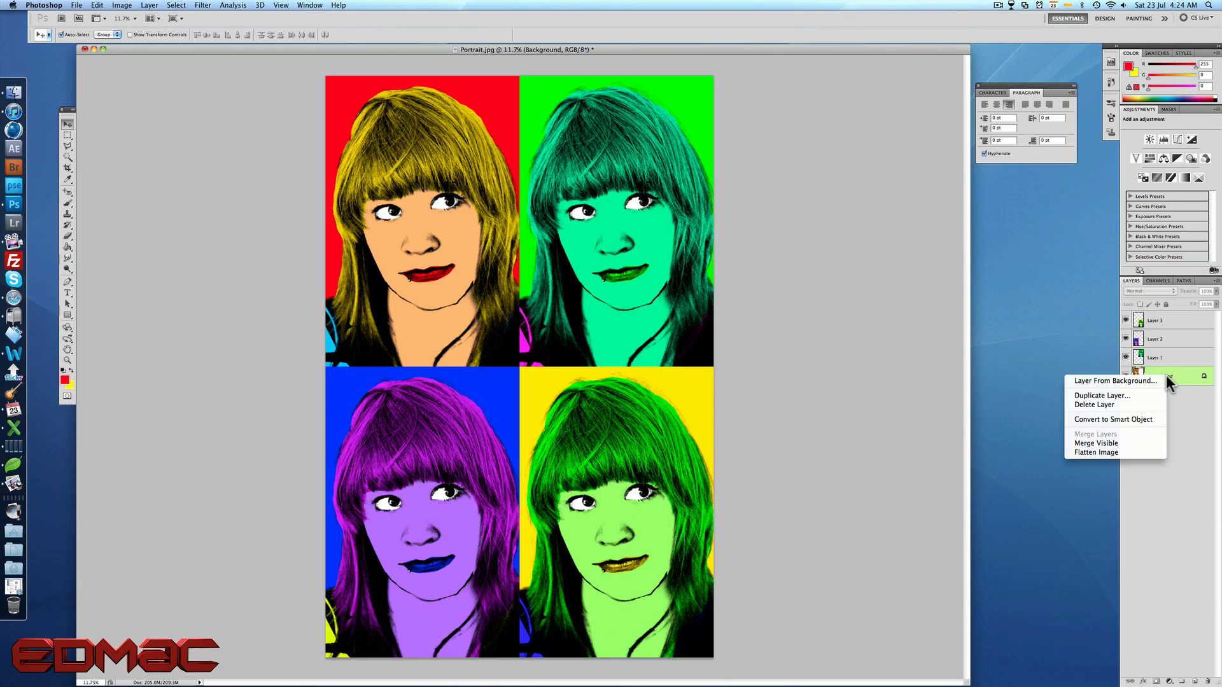
left_click(1121, 453)
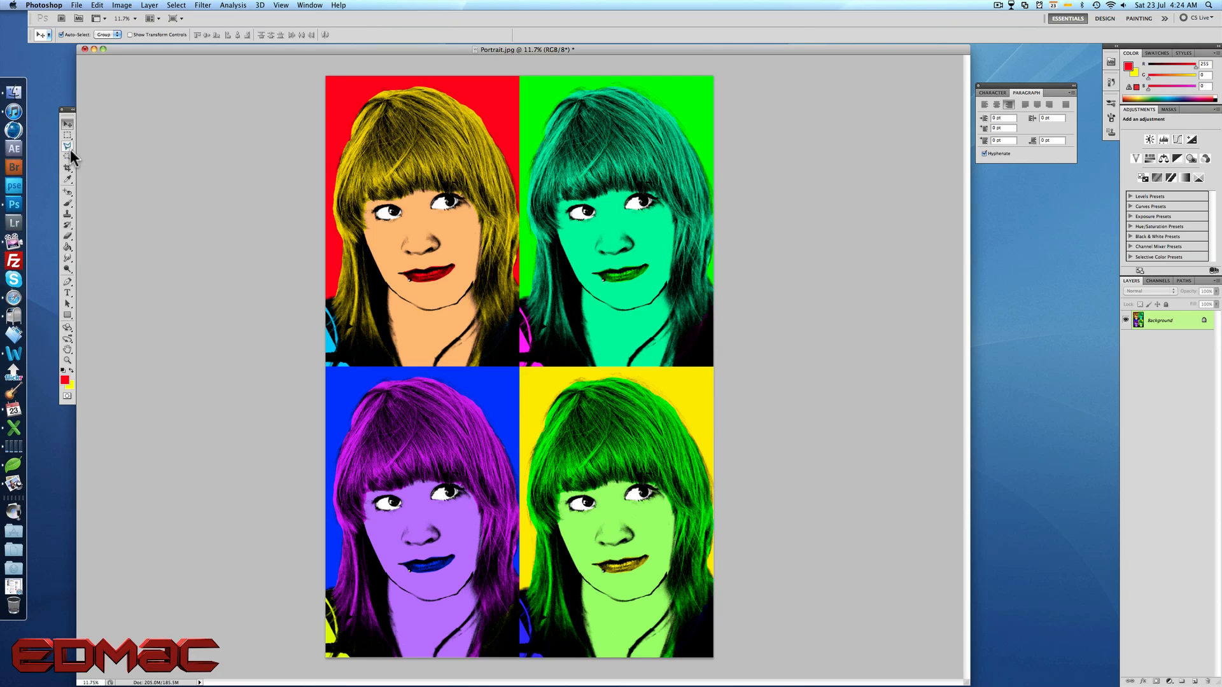
Resize the flattened image to 30 percent of its width with proportions constrained.
left_click(121, 5)
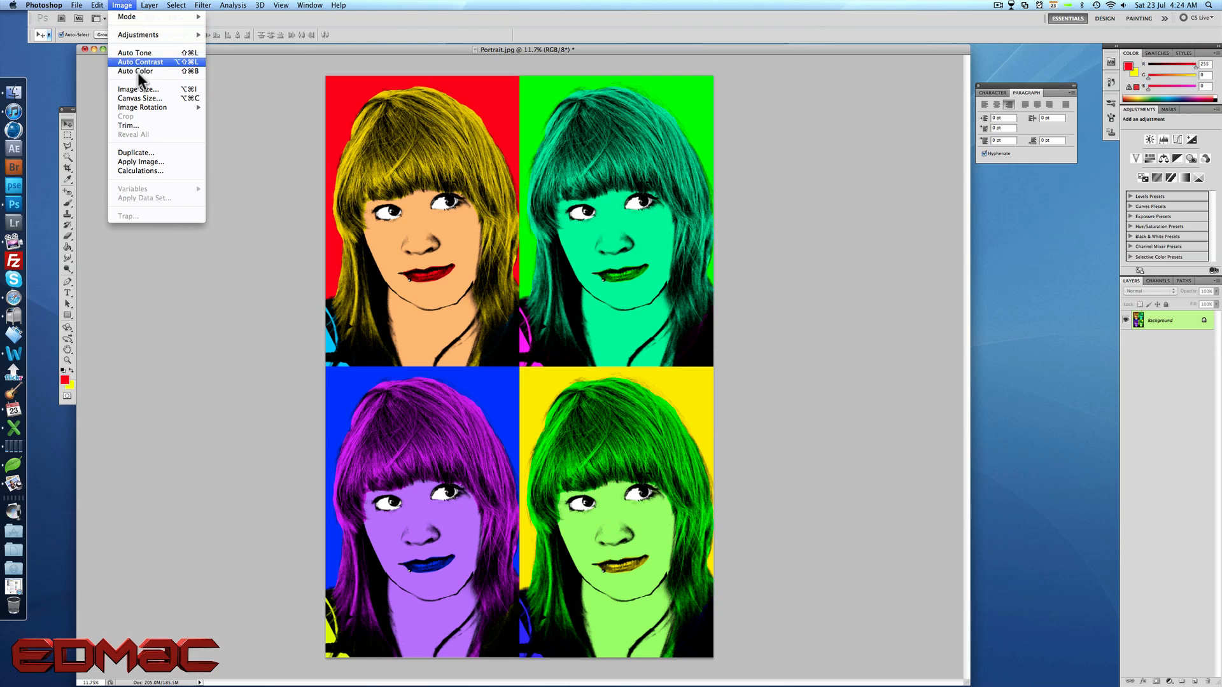
left_click(140, 89)
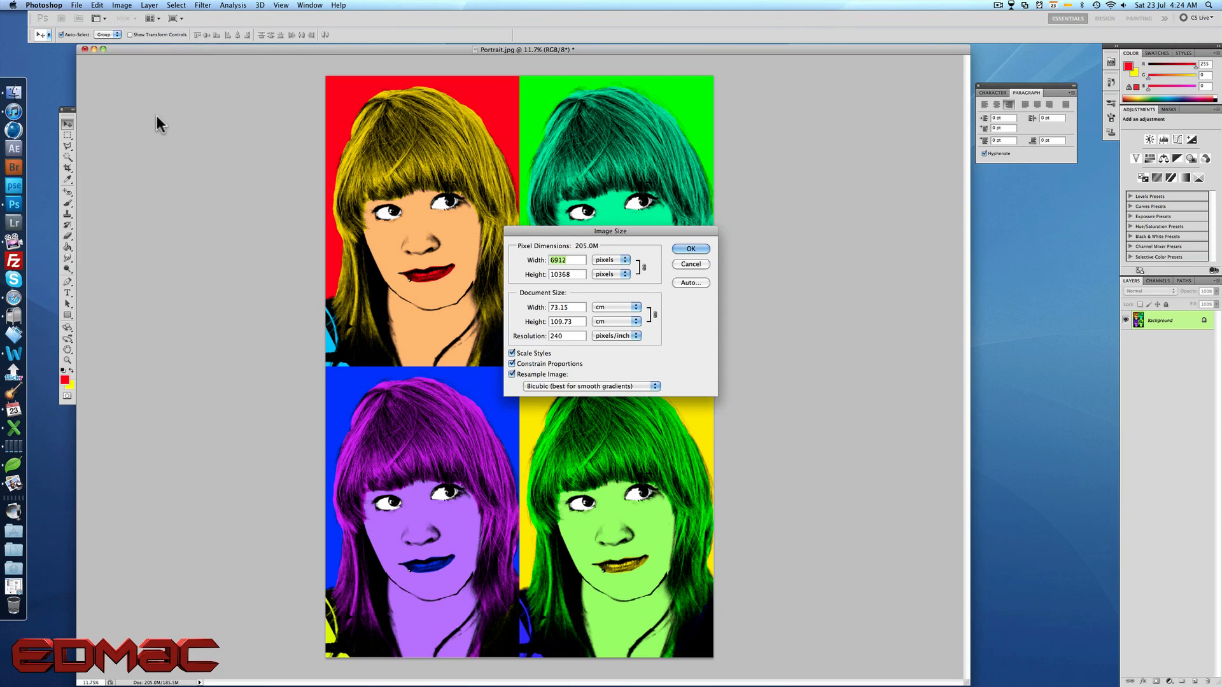
left_click(625, 261)
left_click(623, 253)
left_click_drag(578, 232, 785, 293)
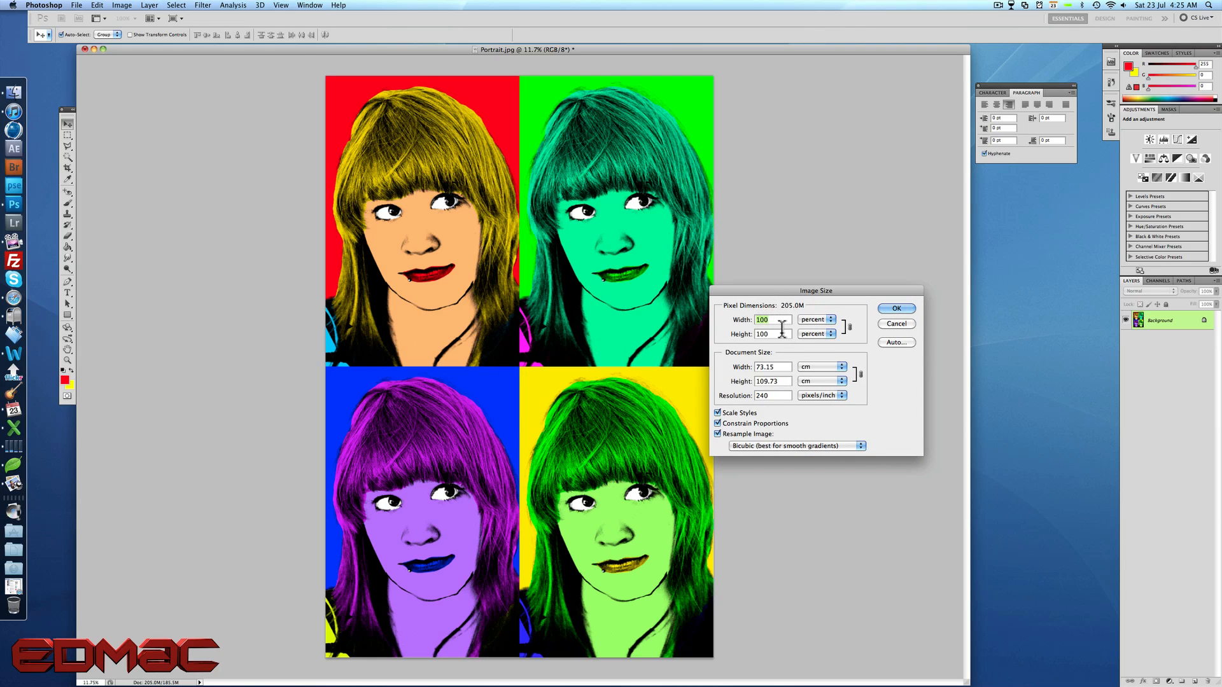
type("30")
left_click(895, 312)
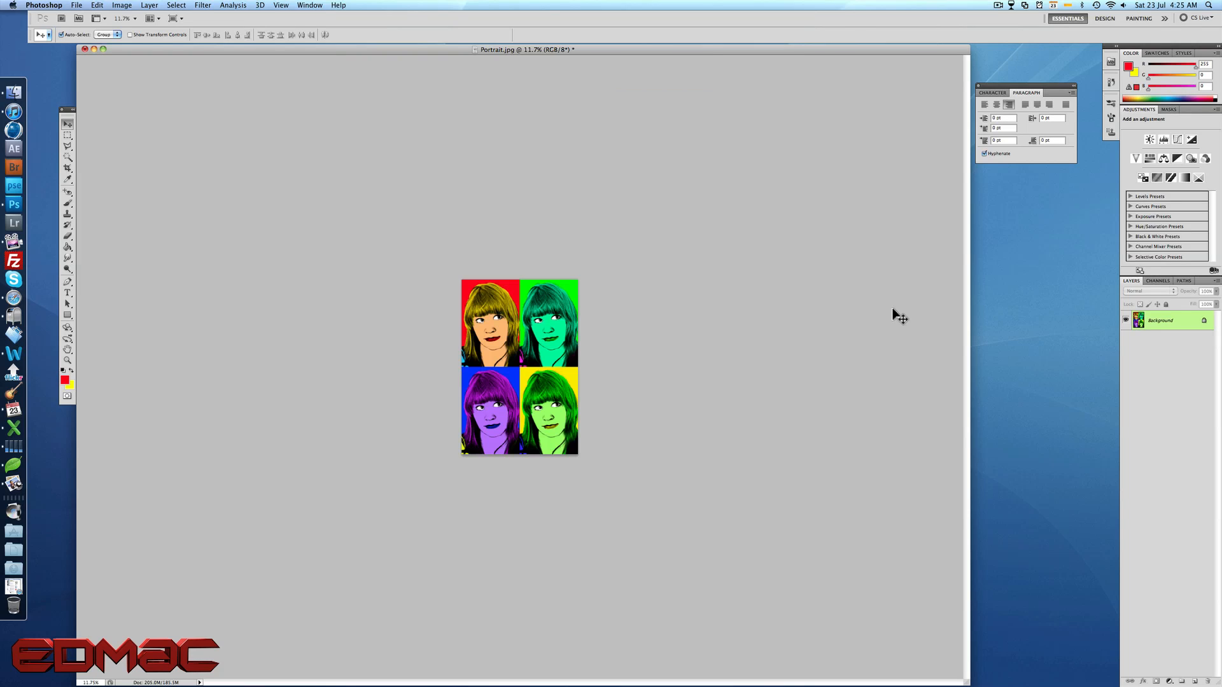
Save the four-panel image to the Desktop as PopArt.jpg in JPEG format at Maximum quality, 12, Baseline Optimized.
left_click(68, 360)
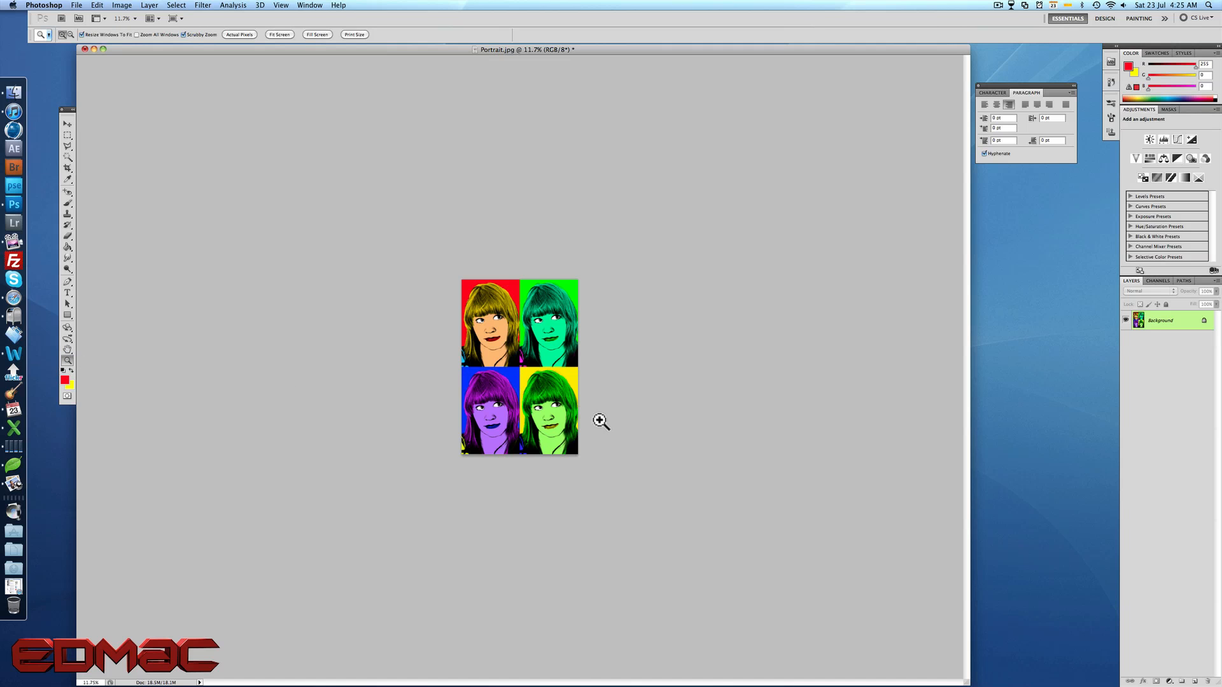
key("alt")
left_click_drag(517, 348, 494, 375)
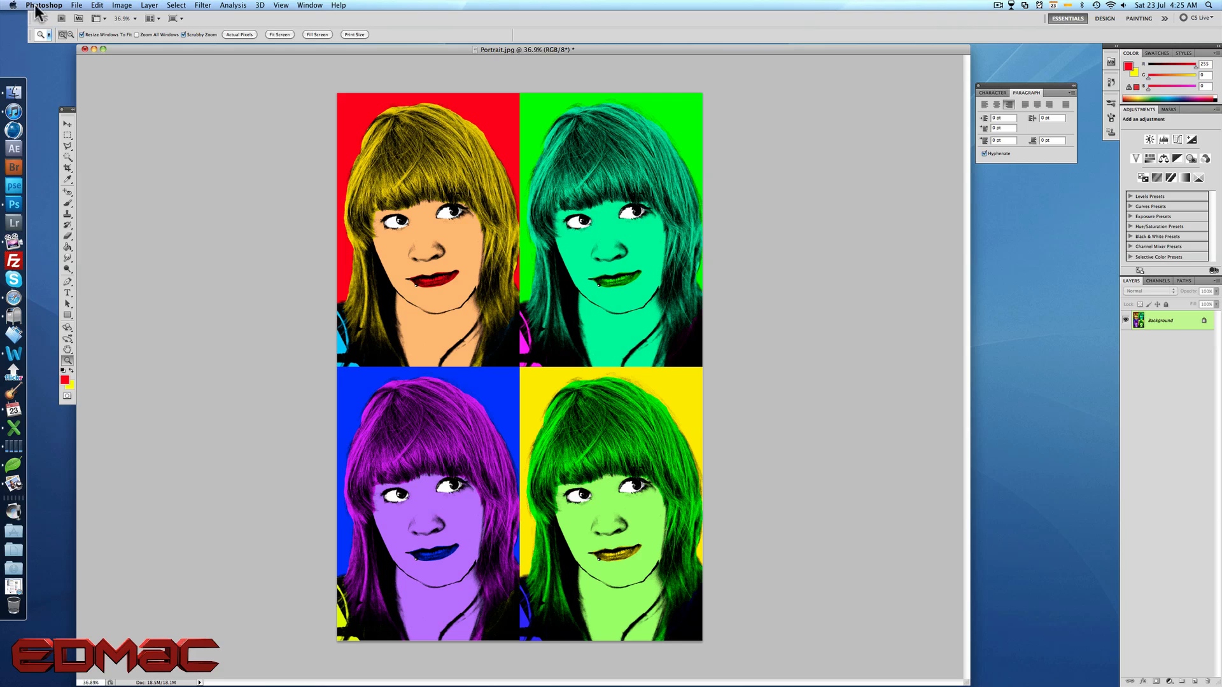
left_click(76, 6)
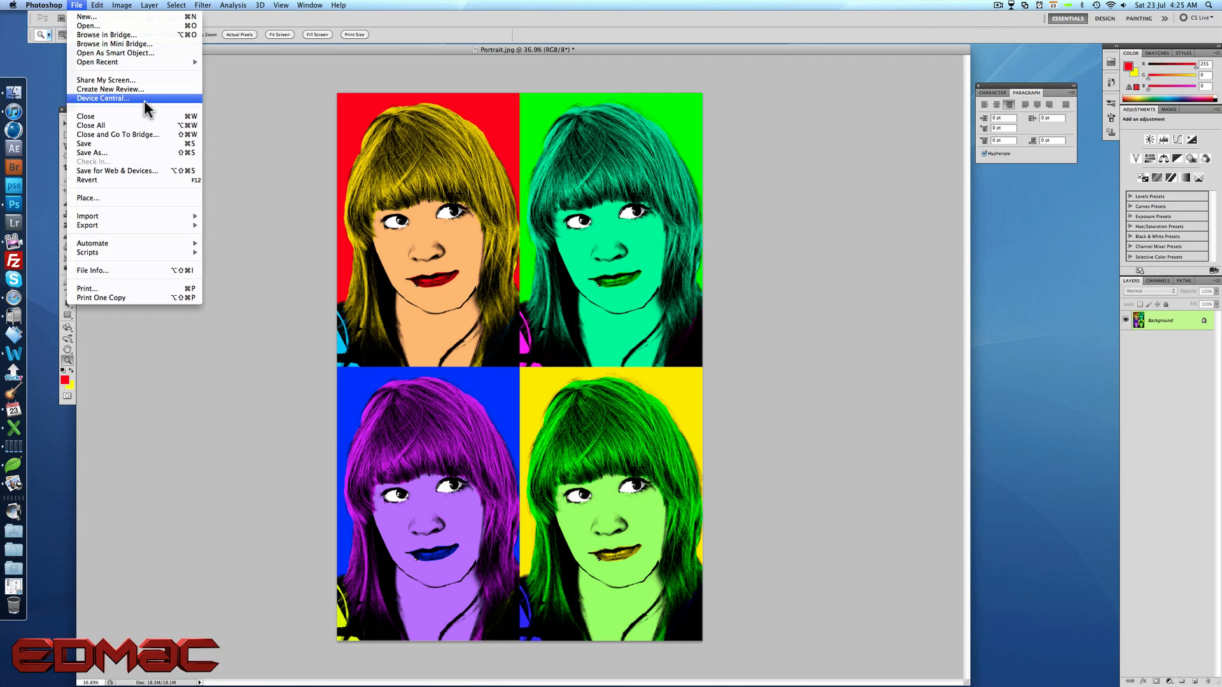
left_click(124, 153)
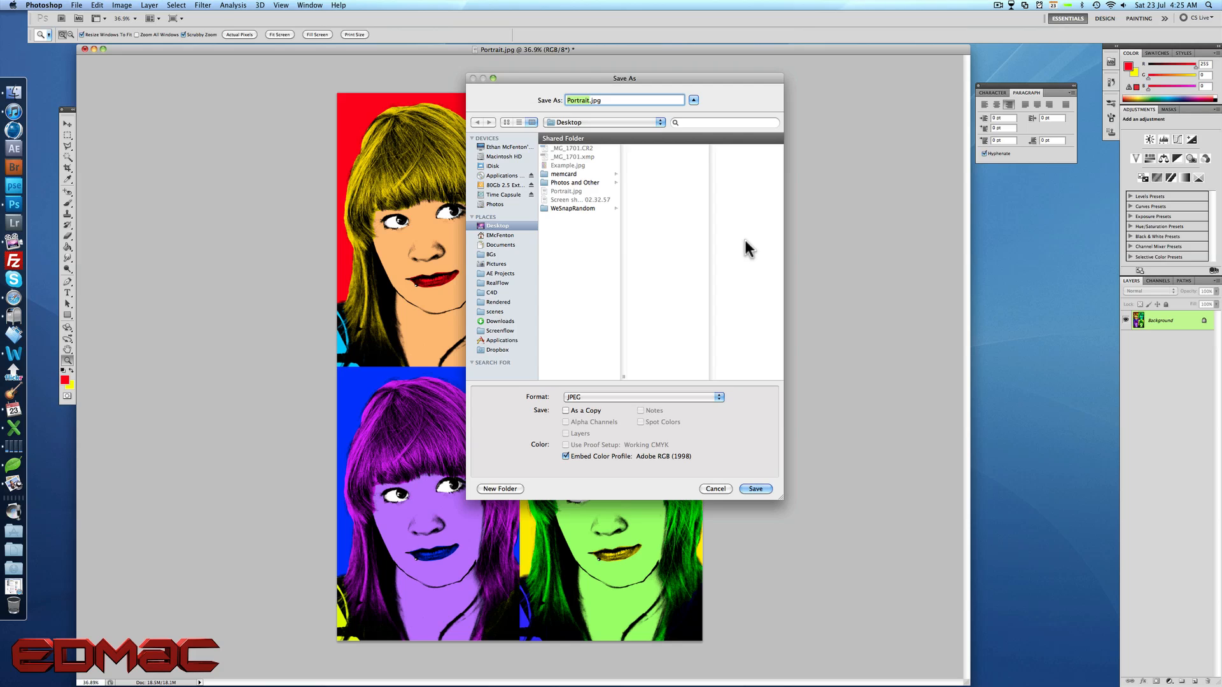
type("PopA")
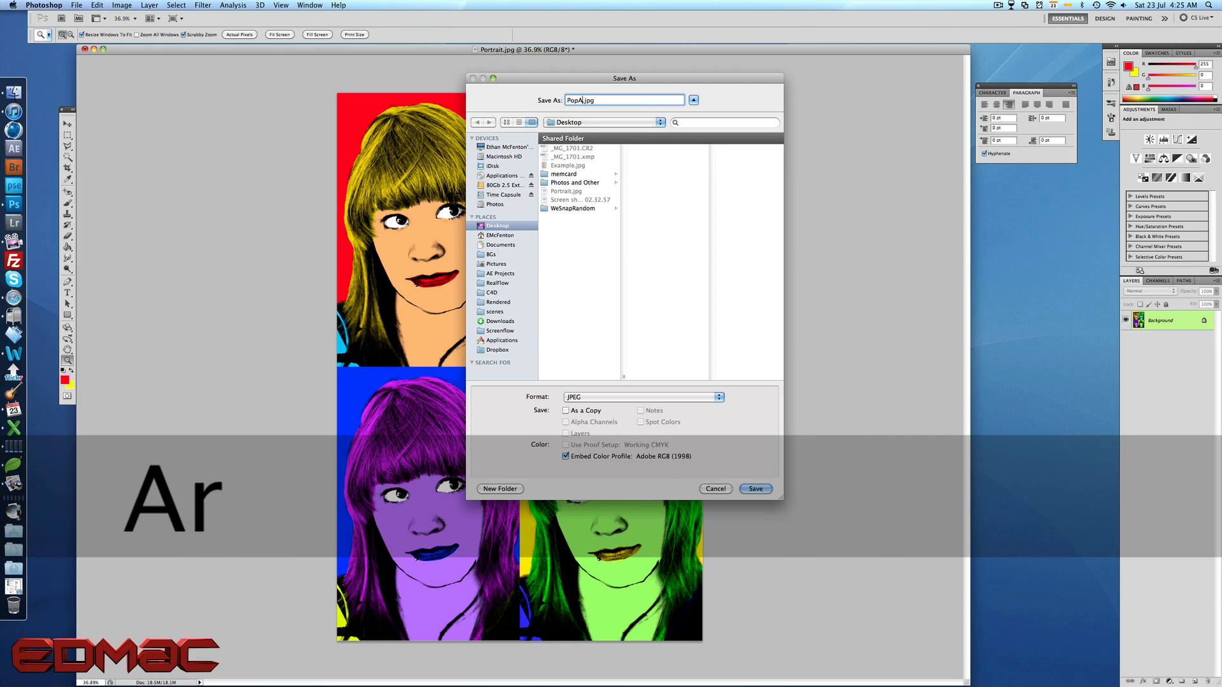
type("rt")
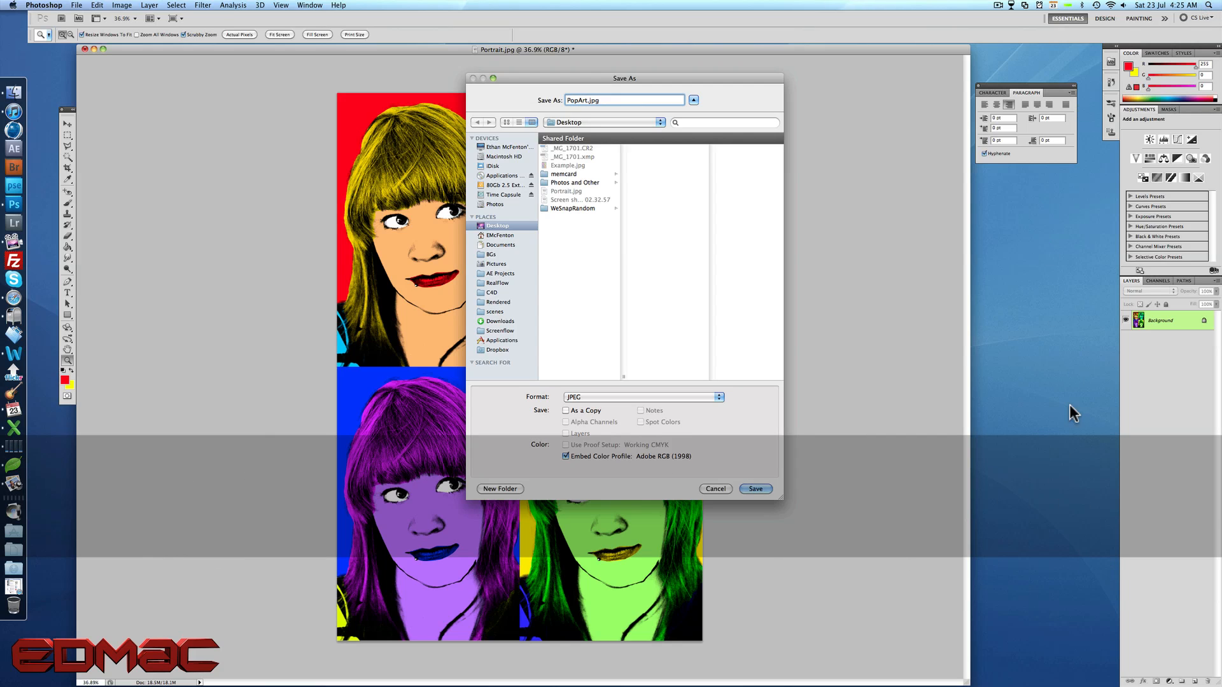
left_click(754, 490)
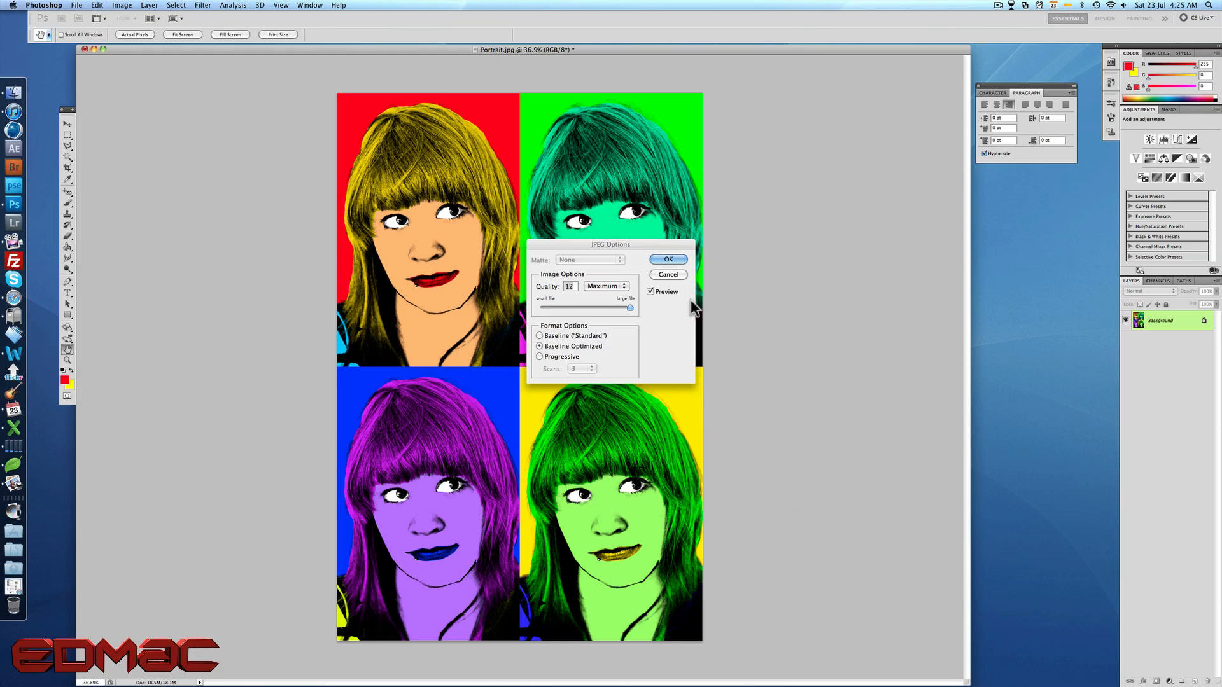
left_click(670, 263)
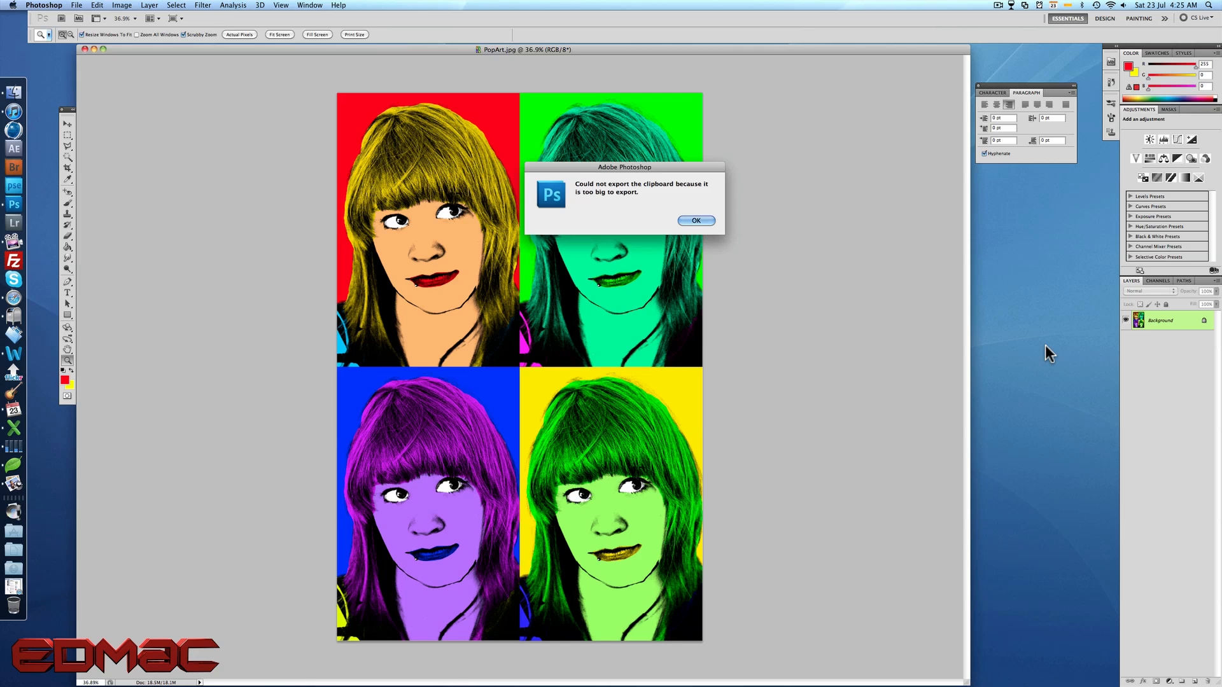
Dismiss the clipboard alert, minimise the document window, switch to the Finder desktop and place PopArt.jpg beside Example.jpg.
left_click(688, 223)
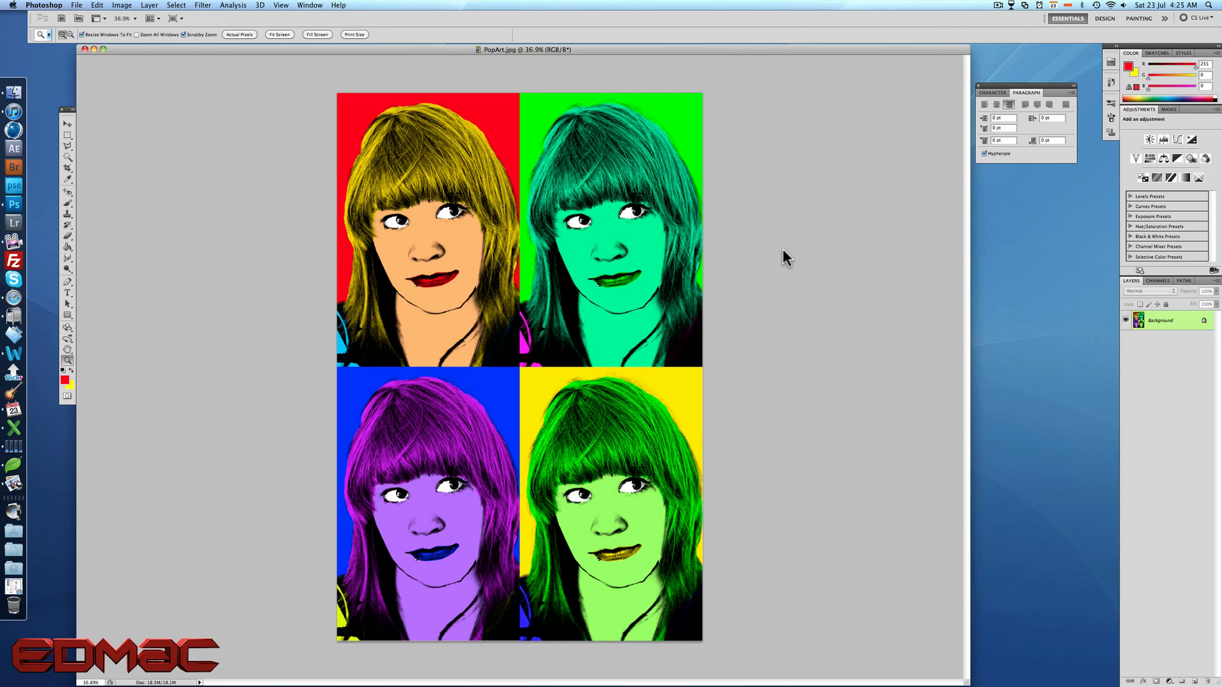
left_click(93, 49)
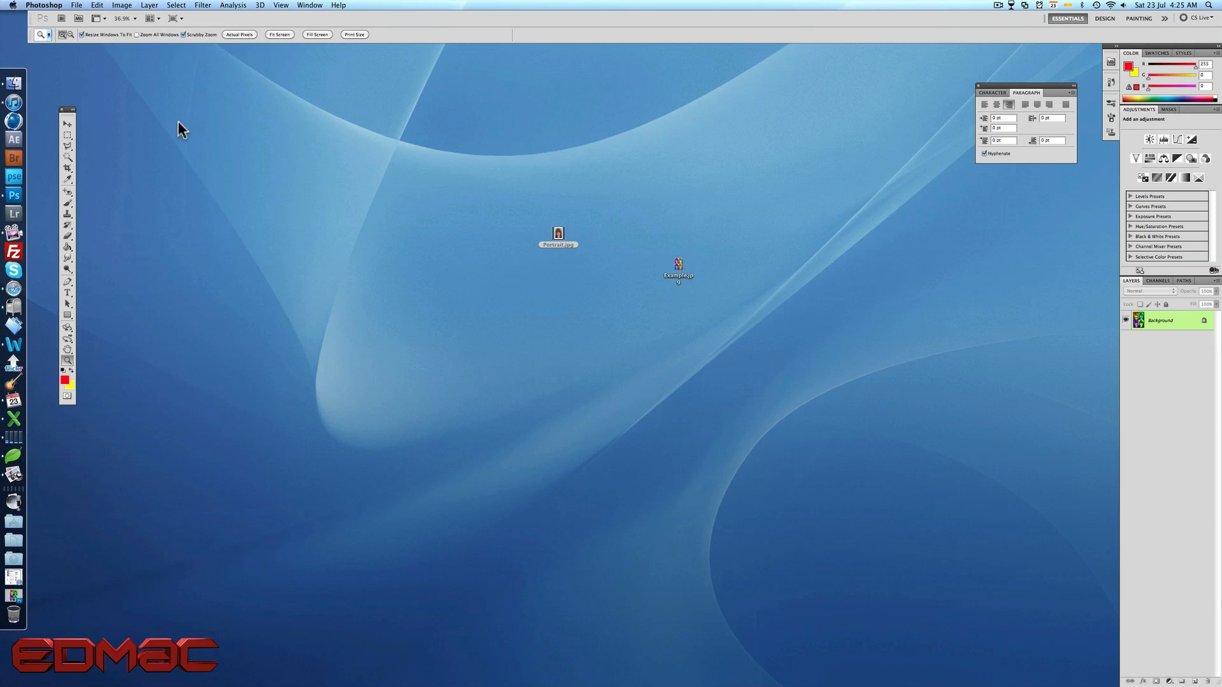
left_click(647, 398)
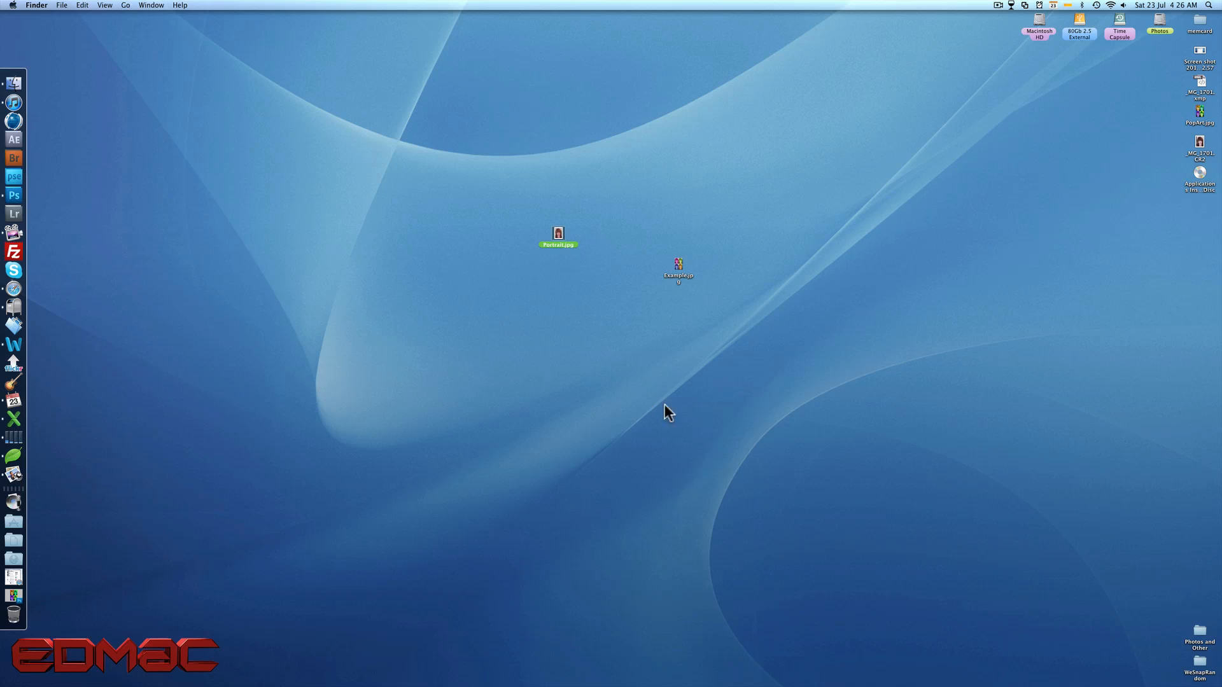
left_click(923, 424)
left_click_drag(1200, 113, 727, 258)
left_click(701, 231)
Open Example.jpg and PopArt.jpg in Preview to compare the simple hue version with the finished pop art.
double_click(680, 268)
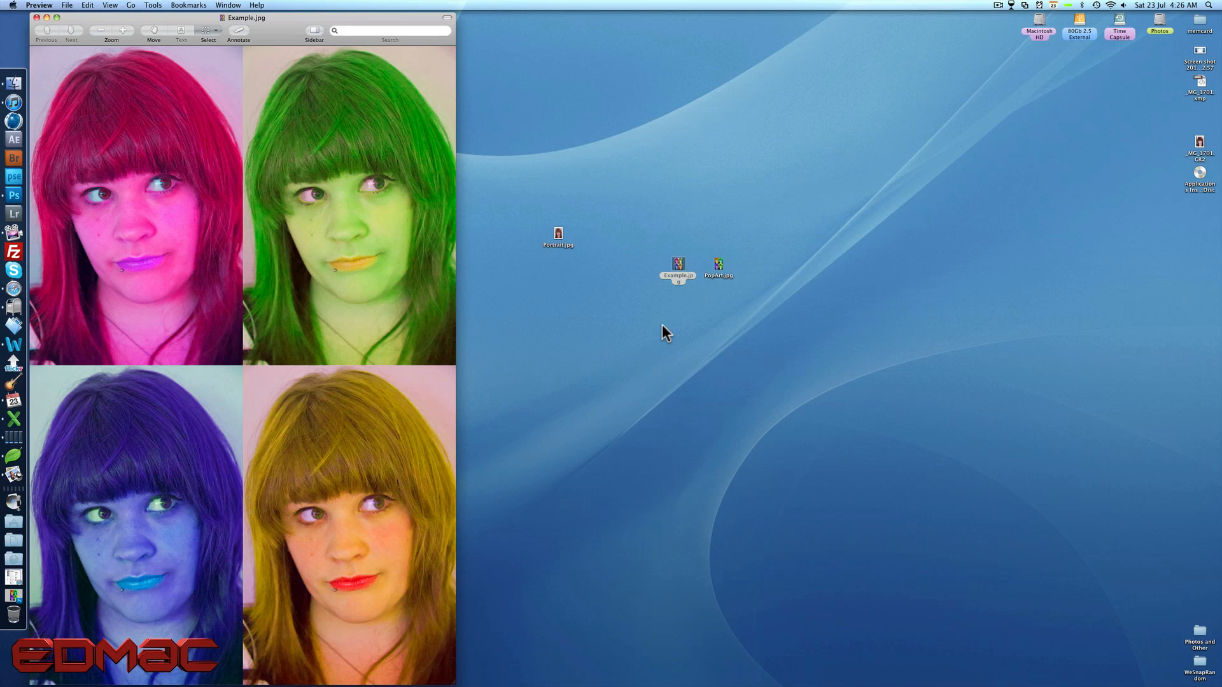
double_click(719, 267)
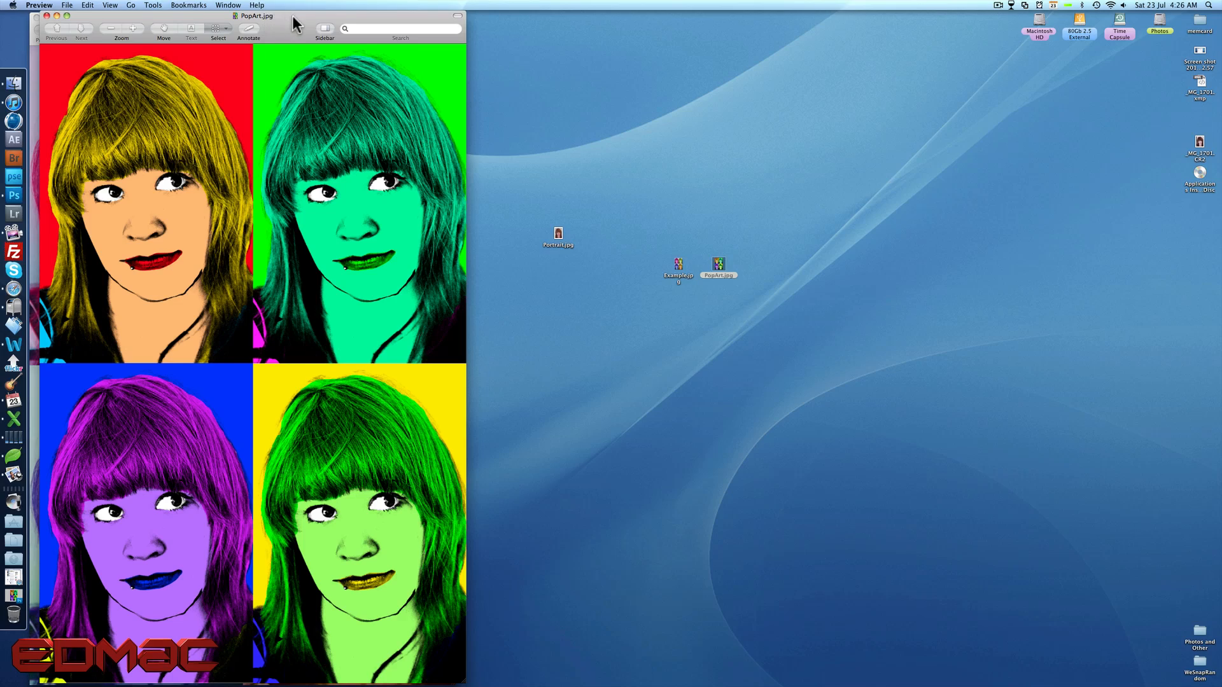
Place the PopArt.jpg window beside Example.jpg to compare the two images, and close Example.jpg.
left_click_drag(310, 23, 704, 20)
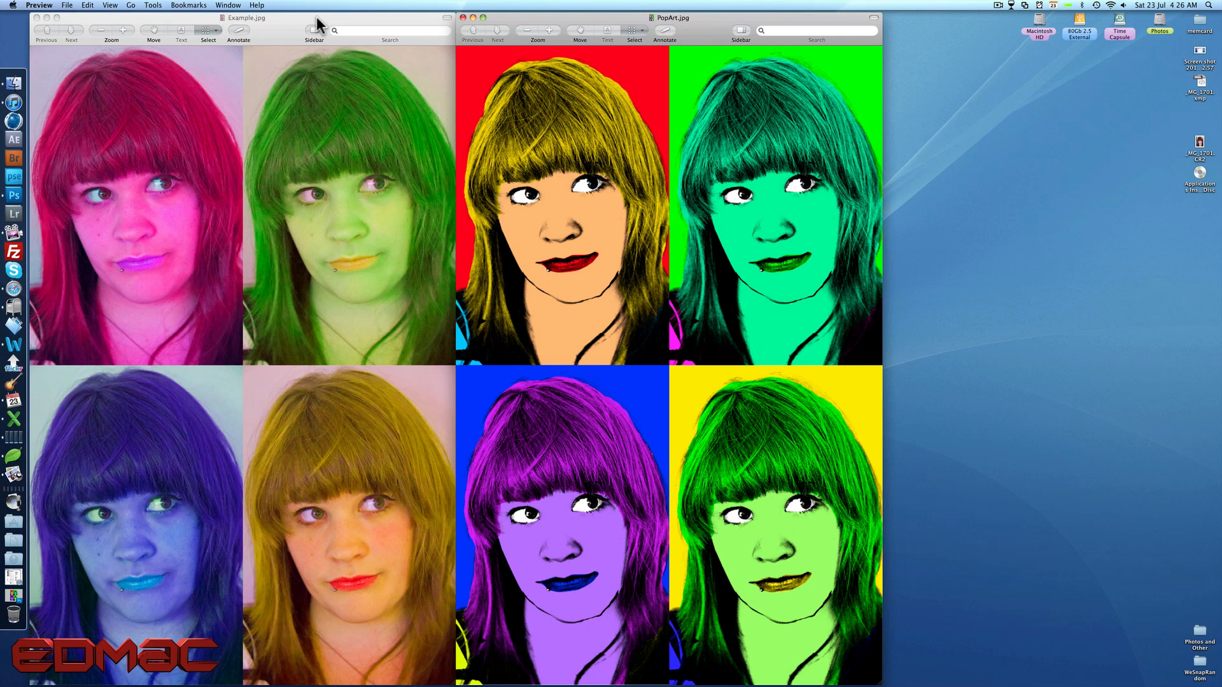
left_click_drag(318, 18, 610, 3)
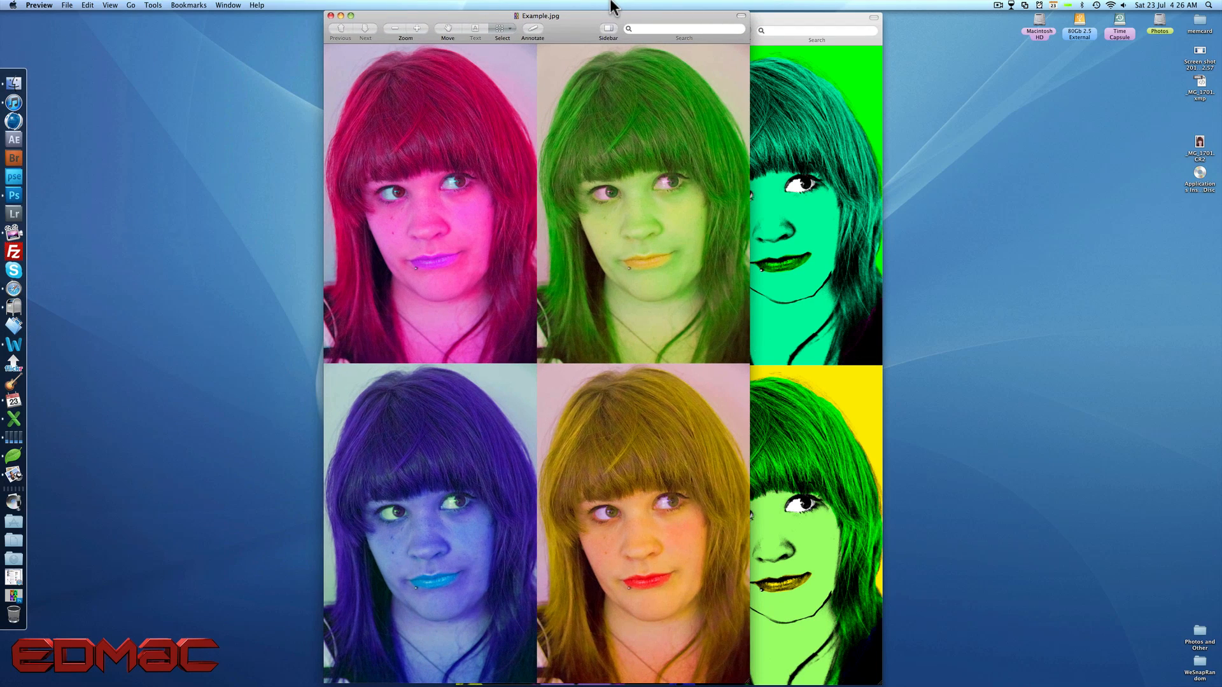
left_click(331, 19)
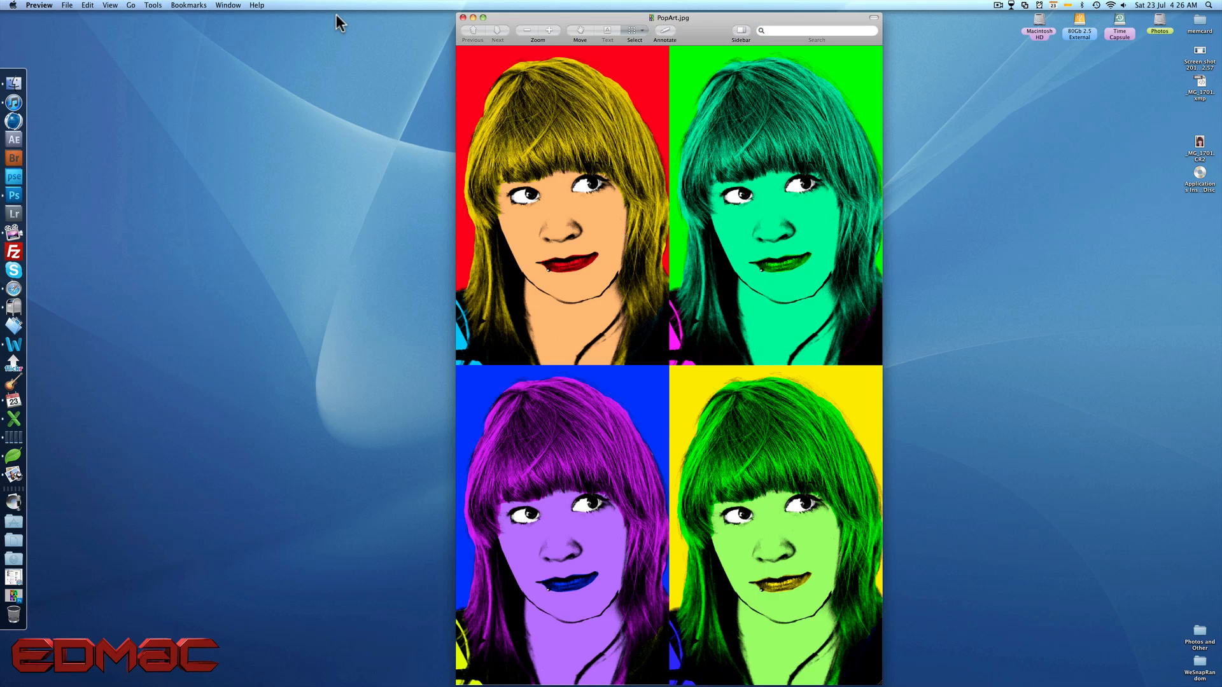
Examine the finished PopArt.jpg on its own, close its window and return to the Finder desktop.
left_click_drag(575, 25, 516, 5)
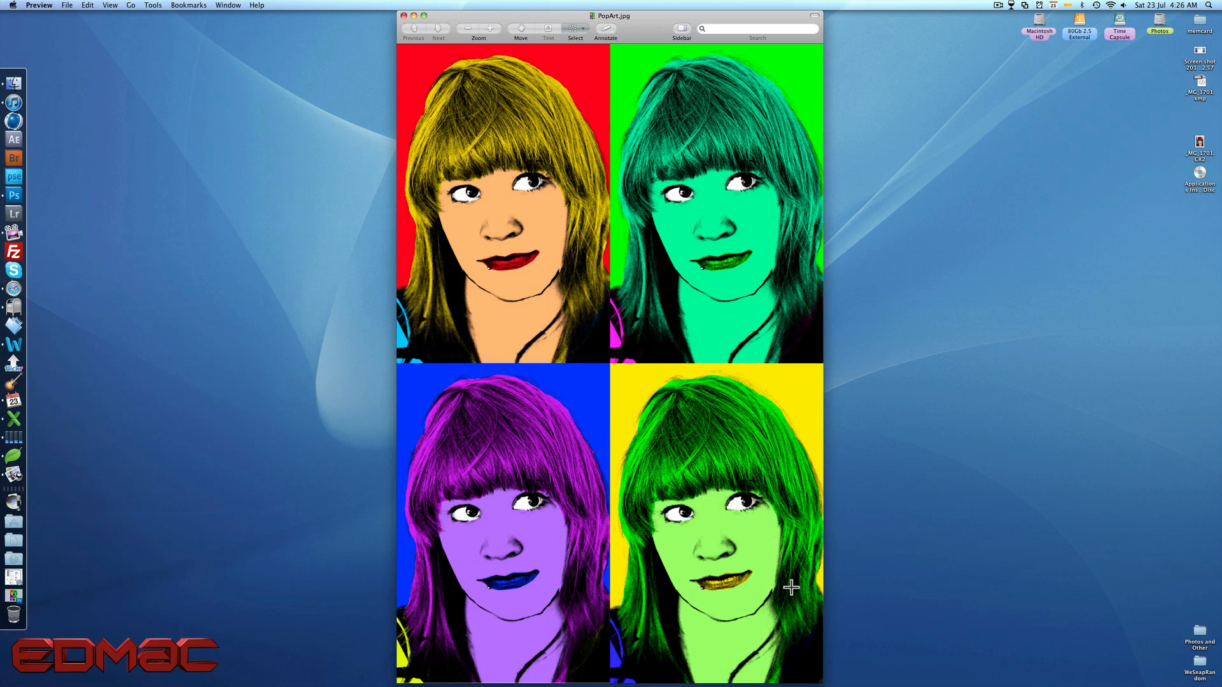
left_click_drag(454, 20, 276, 6)
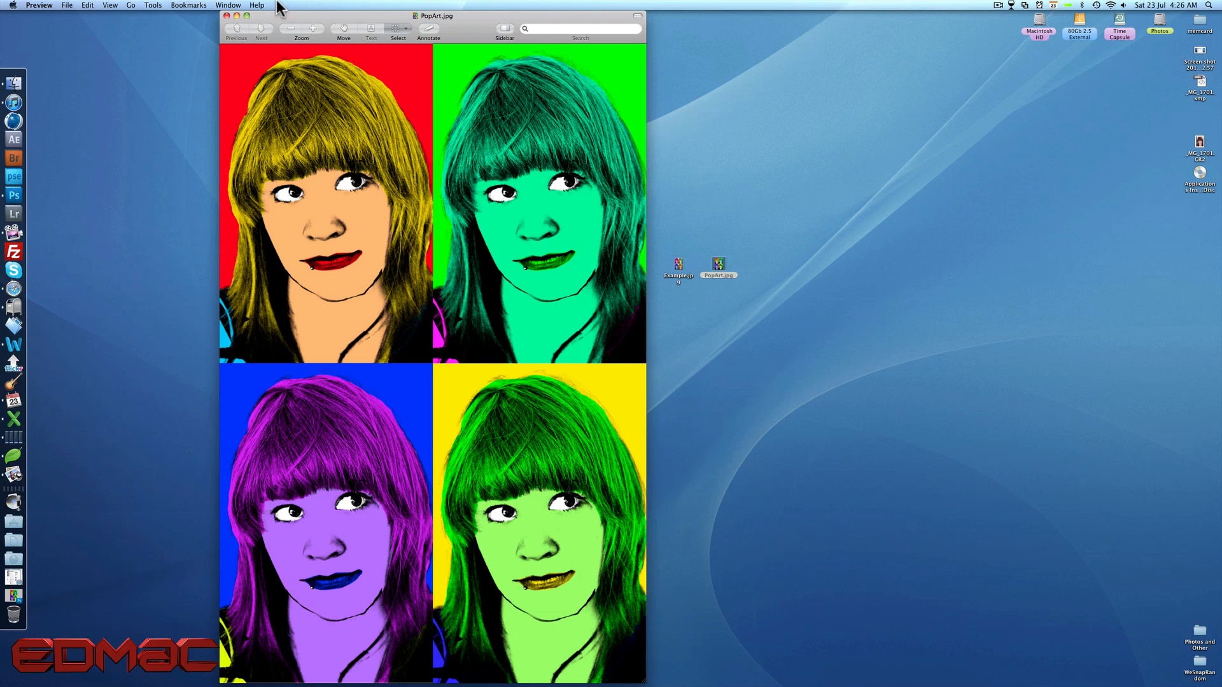
left_click_drag(277, 3, 713, 7)
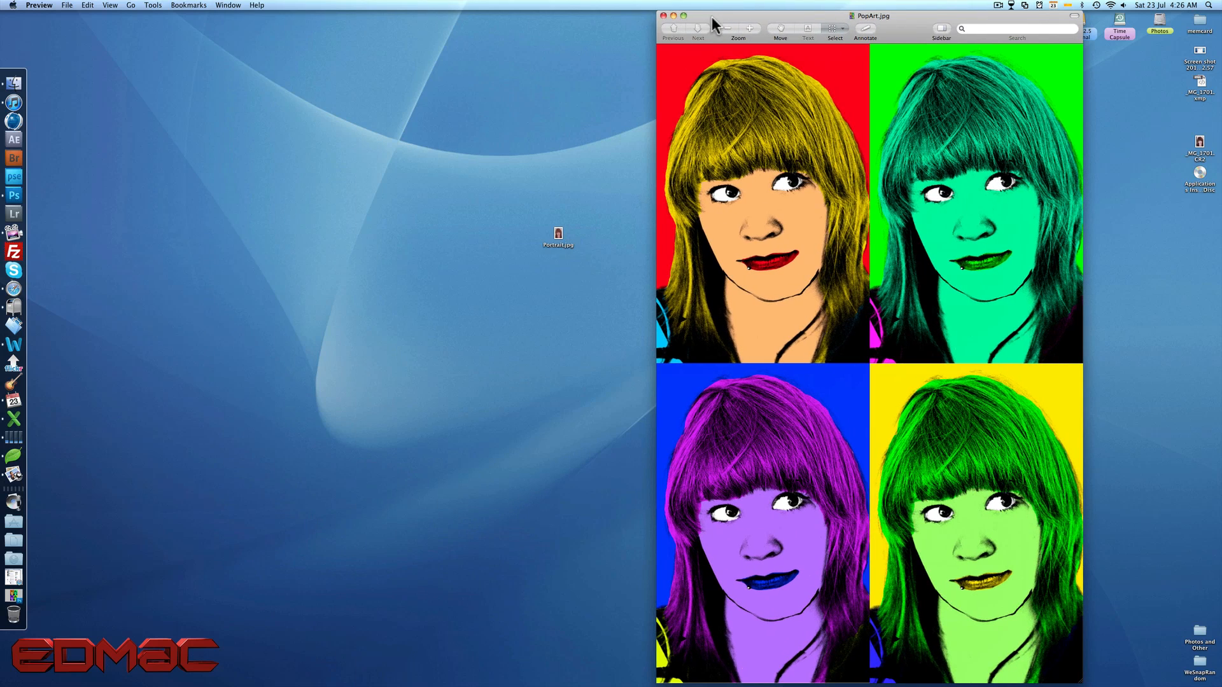
left_click(665, 17)
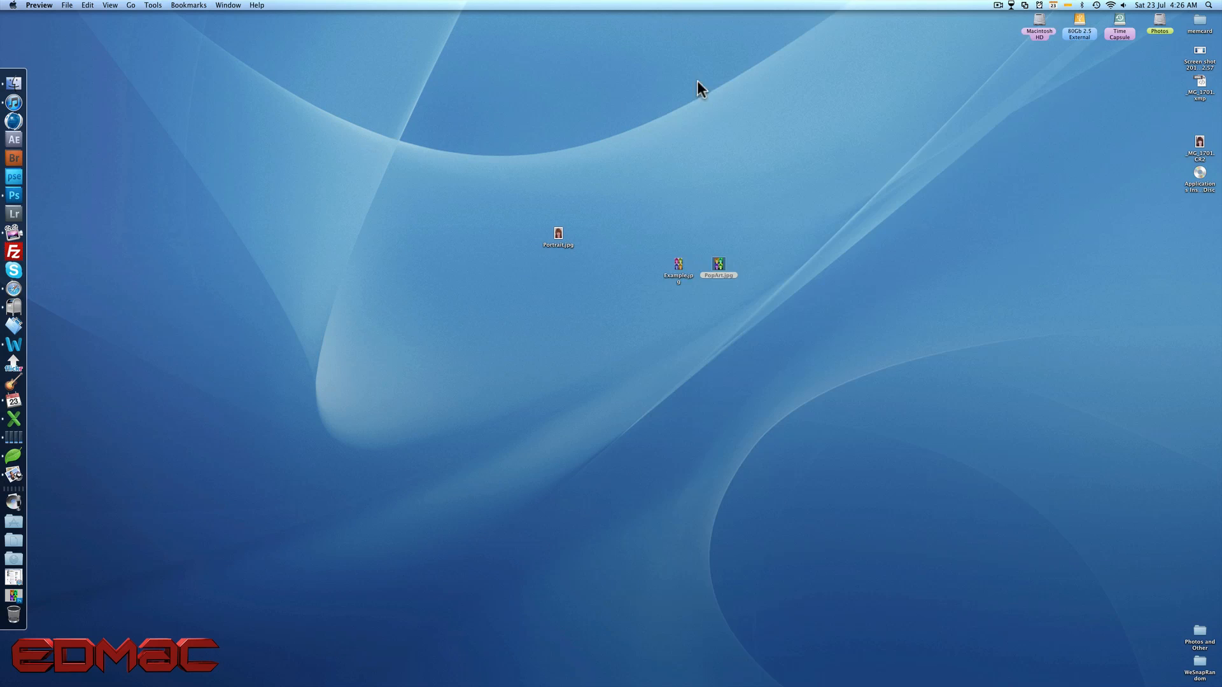
left_click_drag(611, 124, 745, 169)
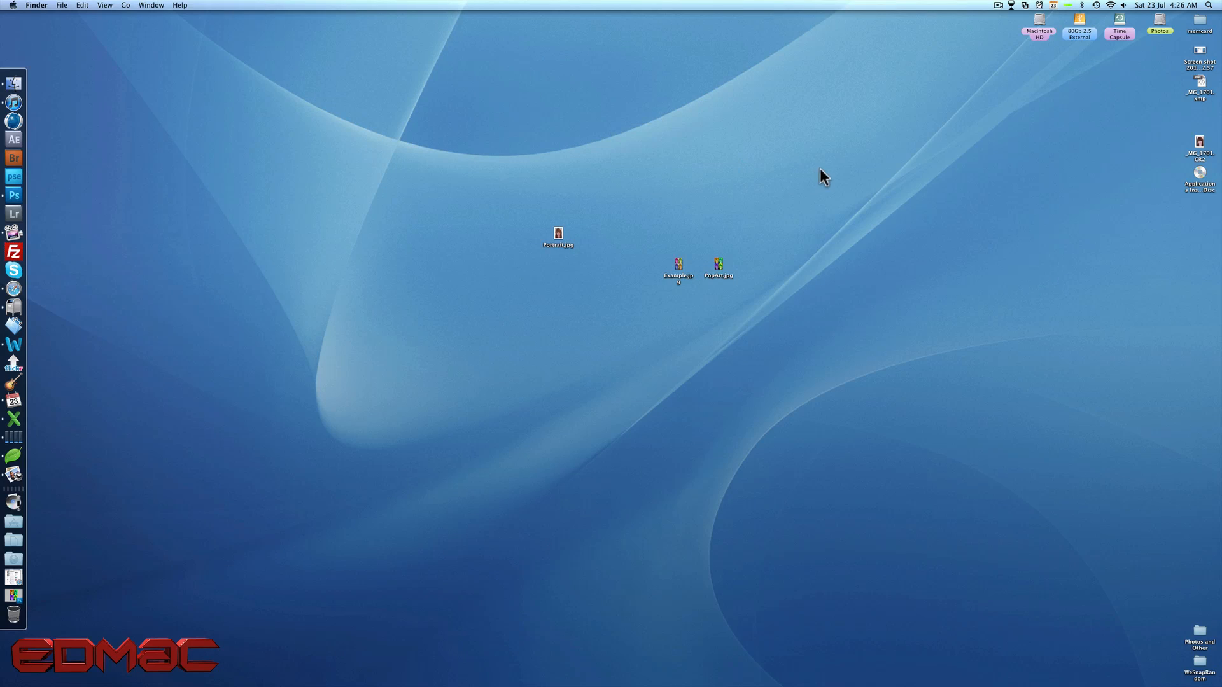